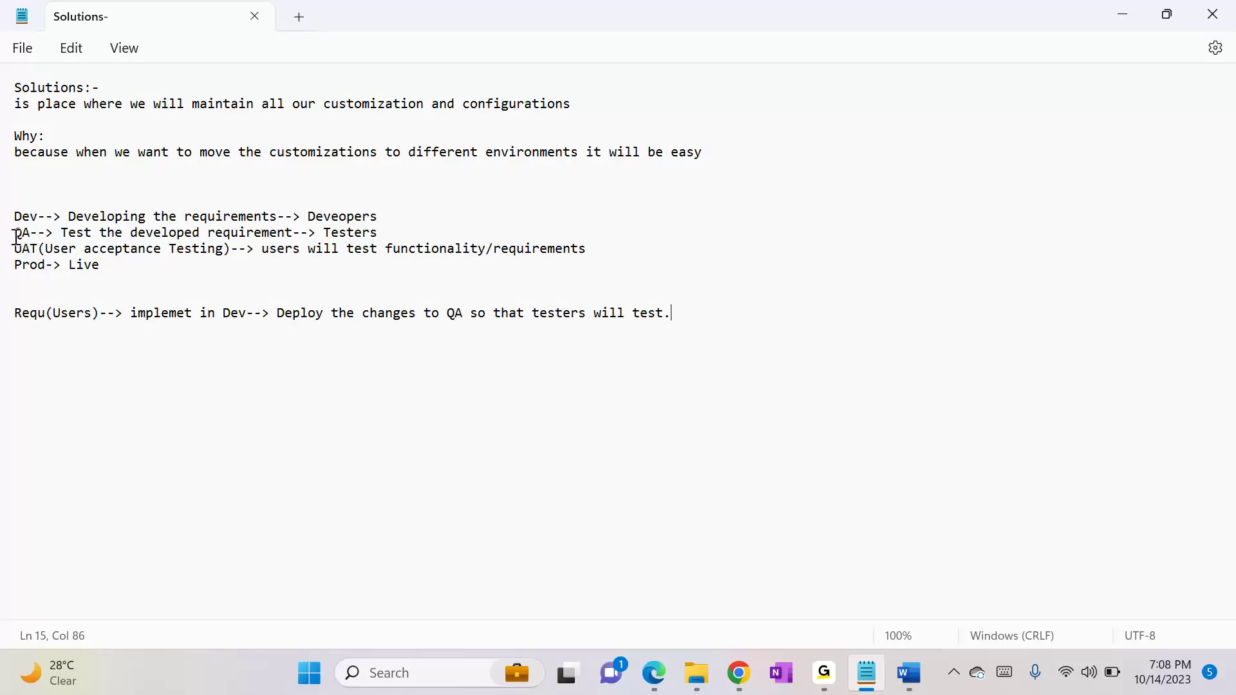
Step: Highlight the QA line in the notes on development environments for review
{"action": "left_click", "coordinate": [16, 238]}
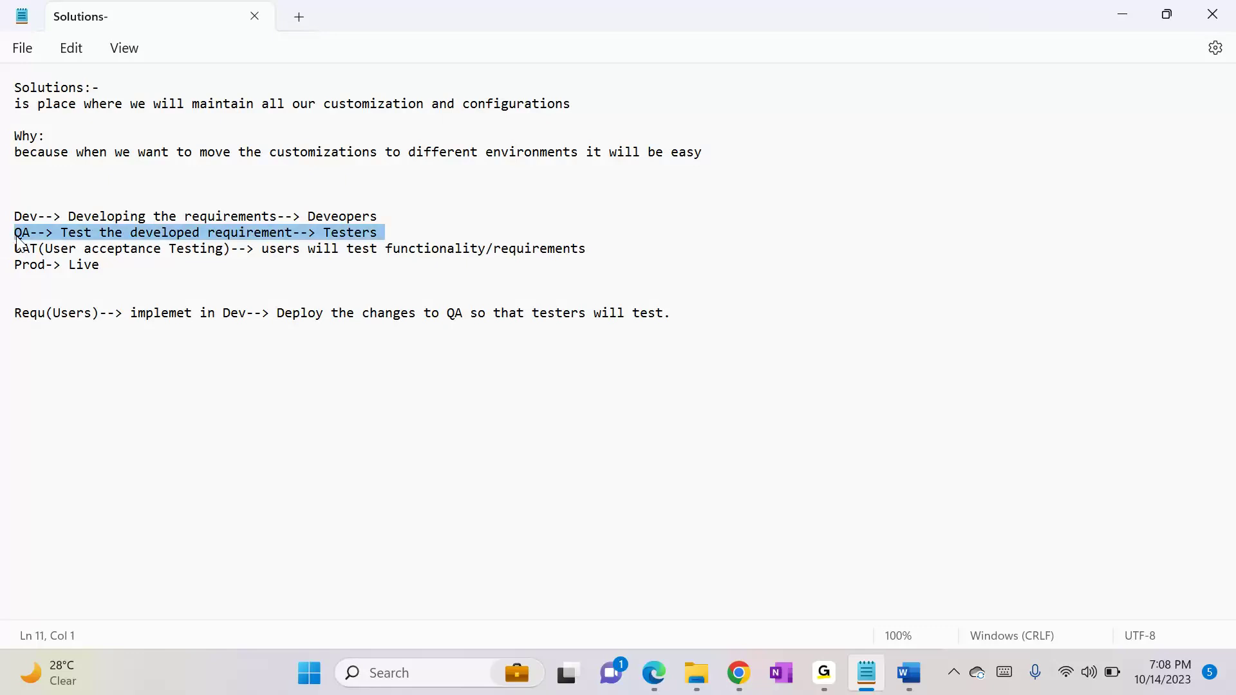
{"action": "left_click", "coordinate": [17, 234]}
{"action": "left_click_drag", "start_coordinate": [18, 235], "coordinate": [134, 229]}
{"action": "left_click", "coordinate": [133, 232]}
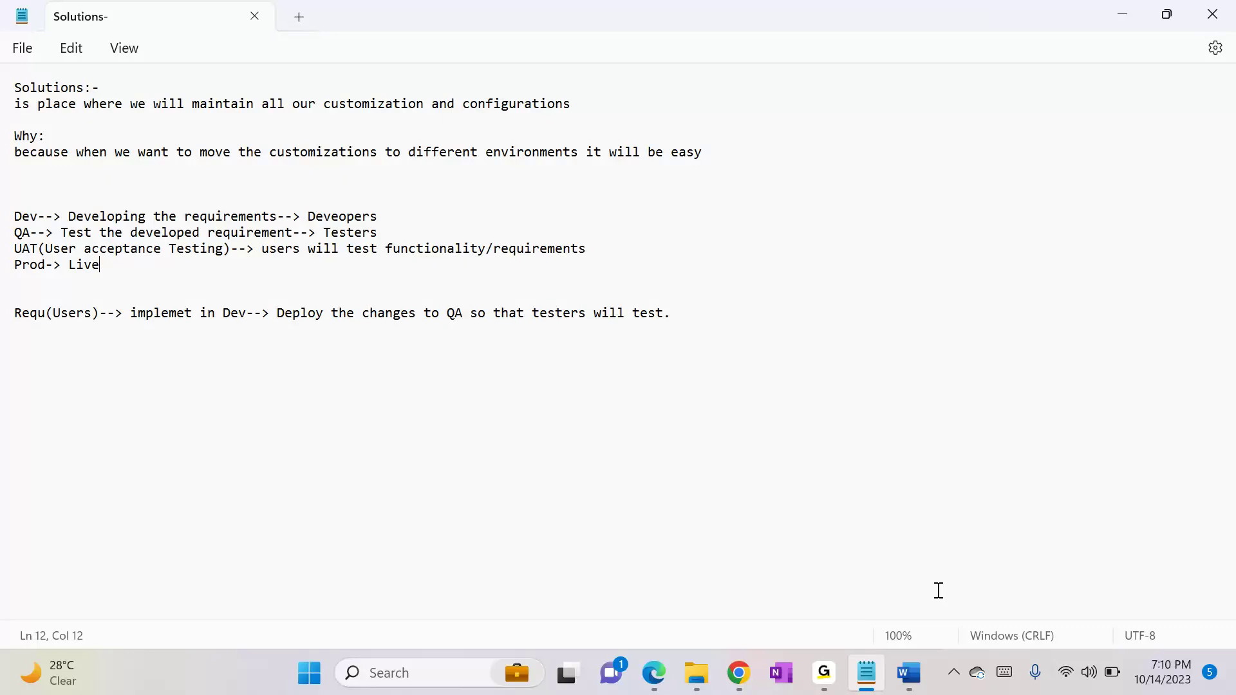
Step: Switch to the All Solutions list in Chrome and open the HDFC Bank solution to view its components, closing it after viewing
{"action": "left_click", "coordinate": [739, 672]}
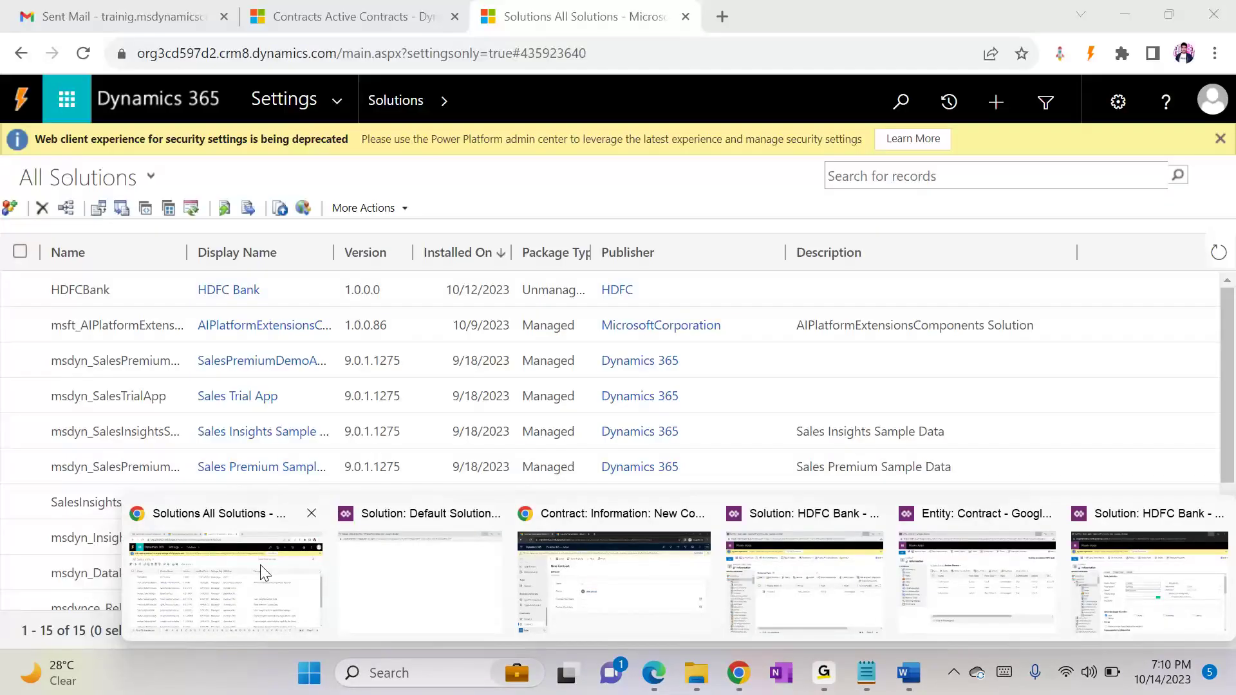
{"action": "left_click", "coordinate": [260, 565]}
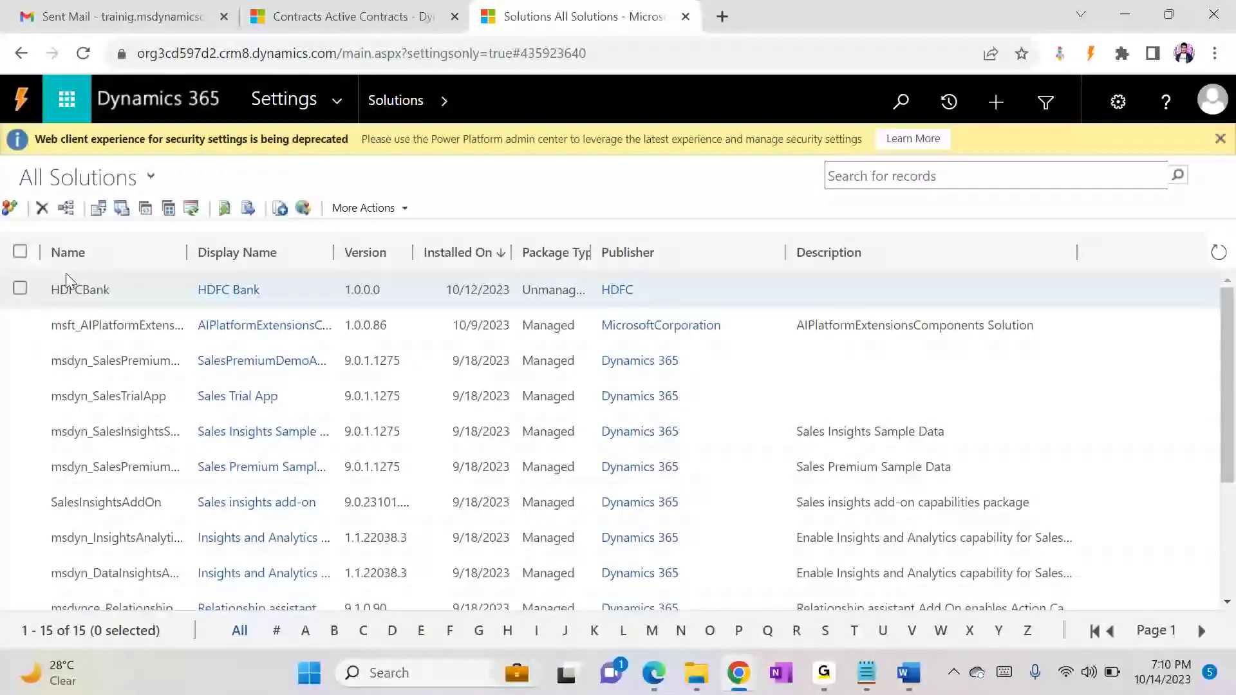
{"action": "double_click", "coordinate": [122, 289]}
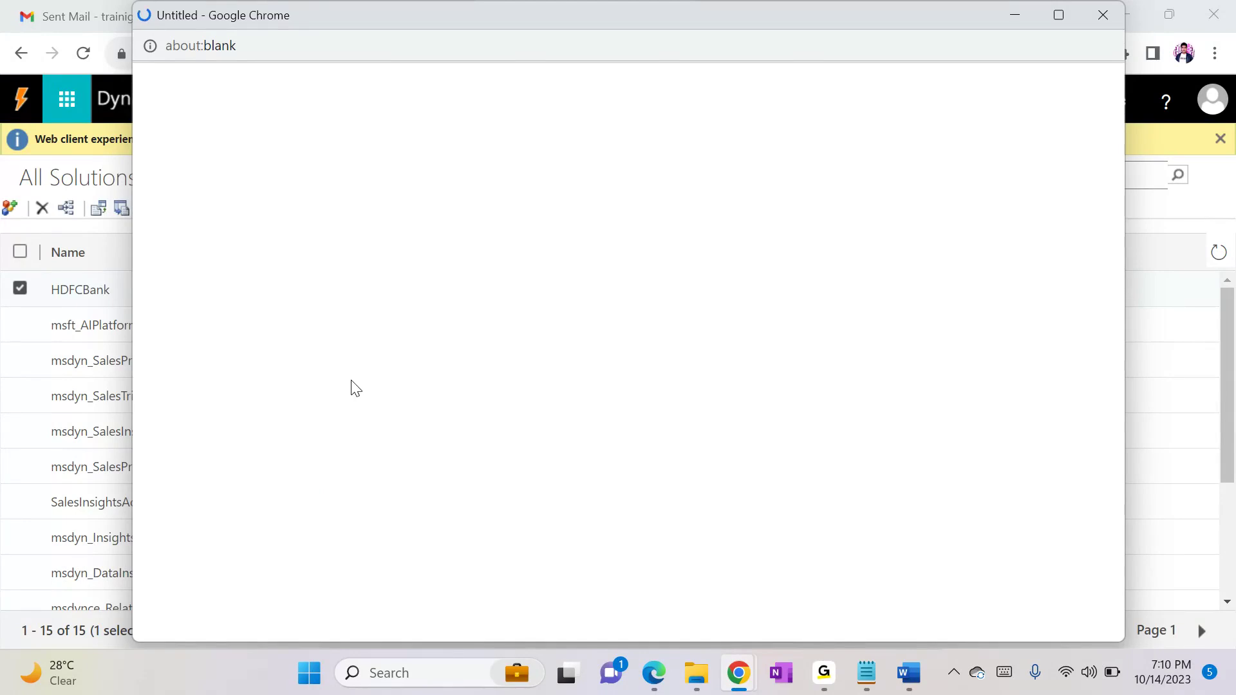
{"action": "left_click", "coordinate": [831, 681]}
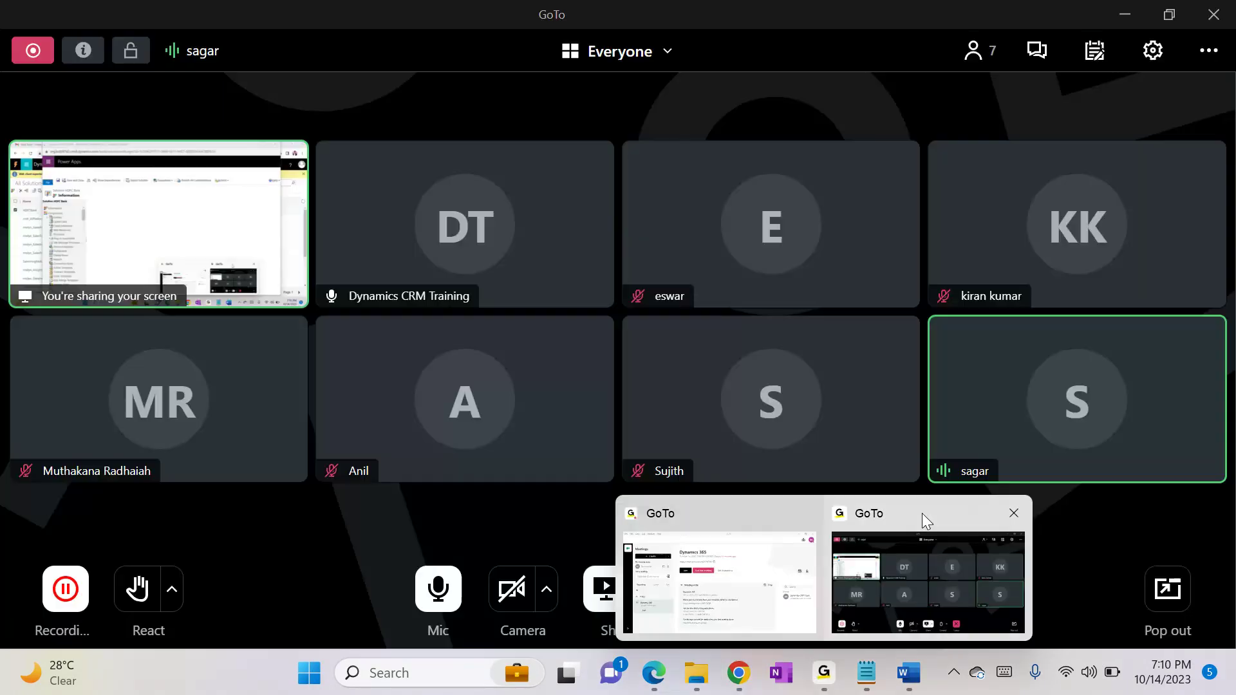
{"action": "left_click", "coordinate": [922, 514]}
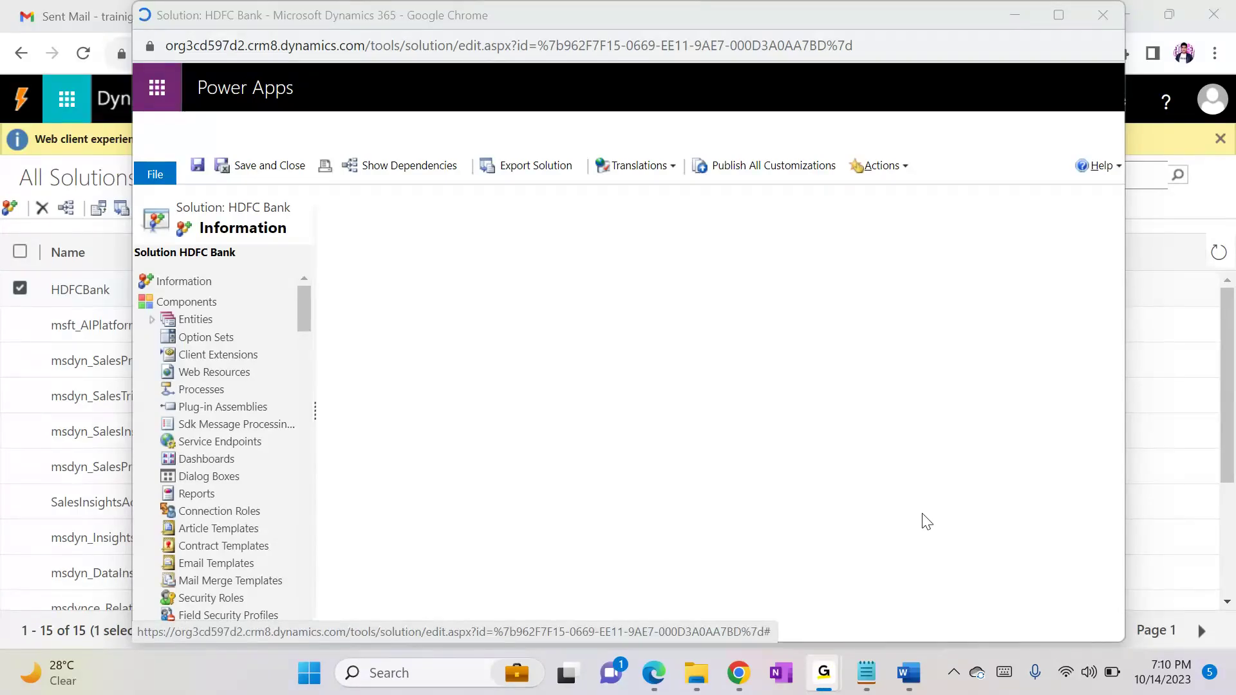
{"action": "left_click", "coordinate": [927, 521]}
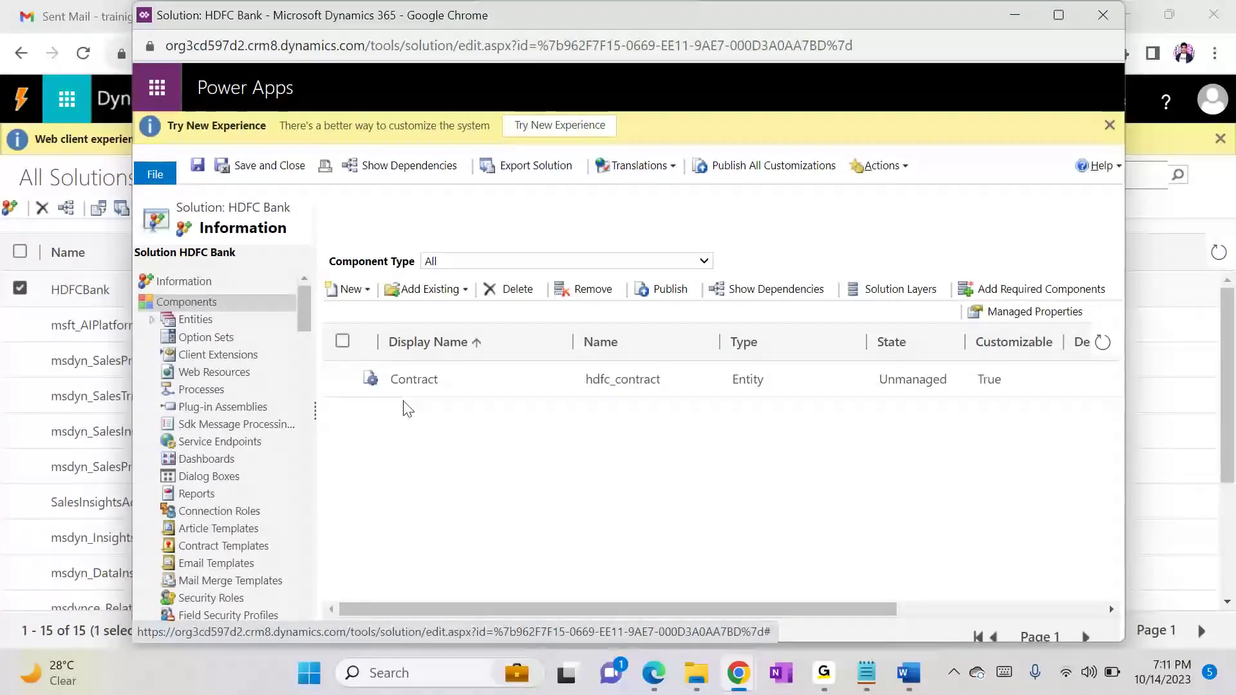
{"action": "left_click", "coordinate": [1095, 20]}
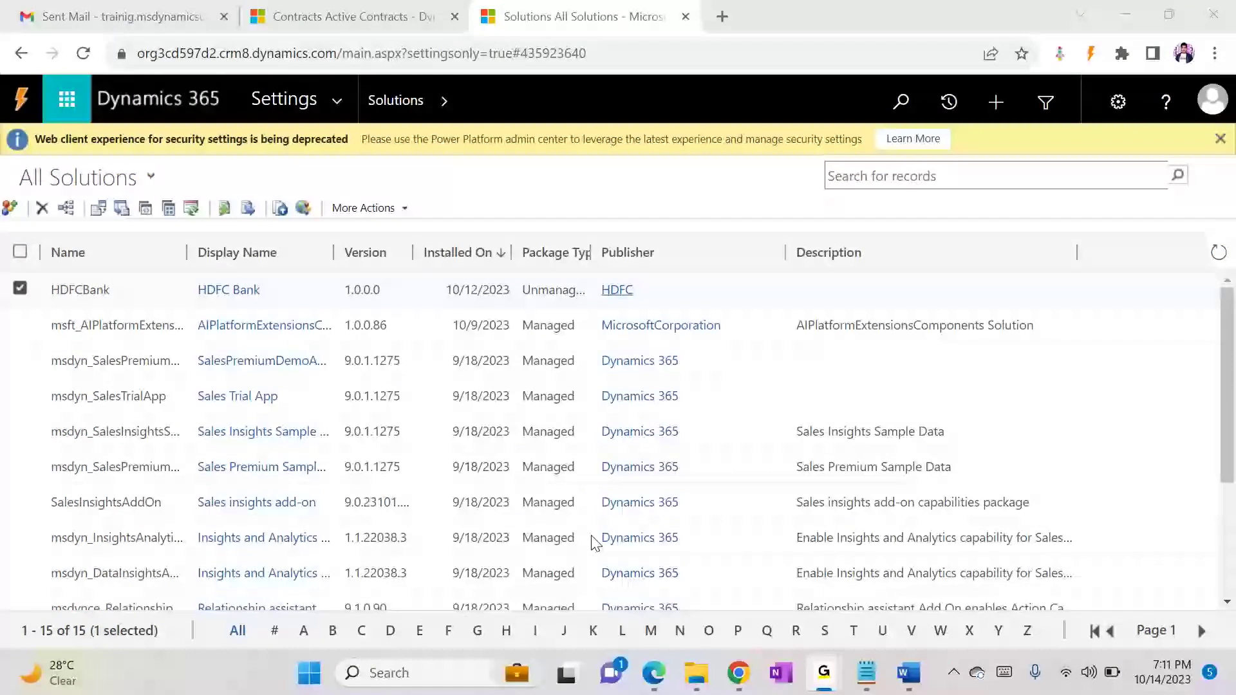
Step: Switch to the incognito Chrome window, retry the server connection on the New Contract form, and minimize the window
{"action": "mouse_move", "coordinate": [738, 672]}
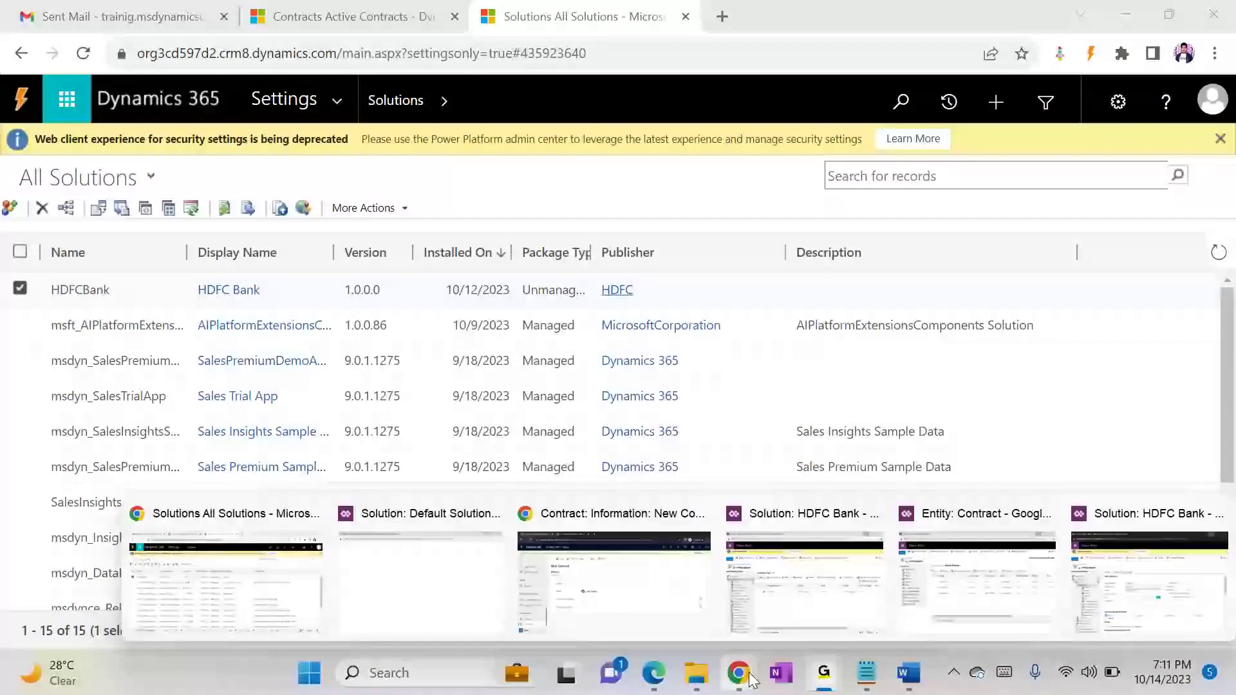
{"action": "left_click", "coordinate": [629, 579]}
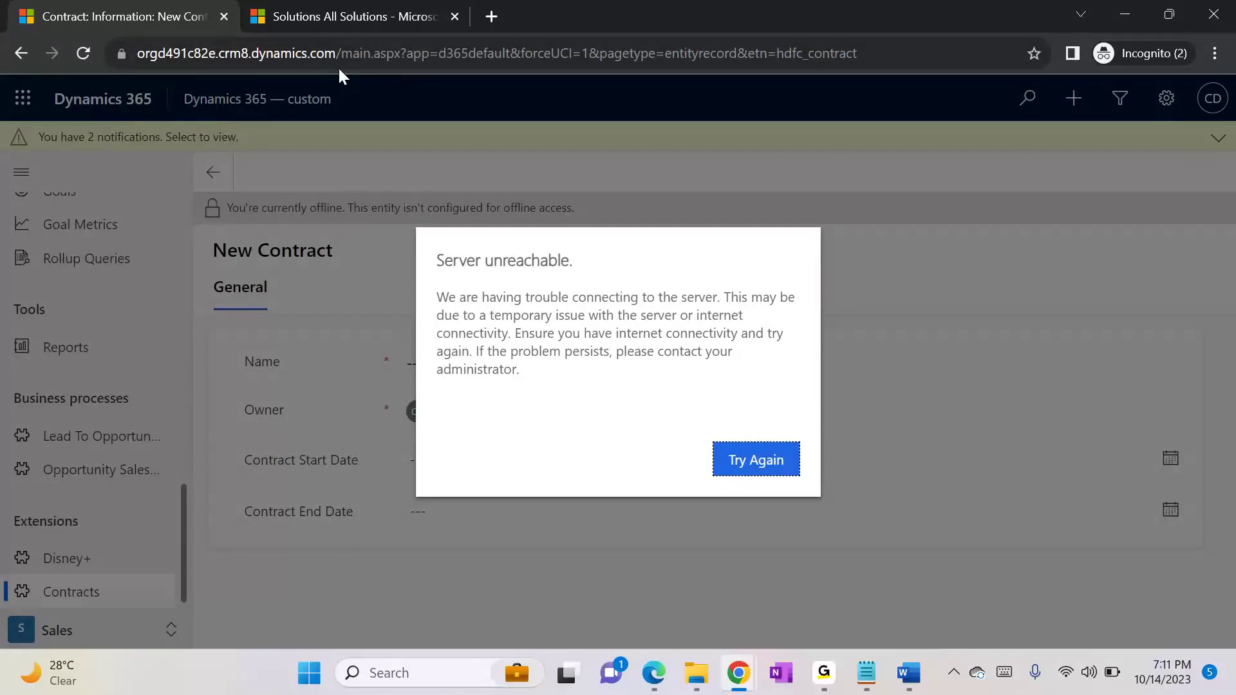
{"action": "left_click", "coordinate": [764, 458]}
{"action": "left_click", "coordinate": [310, 16]}
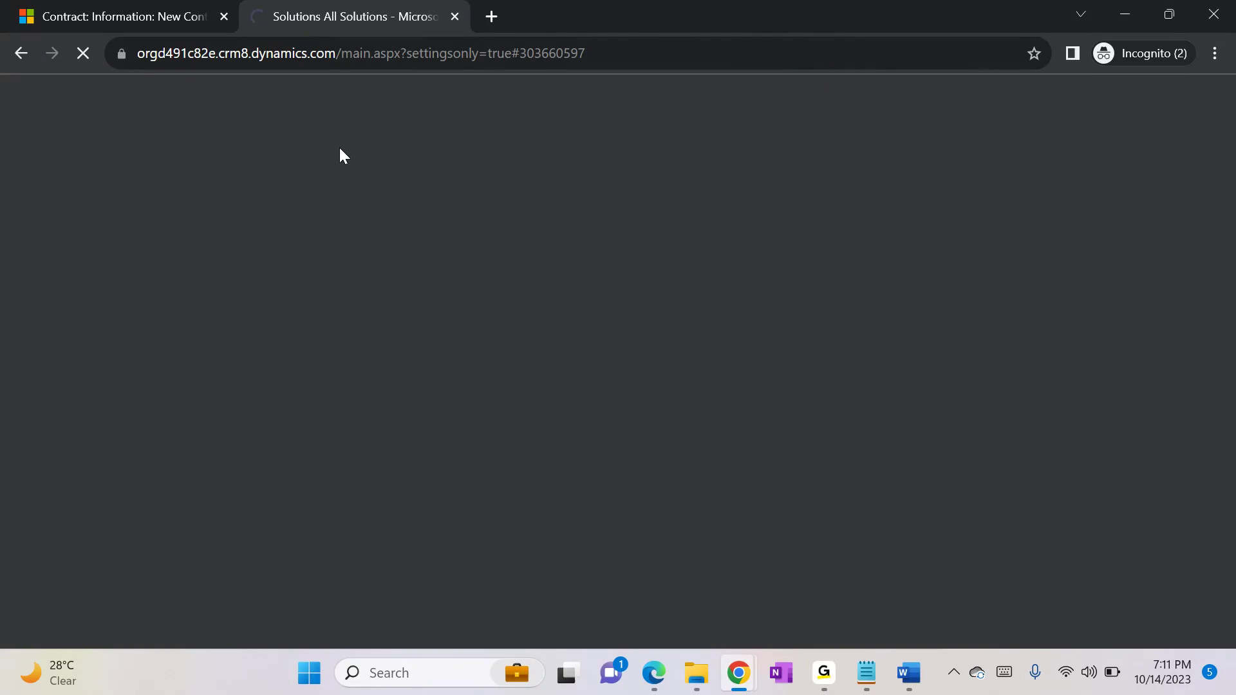
{"action": "left_click", "coordinate": [103, 16]}
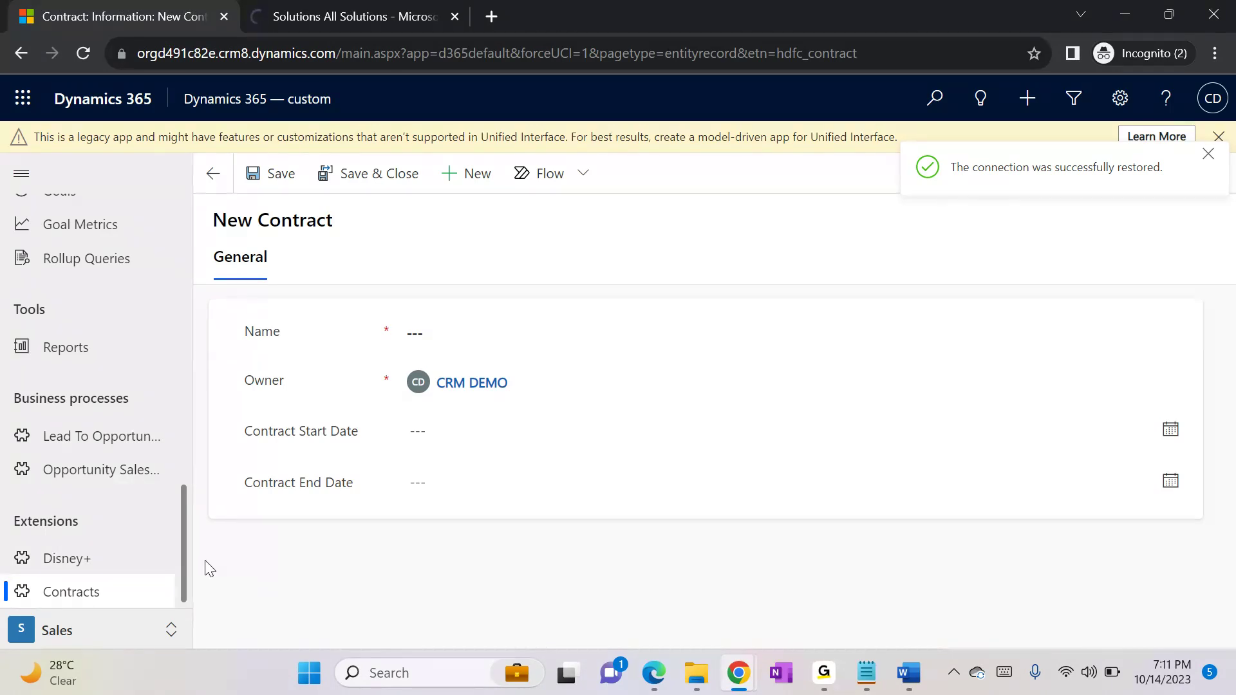
{"action": "left_click", "coordinate": [1122, 23]}
Step: Switch to Notepad and add the heading "different types of soltions" below the deployment note
{"action": "left_click", "coordinate": [865, 688]}
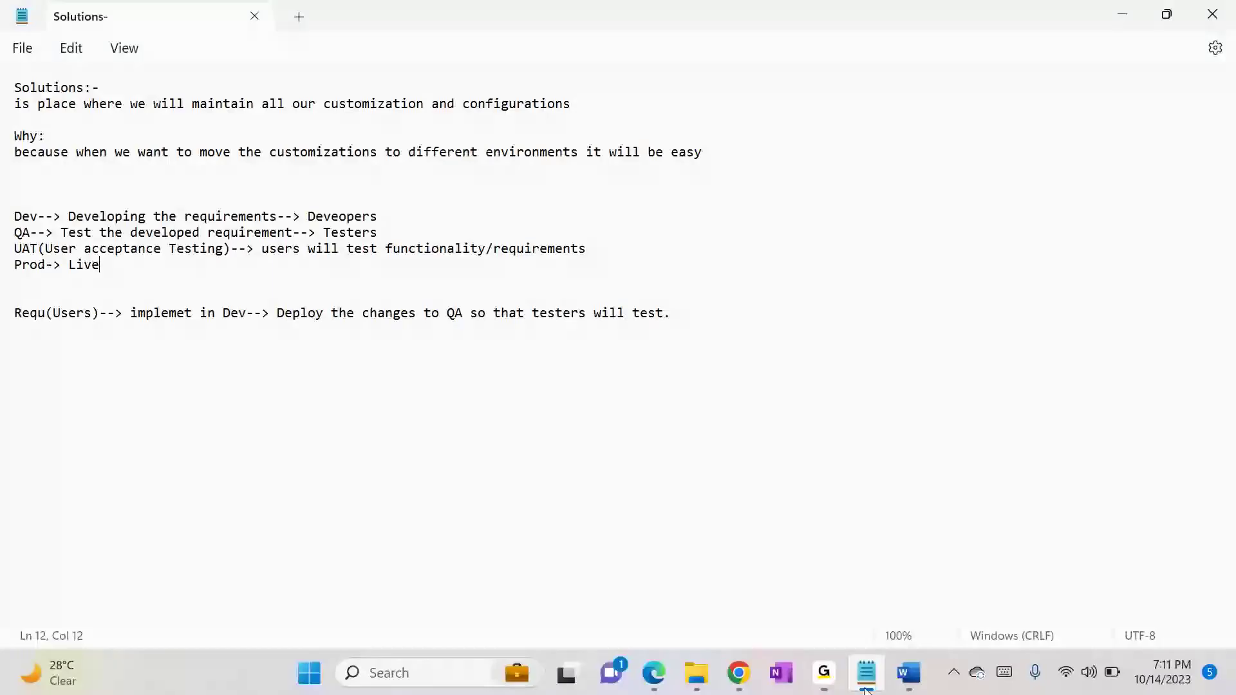
{"action": "left_click", "coordinate": [715, 325]}
{"action": "key", "text": "Return"}
{"action": "key", "text": "Return"}
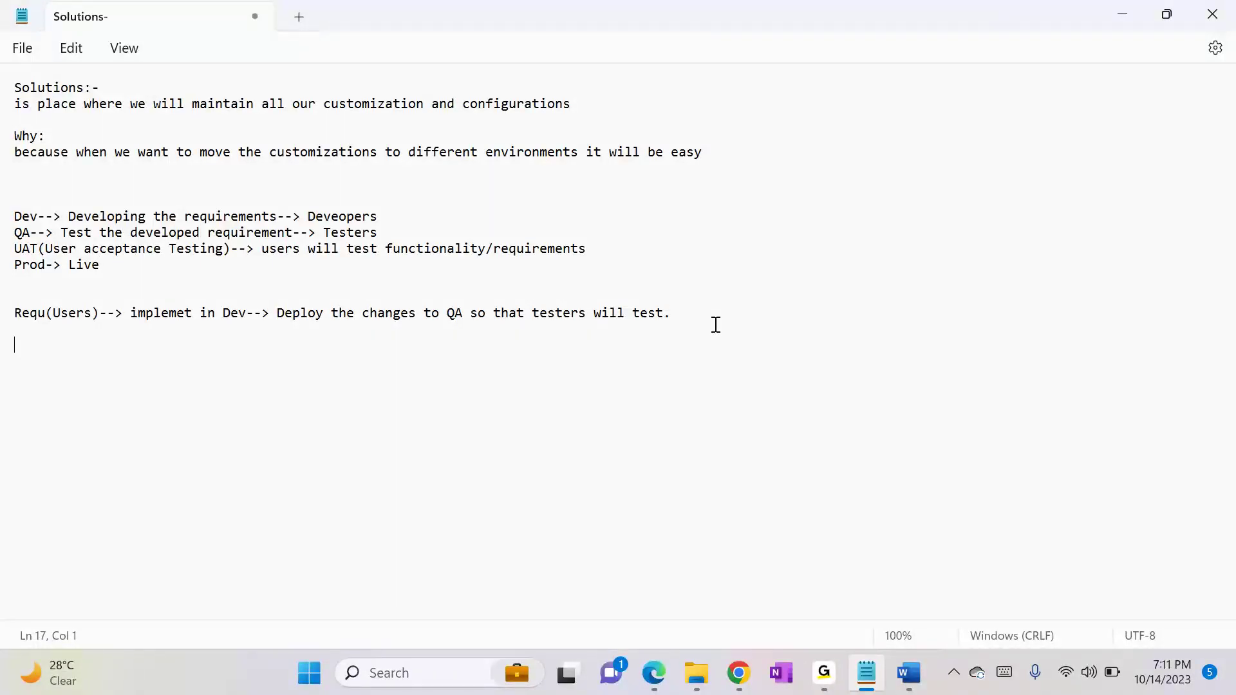
{"action": "type", "text": "different types of "}
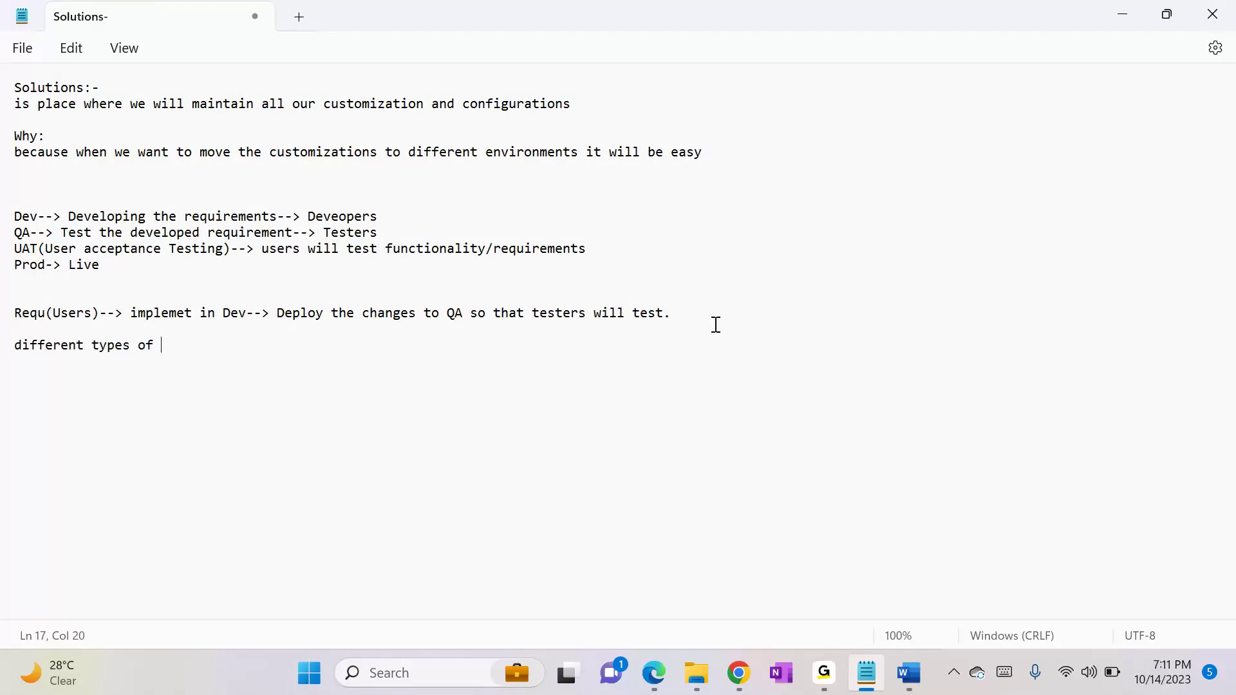
{"action": "type", "text": "soltions"}
{"action": "key", "text": "Return"}
{"action": "key", "text": "Return"}
Step: List the two solution types under the heading as "1- Unmanaged" and "2- Managed"
{"action": "type", "text": "1- Umnm"}
{"action": "key", "text": "BackSpace"}
{"action": "type", "text": "man"}
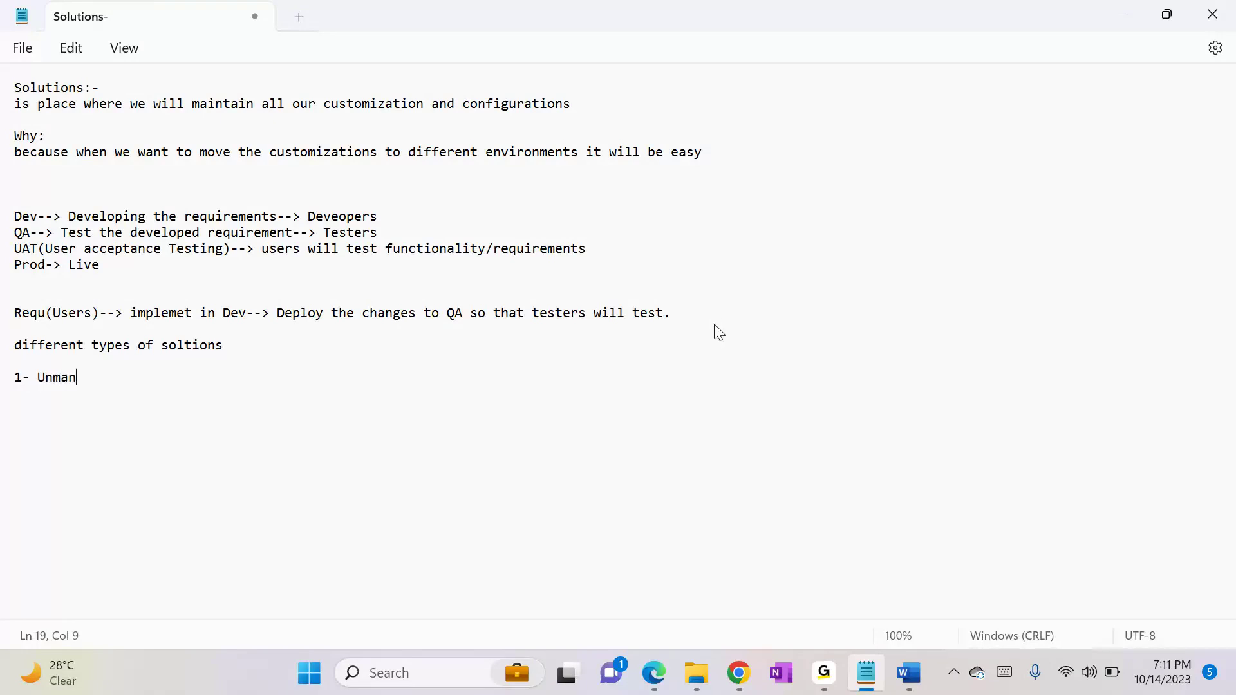
{"action": "type", "text": "aged"}
{"action": "key", "text": "Return"}
{"action": "type", "text": "2- Managed"}
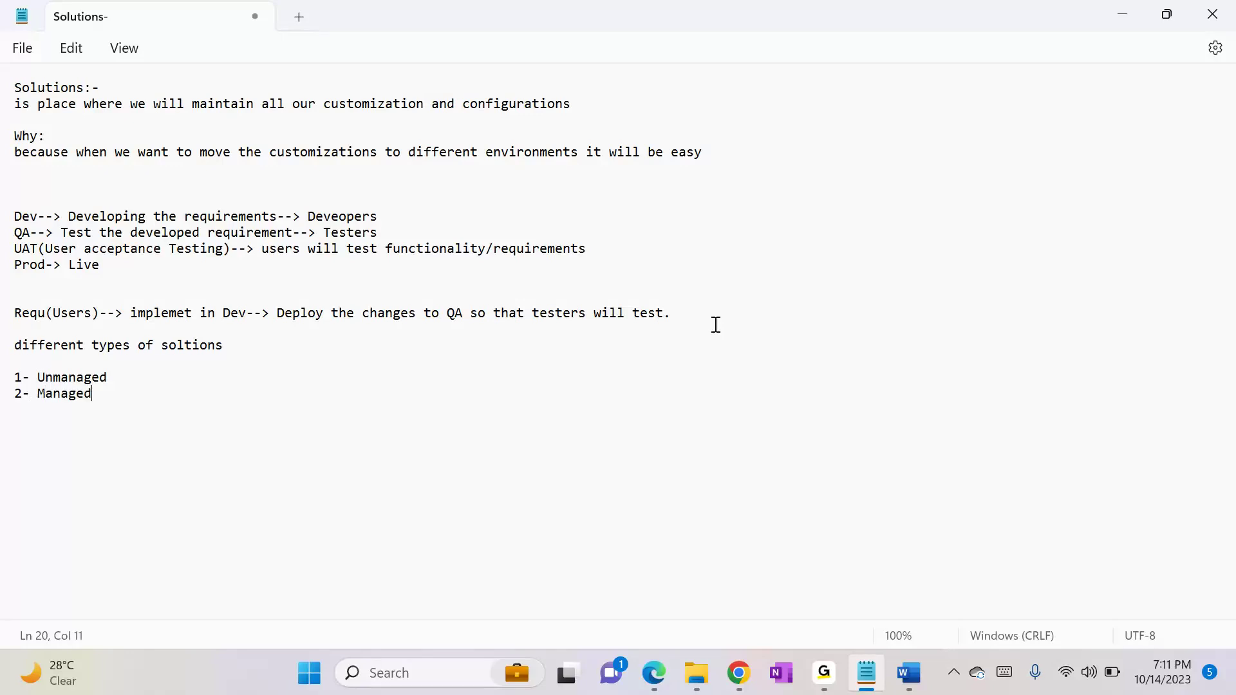
Step: Add the line "-> it is customizabale solution" under "1- Unmanaged", leaving a blank line before "2- Managed"
{"action": "key", "text": "Up"}
{"action": "key", "text": "End"}
{"action": "key", "text": "Return"}
{"action": "key", "text": "Return"}
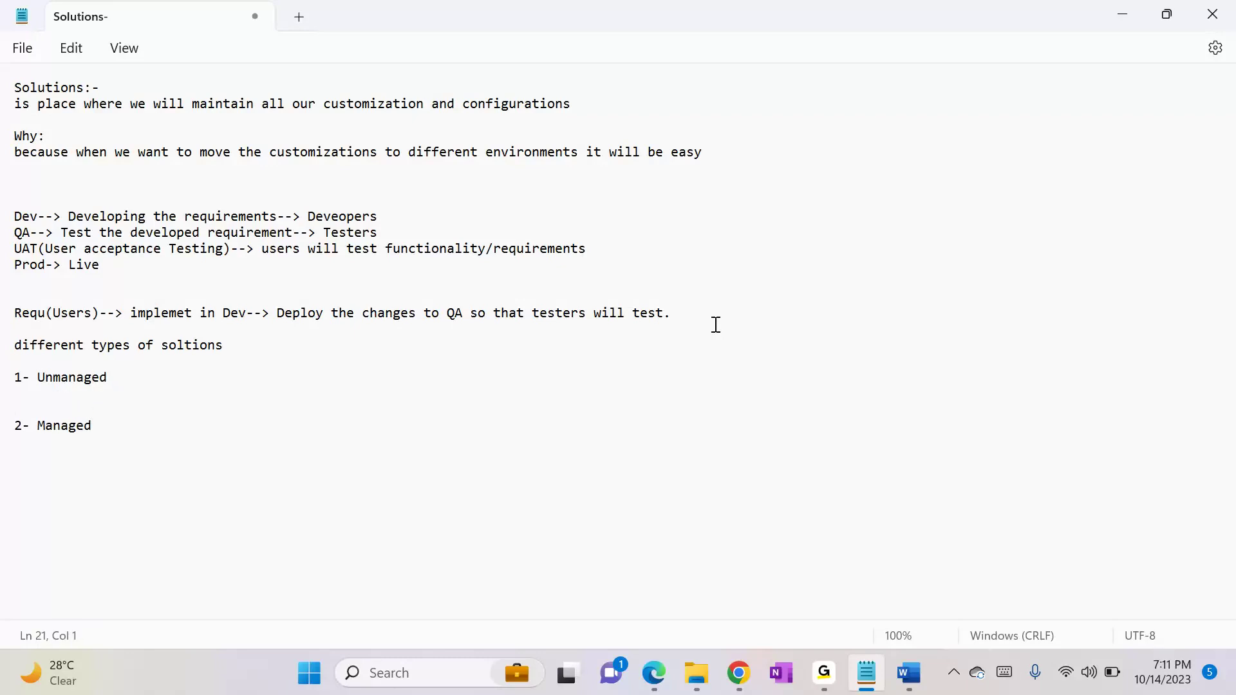
{"action": "key", "text": "Up"}
{"action": "type", "text": "-> it is customizabale solution"}
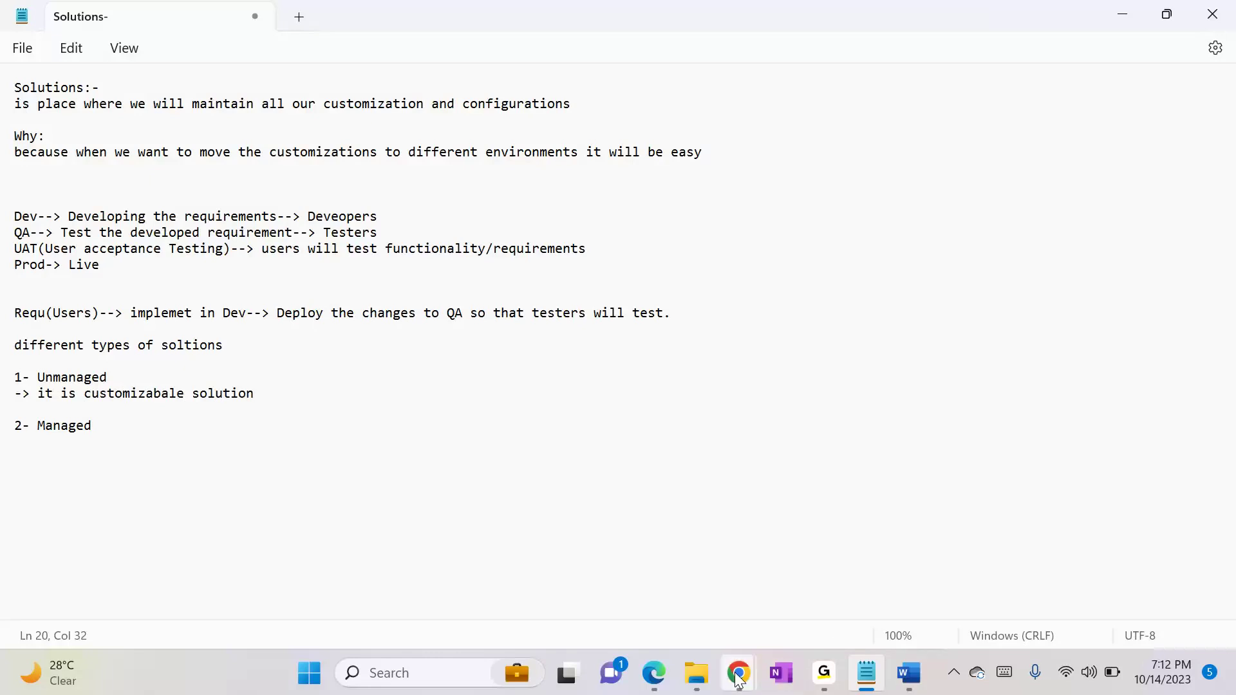
Step: Switch to the All Solutions list in Chrome, deselect HDFCBank, and widen the Package Type column
{"action": "mouse_move", "coordinate": [739, 670]}
{"action": "left_click", "coordinate": [258, 567]}
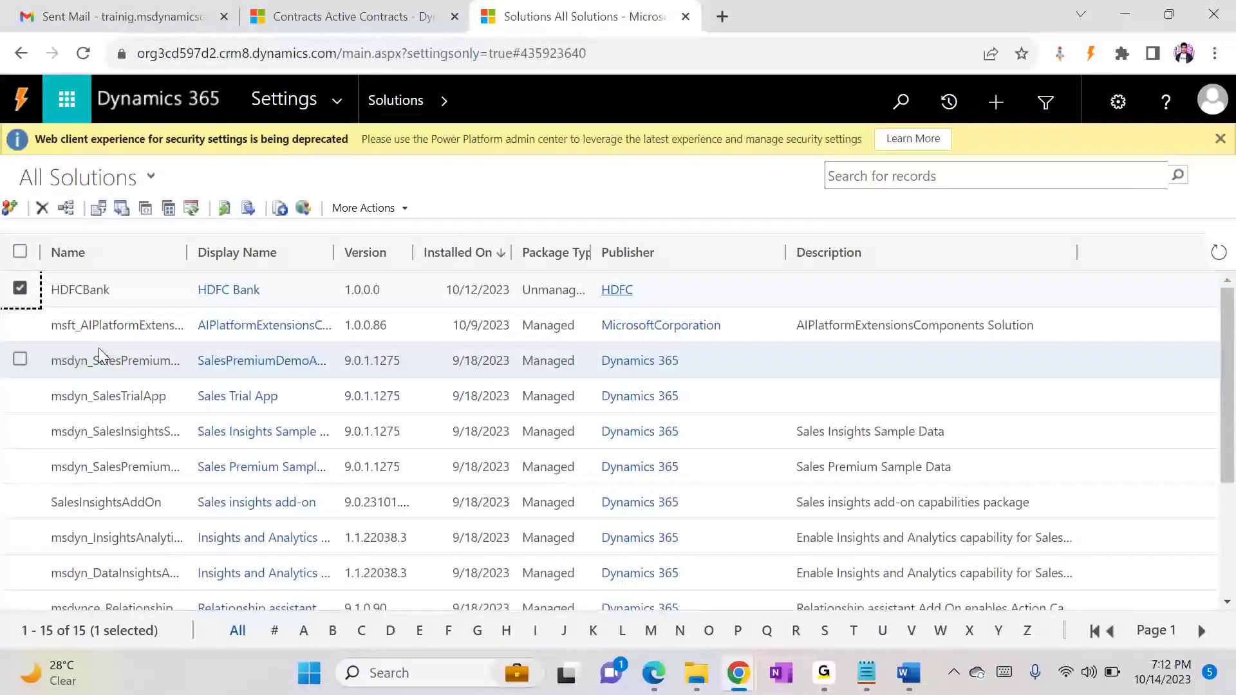
{"action": "left_click", "coordinate": [20, 293]}
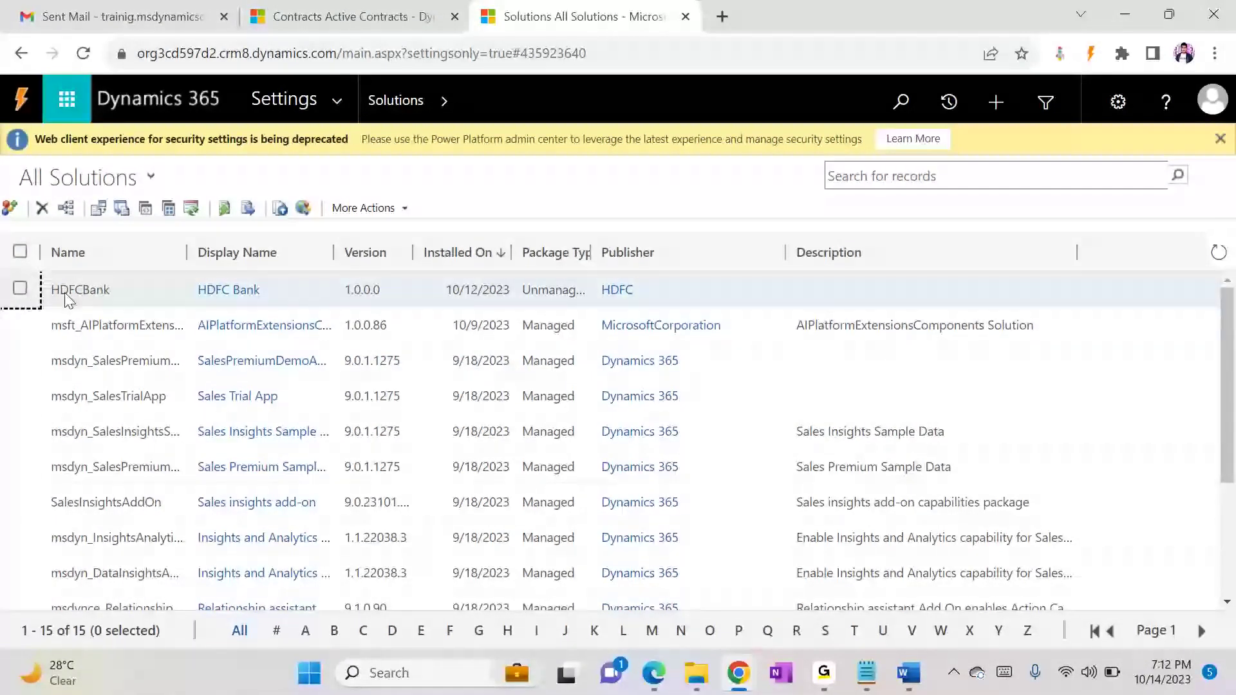
{"action": "left_click_drag", "start_coordinate": [600, 255], "coordinate": [631, 263]}
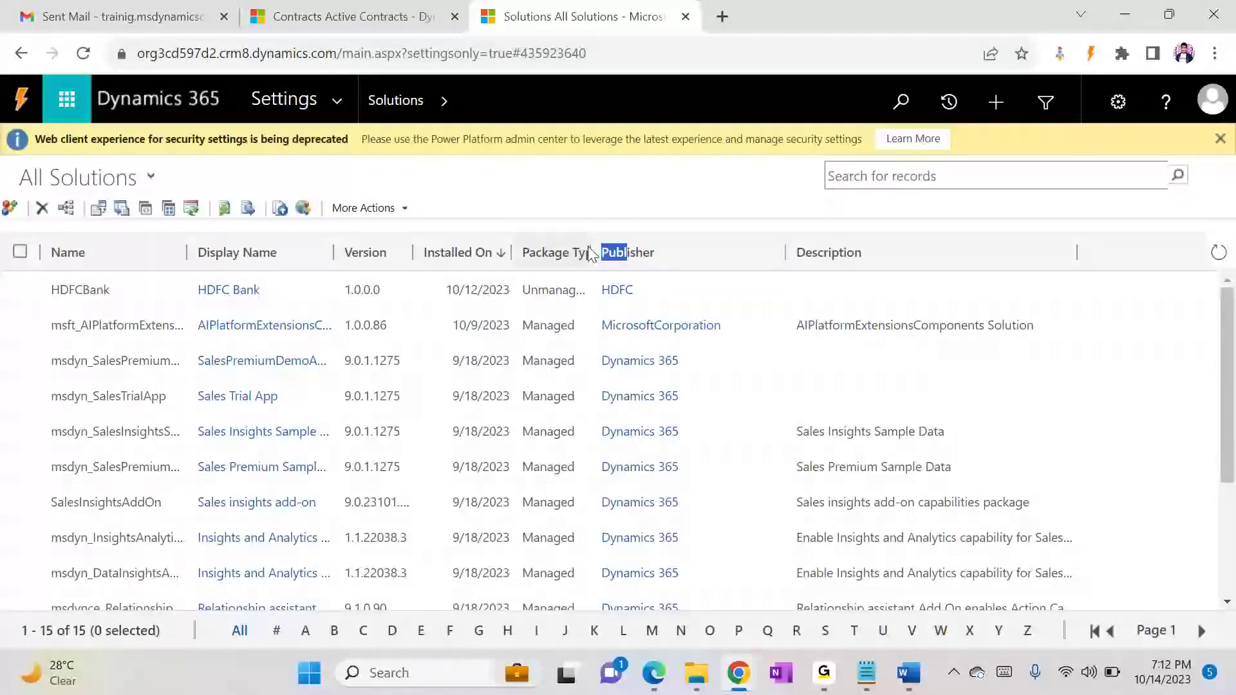
{"action": "left_click_drag", "start_coordinate": [590, 247], "coordinate": [730, 249]}
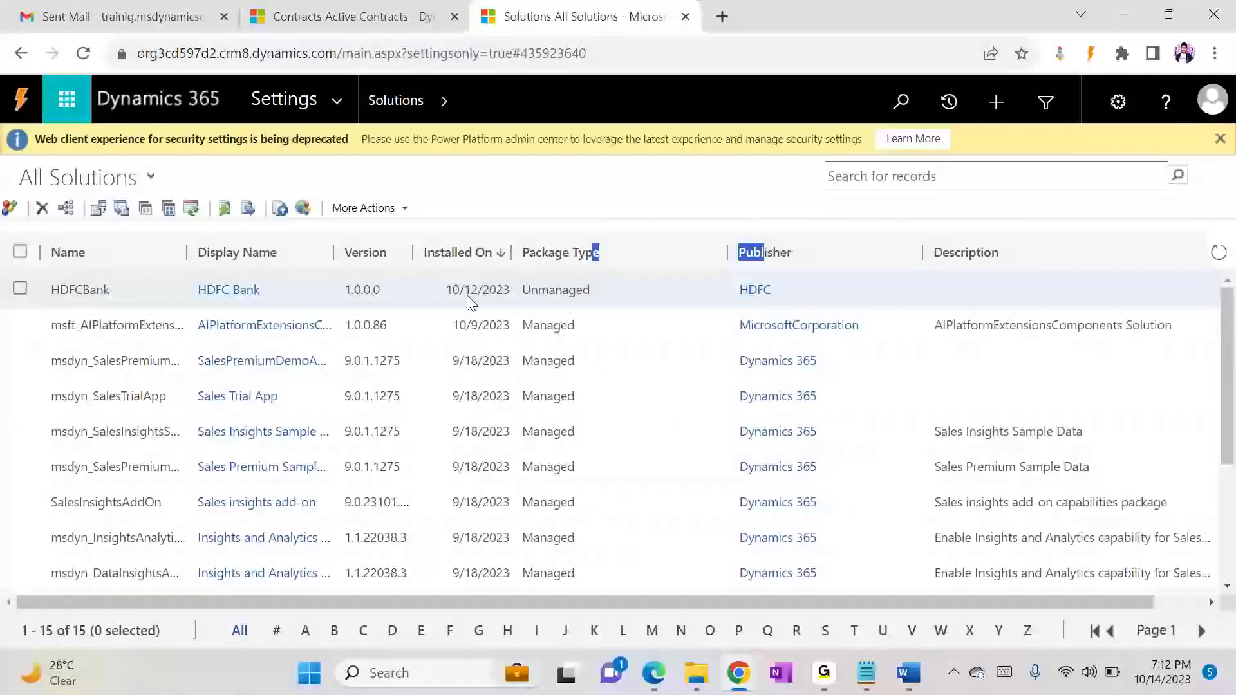
Step: Check the Unmanaged note in Notepad, and open the HDFCBank solution in Chrome to view its components, closing it after viewing
{"action": "key", "text": "alt+Tab"}
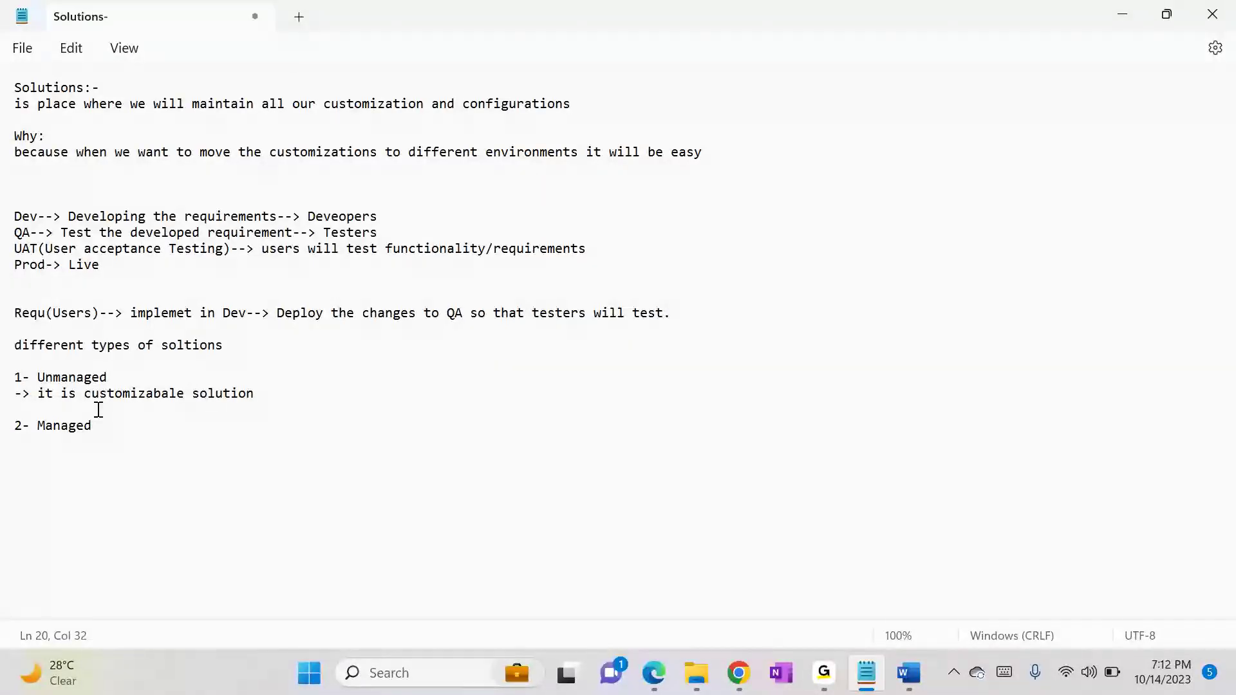
{"action": "key", "text": "alt+Tab"}
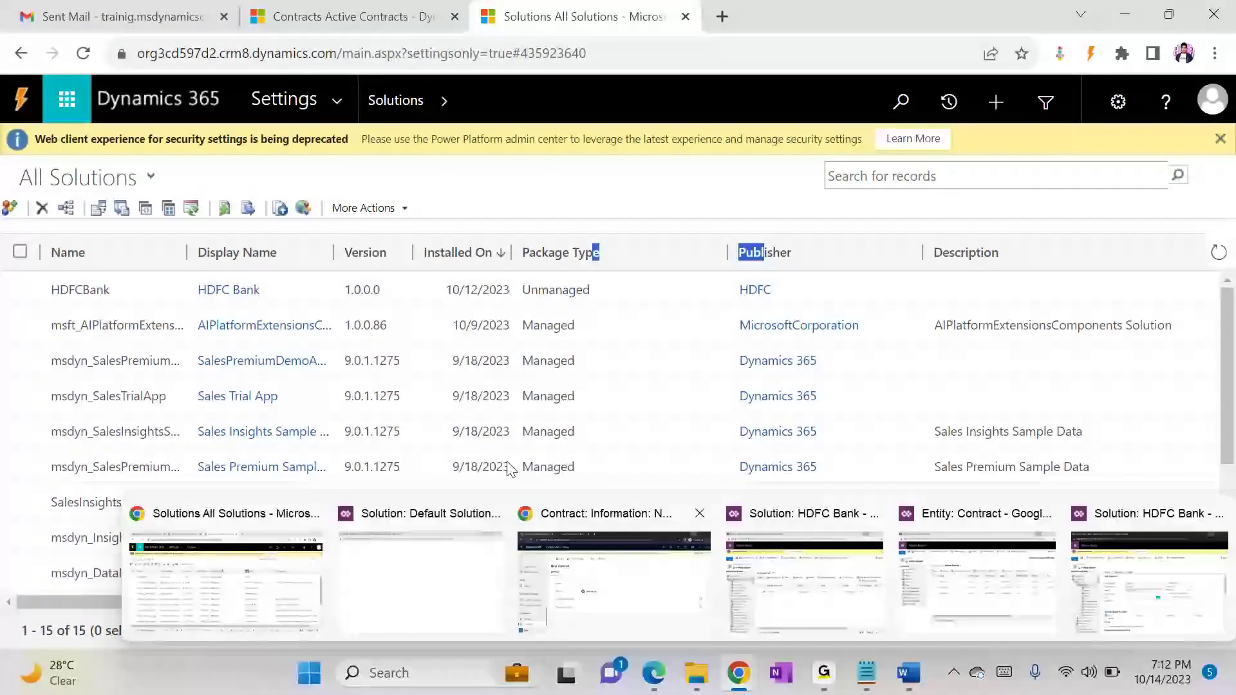
{"action": "left_click", "coordinate": [173, 293]}
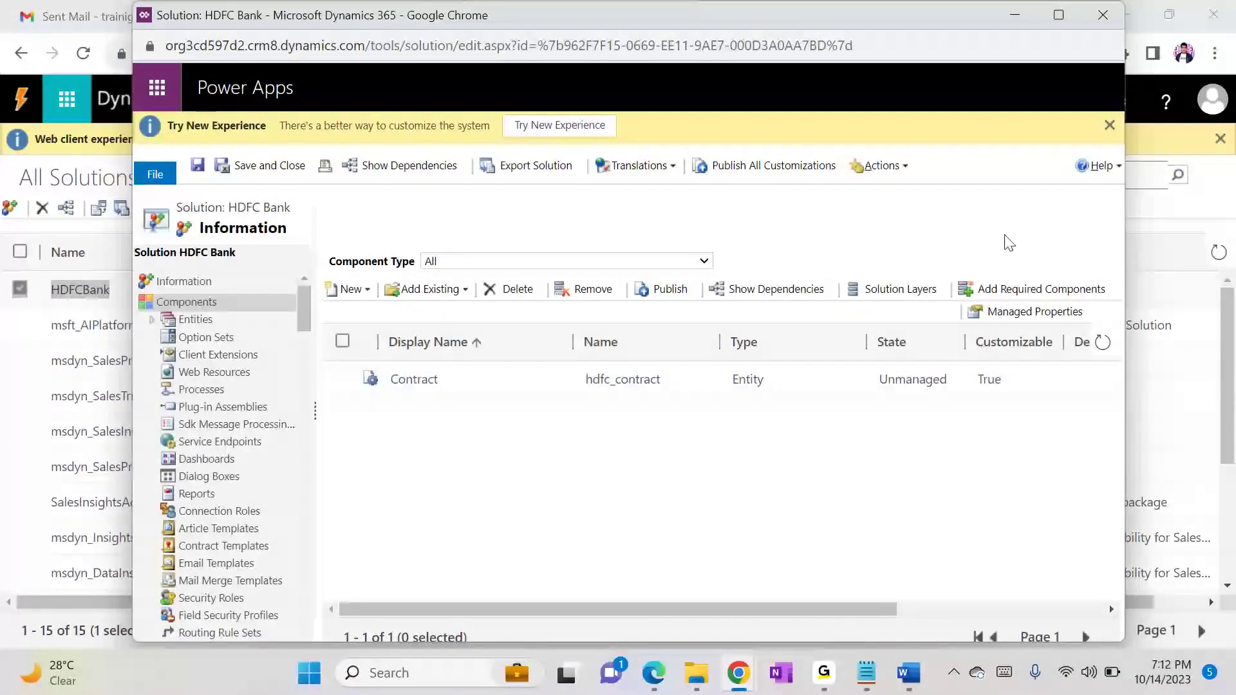
{"action": "left_click", "coordinate": [1118, 14]}
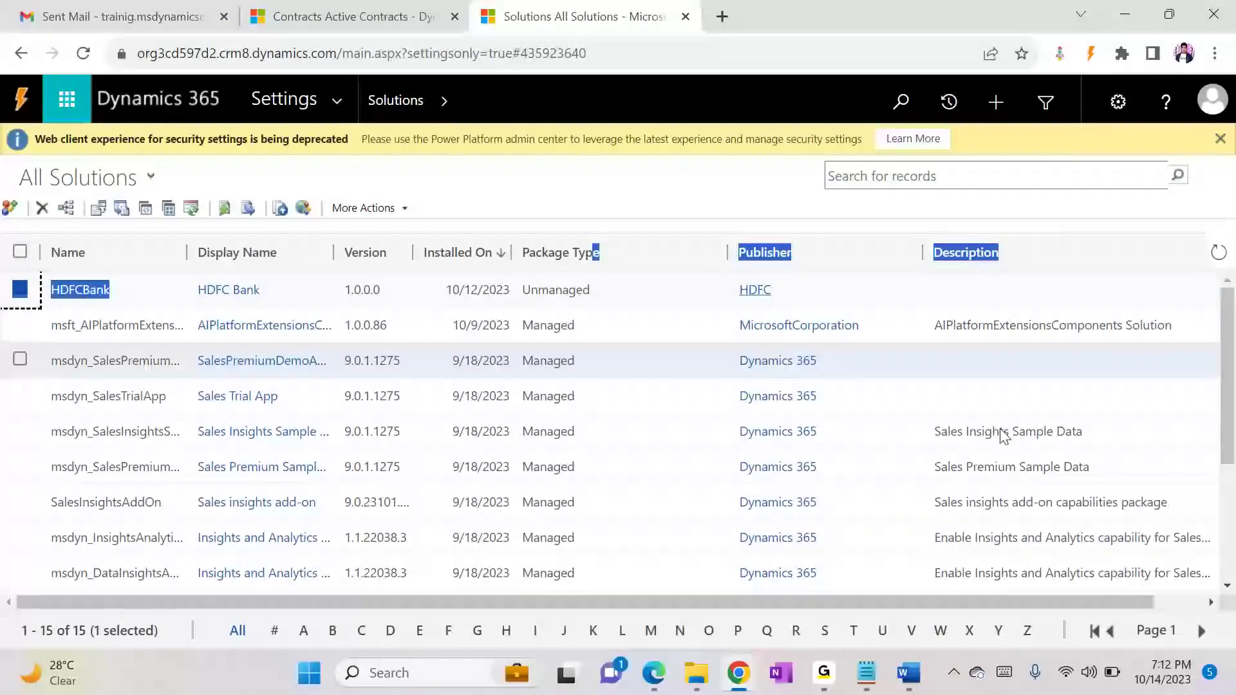
Step: Switch to Notepad and add the line "-> It is not customizabal" under "2- Managed"
{"action": "left_click", "coordinate": [879, 681]}
{"action": "left_click", "coordinate": [175, 443]}
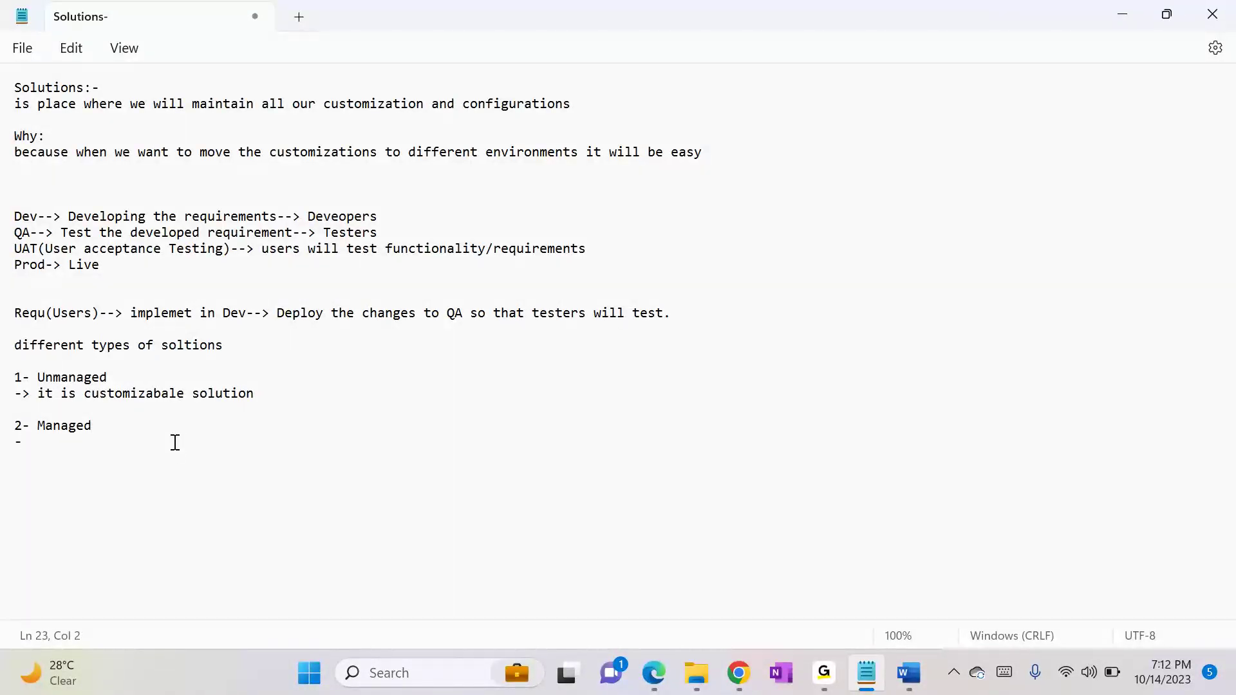
{"action": "type", "text": "-> It is not customizabale"}
Step: Switch to Chrome, deselect HDFCBank in the solutions list, and open the managed AIPlatformExtensionsComponents solution
{"action": "key", "text": "alt+Tab"}
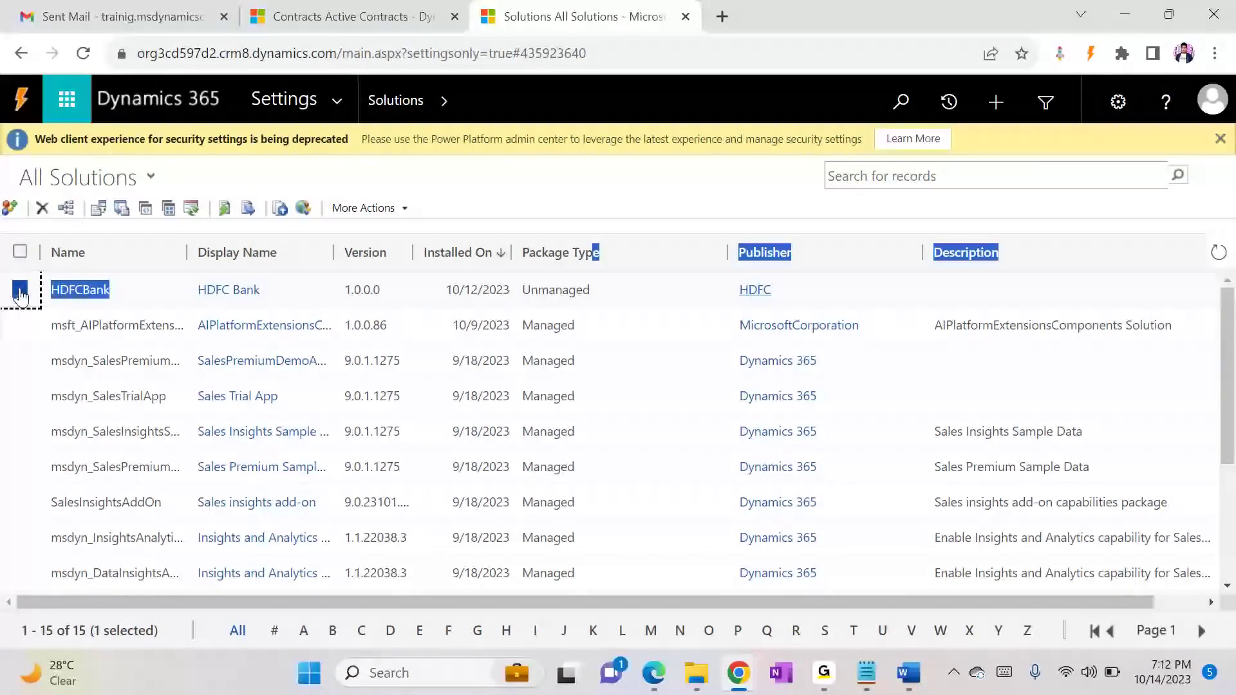
{"action": "left_click", "coordinate": [20, 291]}
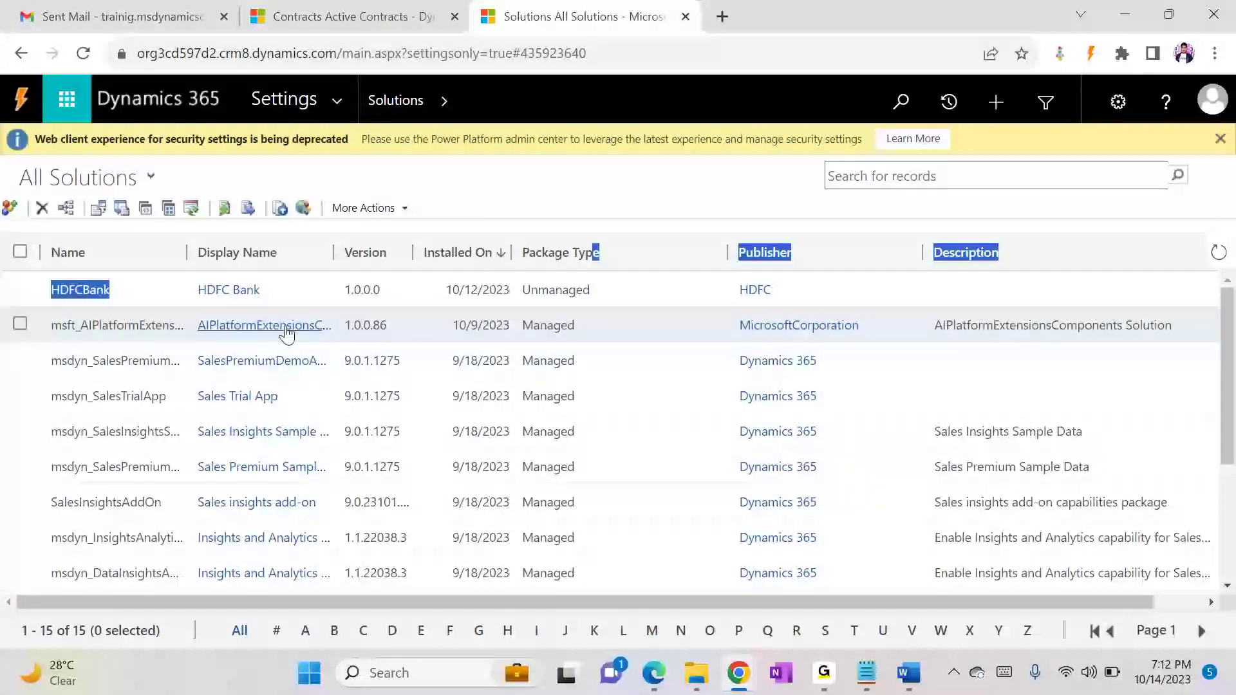
{"action": "double_click", "coordinate": [147, 323]}
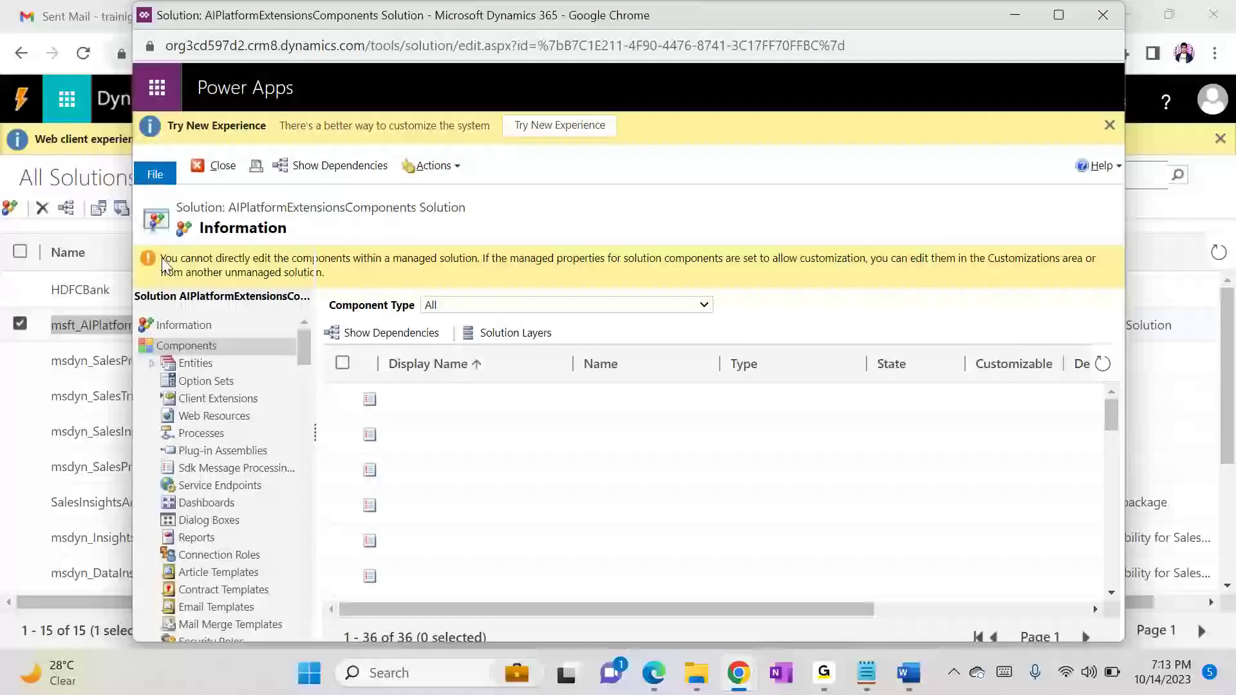
Step: Highlight the notice about editing components in the managed AIPlatformExtensionsComponents solution
{"action": "left_click_drag", "start_coordinate": [163, 264], "coordinate": [403, 258]}
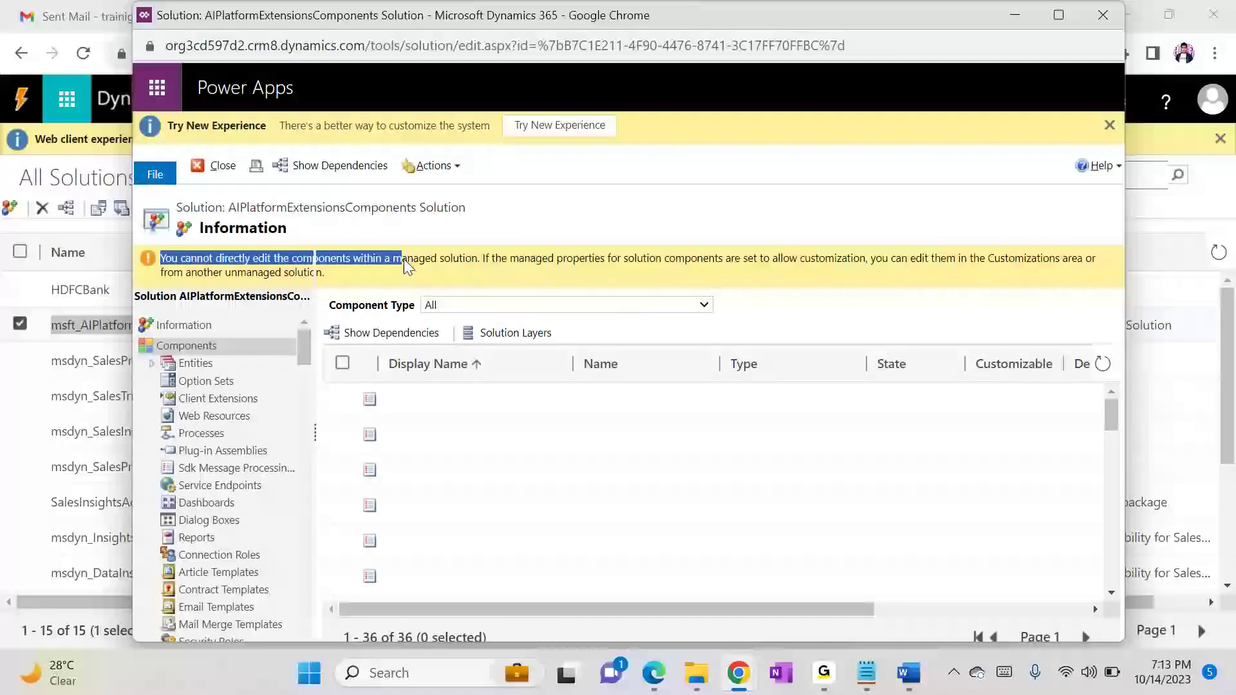
{"action": "left_click", "coordinate": [500, 257]}
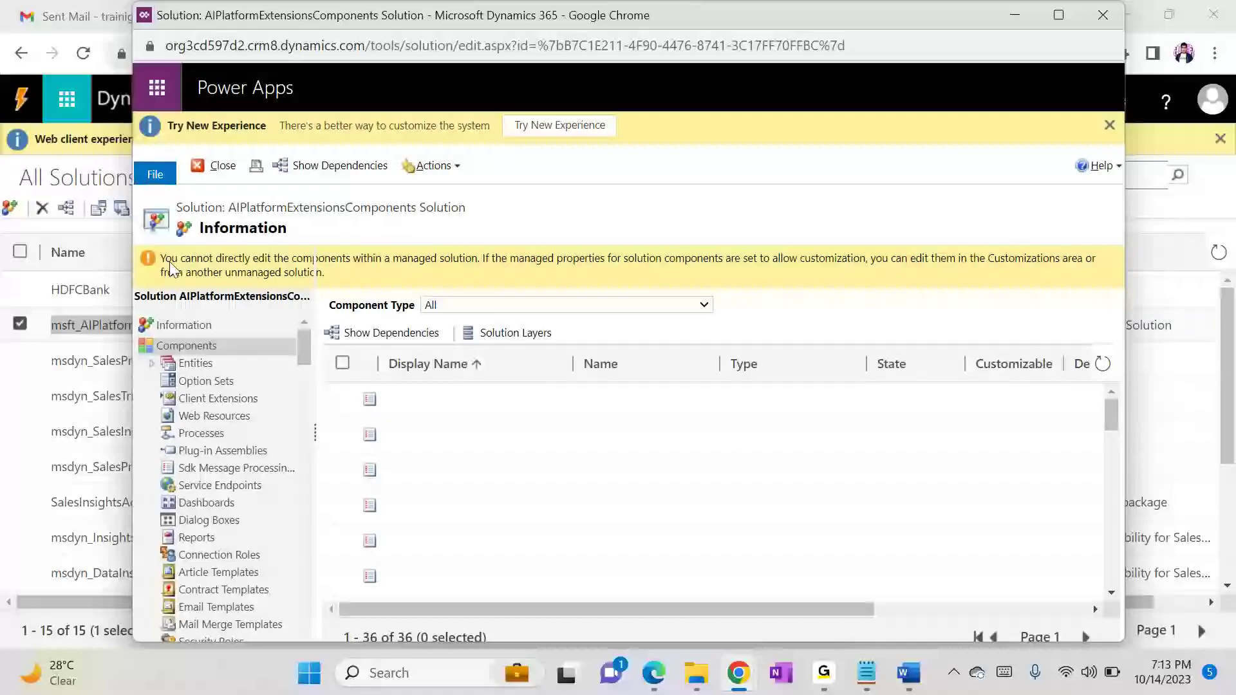
{"action": "left_click_drag", "start_coordinate": [162, 260], "coordinate": [420, 269]}
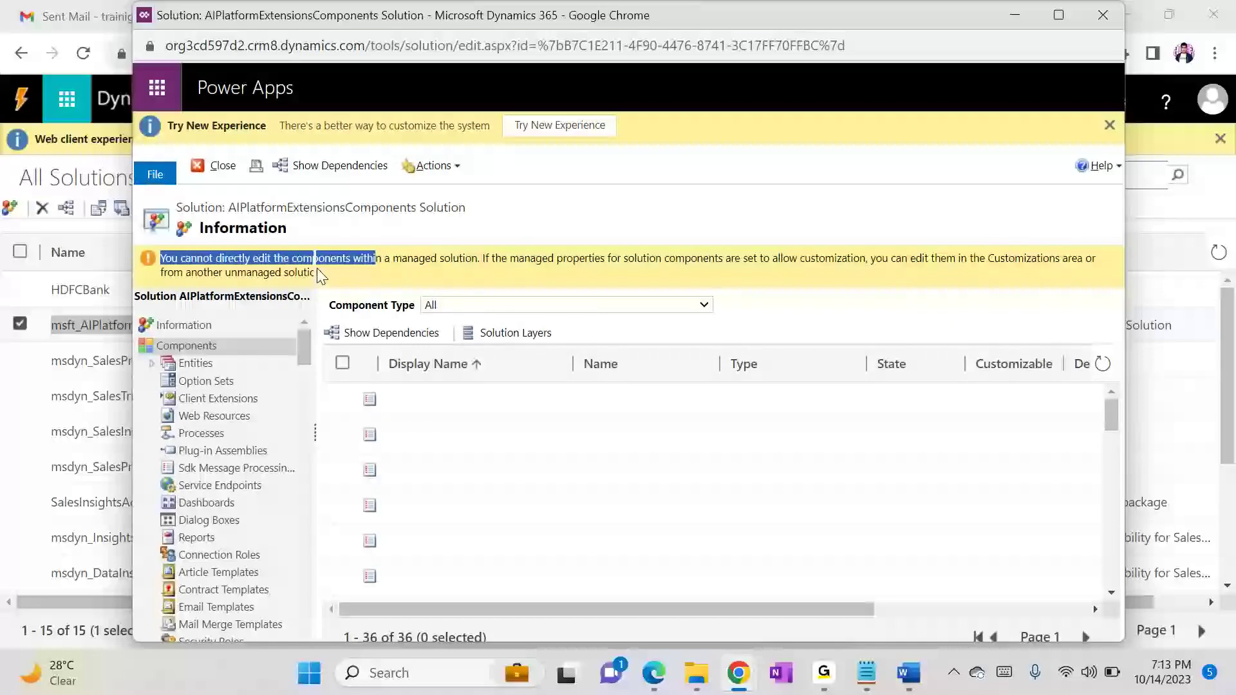
Step: Switch to Notepad and add the line "-> we can convert unmanged to managed" under "1- Unmanaged"
{"action": "left_click", "coordinate": [439, 333]}
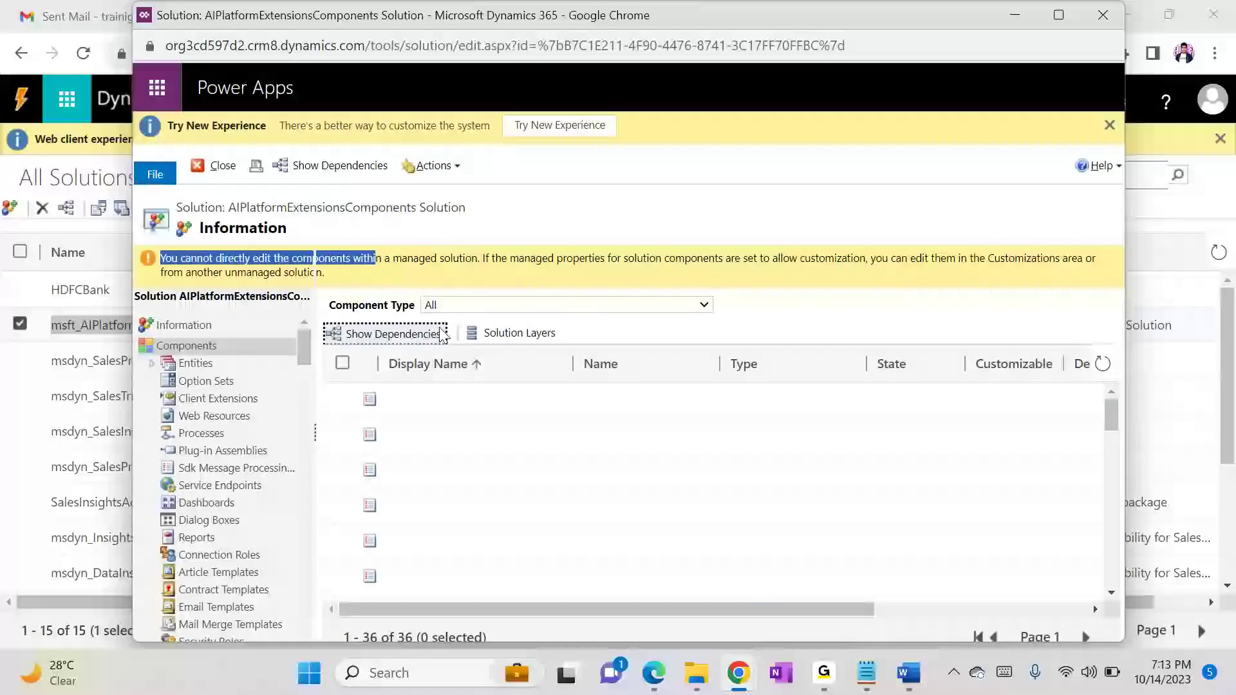
{"action": "left_click", "coordinate": [116, 632]}
{"action": "key", "text": "alt+Tab"}
{"action": "key", "text": "alt+Tab"}
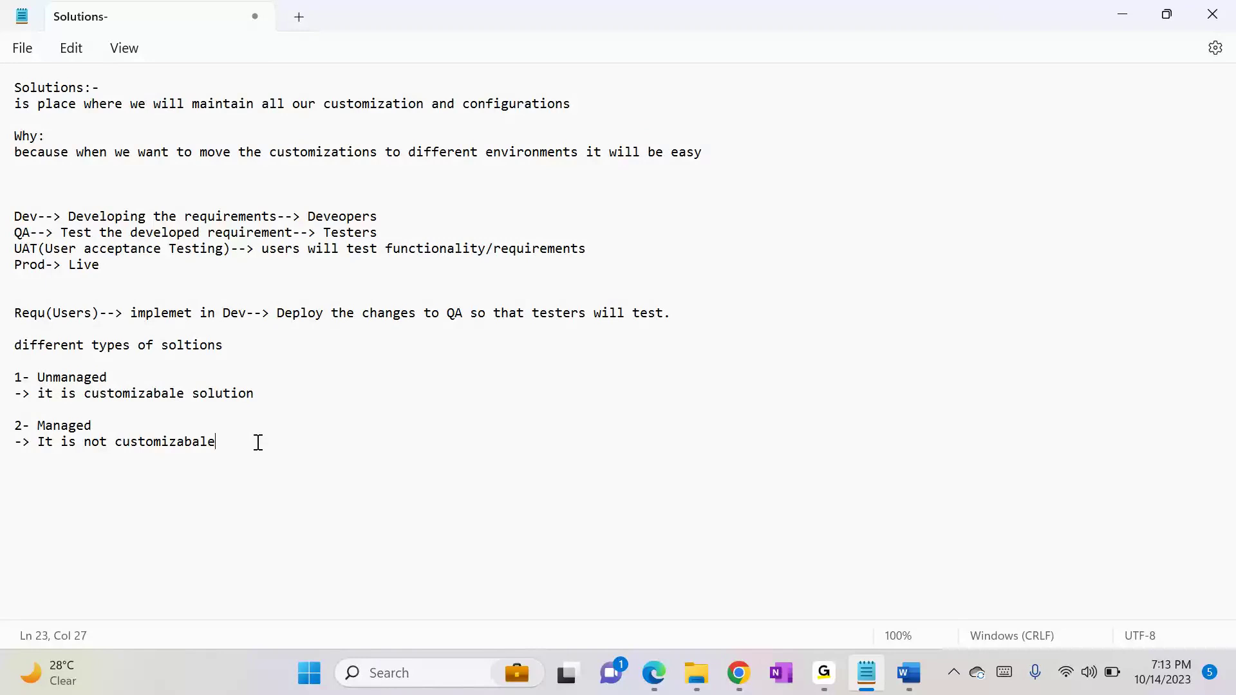
{"action": "left_click", "coordinate": [291, 393]}
{"action": "key", "text": "Return"}
{"action": "type", "text": "-> "}
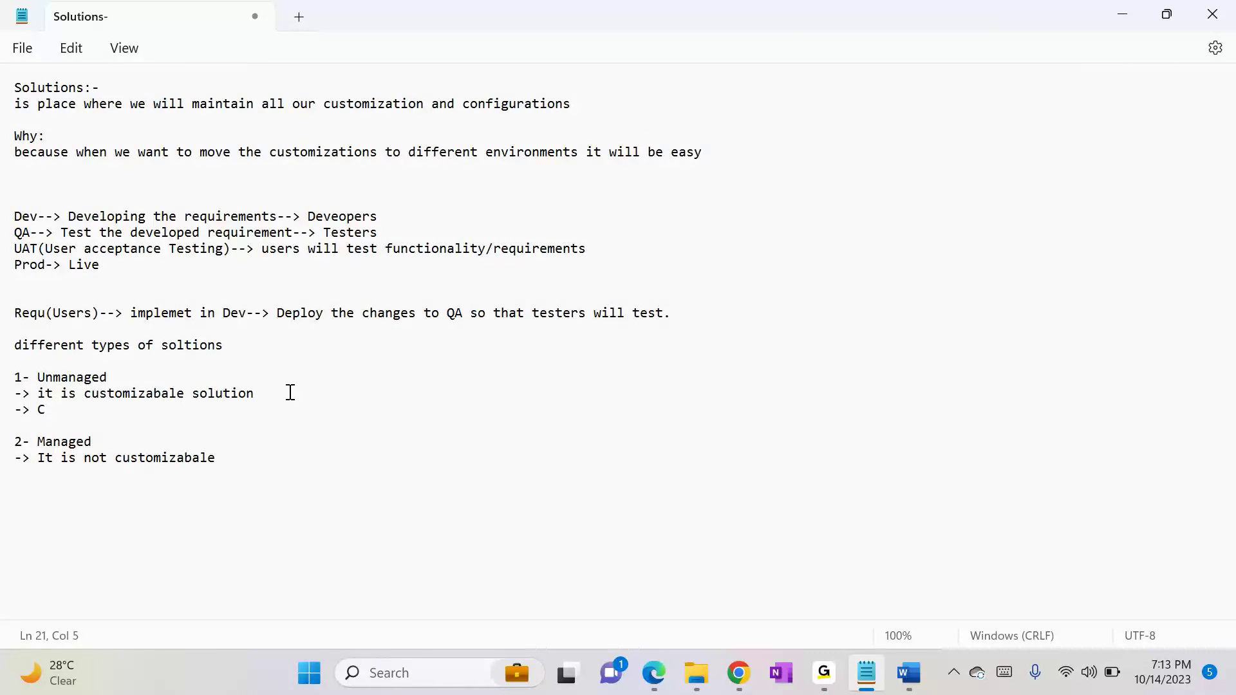
{"action": "type", "text": "we can convert unmanged to managed"}
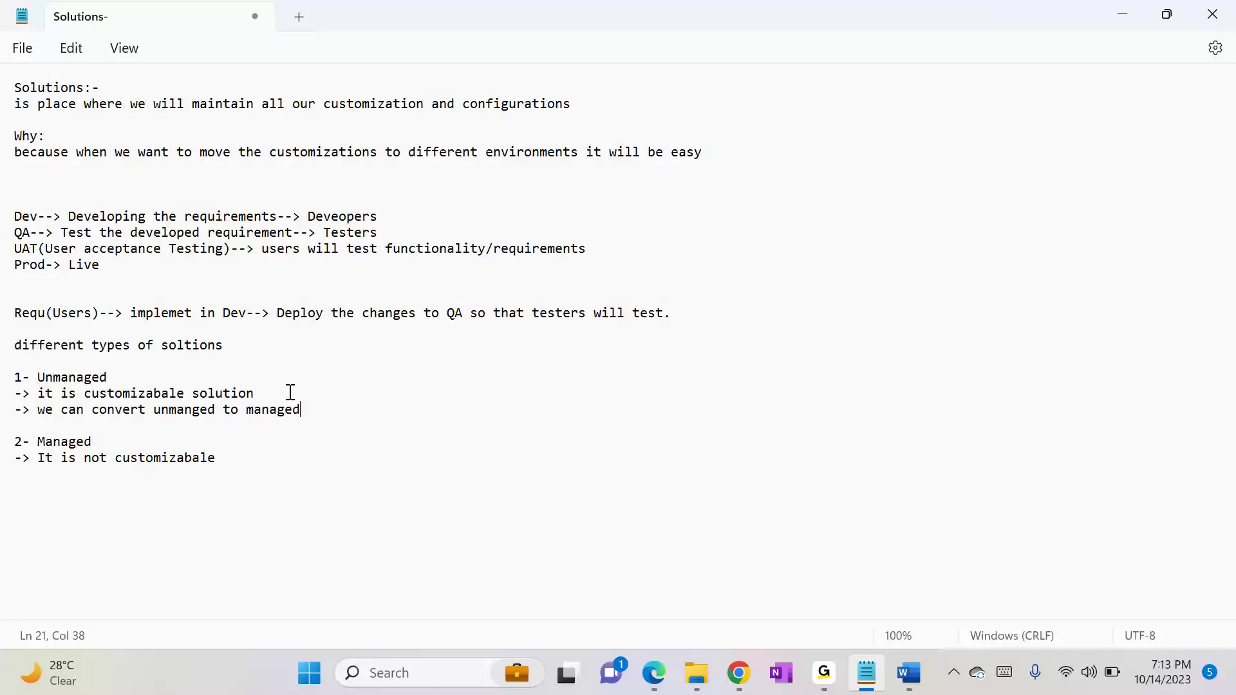
Step: Add the line "-> Can not convert managed to unmanged" under "2- Managed"
{"action": "key", "text": "Return"}
{"action": "type", "text": "-> Can not convert managed to"}
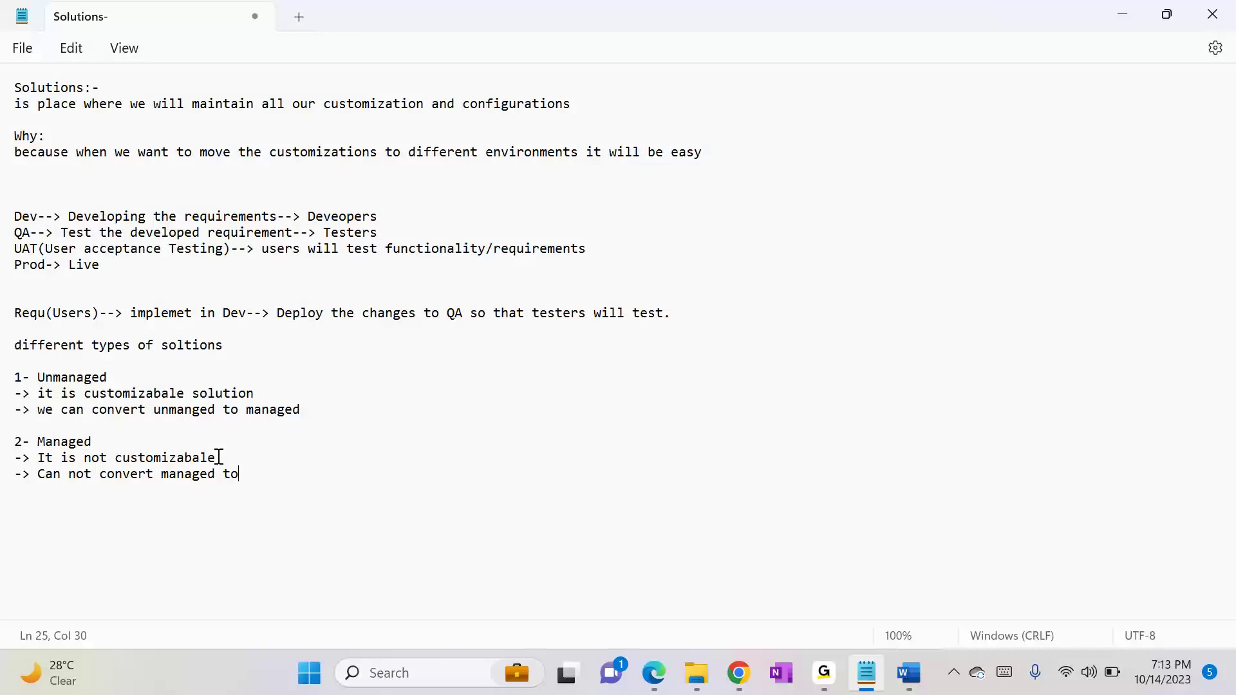
{"action": "type", "text": " unmanged"}
Step: Switch to the All Solutions list in Chrome and deselect the managed AIPlatformExtensionsComponents solution
{"action": "left_click", "coordinate": [738, 673]}
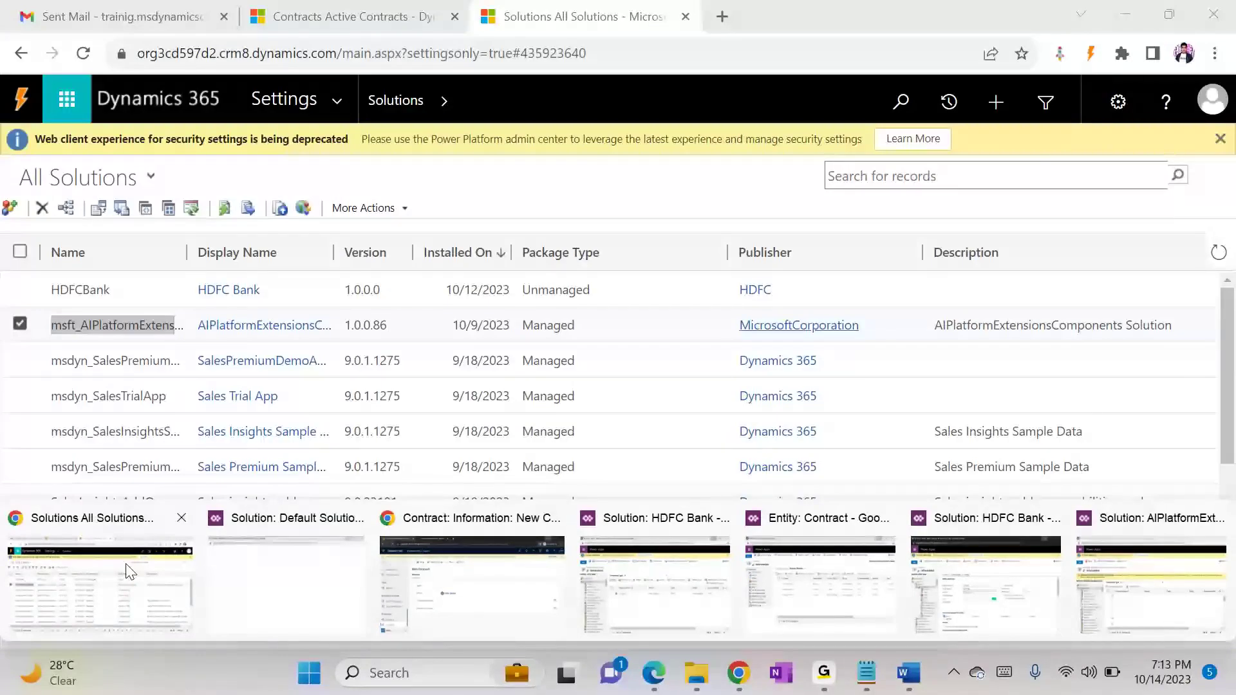
{"action": "left_click", "coordinate": [193, 575]}
{"action": "left_click", "coordinate": [19, 324]}
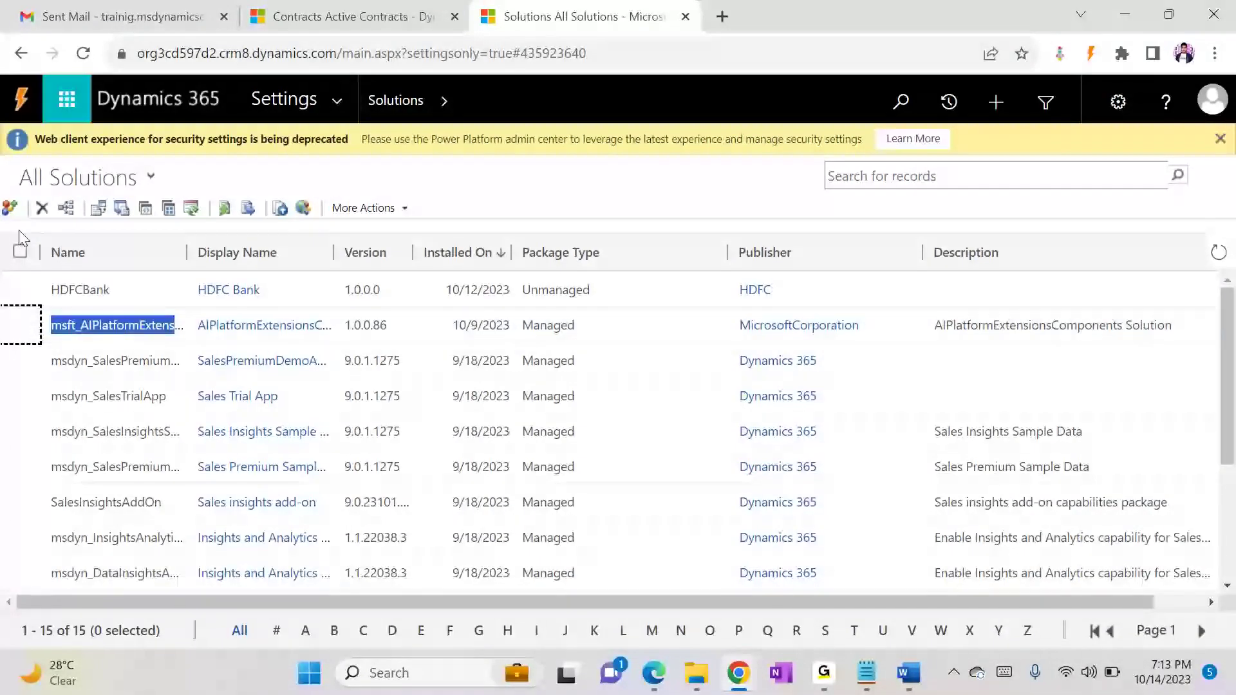
Step: Create and save a new solution with display name "Demo Solution", publisher HDFC and version 1.0.0.0
{"action": "left_click", "coordinate": [10, 207]}
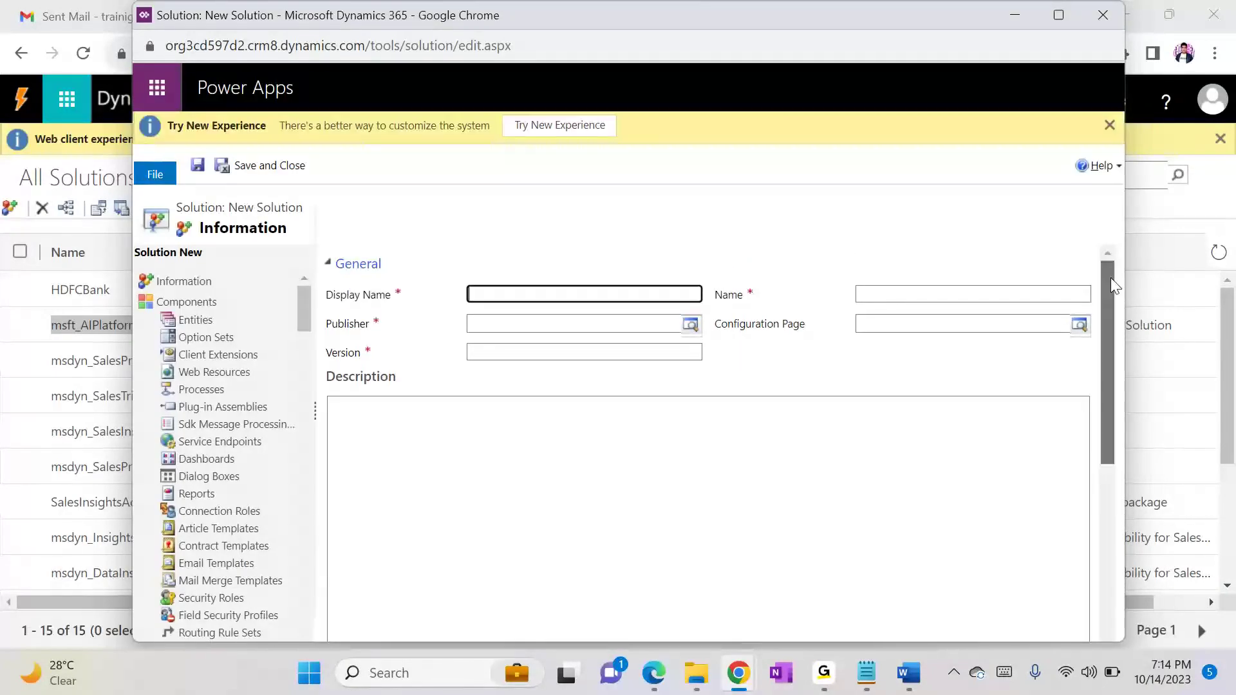
{"action": "type", "text": "Demo Solution"}
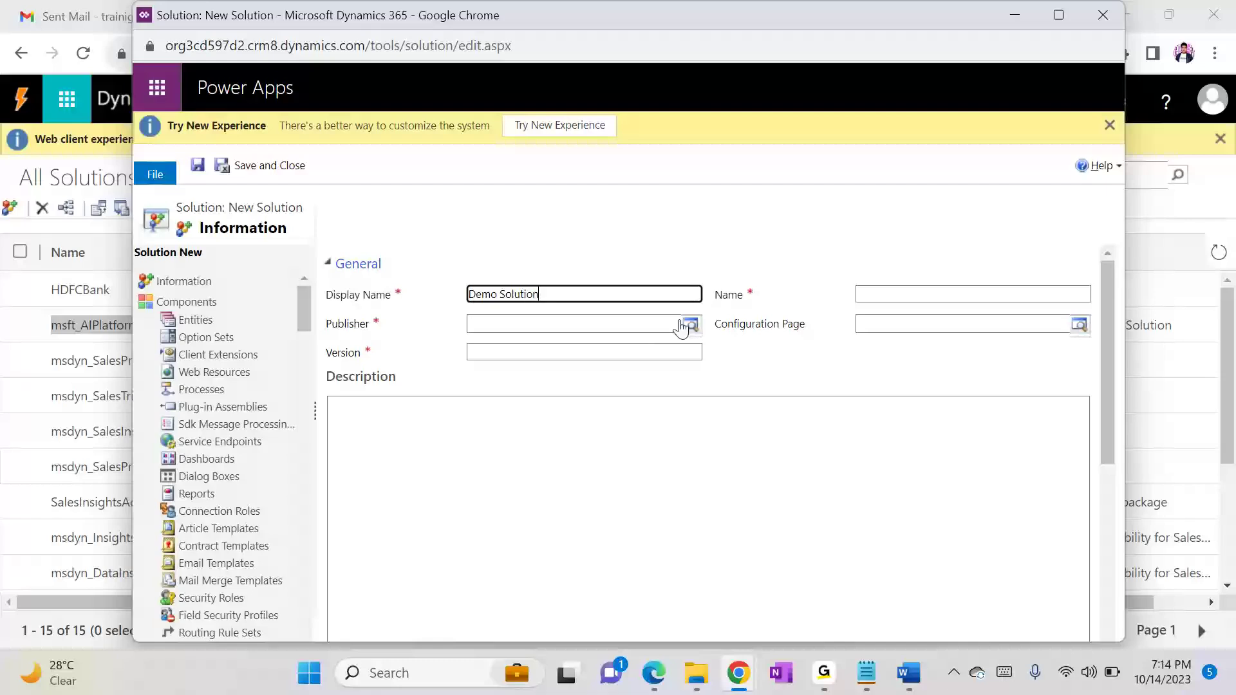
{"action": "left_click", "coordinate": [603, 316]}
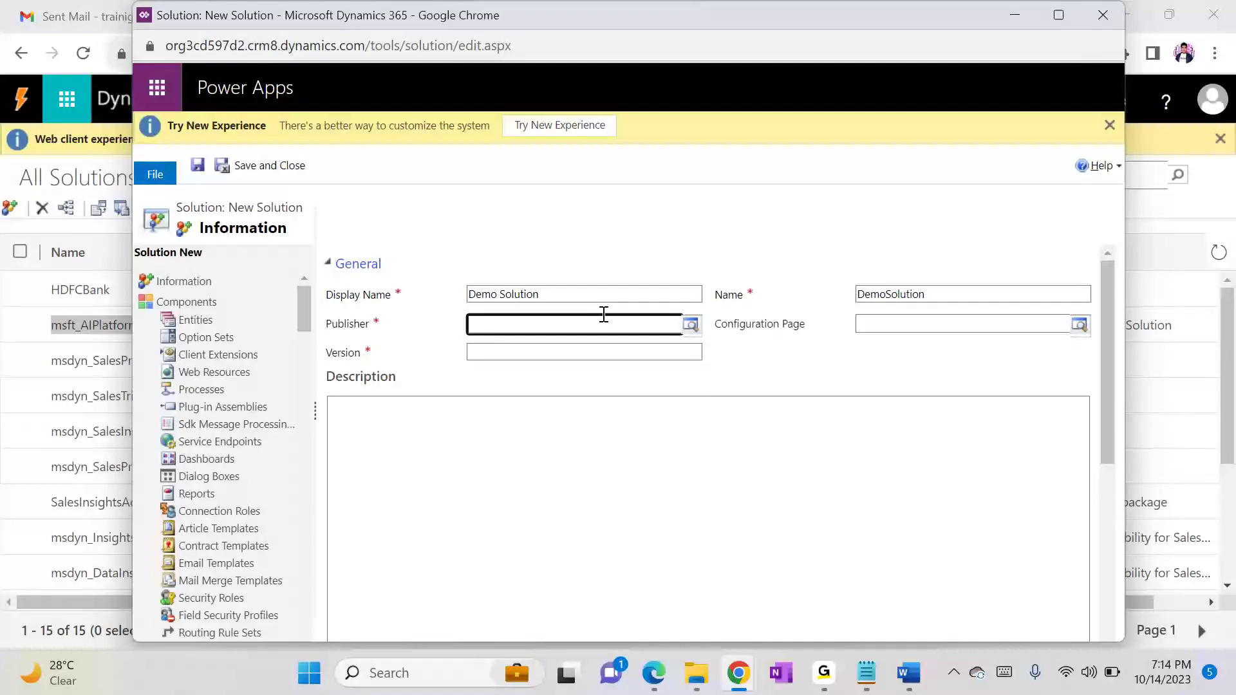
{"action": "left_click", "coordinate": [564, 420]}
{"action": "left_click", "coordinate": [533, 351]}
{"action": "type", "text": "1.0,0,0"}
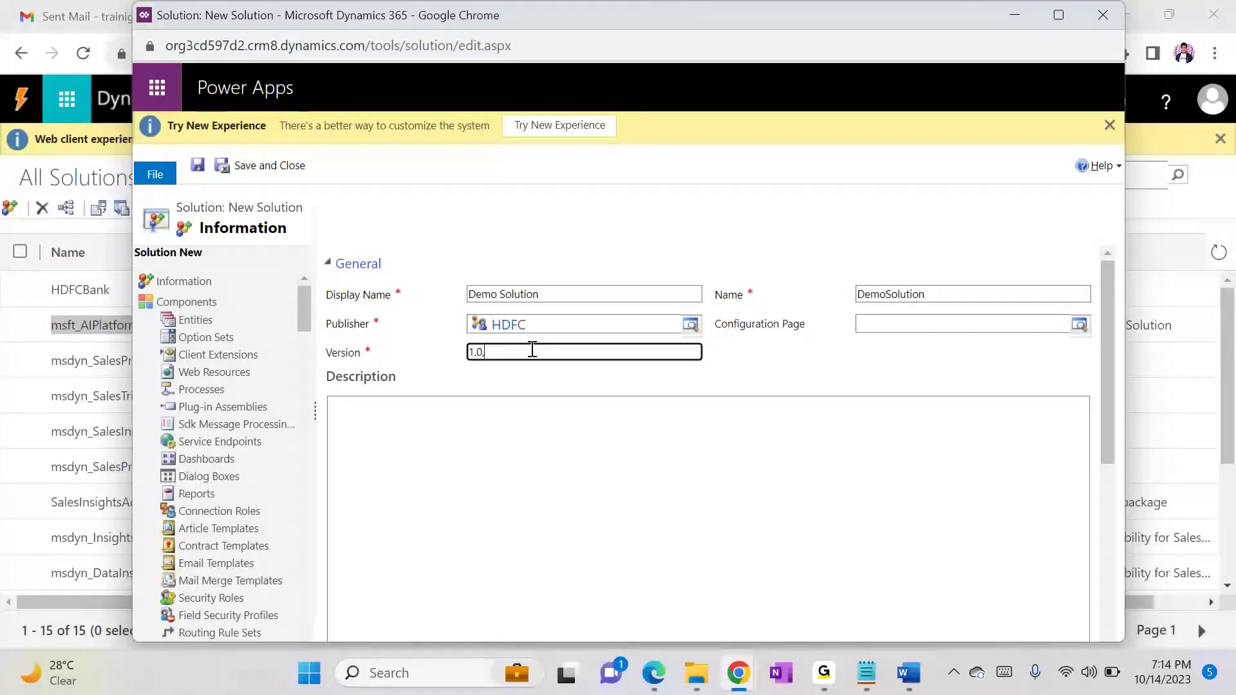
{"action": "key", "text": "BackSpace"}
{"action": "key", "text": "BackSpace"}
{"action": "key", "text": "BackSpace"}
{"action": "key", "text": "BackSpace"}
{"action": "type", "text": ".0.0"}
{"action": "key", "text": "ctrl+s"}
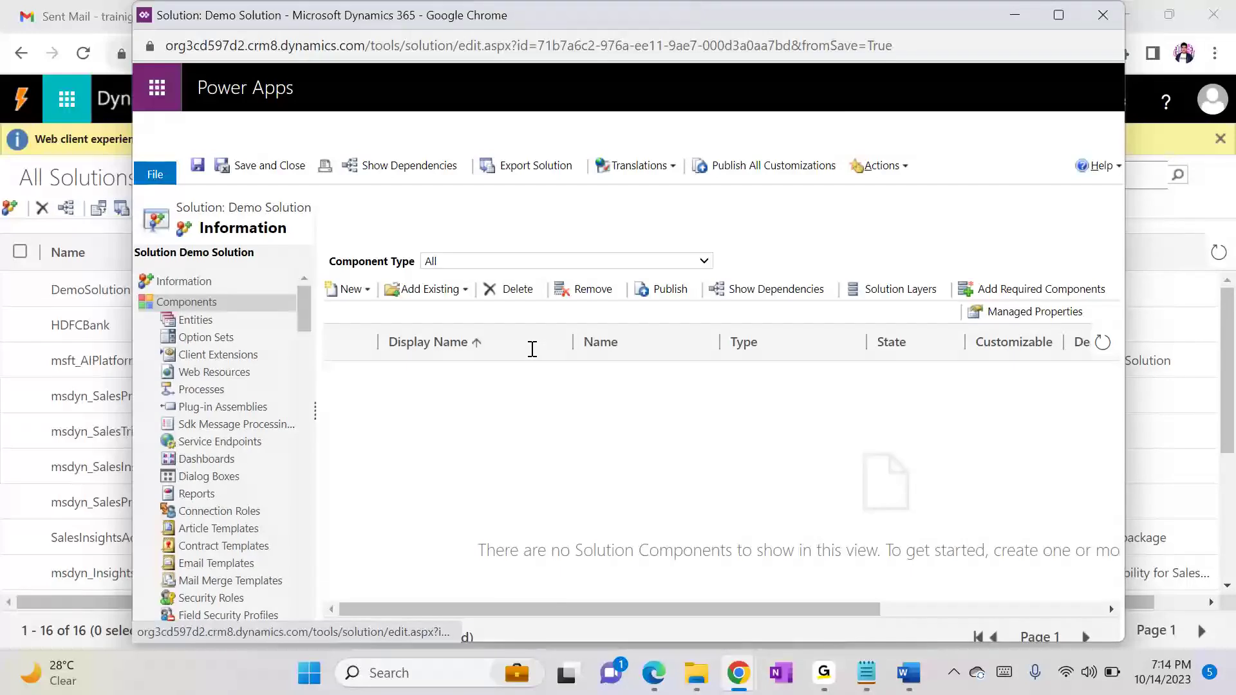
Step: Start a new entity in Demo Solution with display name "Agreement" and plural name "Agreements"
{"action": "left_click", "coordinate": [217, 325]}
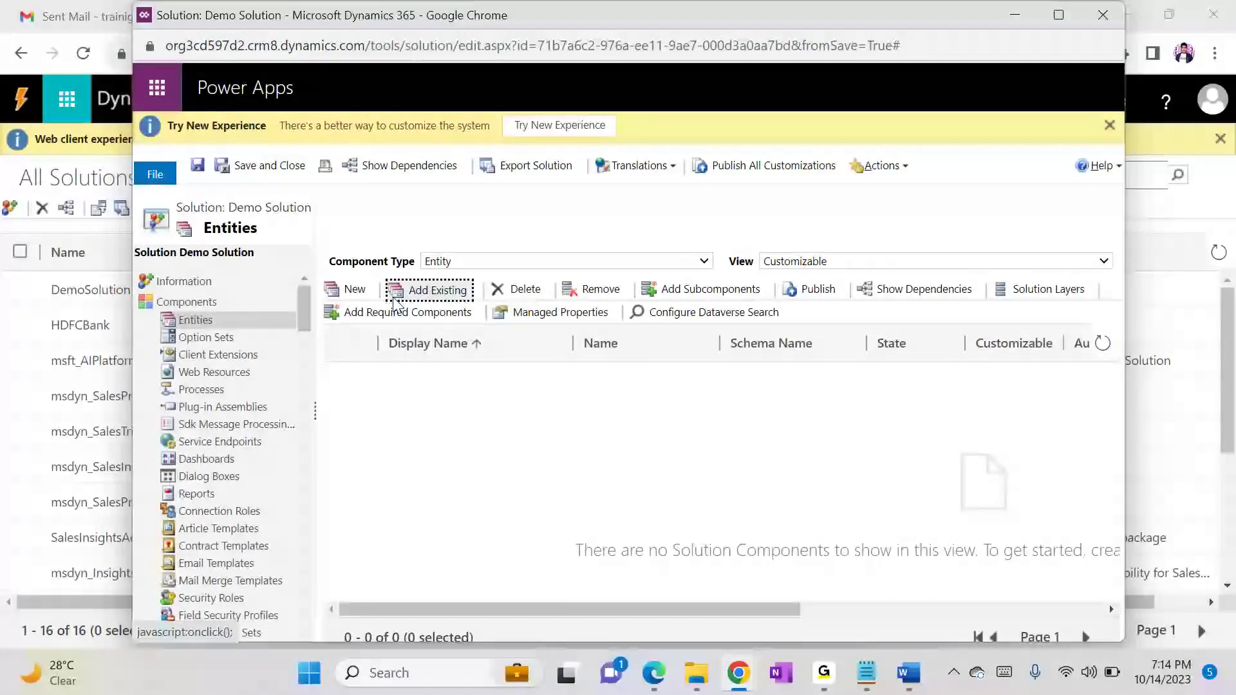
{"action": "left_click", "coordinate": [350, 289]}
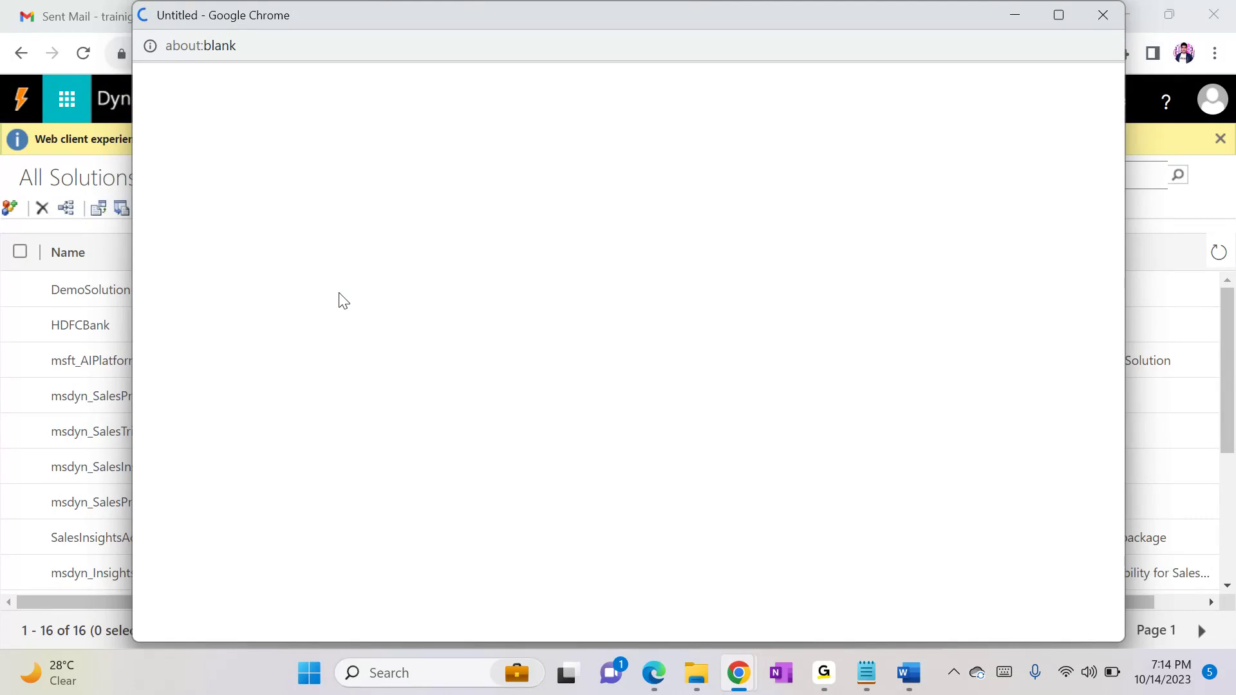
{"action": "type", "text": "Agreement"}
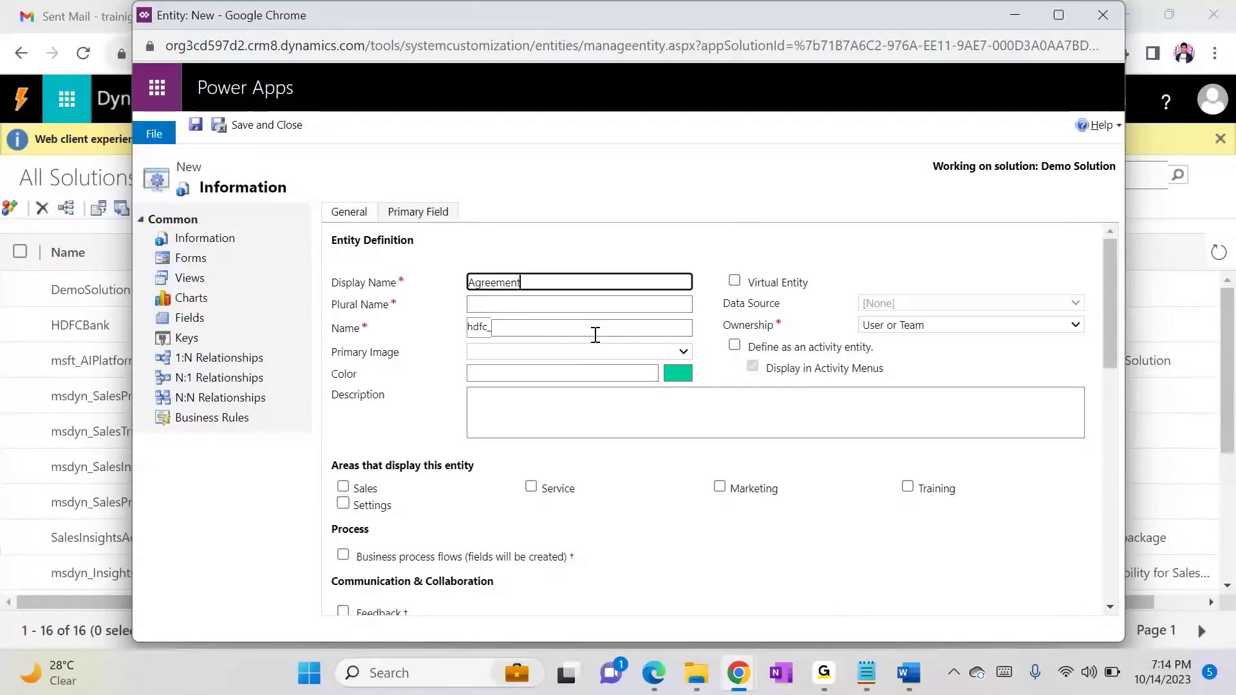
{"action": "left_click", "coordinate": [729, 230]}
{"action": "left_click", "coordinate": [526, 302]}
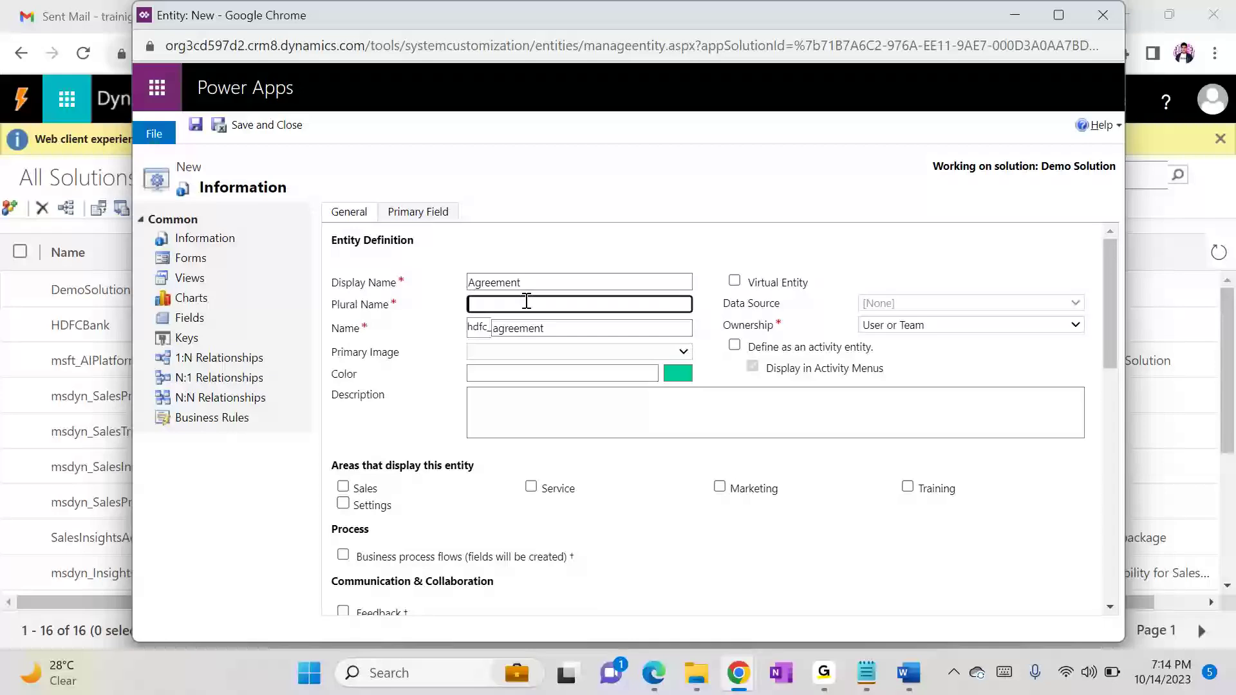
{"action": "type", "text": "Agreements"}
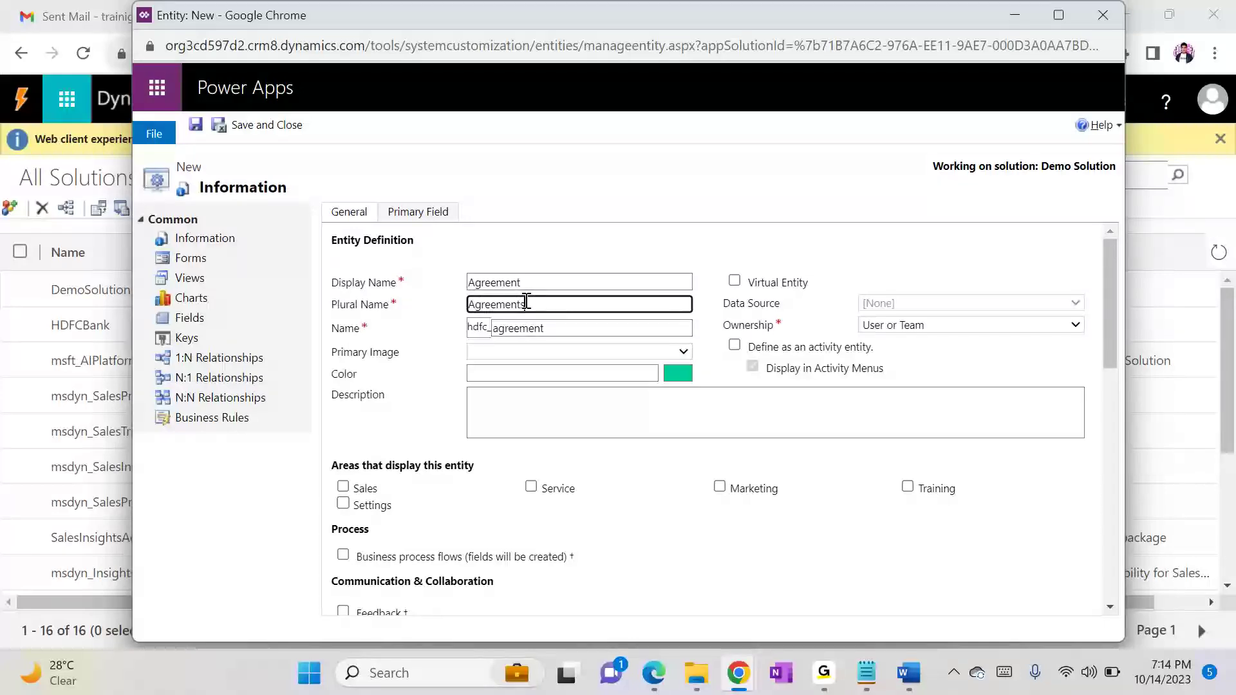
Step: Set the Agreement entity to display in the Sales area and save it, waiting for the page to respond
{"action": "left_click", "coordinate": [351, 489]}
{"action": "left_click", "coordinate": [344, 488]}
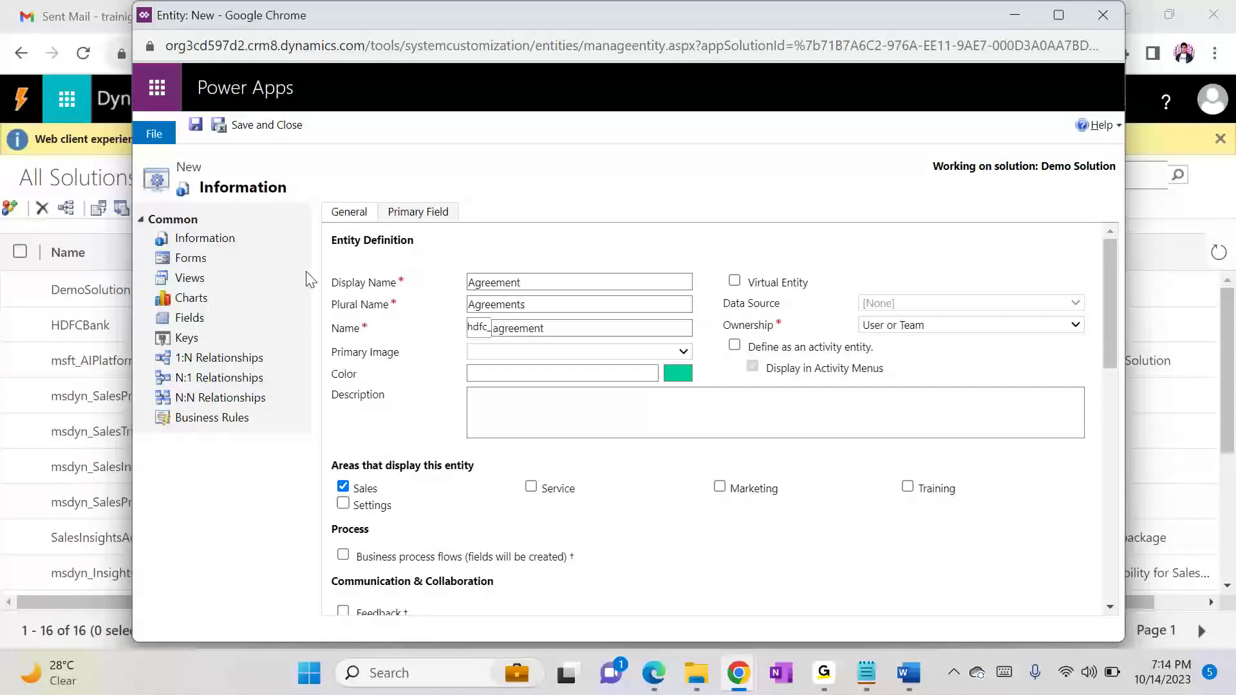
{"action": "left_click", "coordinate": [196, 127]}
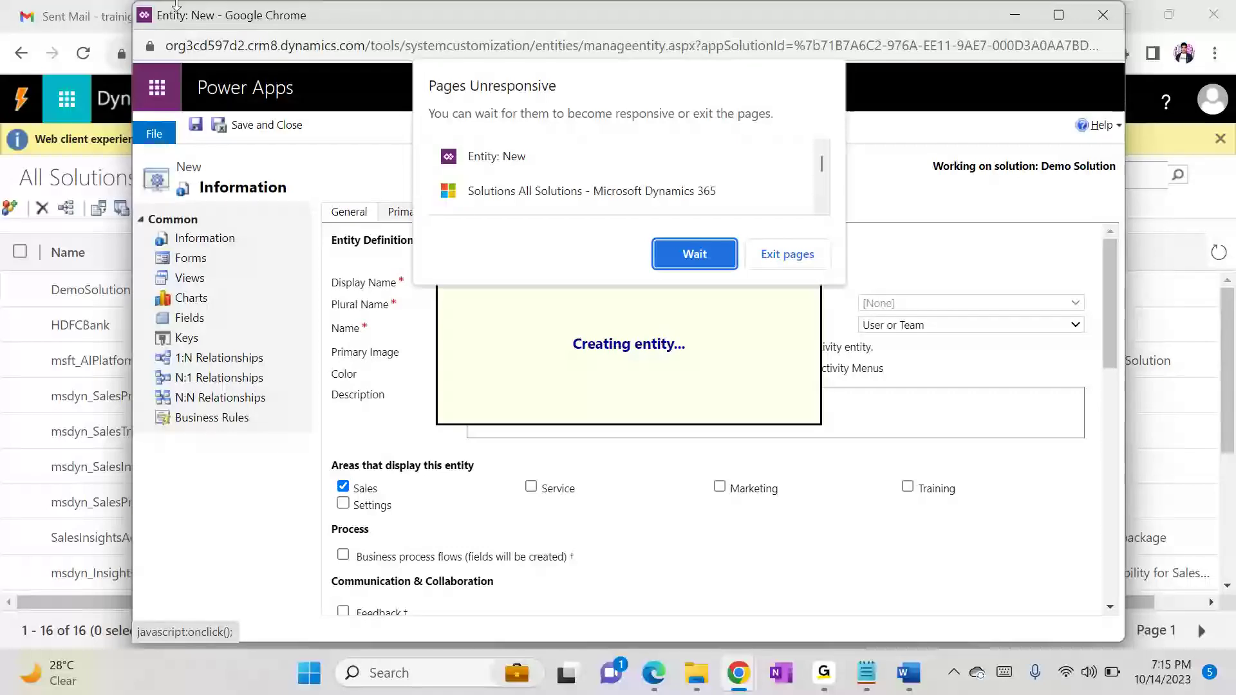
{"action": "left_click", "coordinate": [689, 252]}
{"action": "mouse_move", "coordinate": [824, 672]}
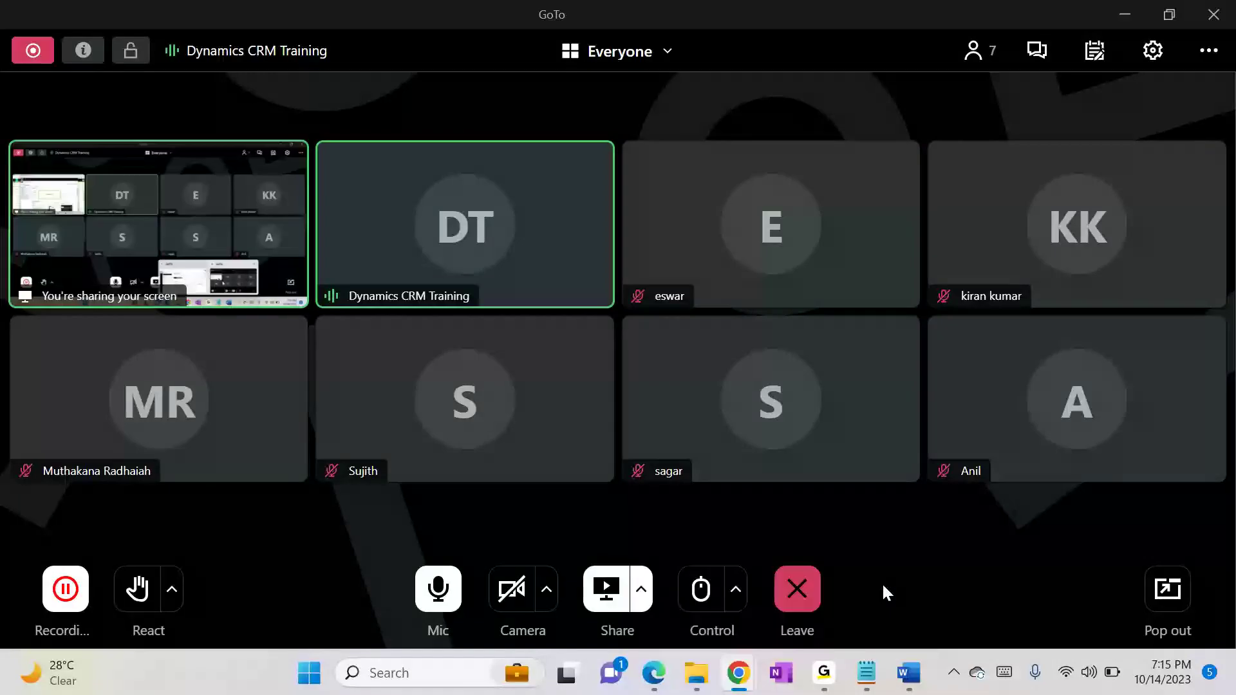
{"action": "left_click", "coordinate": [882, 582]}
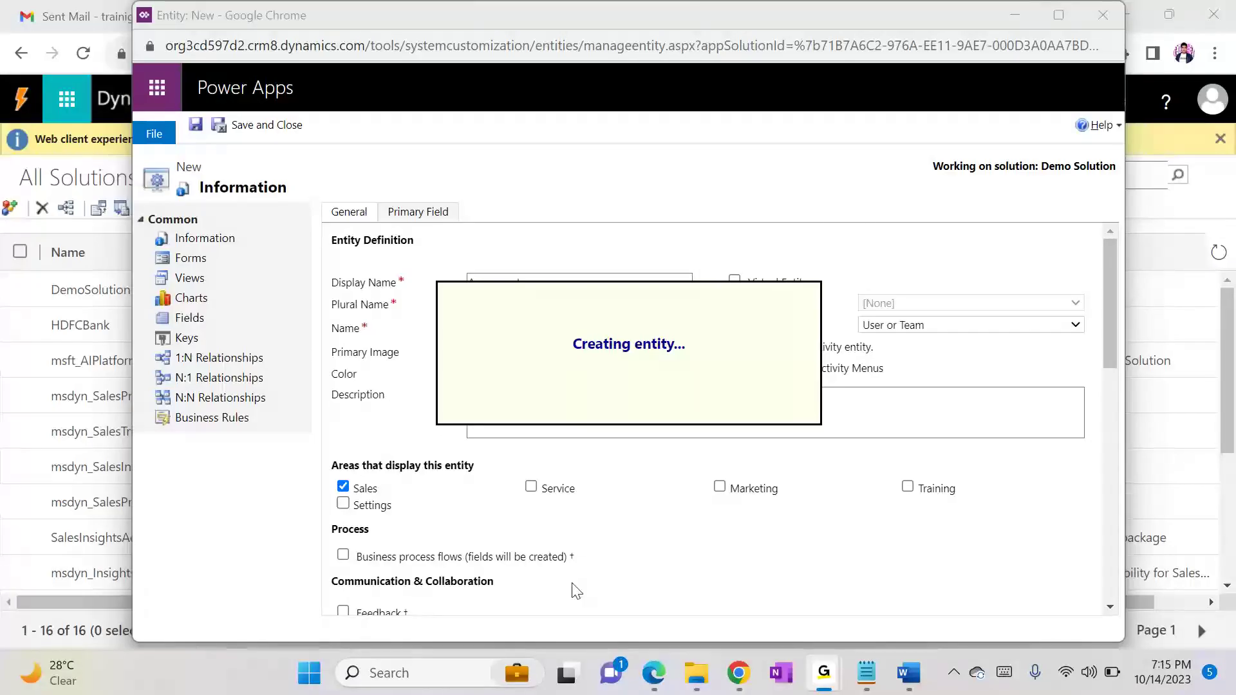
{"action": "left_click", "coordinate": [451, 598]}
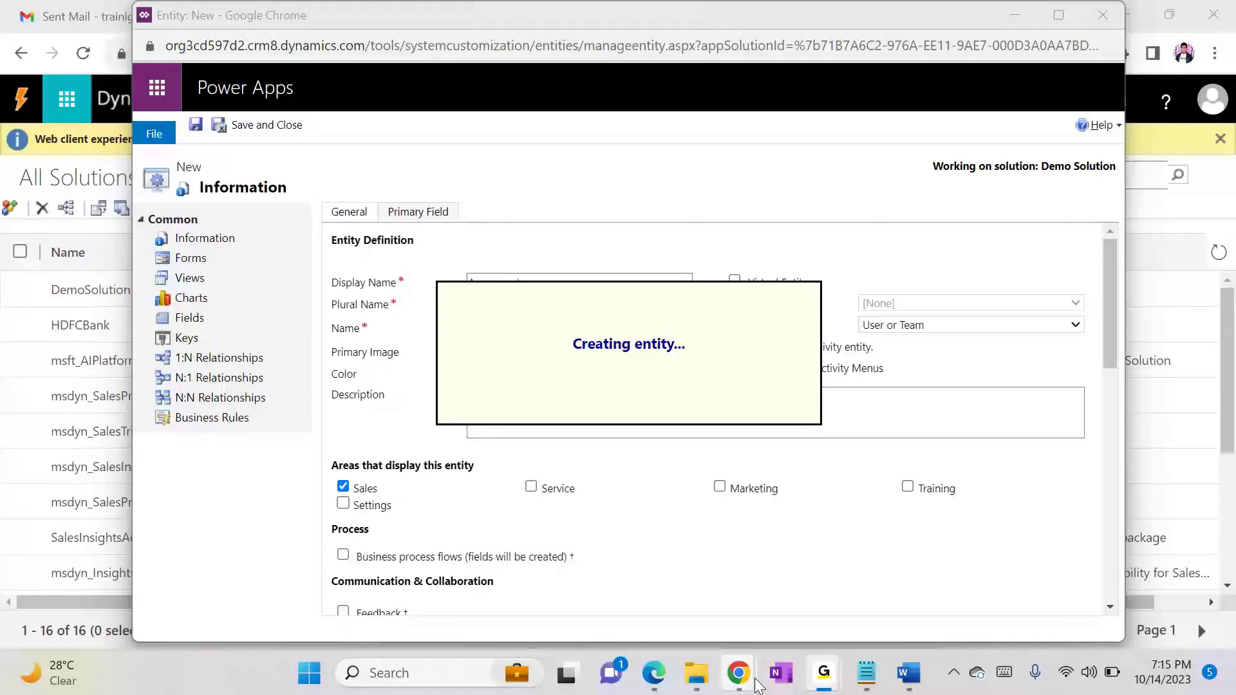
{"action": "mouse_move", "coordinate": [756, 684]}
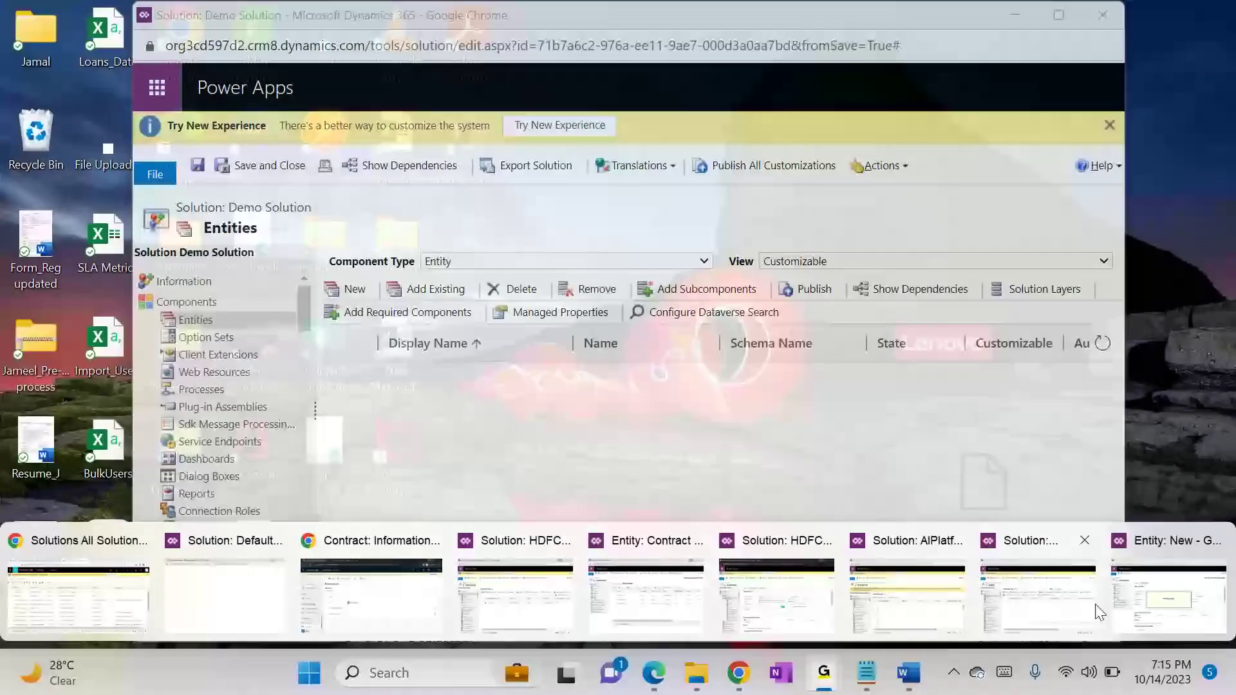
{"action": "left_click", "coordinate": [1168, 597]}
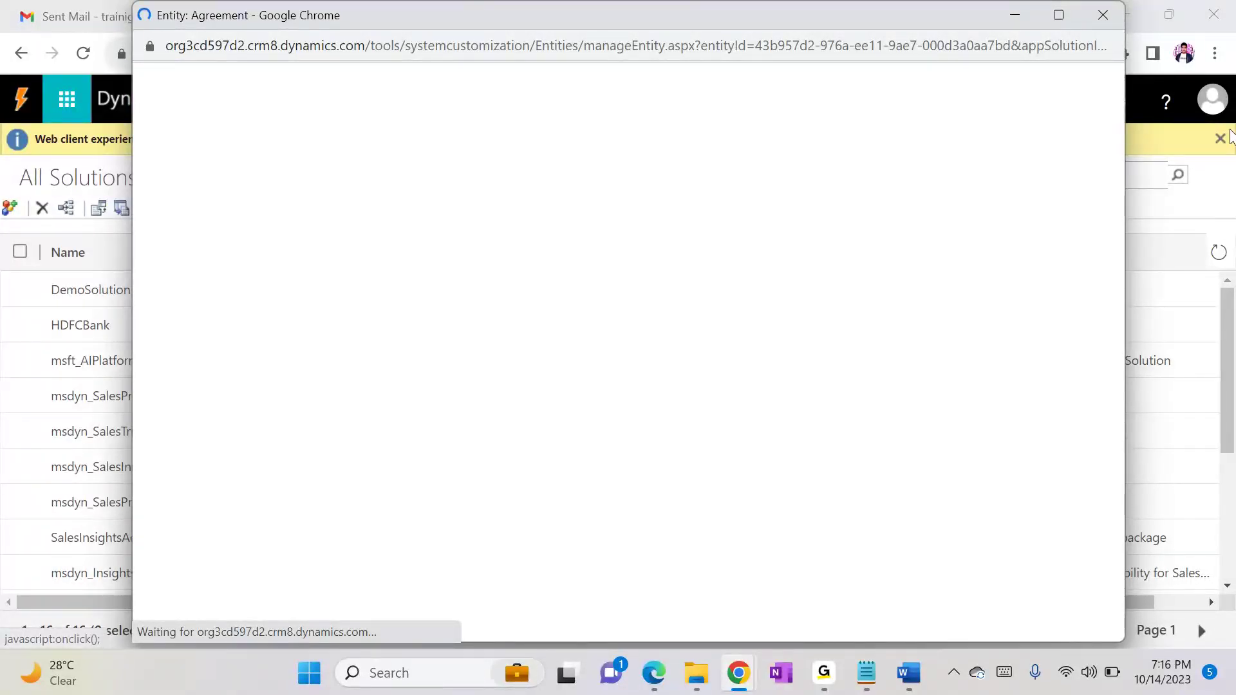
{"action": "left_click", "coordinate": [1026, 29]}
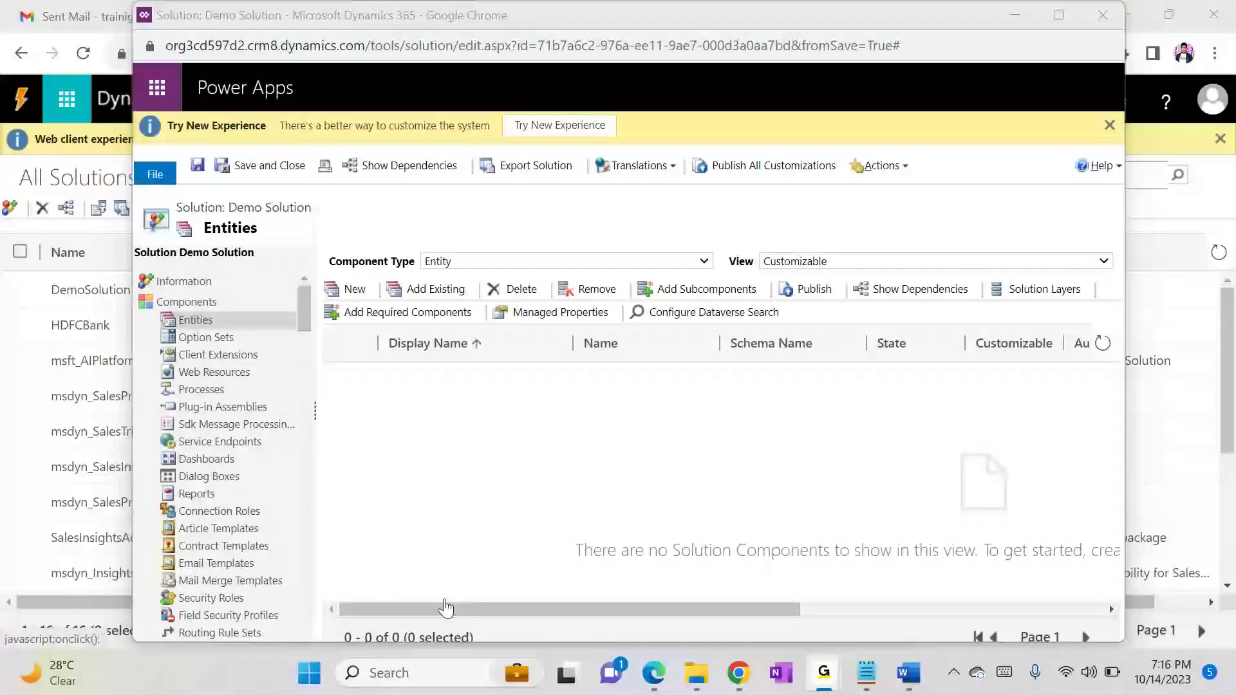
Step: Return to the Agreement entity window, publish the entity, and save and close it
{"action": "key", "text": "alt+Tab"}
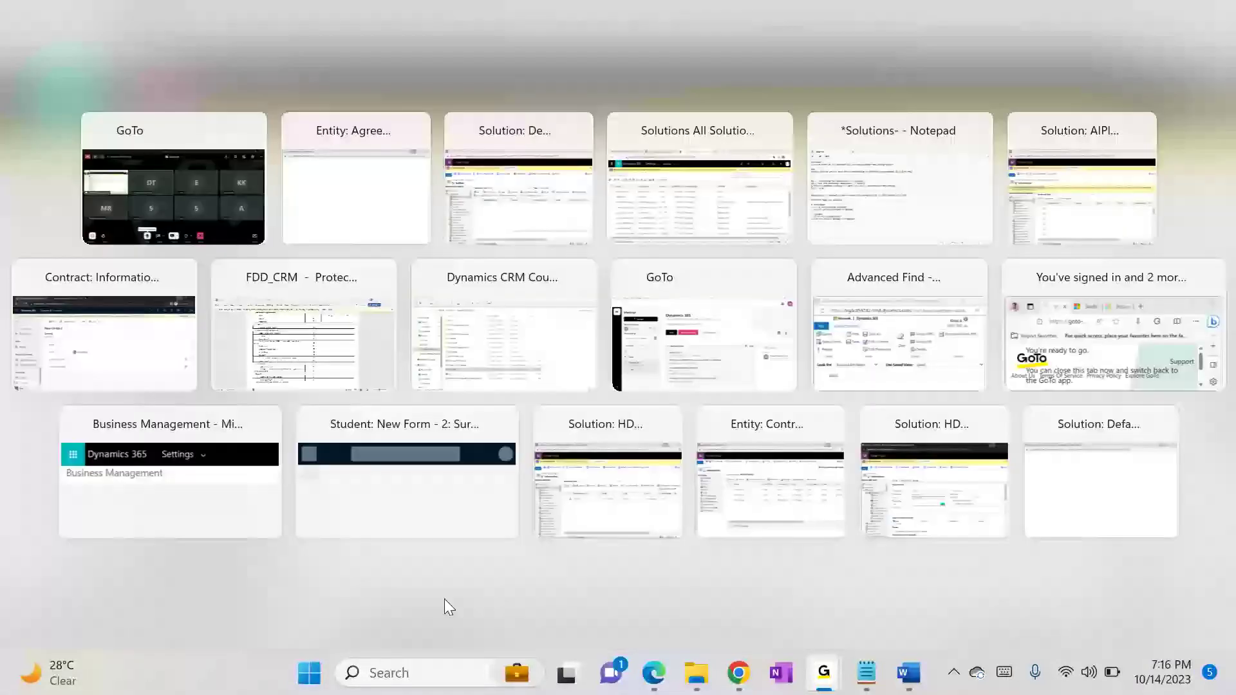
{"action": "left_click", "coordinate": [610, 129]}
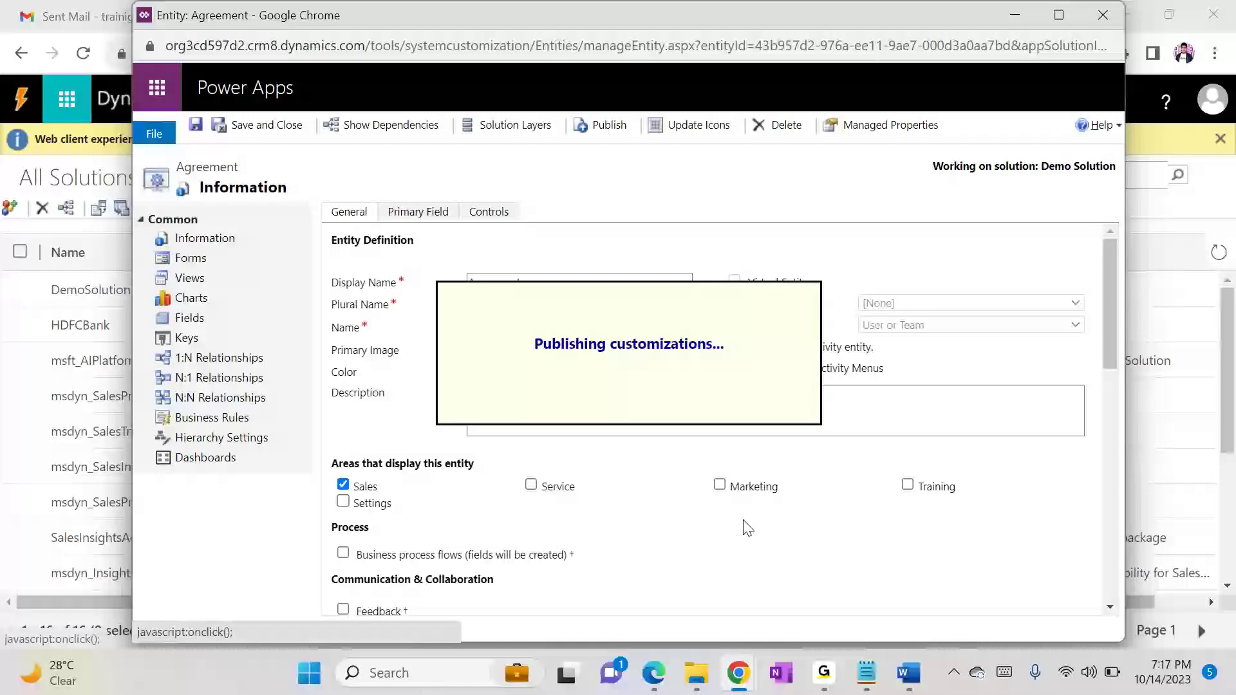
{"action": "left_click", "coordinate": [270, 129]}
Step: Reload the Active Contracts page in the main Chrome window and look through the Extensions section of its navigation
{"action": "mouse_move", "coordinate": [739, 673]}
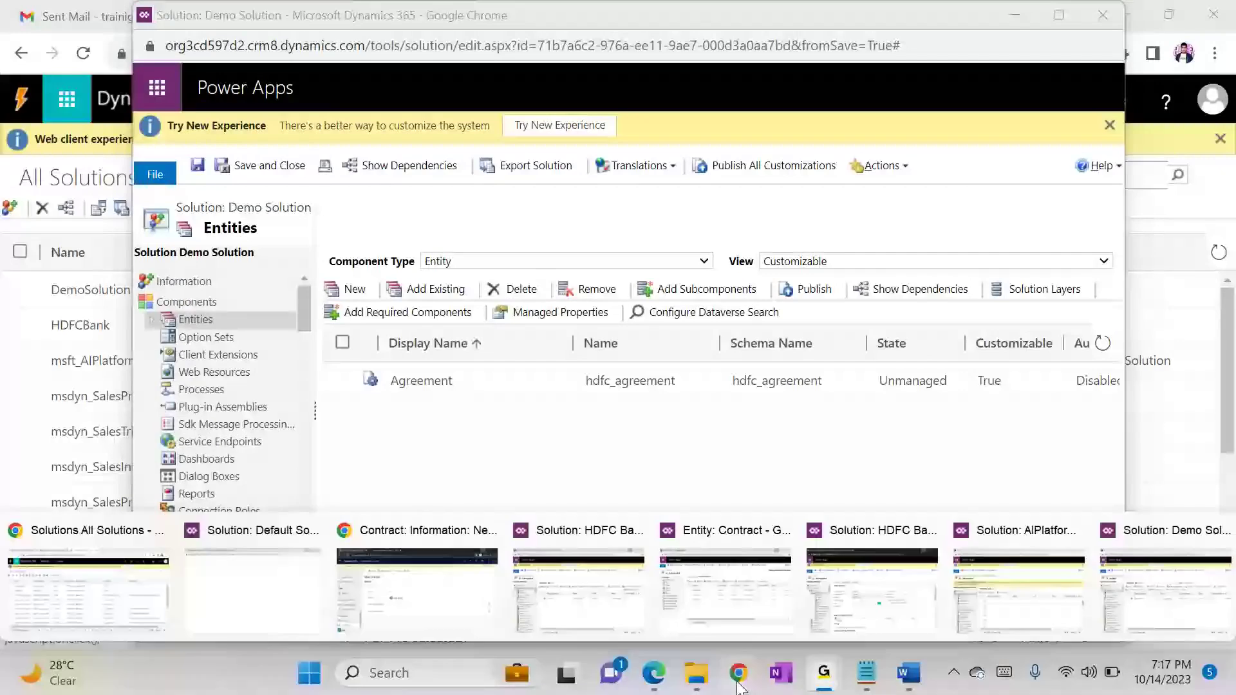
{"action": "left_click", "coordinate": [100, 584]}
{"action": "left_click", "coordinate": [122, 16]}
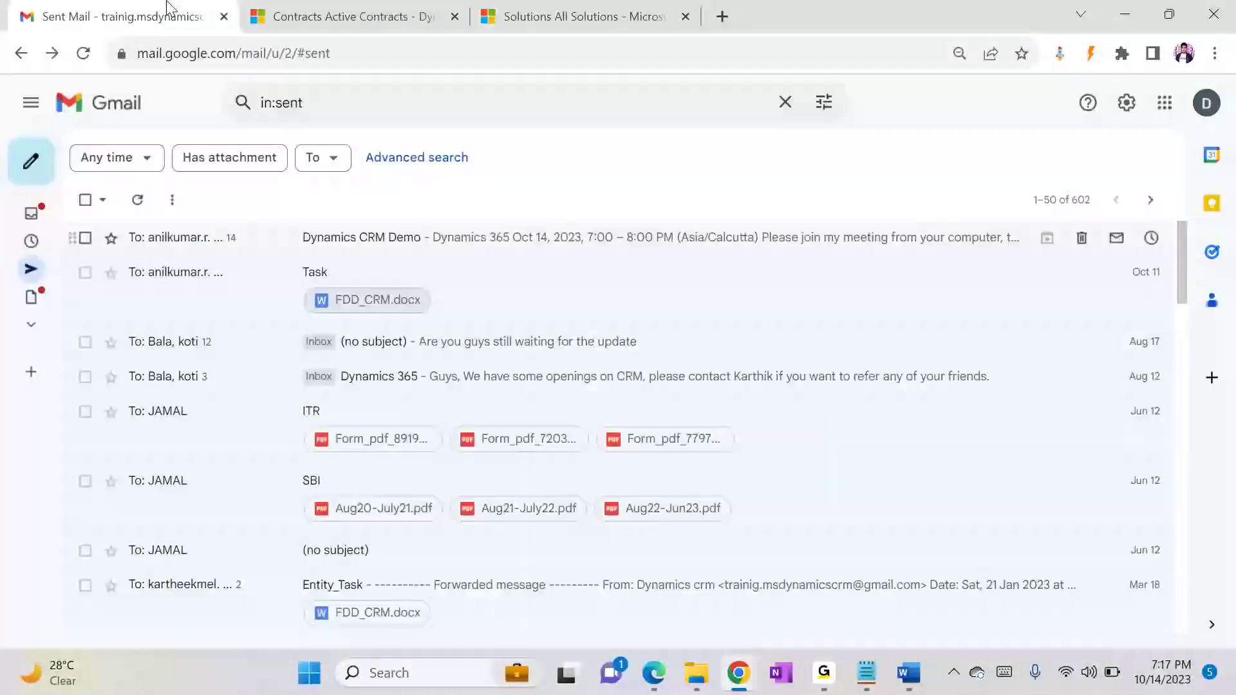
{"action": "left_click", "coordinate": [391, 13]}
{"action": "key", "text": "F5"}
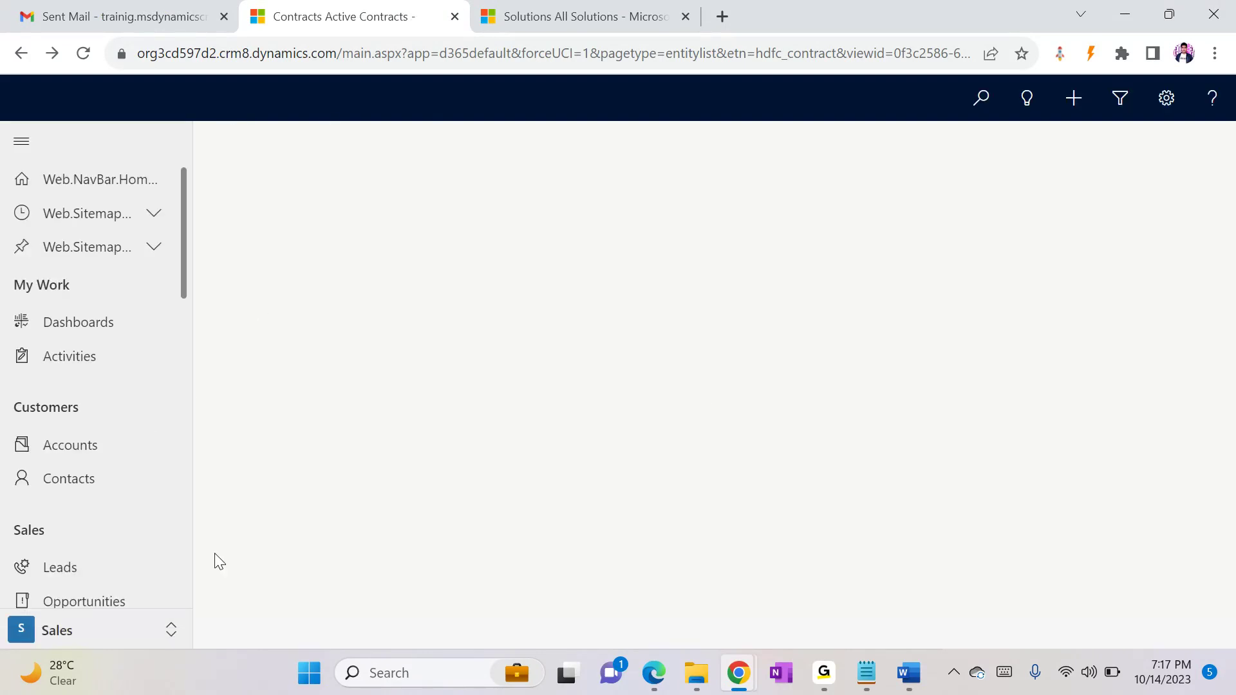
{"action": "scroll", "coordinate": [155, 579], "scroll_direction": "down", "scroll_amount": 15}
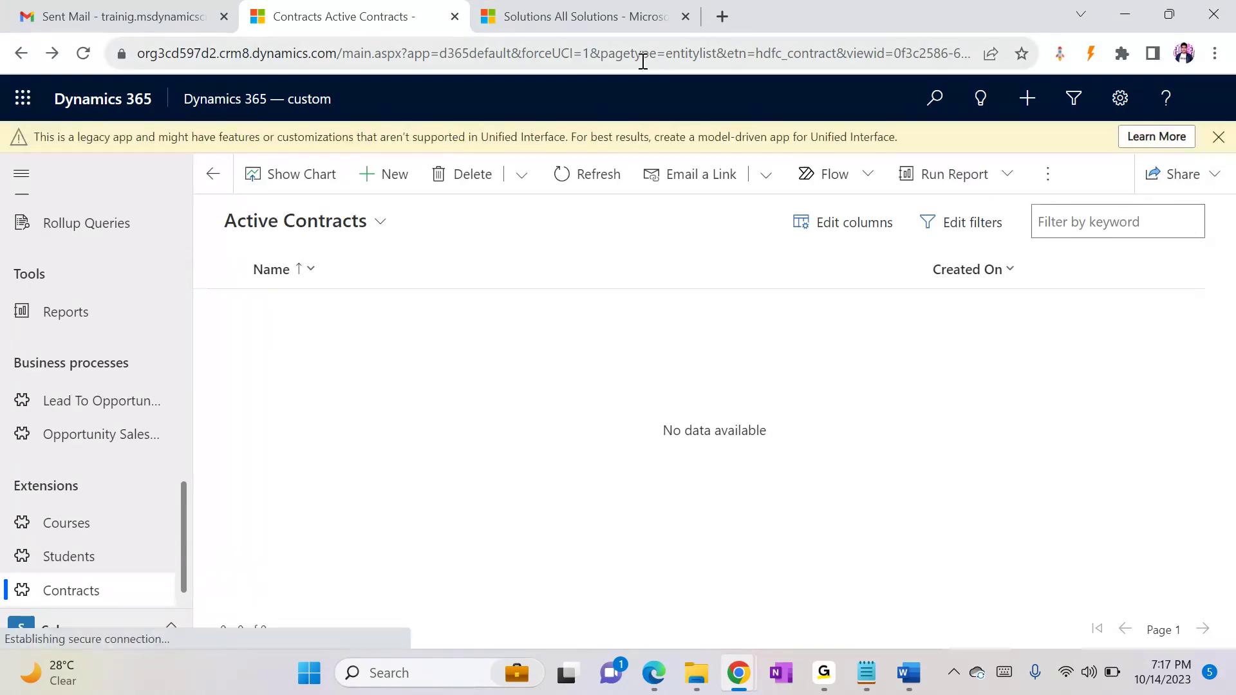
Step: Start exporting DemoSolution from the All Solutions list and publish all customizations
{"action": "left_click", "coordinate": [615, 21]}
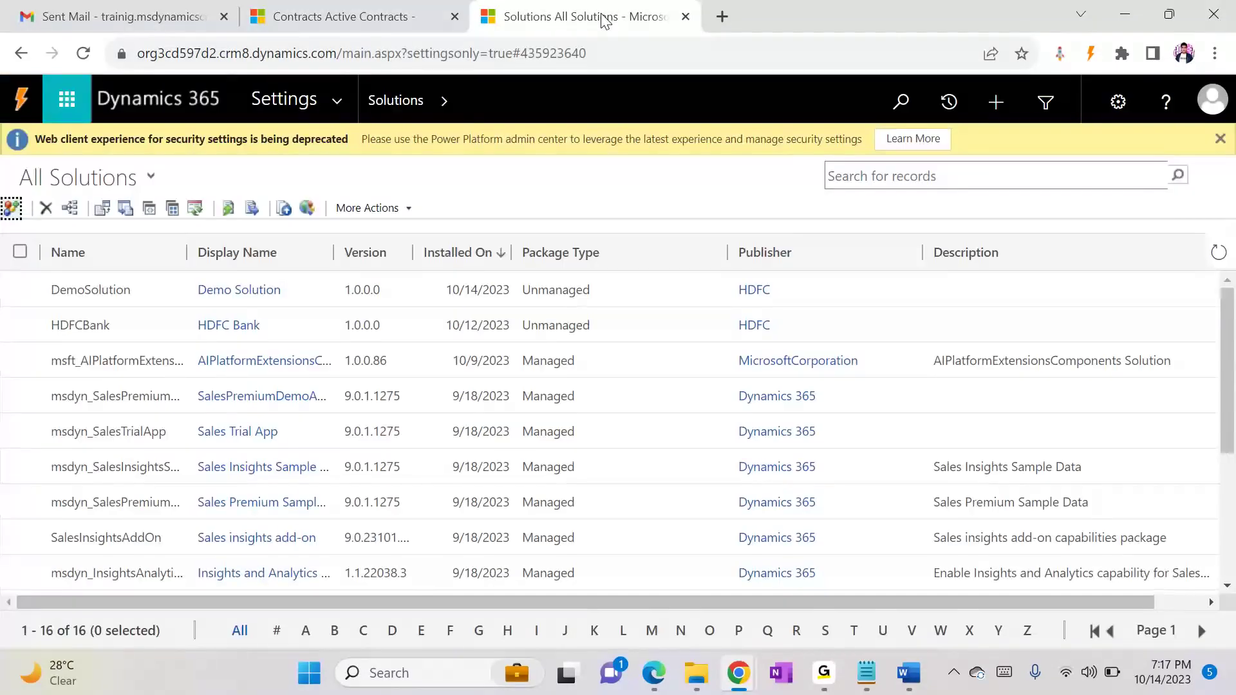
{"action": "left_click", "coordinate": [158, 296]}
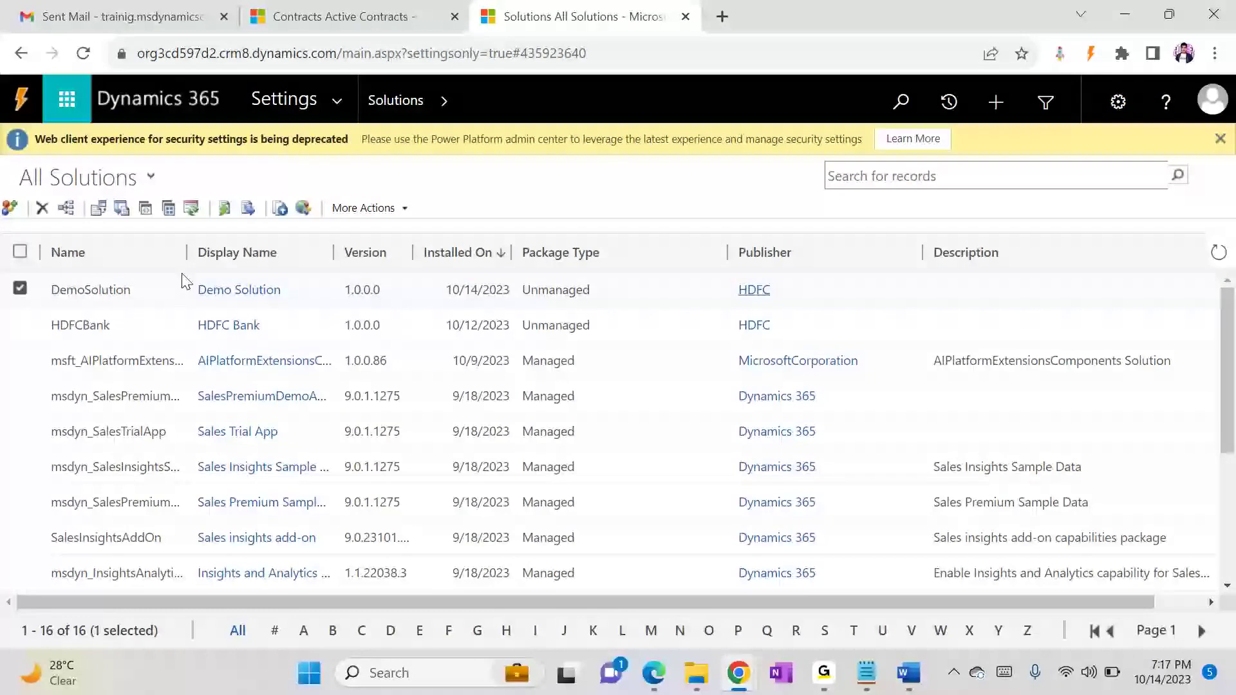
{"action": "left_click", "coordinate": [129, 204]}
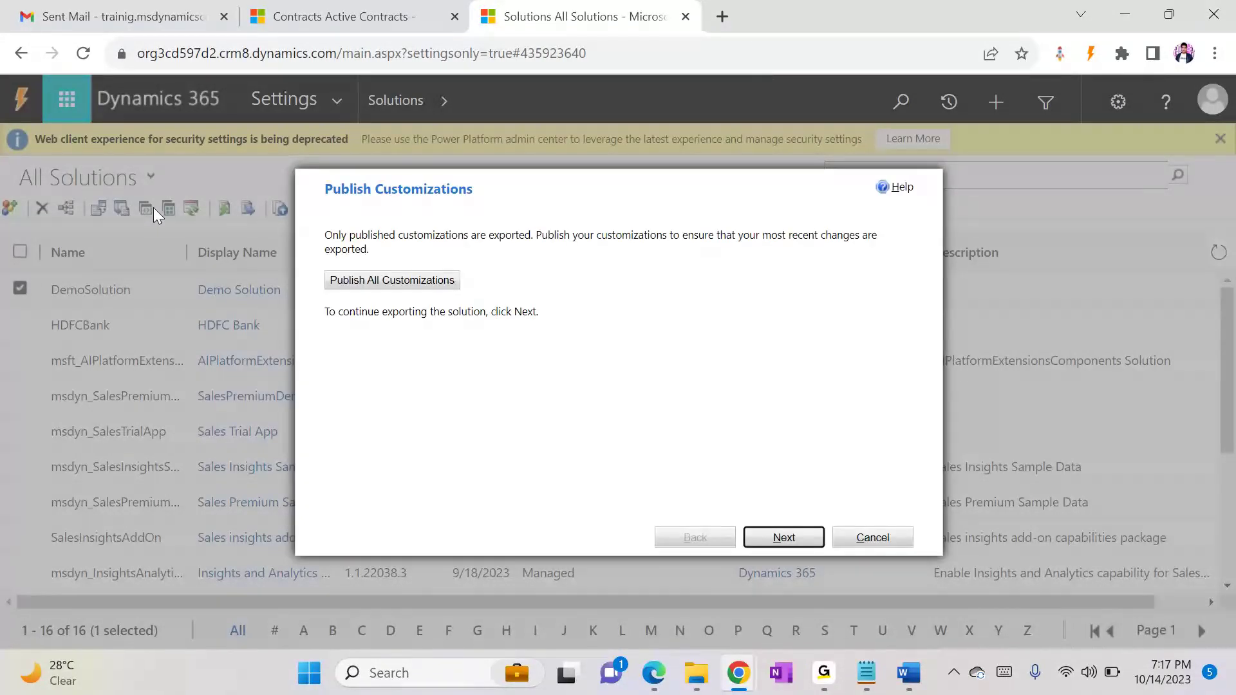
{"action": "left_click", "coordinate": [414, 284]}
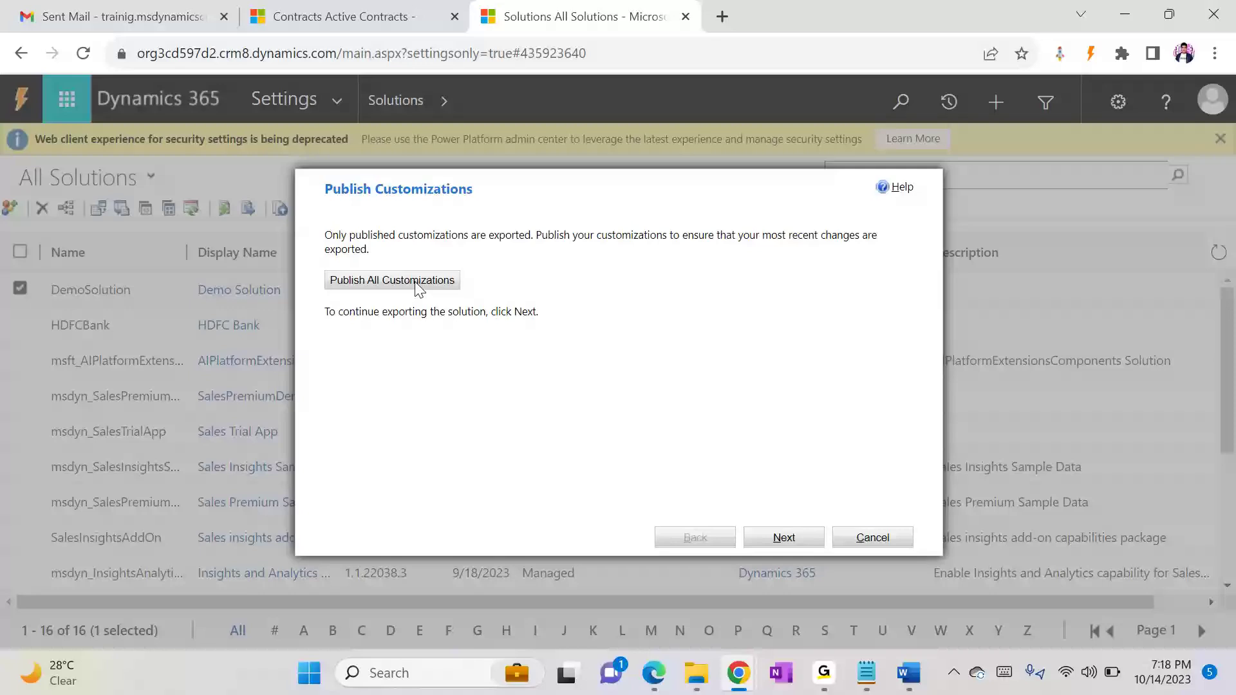
Step: Continue the export without including any system settings and export the solution with the Managed package type
{"action": "left_click", "coordinate": [773, 538]}
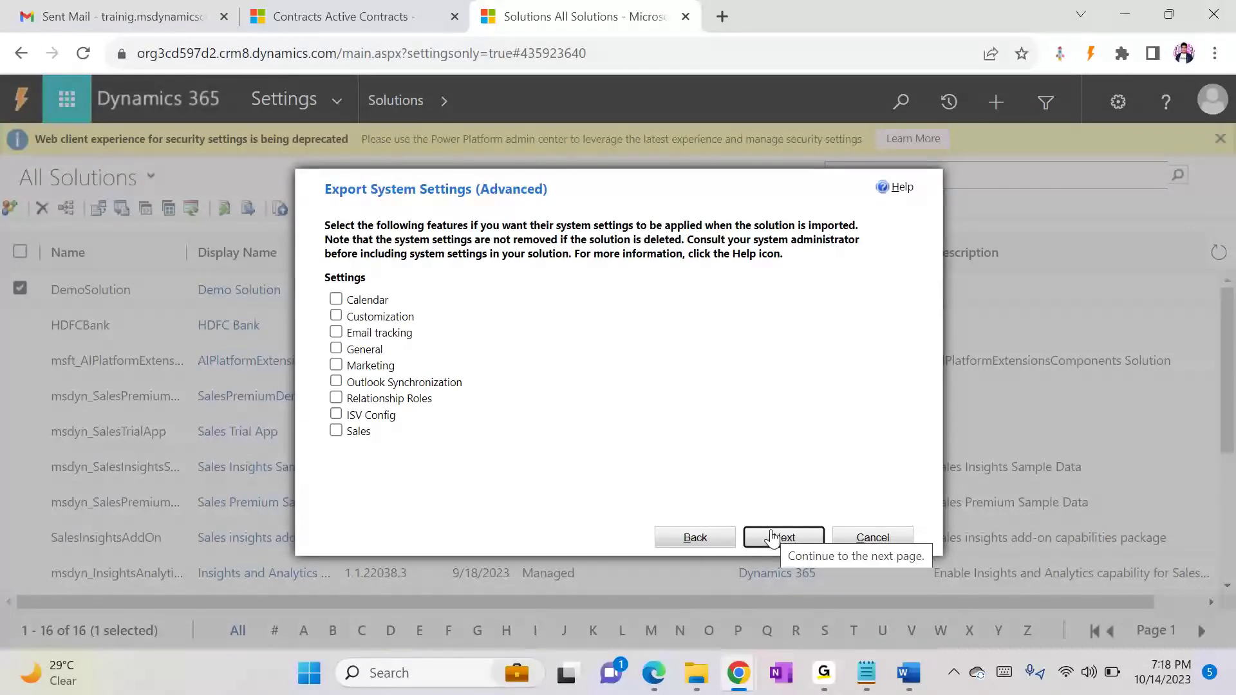
{"action": "left_click", "coordinate": [774, 537]}
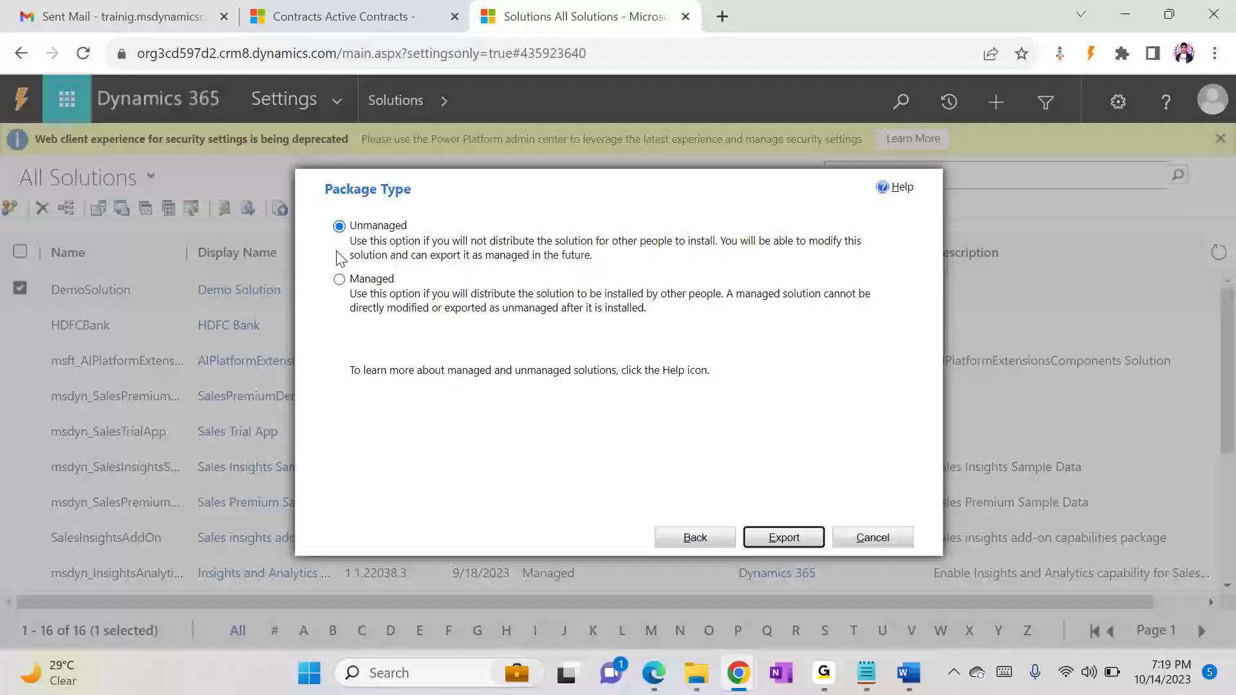
{"action": "left_click", "coordinate": [340, 280]}
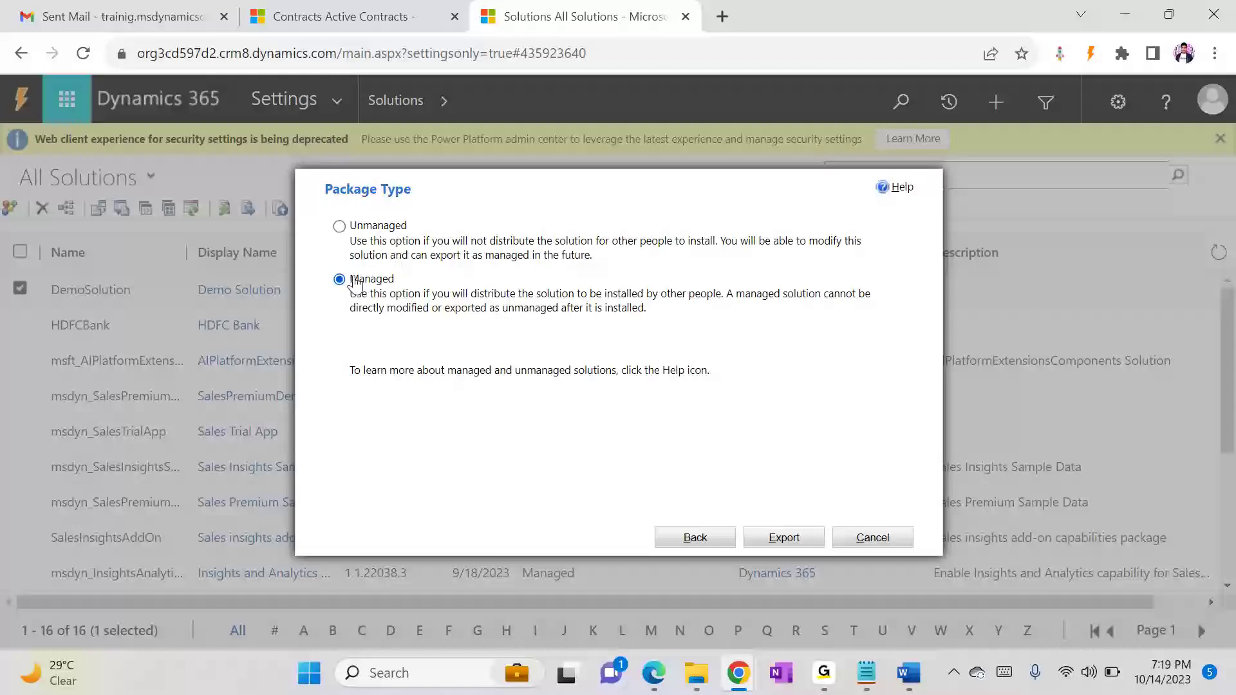
{"action": "left_click", "coordinate": [749, 543]}
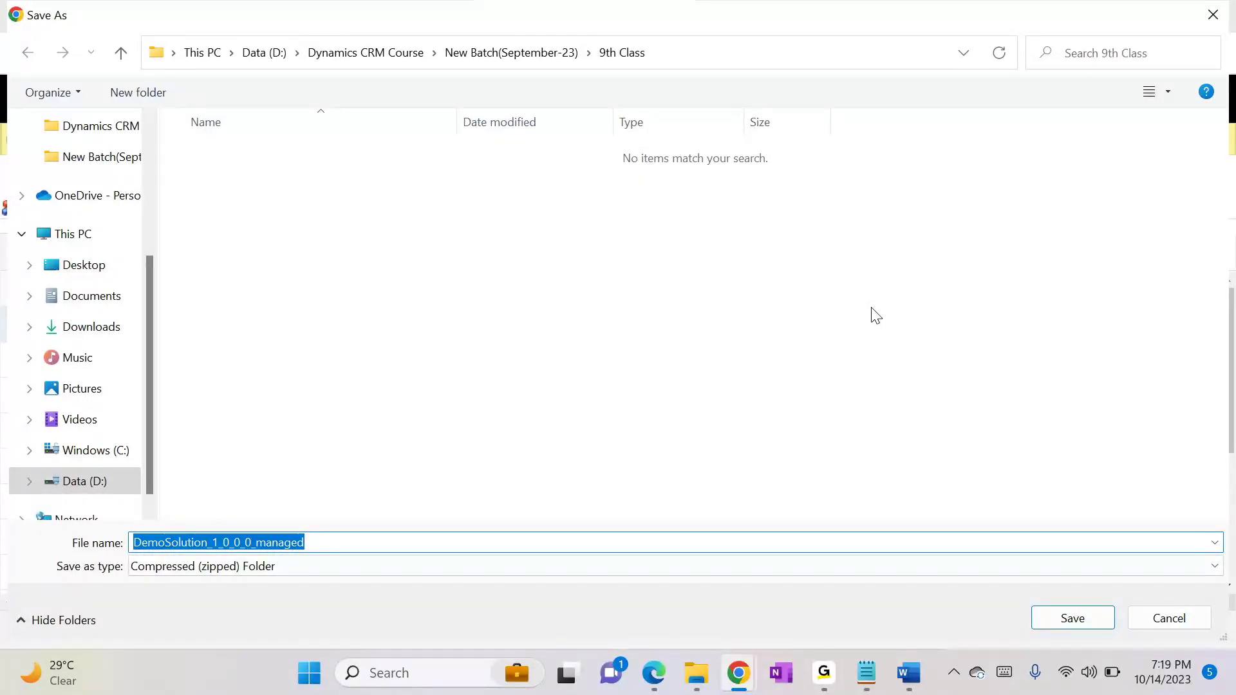
Step: Save the exported package in the Downloads folder with the file name DemoSolution
{"action": "left_click", "coordinate": [95, 329]}
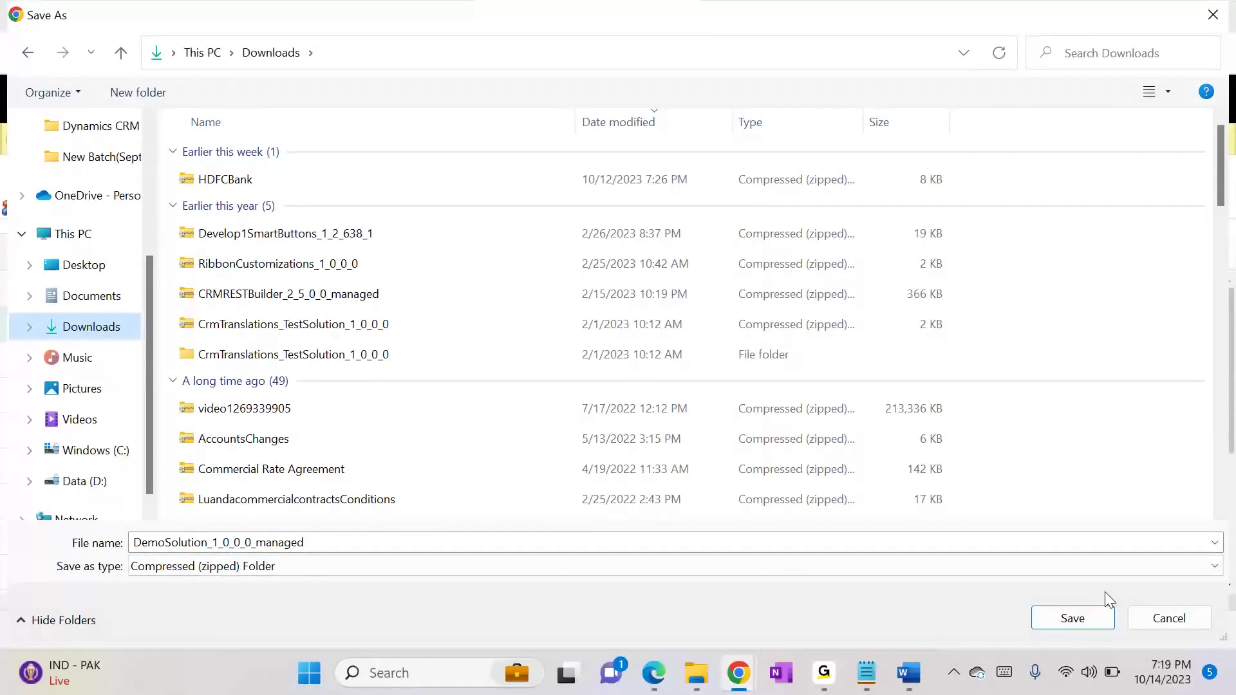
{"action": "left_click", "coordinate": [619, 547]}
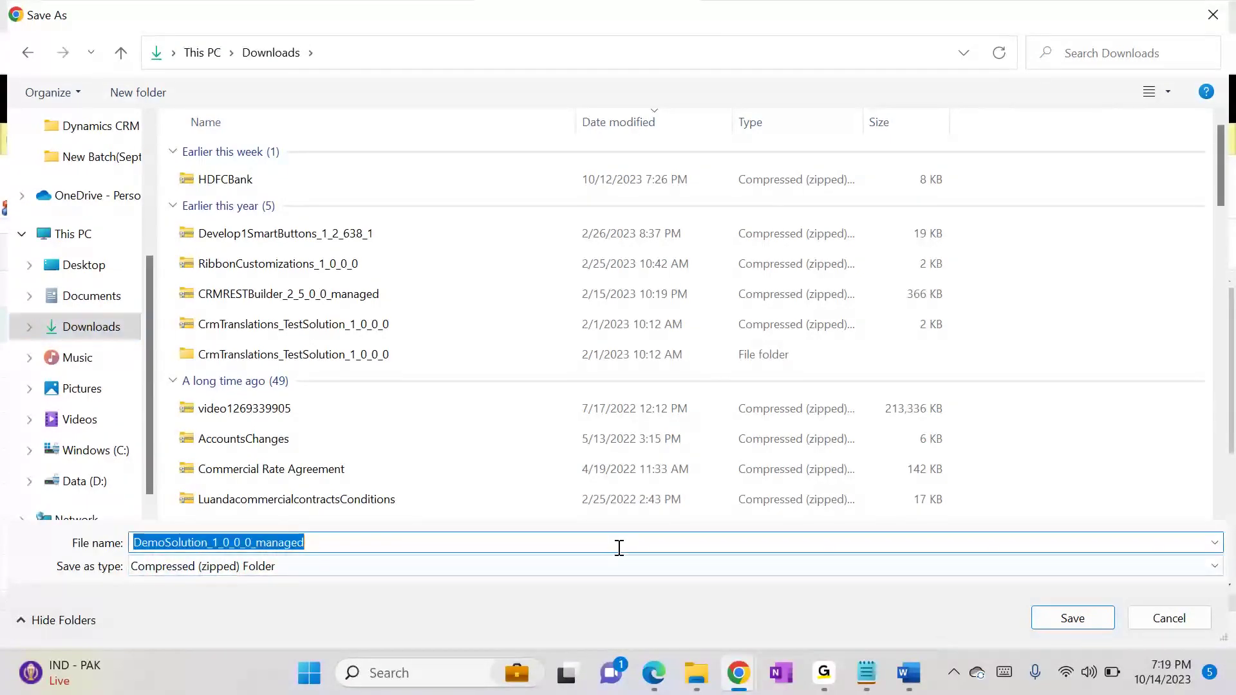
{"action": "left_click", "coordinate": [620, 548]}
{"action": "key", "text": "BackSpace"}
{"action": "key", "text": "BackSpace"}
{"action": "key", "text": "BackSpace"}
{"action": "key", "text": "BackSpace"}
{"action": "key", "text": "BackSpace"}
{"action": "key", "text": "BackSpace"}
{"action": "key", "text": "BackSpace"}
{"action": "key", "text": "BackSpace"}
{"action": "key", "text": "BackSpace"}
{"action": "key", "text": "BackSpace"}
{"action": "key", "text": "BackSpace"}
{"action": "key", "text": "BackSpace"}
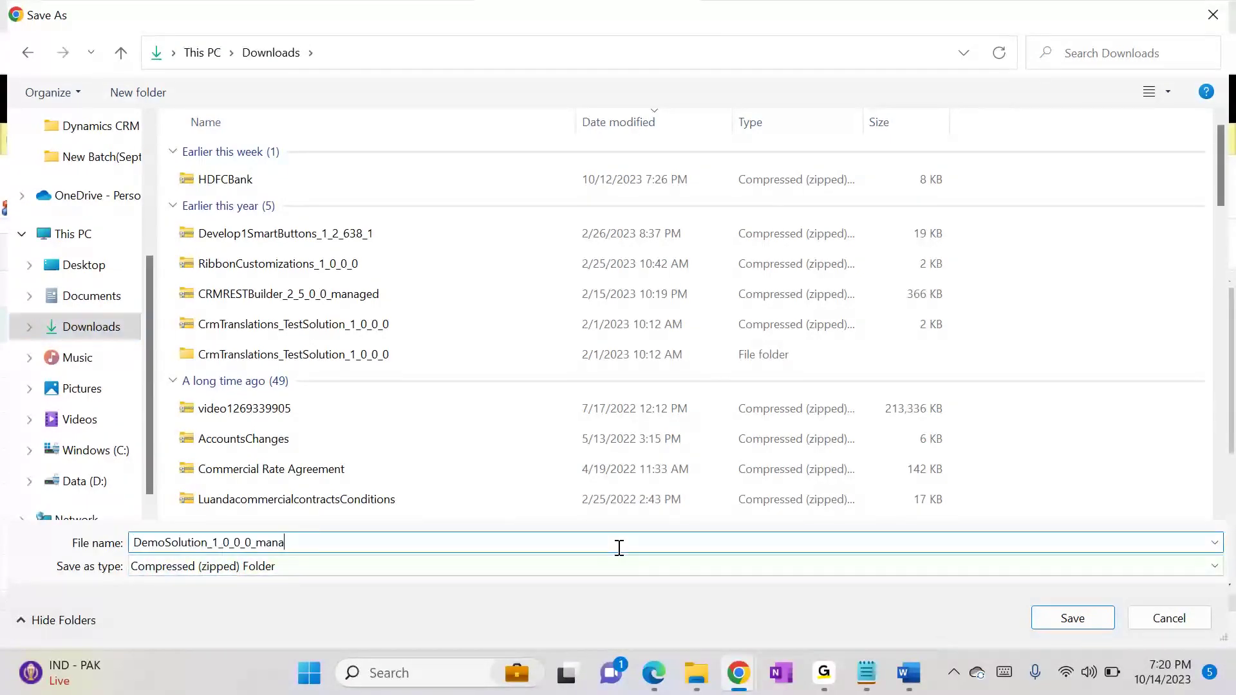
{"action": "key", "text": "BackSpace"}
{"action": "key", "text": "BackSpace"}
{"action": "key", "text": "BackSpace"}
{"action": "key", "text": "BackSpace"}
{"action": "key", "text": "Return"}
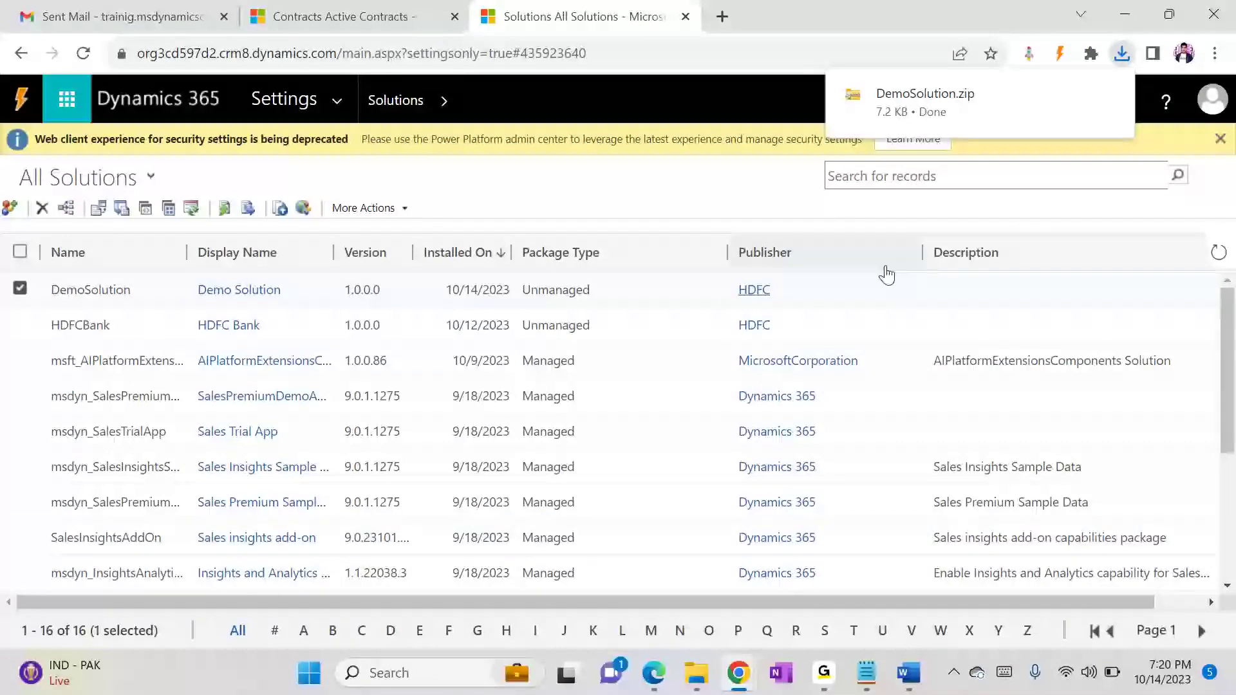
Step: Switch to the Incognito Chrome window of the other environment and load its All Solutions page
{"action": "left_click", "coordinate": [738, 672]}
{"action": "left_click", "coordinate": [479, 613]}
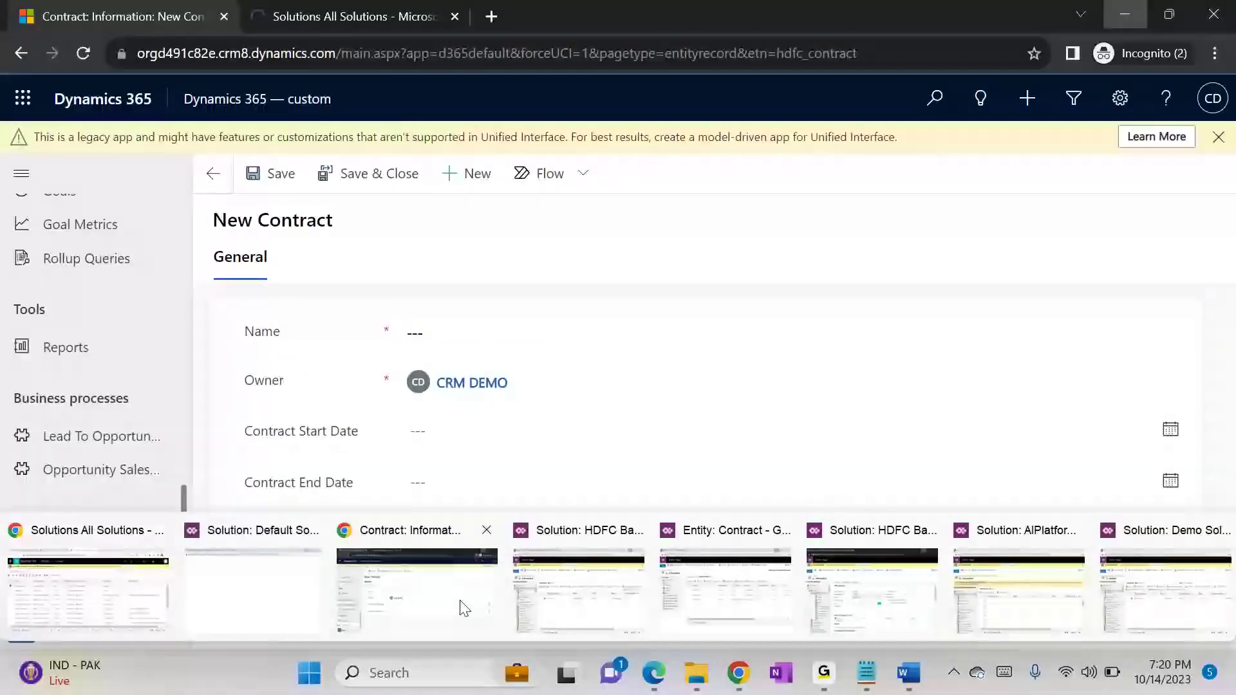
{"action": "left_click", "coordinate": [406, 9]}
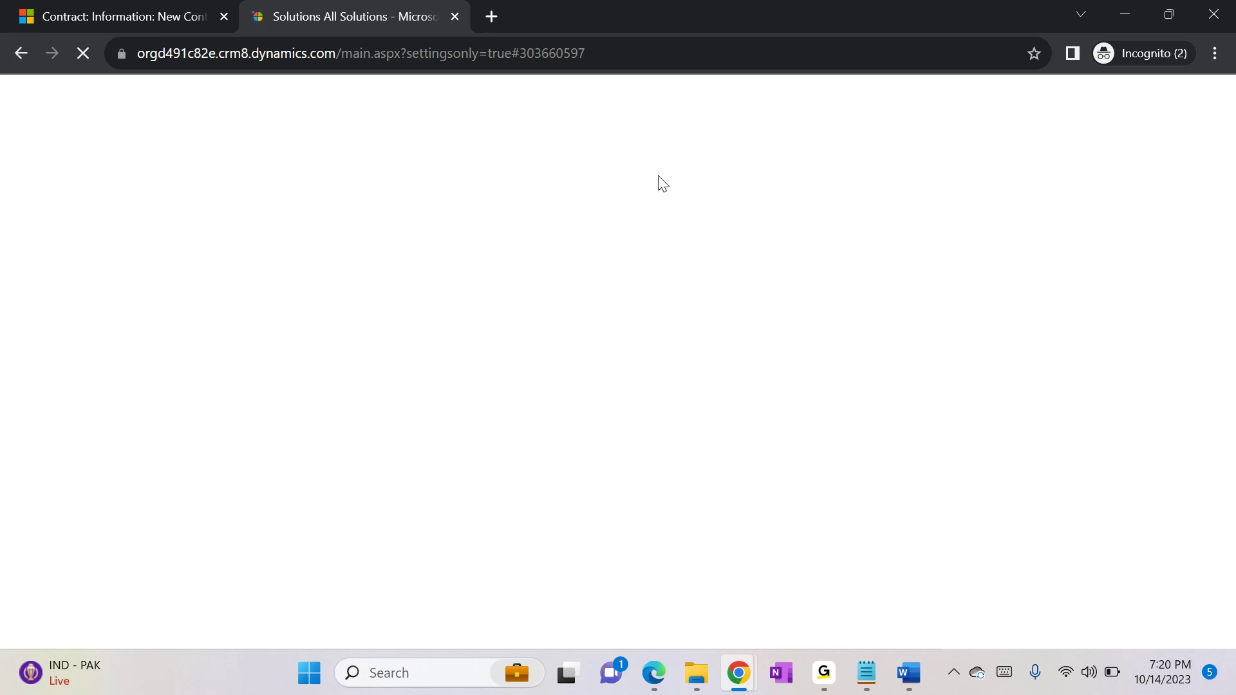
{"action": "left_click", "coordinate": [643, 48]}
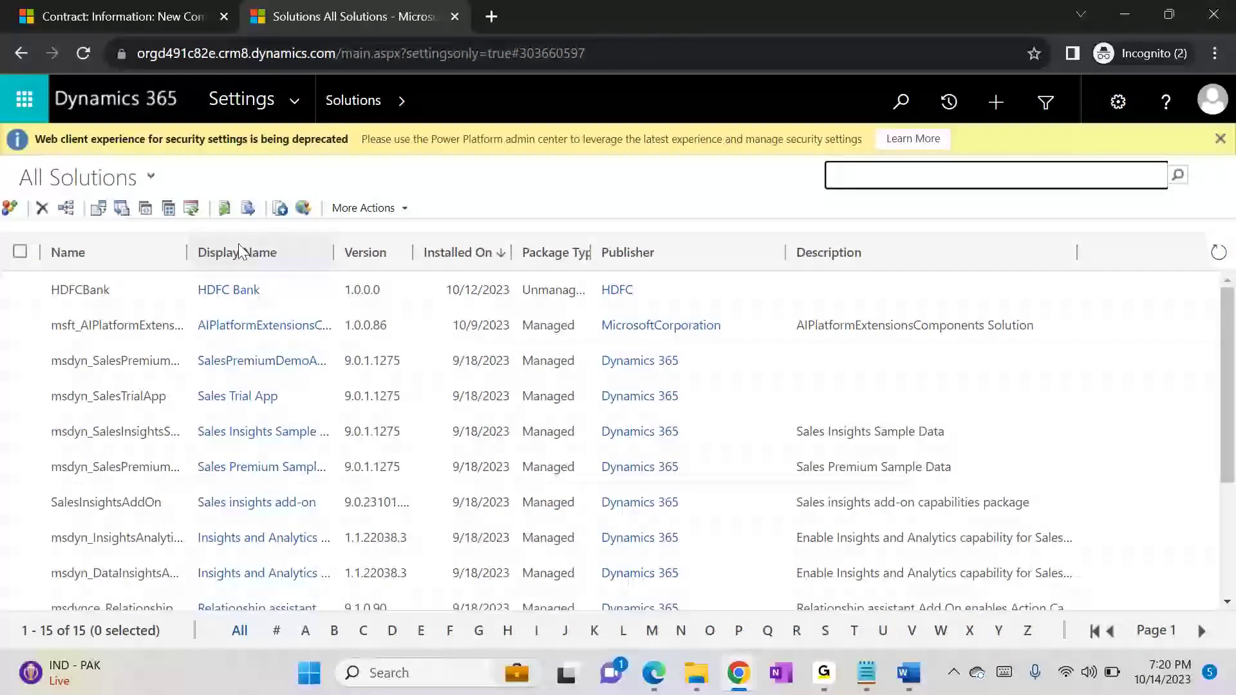
Step: Import the managed DemoSolution package from the Downloads folder into this environment and close the import wizard
{"action": "left_click", "coordinate": [100, 211]}
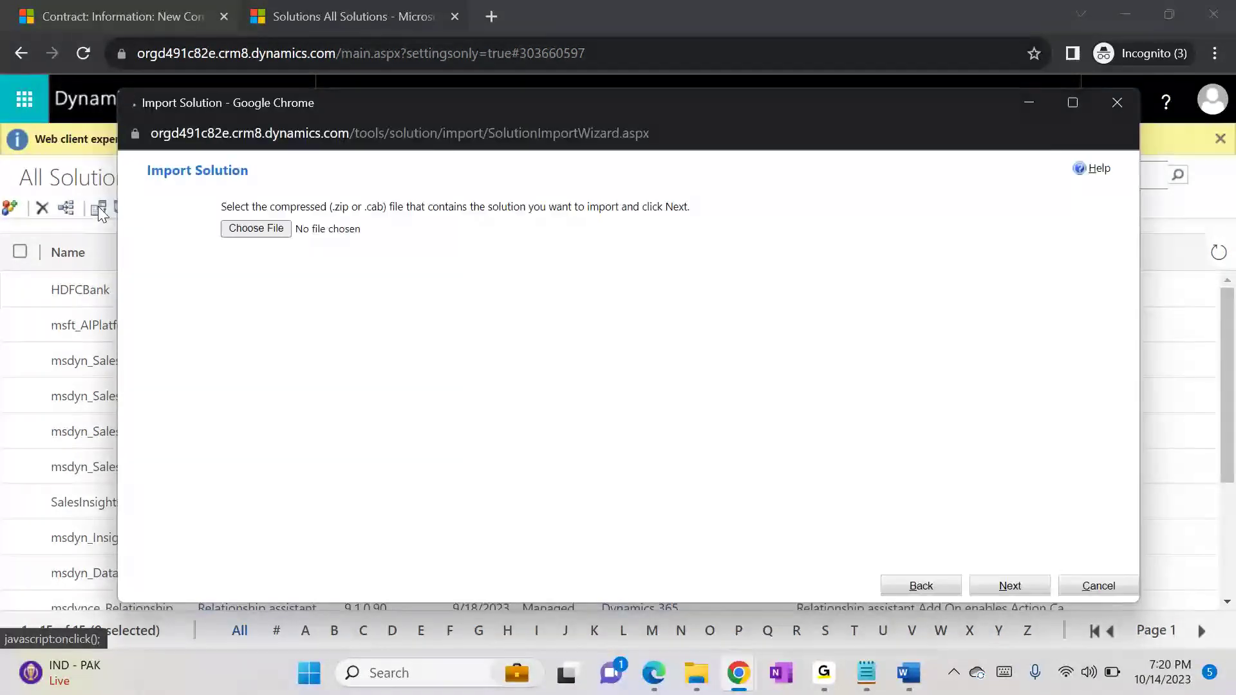
{"action": "left_click", "coordinate": [261, 228]}
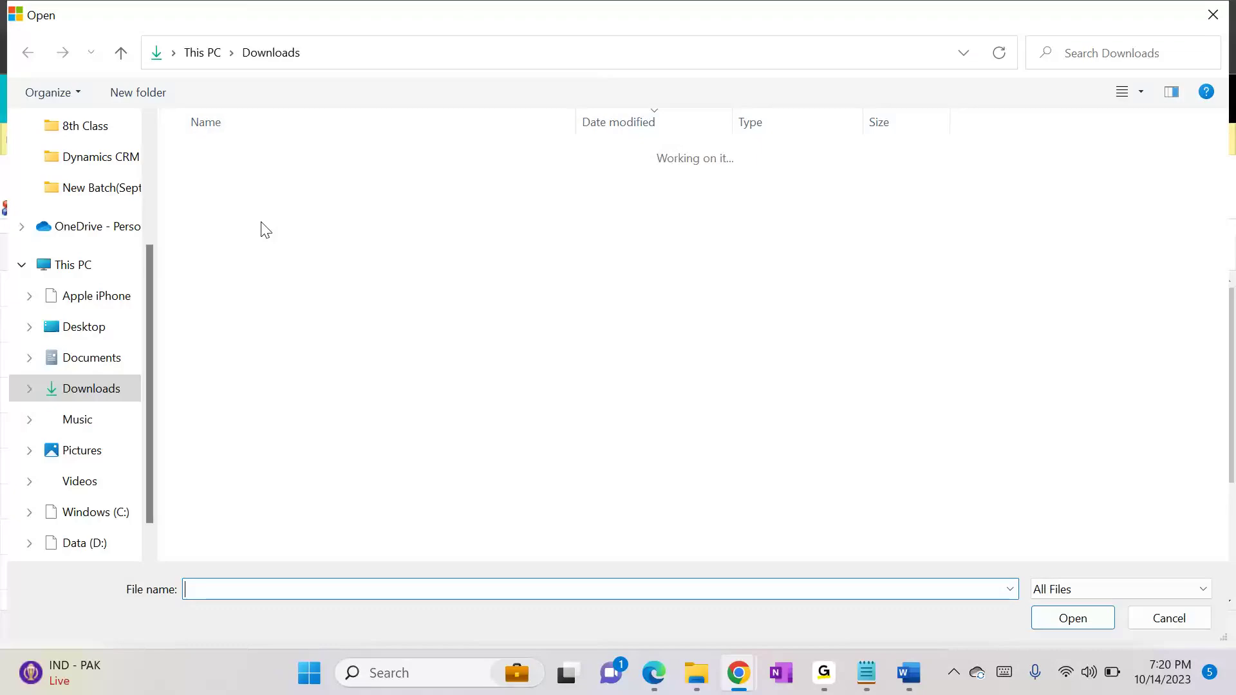
{"action": "double_click", "coordinate": [266, 186]}
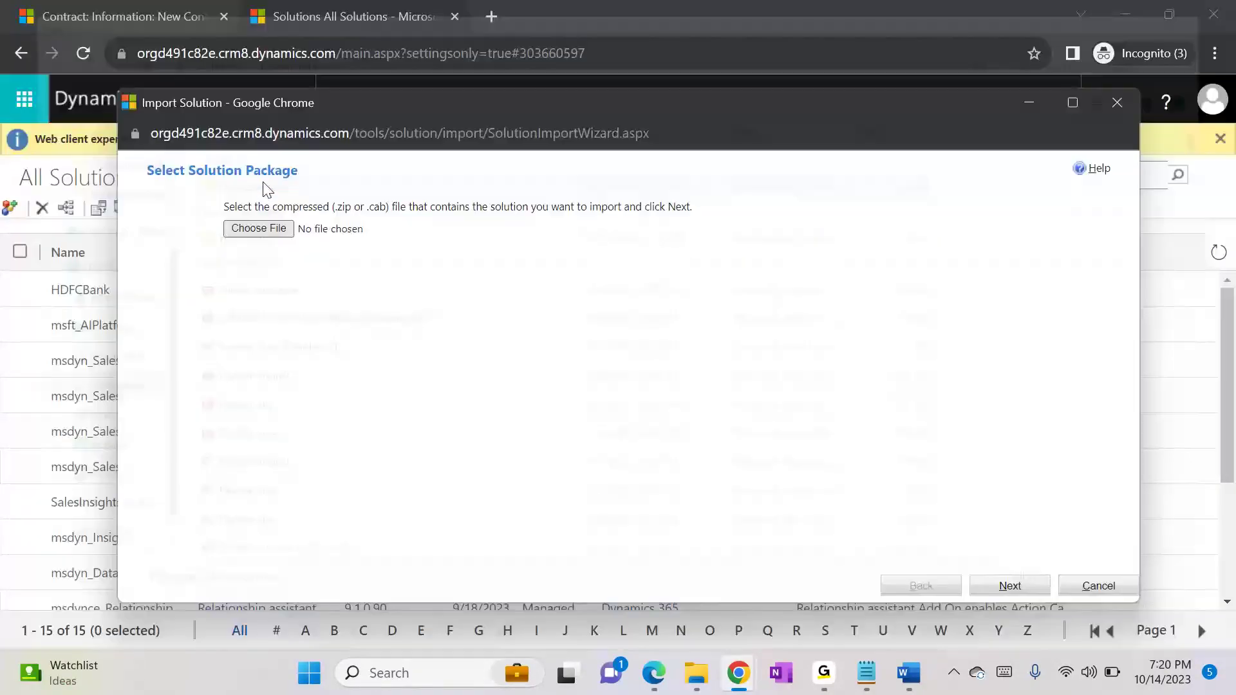
{"action": "left_click", "coordinate": [1008, 585]}
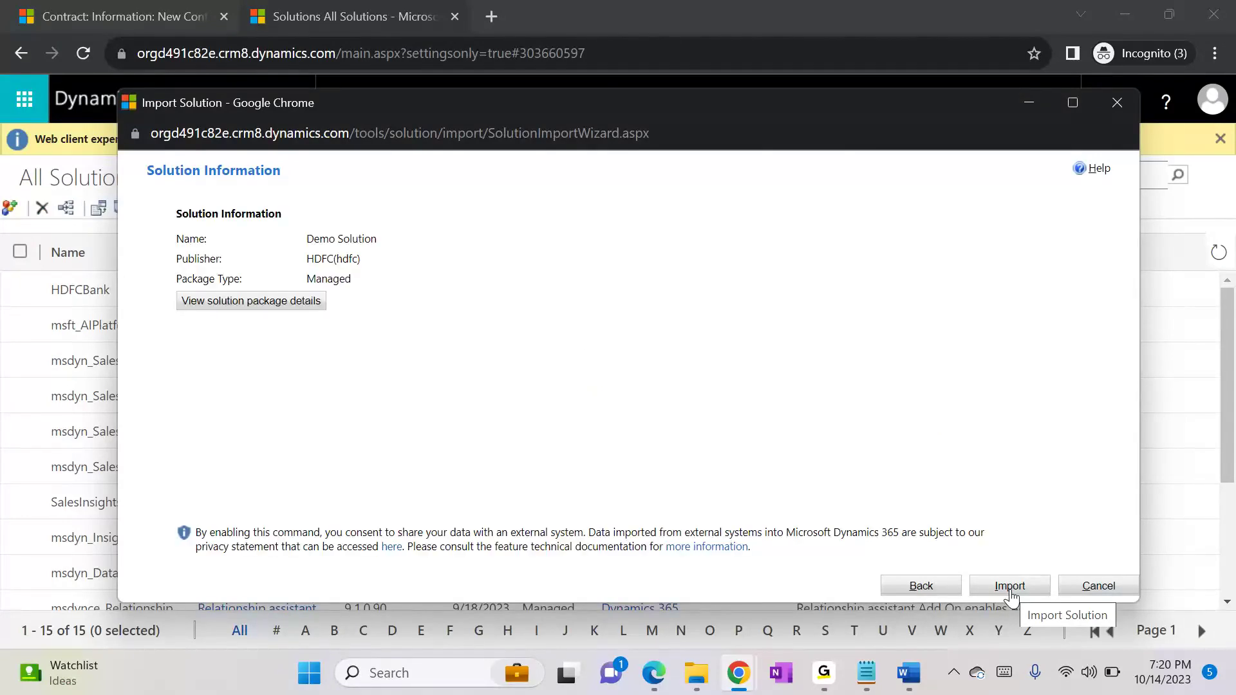
{"action": "left_click", "coordinate": [1009, 586]}
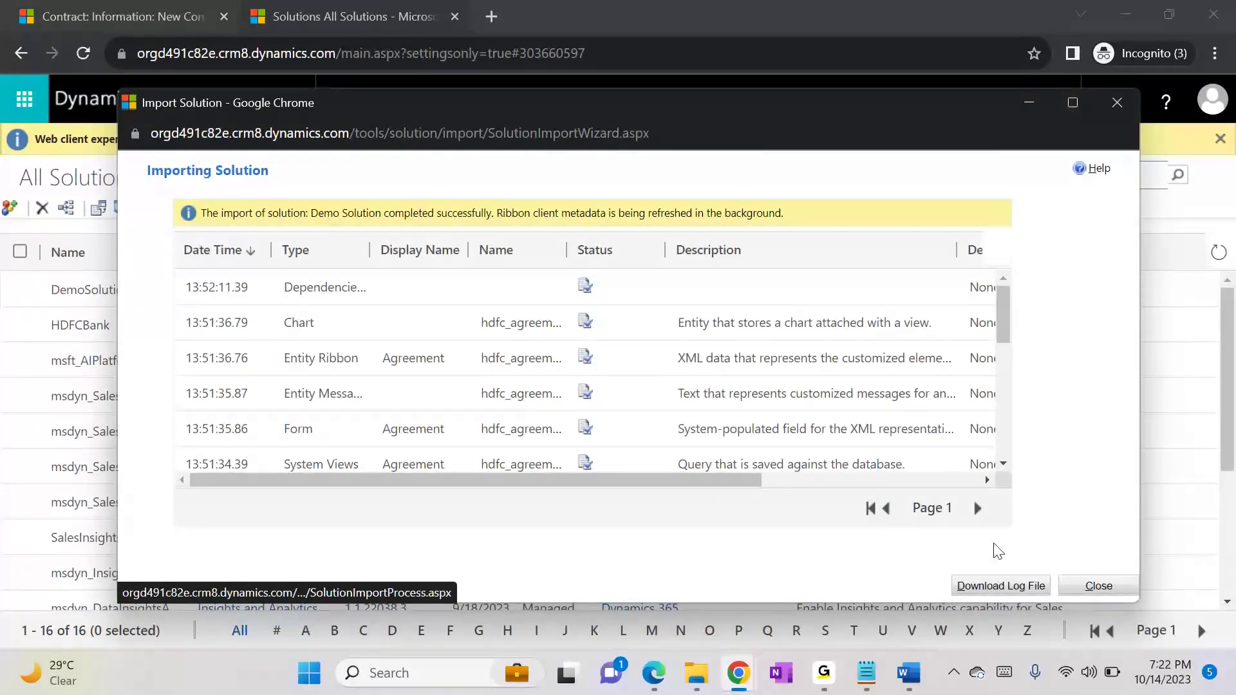
{"action": "left_click", "coordinate": [1098, 585]}
Step: Open the imported Demo Solution from the solutions list, closing its blank window and opening it again
{"action": "double_click", "coordinate": [171, 289]}
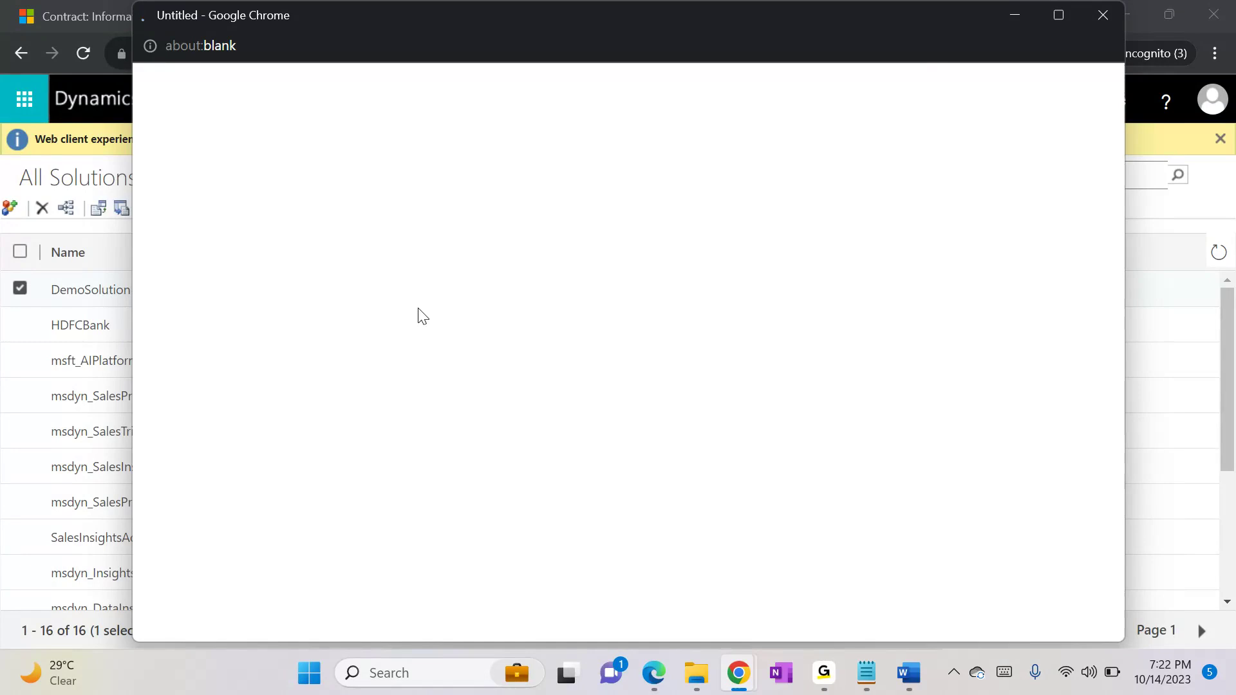
{"action": "left_click", "coordinate": [1093, 16]}
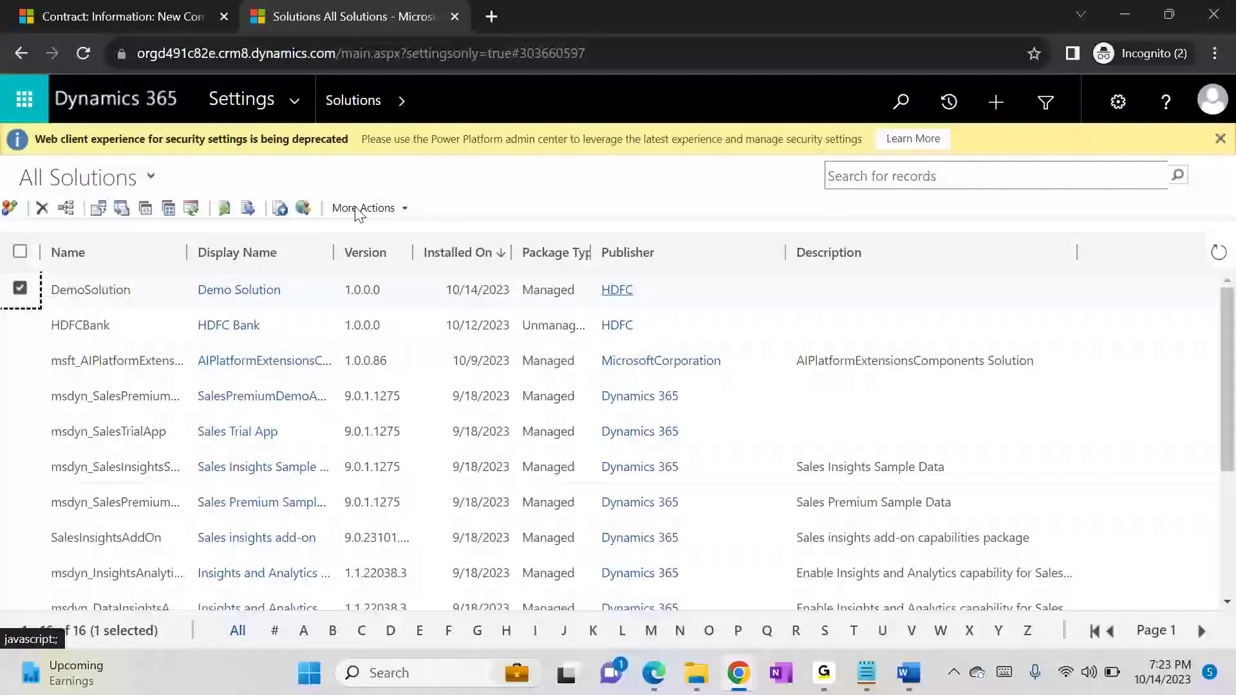
{"action": "left_click", "coordinate": [265, 291]}
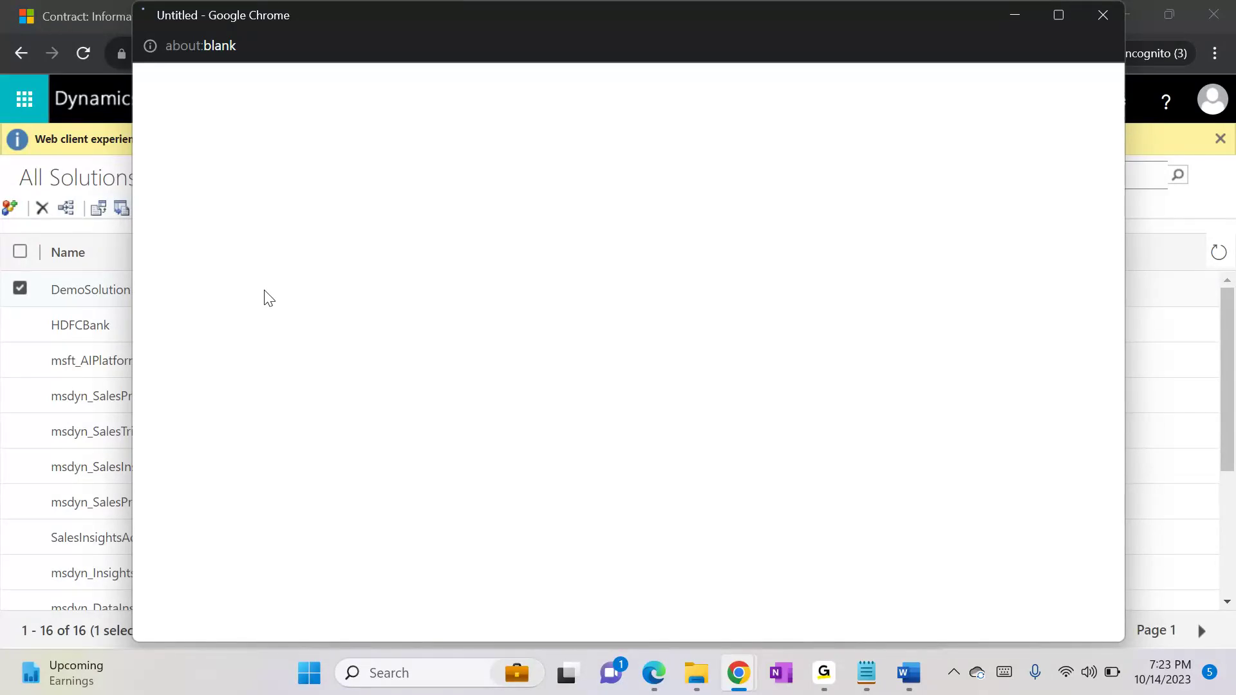
Step: Switch to the Notepad notes and add the line "-> we can export unmanged solution" at the end of the Unmanaged section
{"action": "left_click", "coordinate": [867, 672]}
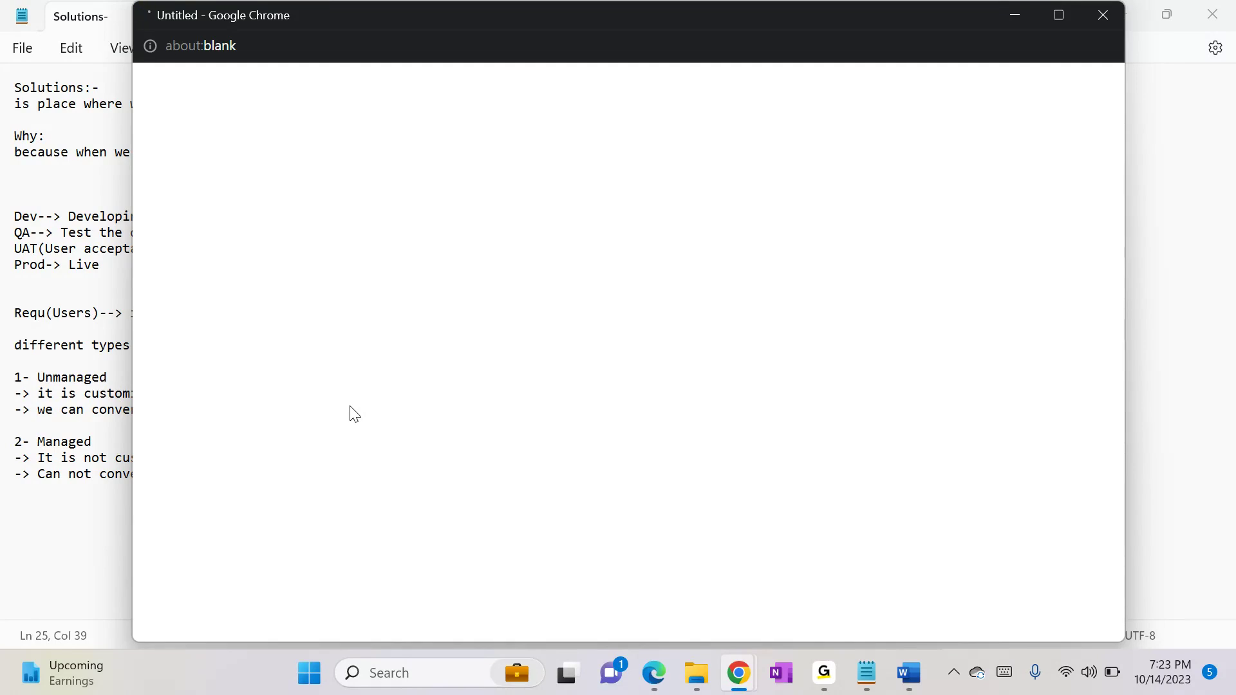
{"action": "key", "text": "alt+Tab"}
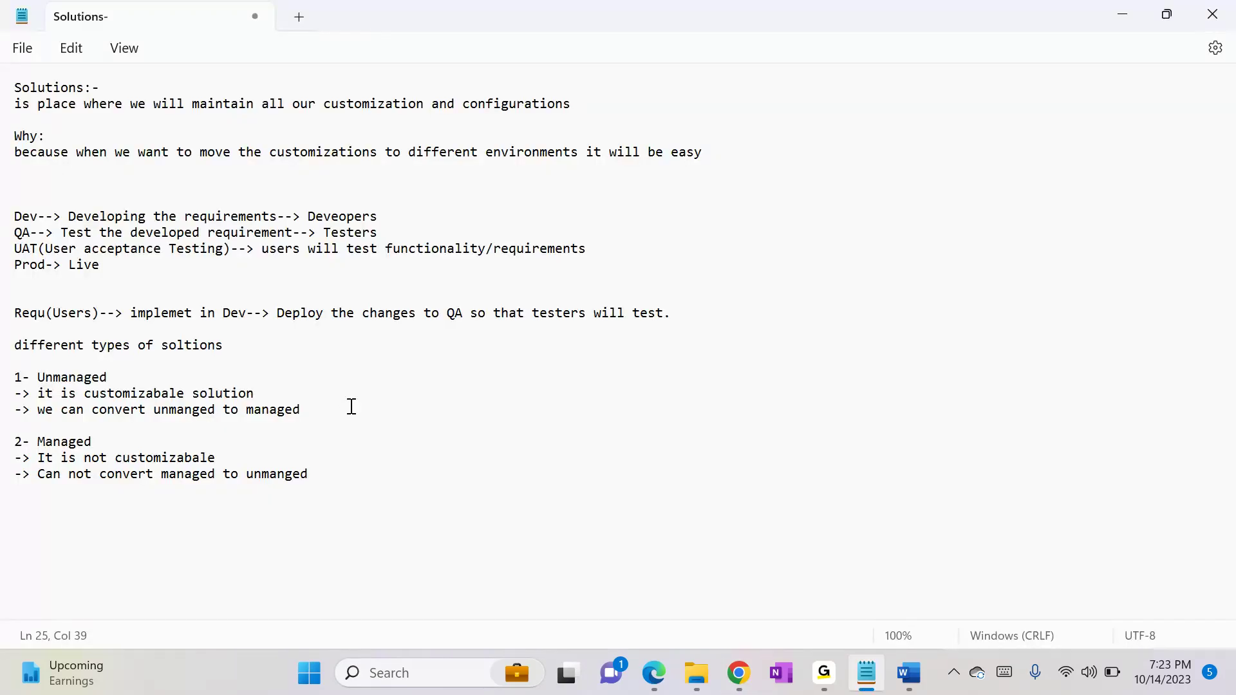
{"action": "left_click", "coordinate": [352, 407]}
{"action": "key", "text": "Return"}
{"action": "type", "text": "-> we"}
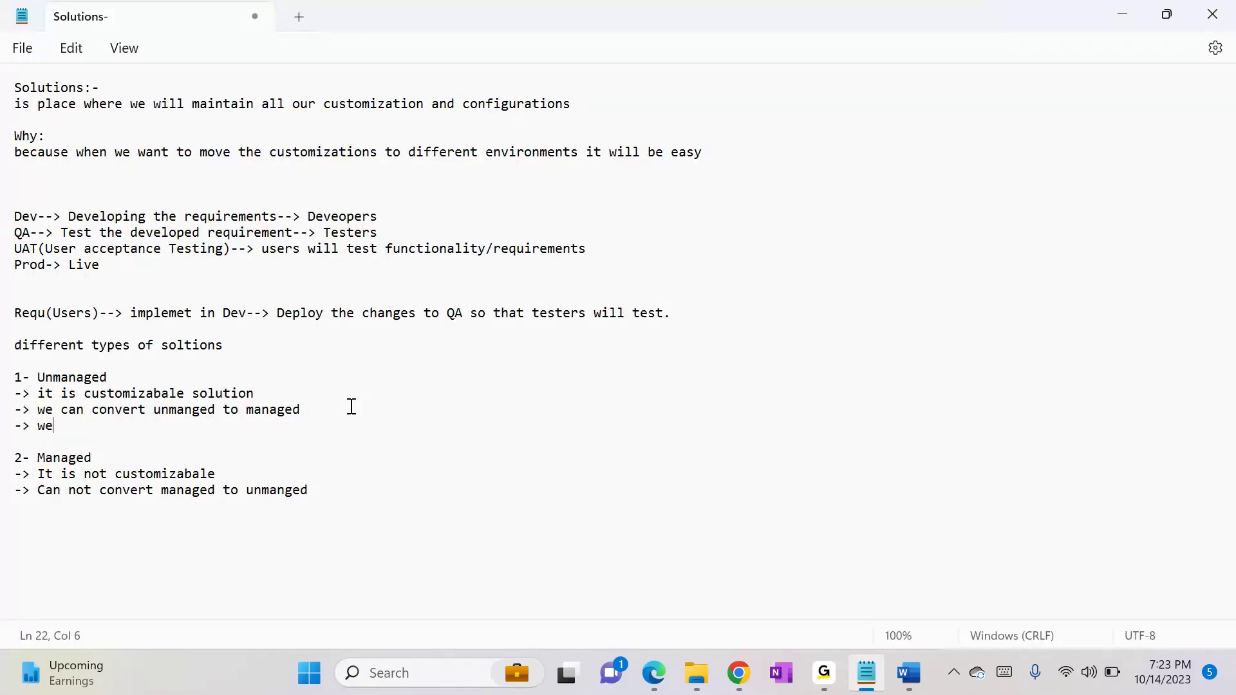
{"action": "type", "text": " can export unmanged solution"}
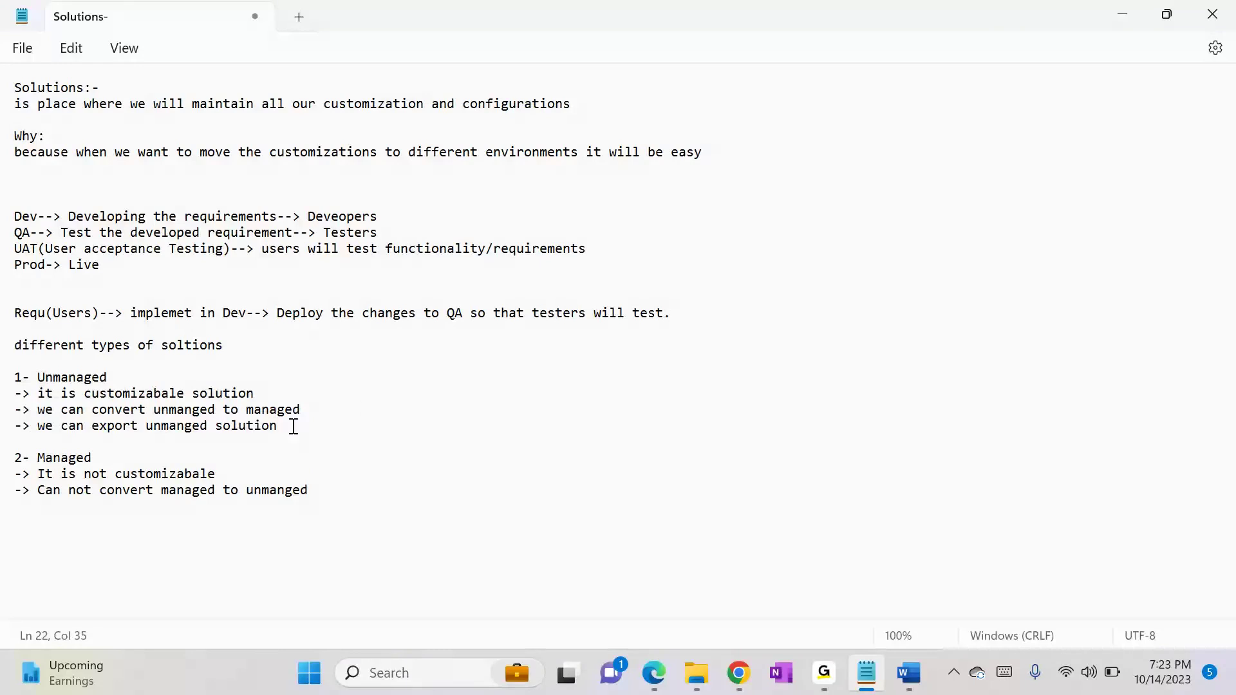
Step: Add the line "-> we can not export managed solution" at the end of the Managed section
{"action": "left_click", "coordinate": [350, 485]}
{"action": "key", "text": "Return"}
{"action": "type", "text": "-> we can not export mana"}
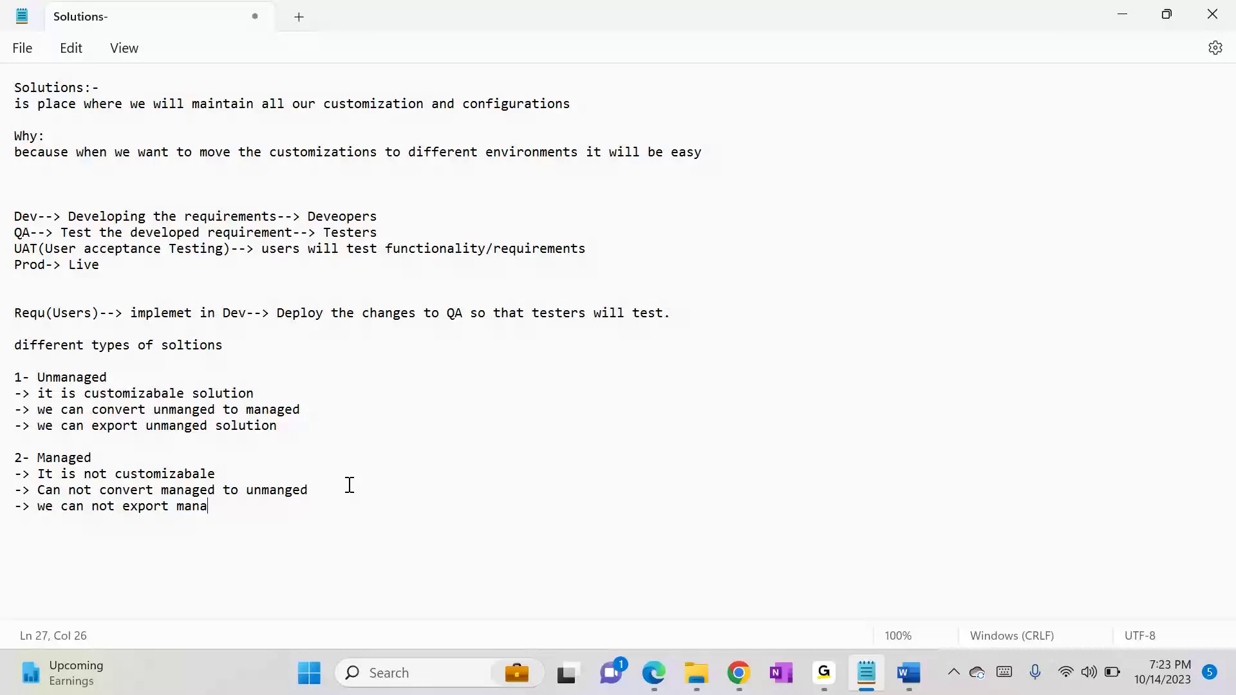
{"action": "type", "text": "ged soltion"}
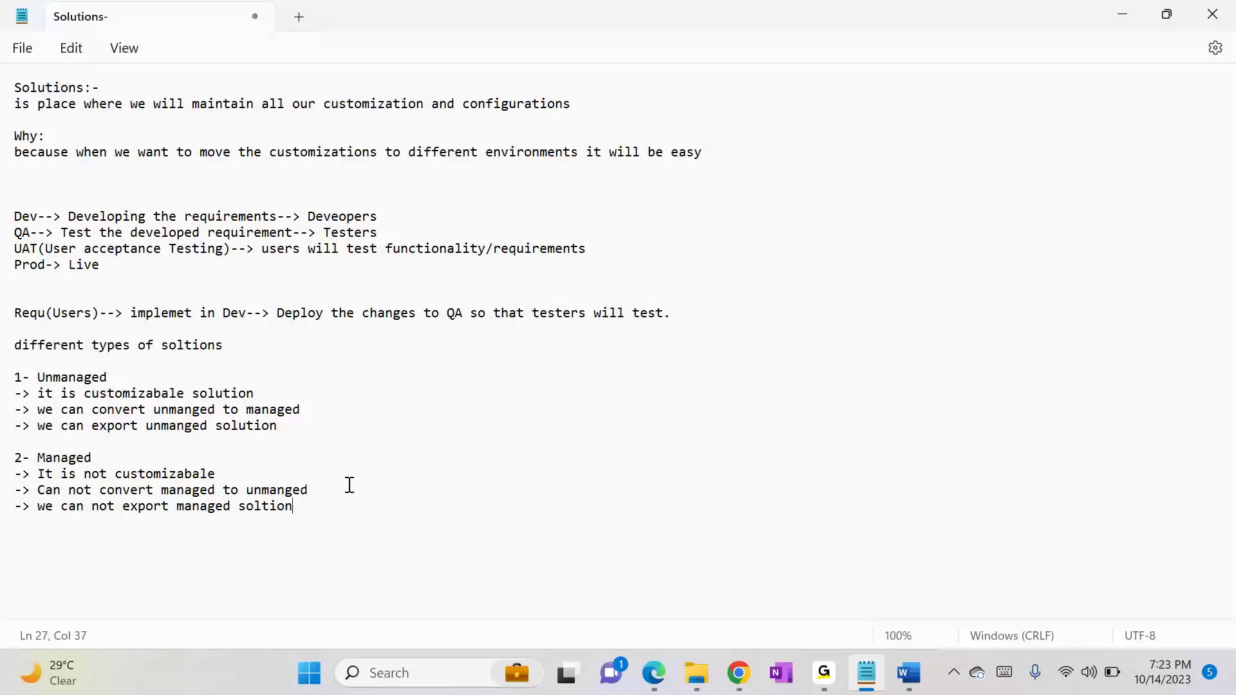
{"action": "key", "text": "Left"}
{"action": "key", "text": "Left"}
{"action": "key", "text": "Left"}
{"action": "type", "text": "u"}
{"action": "left_click", "coordinate": [315, 423]}
Step: Return to the imported Demo Solution window, examine the Agreement entity's definition for editability, and close the window
{"action": "key", "text": "alt+Tab"}
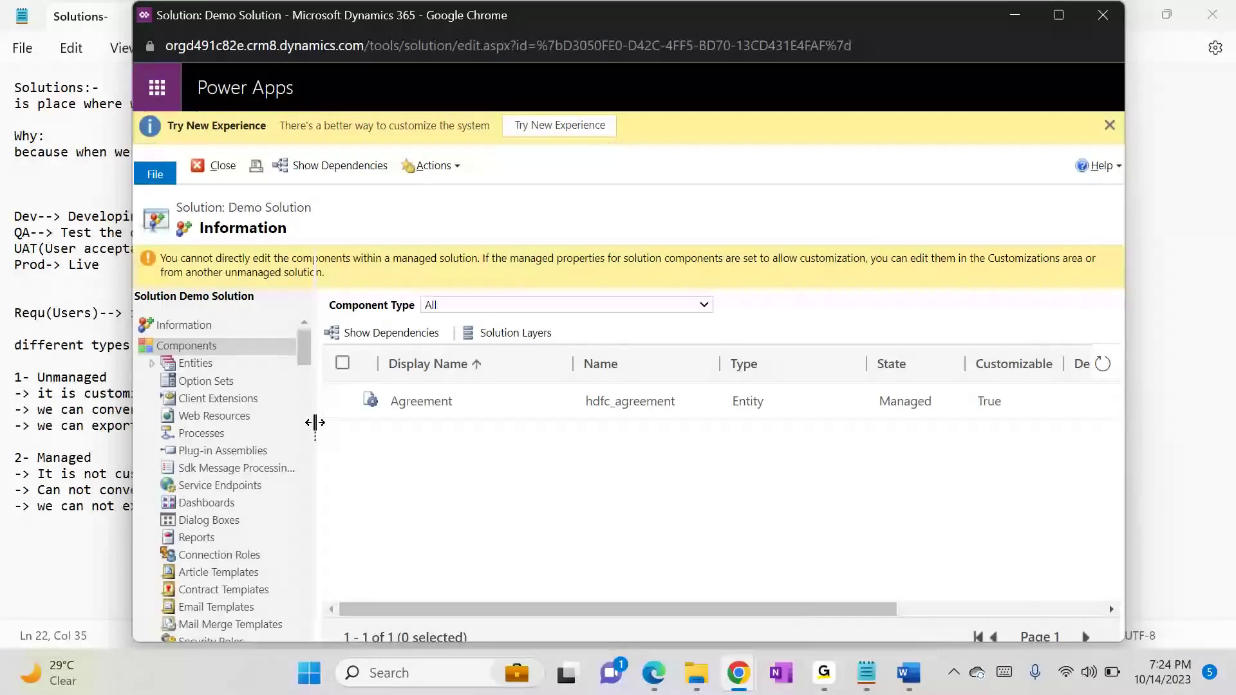
{"action": "left_click", "coordinate": [153, 364]}
{"action": "left_click", "coordinate": [170, 381]}
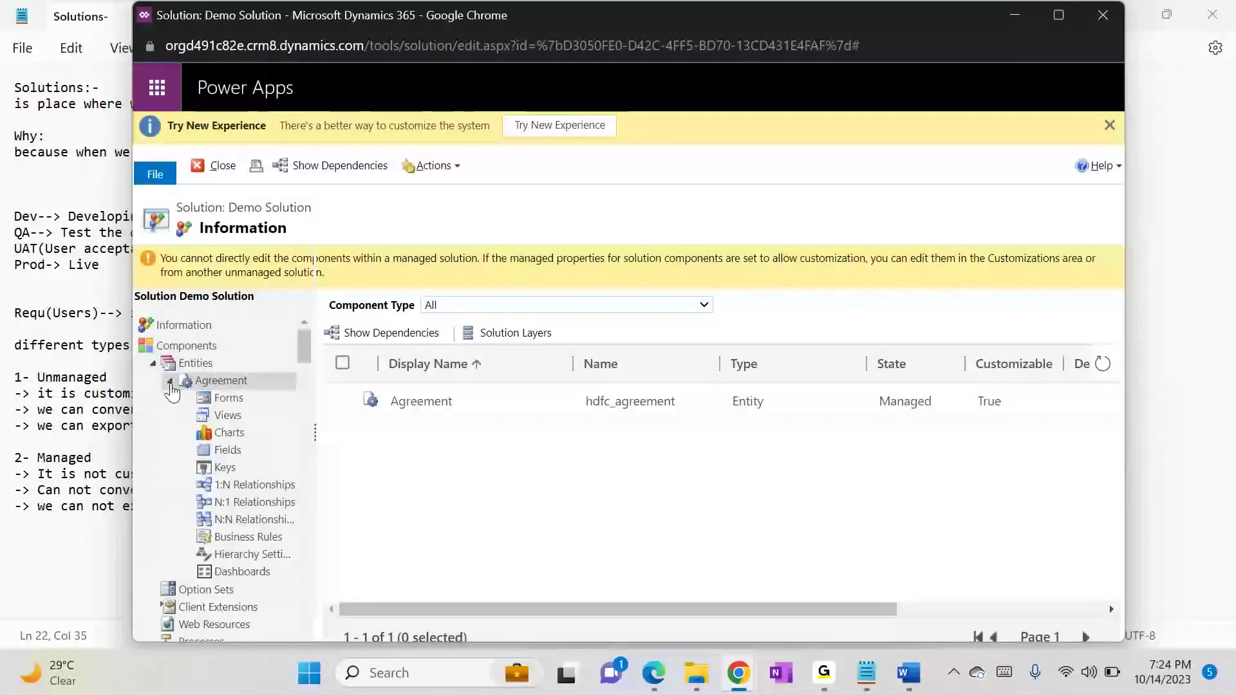
{"action": "left_click", "coordinate": [241, 380]}
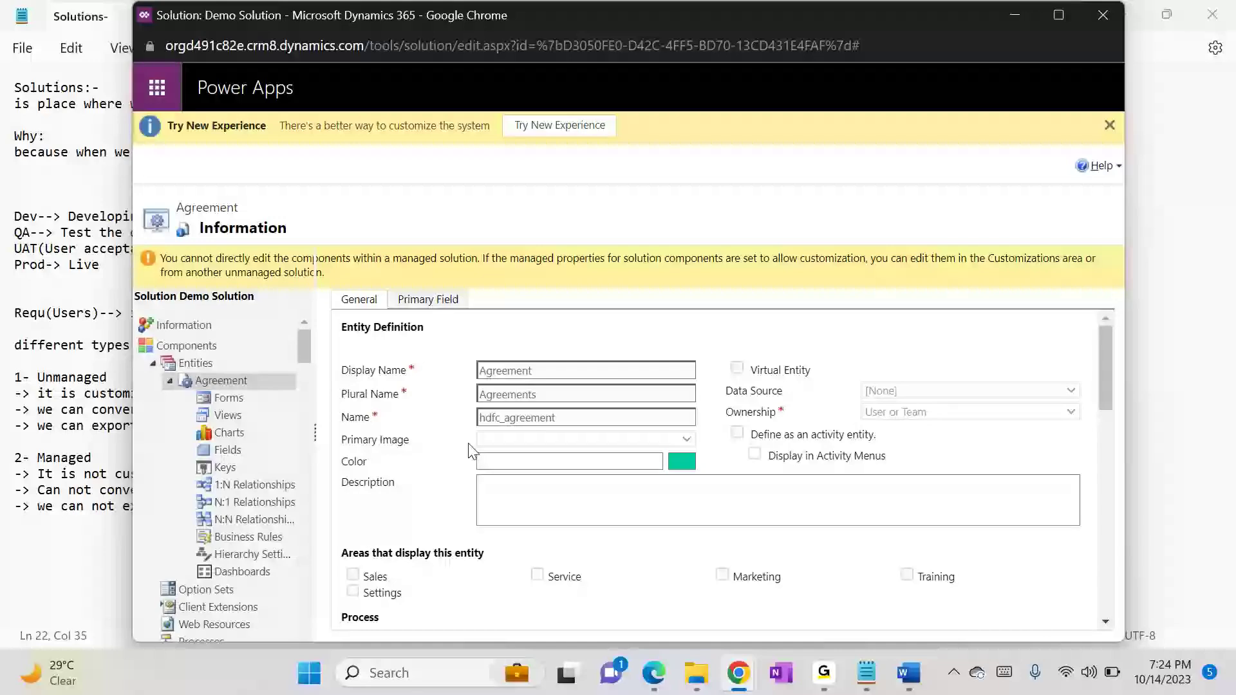
{"action": "left_click", "coordinate": [1102, 14]}
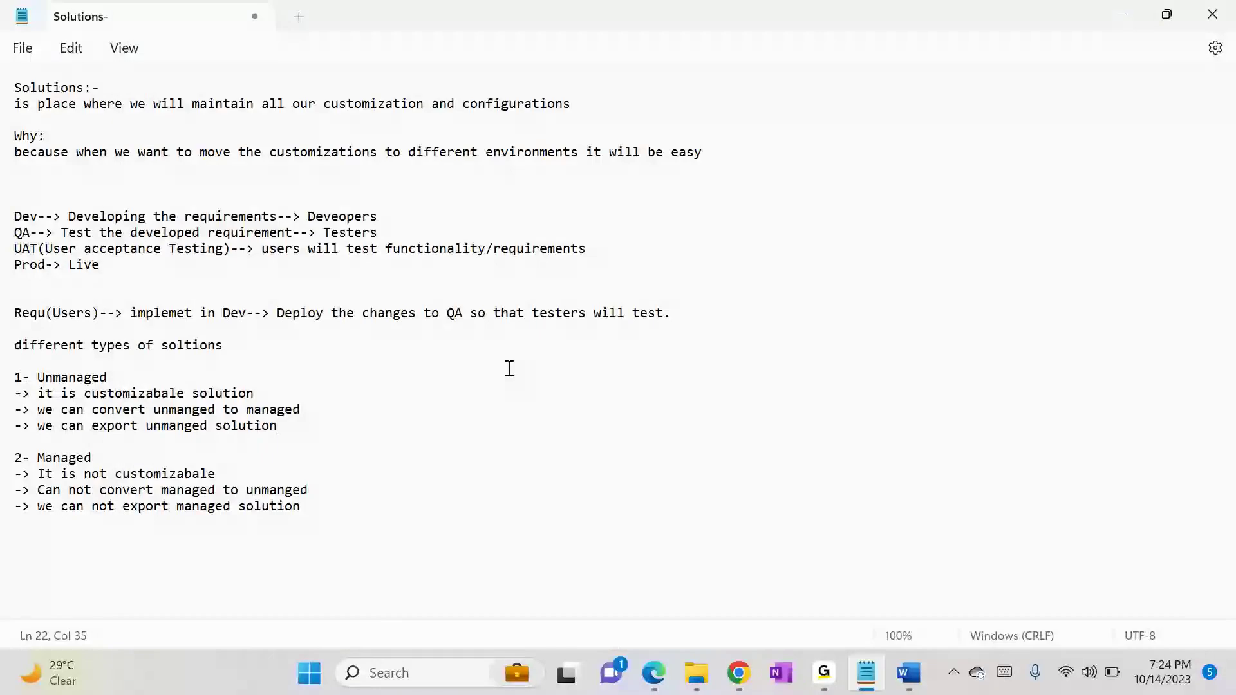
Step: Switch to the browser's solutions list, dismiss the import wizard, try to export the managed Demo Solution, and read the response
{"action": "left_click", "coordinate": [736, 681]}
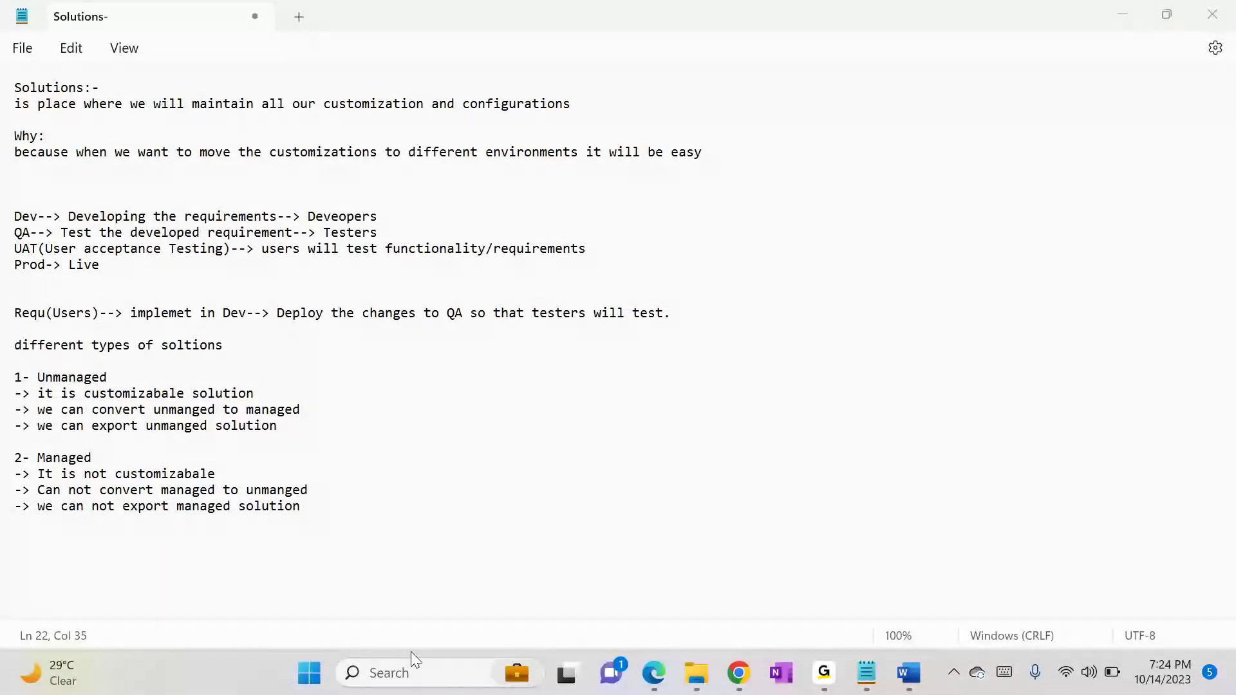
{"action": "left_click", "coordinate": [750, 689]}
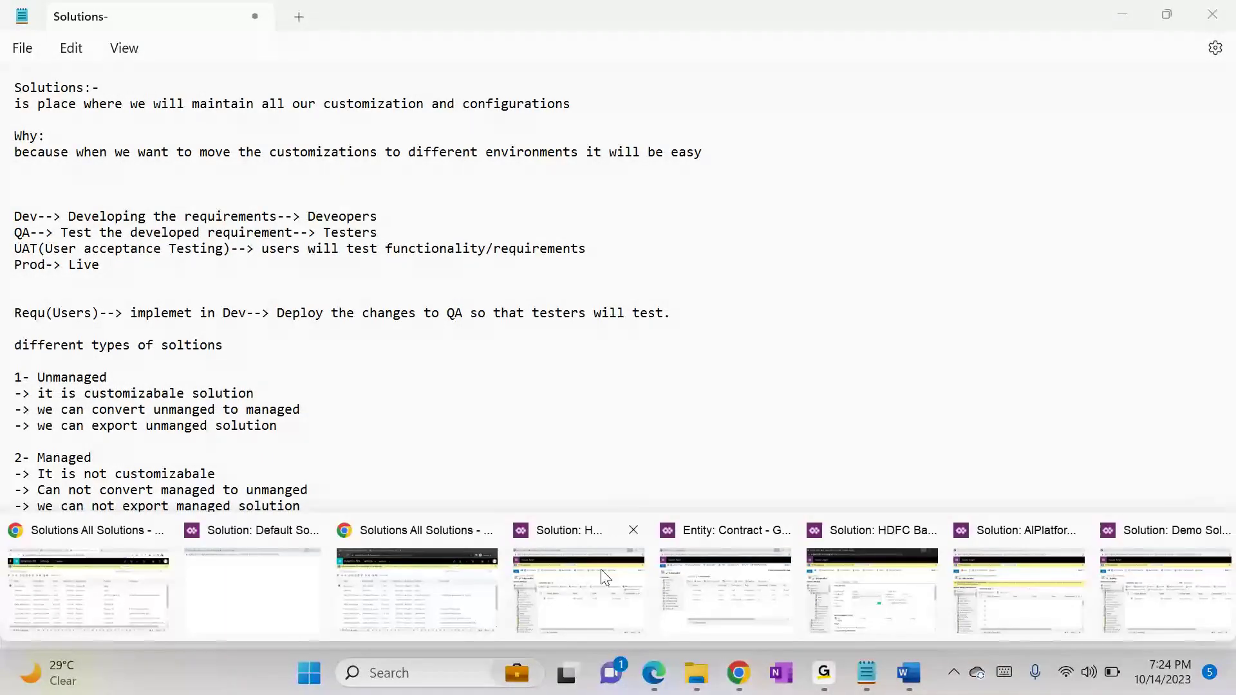
{"action": "left_click", "coordinate": [419, 569]}
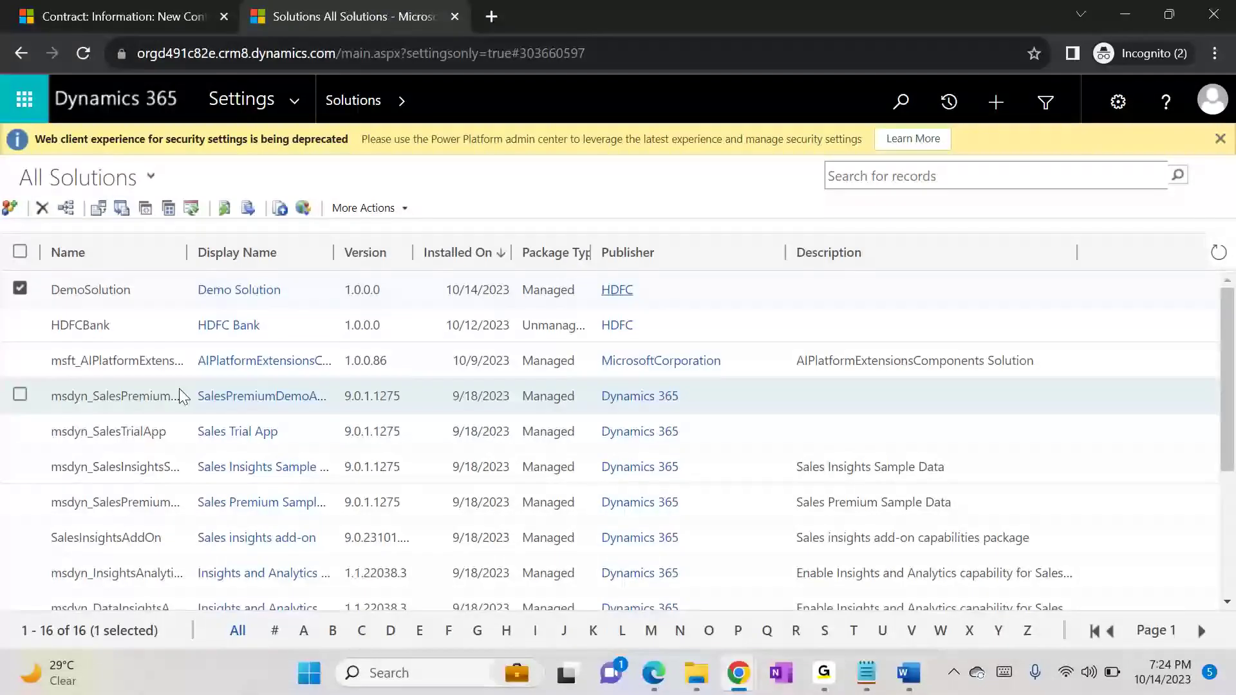
{"action": "left_click", "coordinate": [98, 209]}
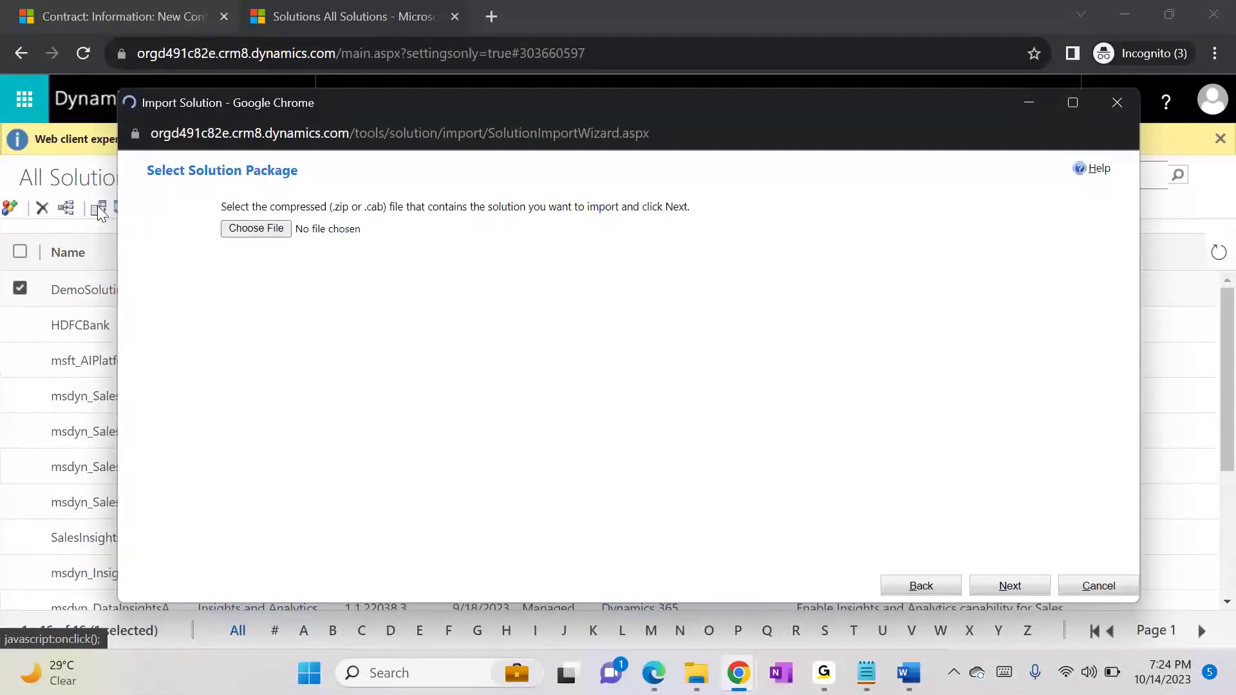
{"action": "left_click", "coordinate": [1096, 585]}
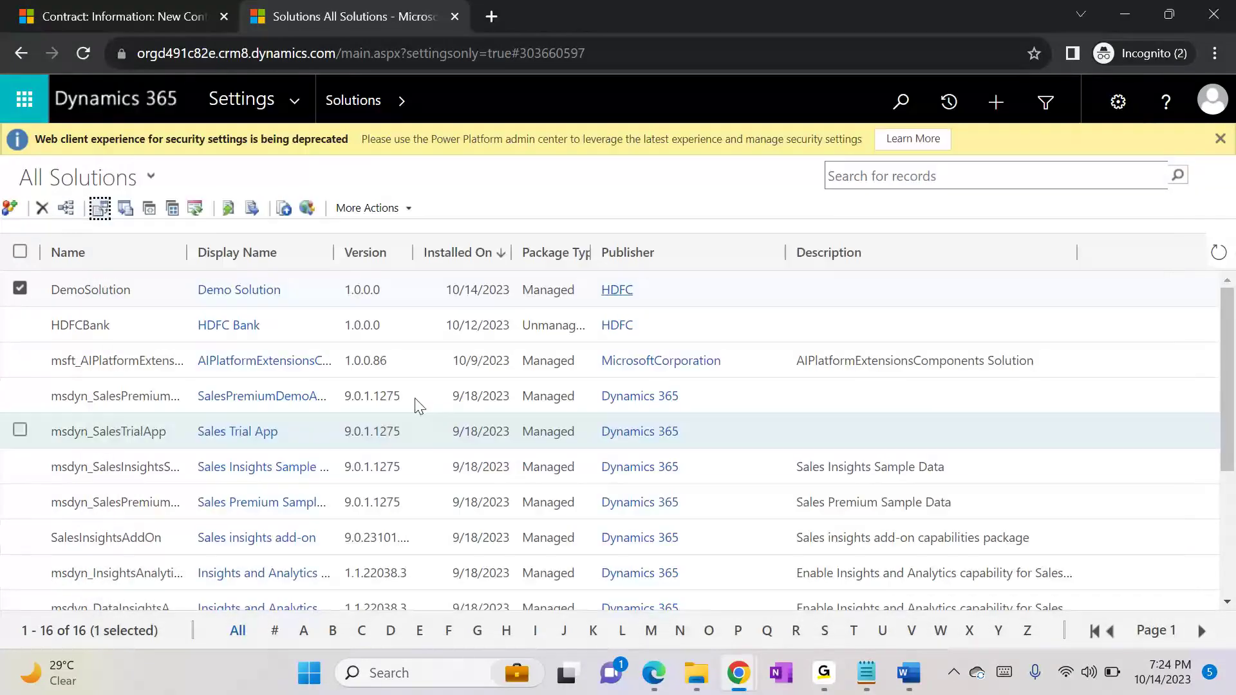
{"action": "left_click", "coordinate": [127, 206]}
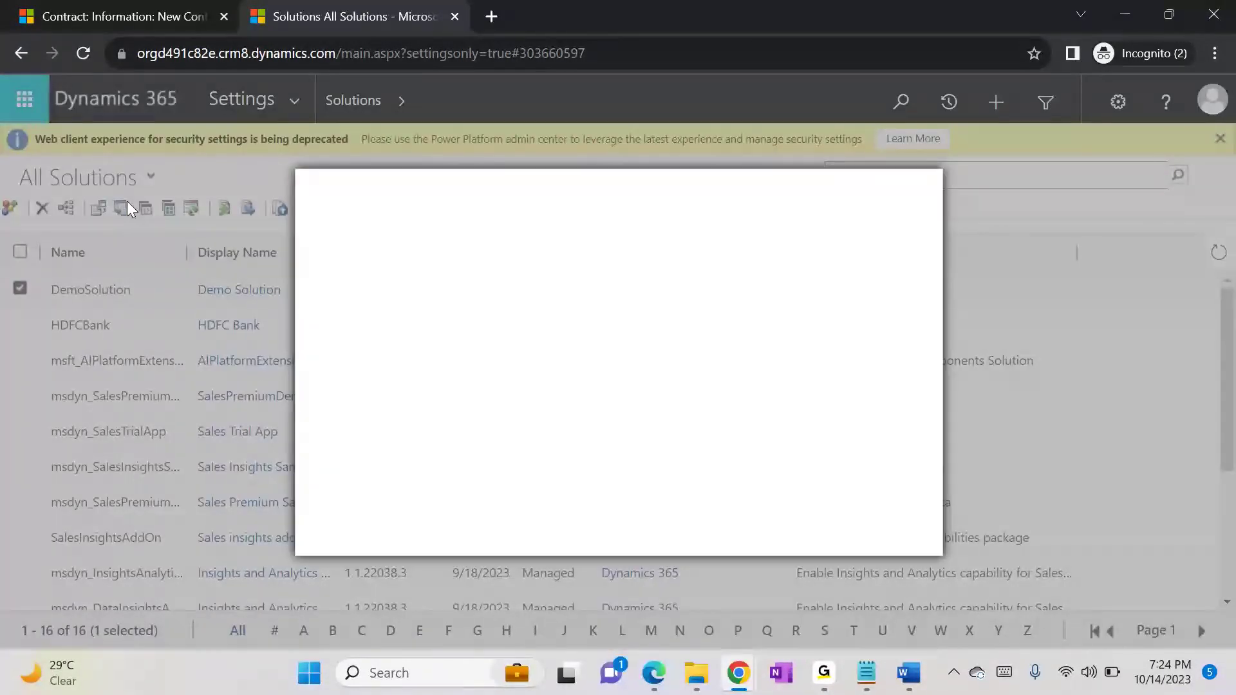
{"action": "left_click_drag", "start_coordinate": [324, 237], "coordinate": [538, 243]}
{"action": "left_click", "coordinate": [546, 246]}
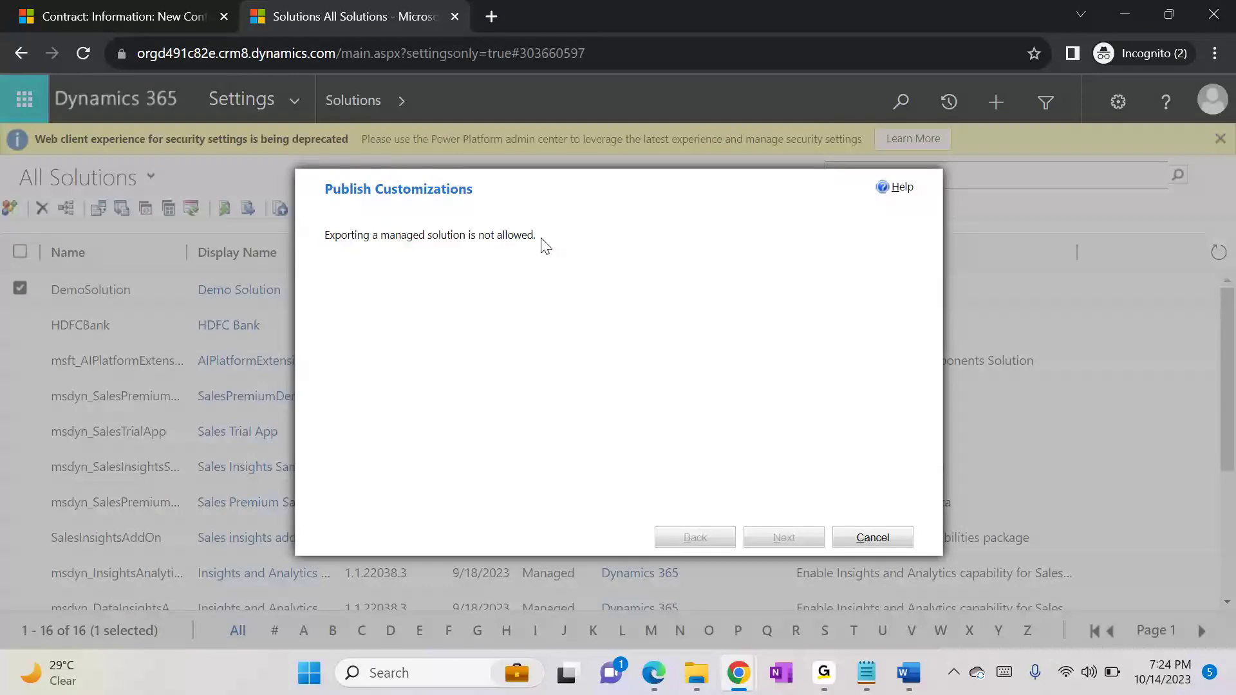
Step: Switch to the Notepad notes and add under Unmanaged: "-> if we delete a unmanaged soltion only solution get deleted but the components will not delete"
{"action": "left_click", "coordinate": [868, 667]}
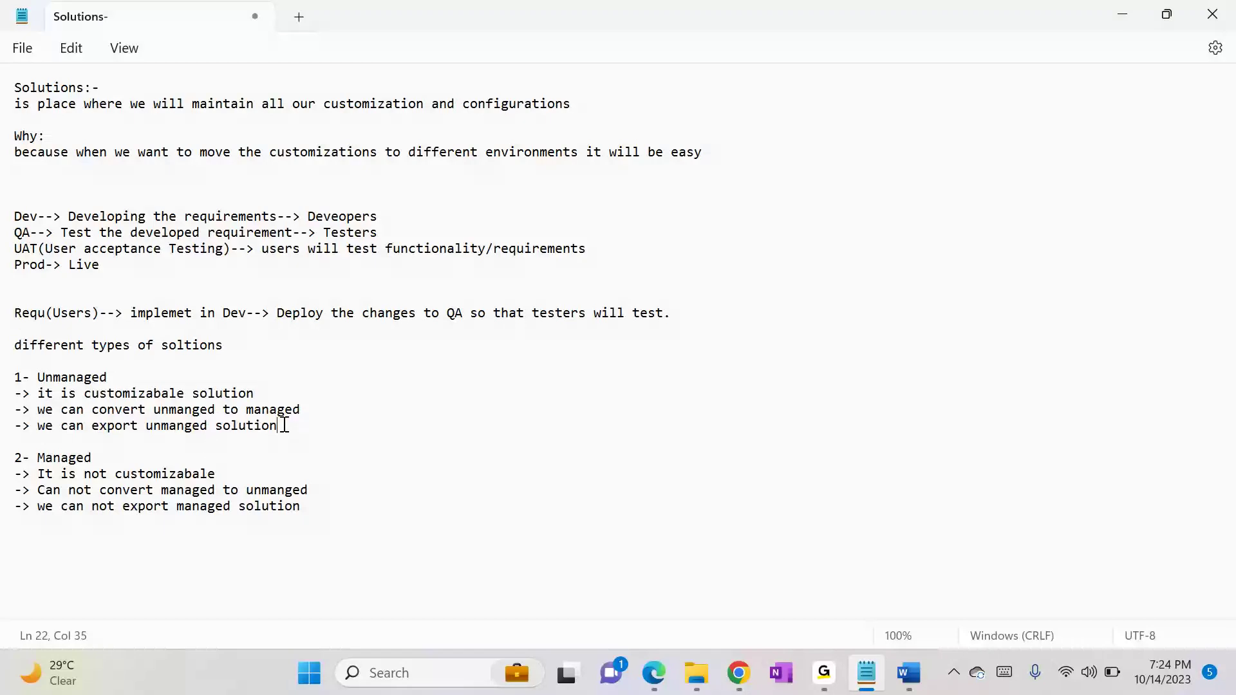
{"action": "key", "text": "Return"}
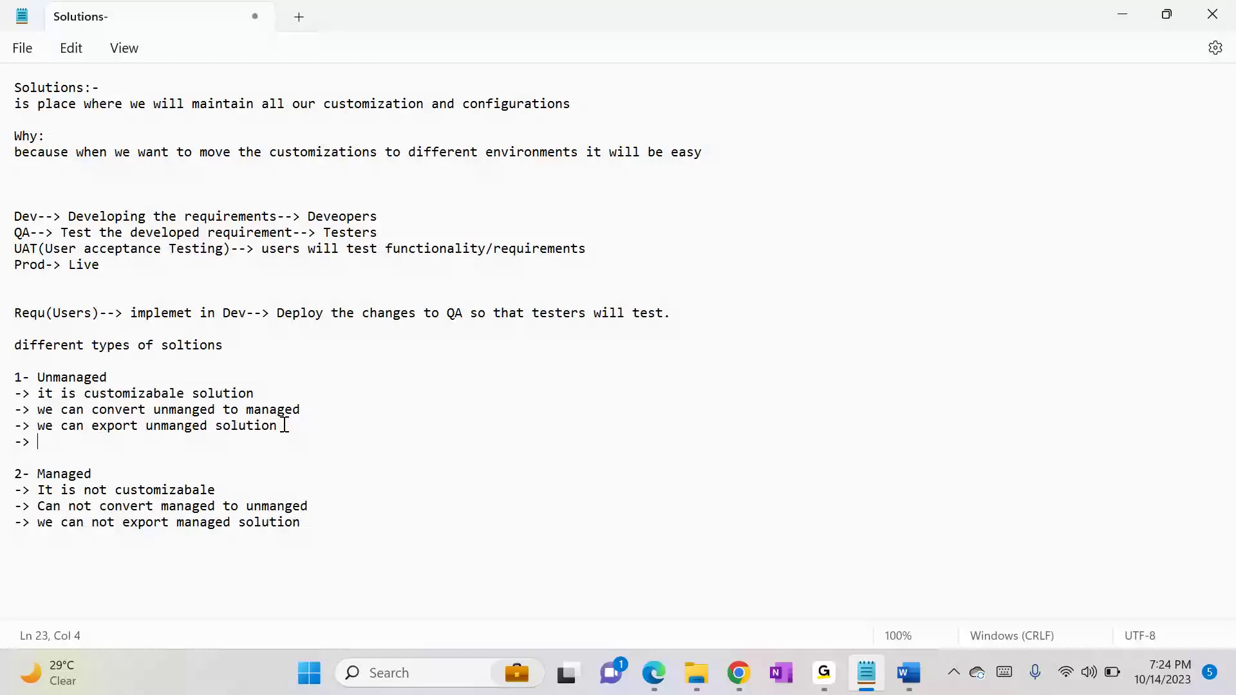
{"action": "type", "text": "-> if we delete a unmanaged soltion only soltu"}
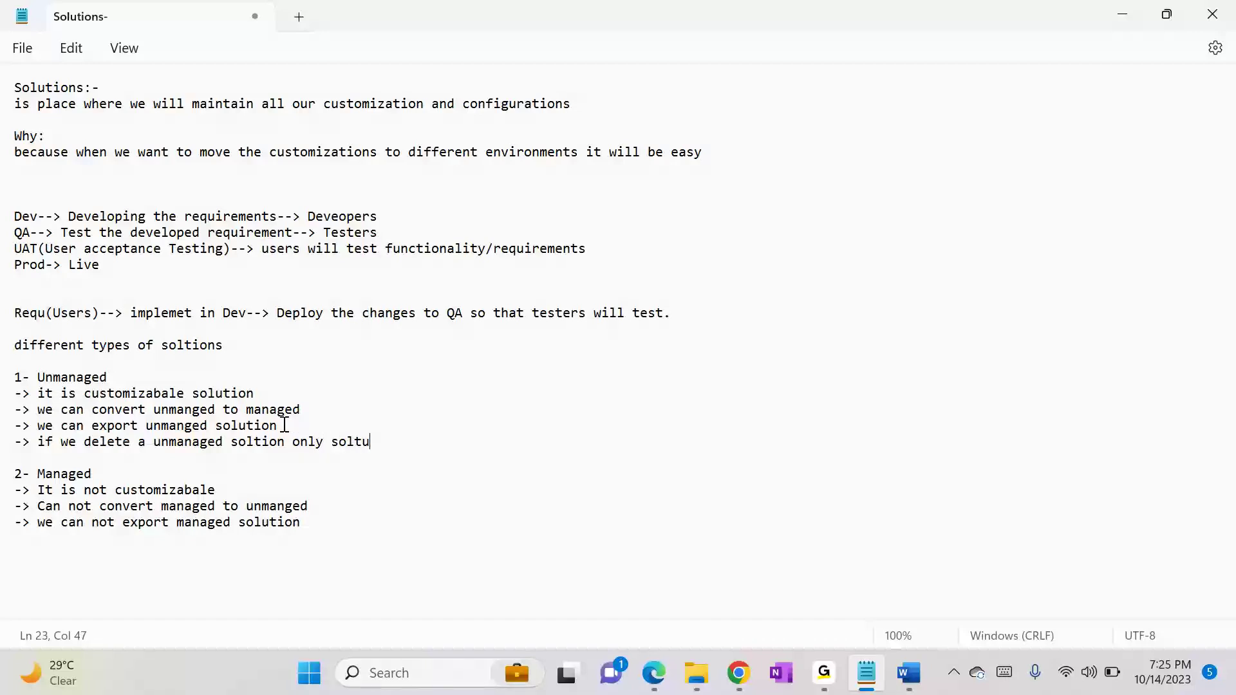
{"action": "key", "text": "BackSpace"}
{"action": "key", "text": "BackSpace"}
{"action": "key", "text": "BackSpace"}
{"action": "key", "text": "BackSpace"}
{"action": "type", "text": "ution get deleted but the components "}
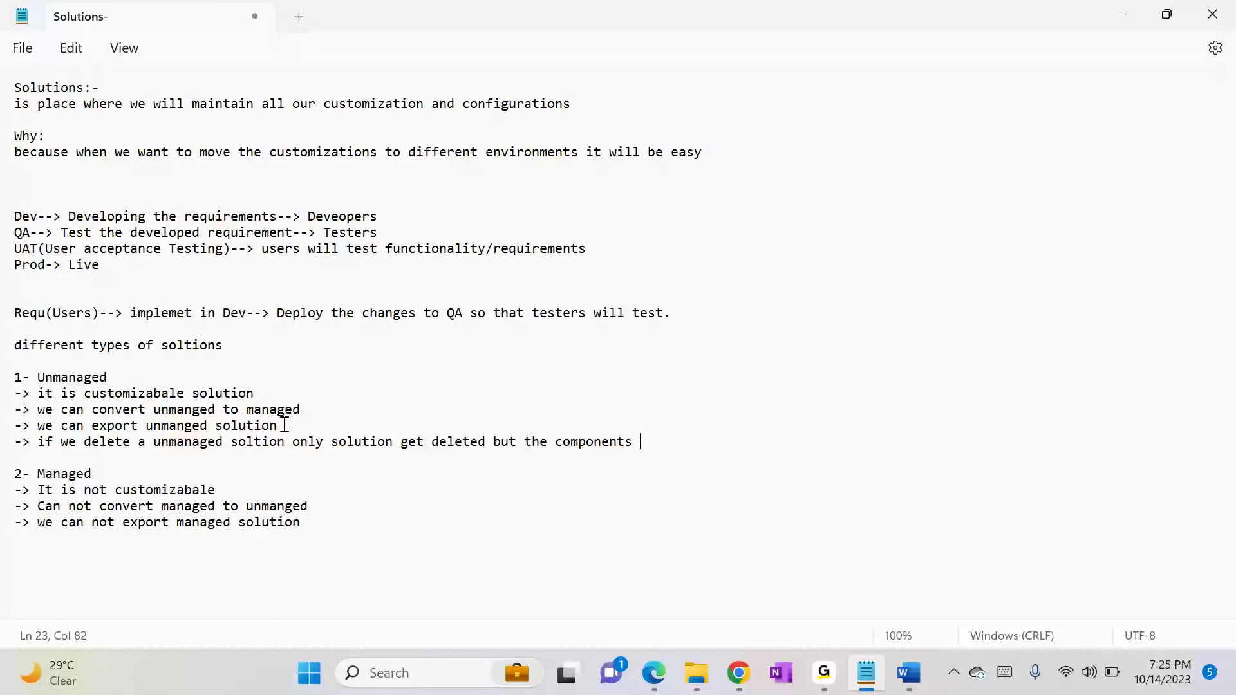
{"action": "type", "text": "pill not dele"}
Step: Switch back to the browser's solutions list and close the export wizard, accepting the loss of changes
{"action": "key", "text": "alt+Tab"}
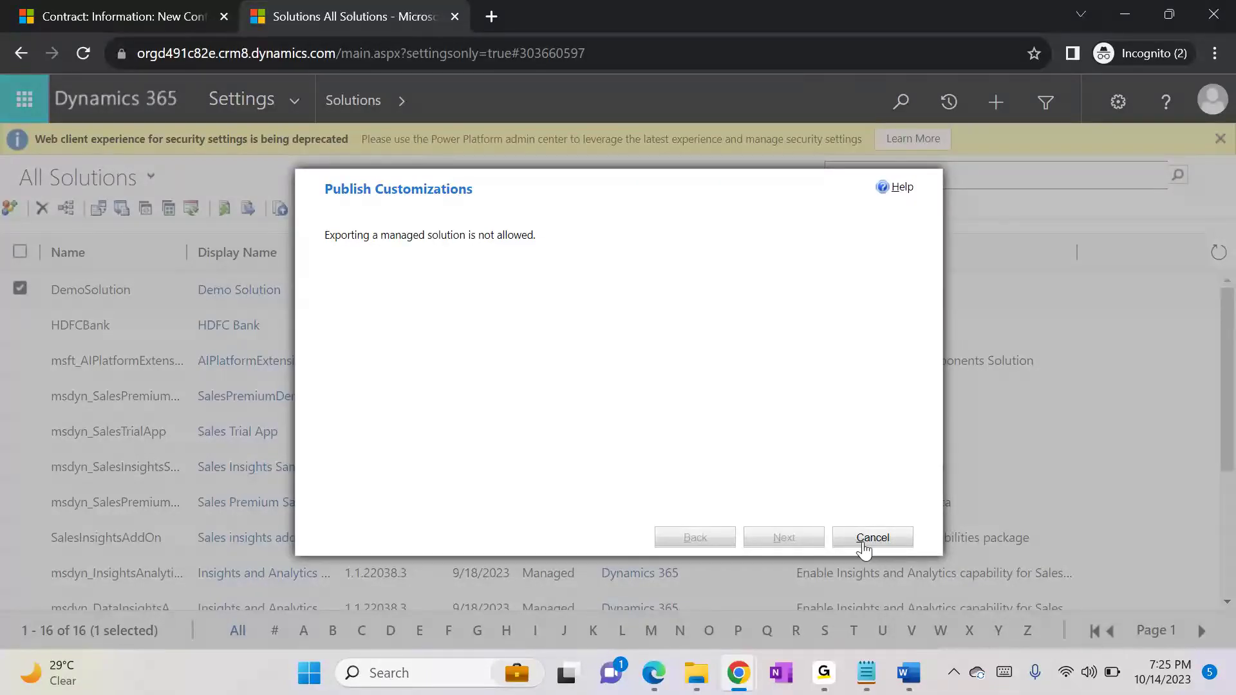
{"action": "left_click", "coordinate": [866, 540]}
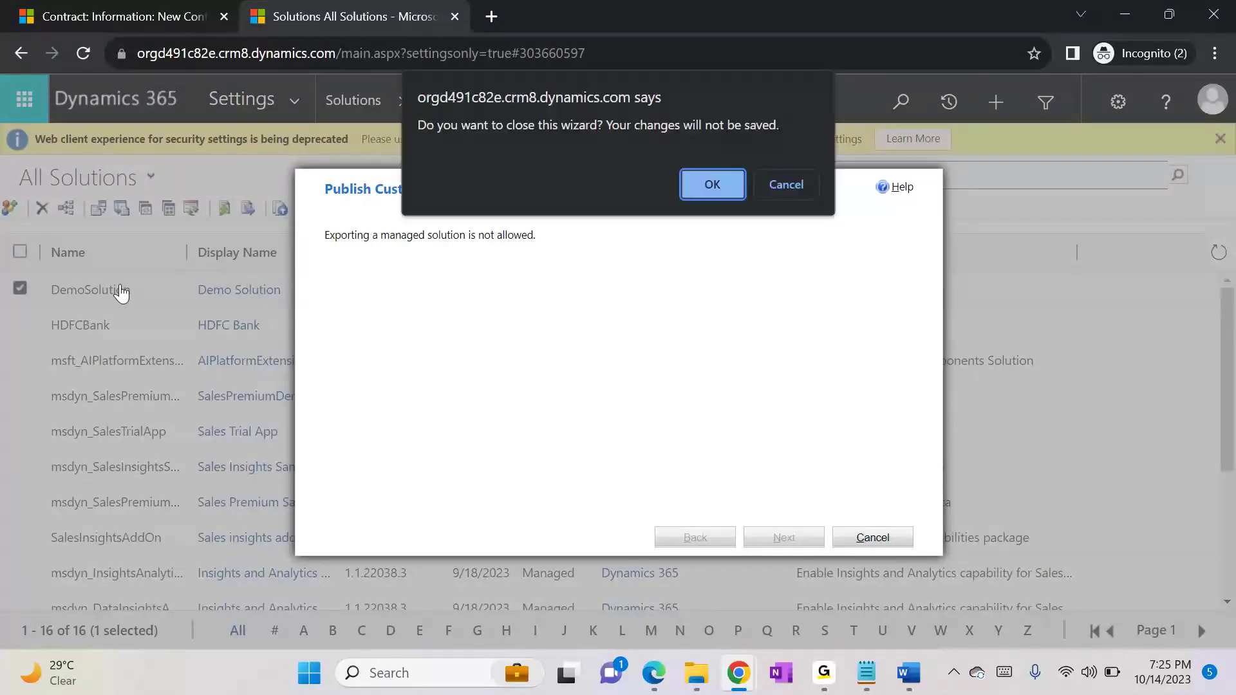
{"action": "left_click", "coordinate": [704, 185]}
Step: Select only the HDFC Bank solution, bring up its deletion confirmation, read what happens to its components, and cancel
{"action": "left_click", "coordinate": [20, 290]}
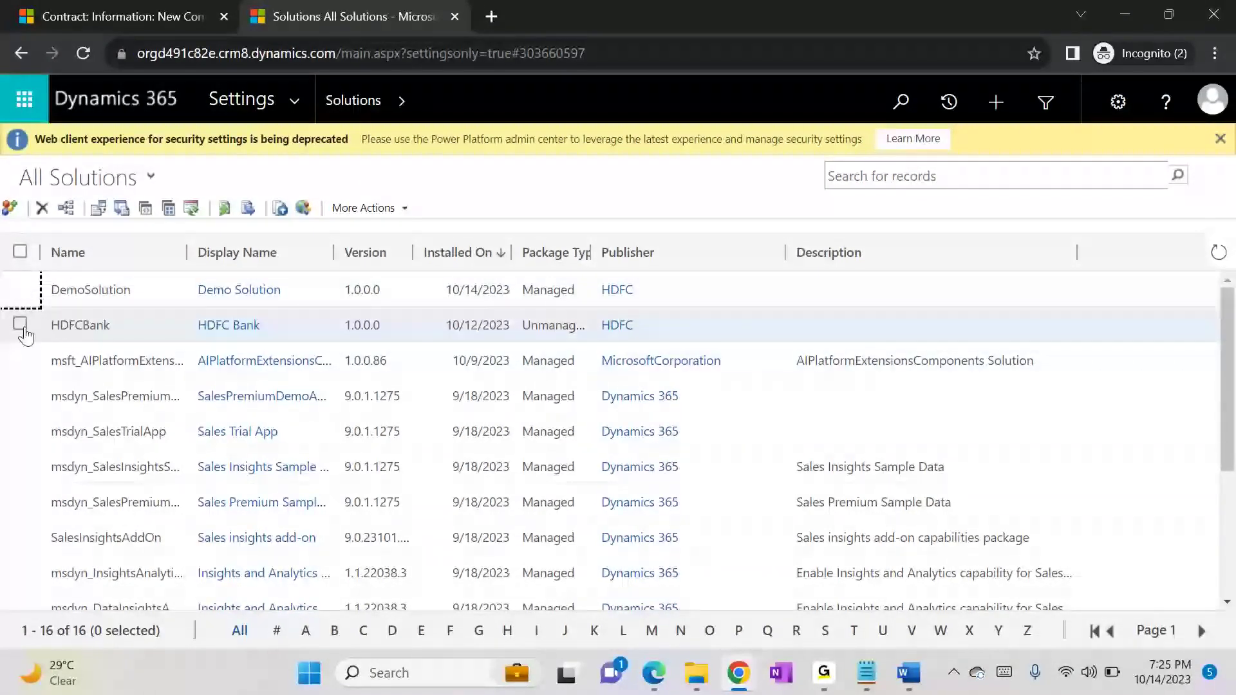
{"action": "left_click", "coordinate": [20, 324]}
{"action": "left_click", "coordinate": [41, 208]}
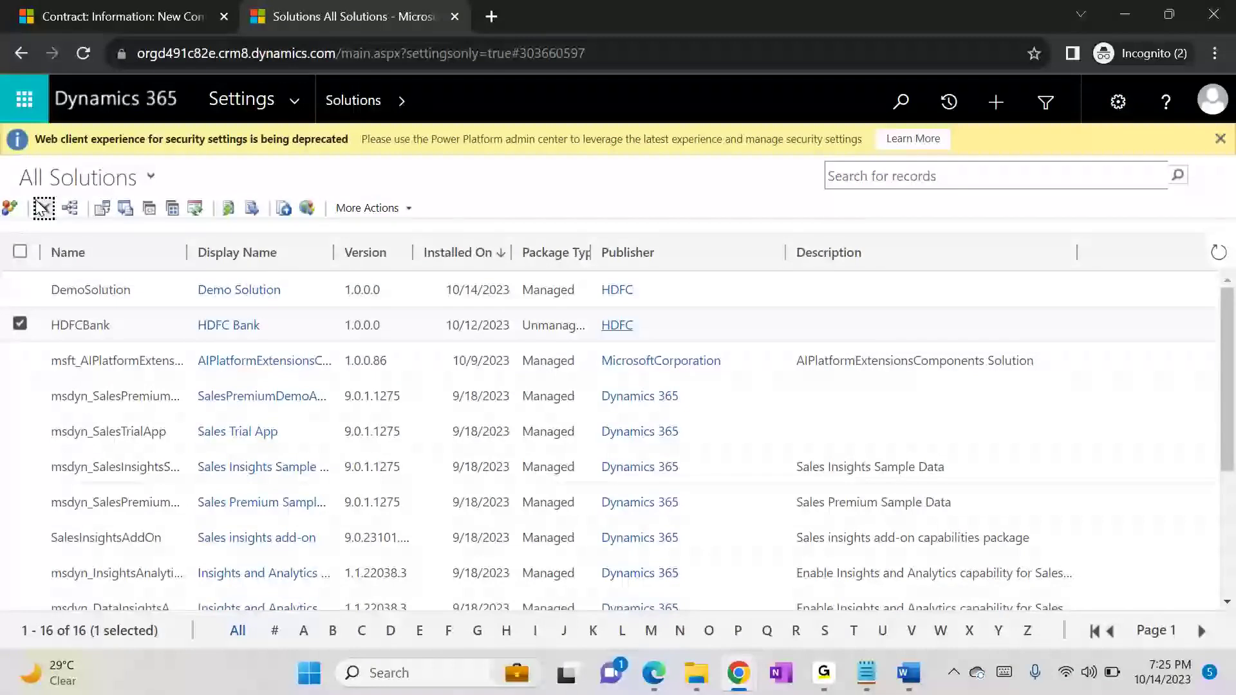
{"action": "left_click", "coordinate": [41, 207]}
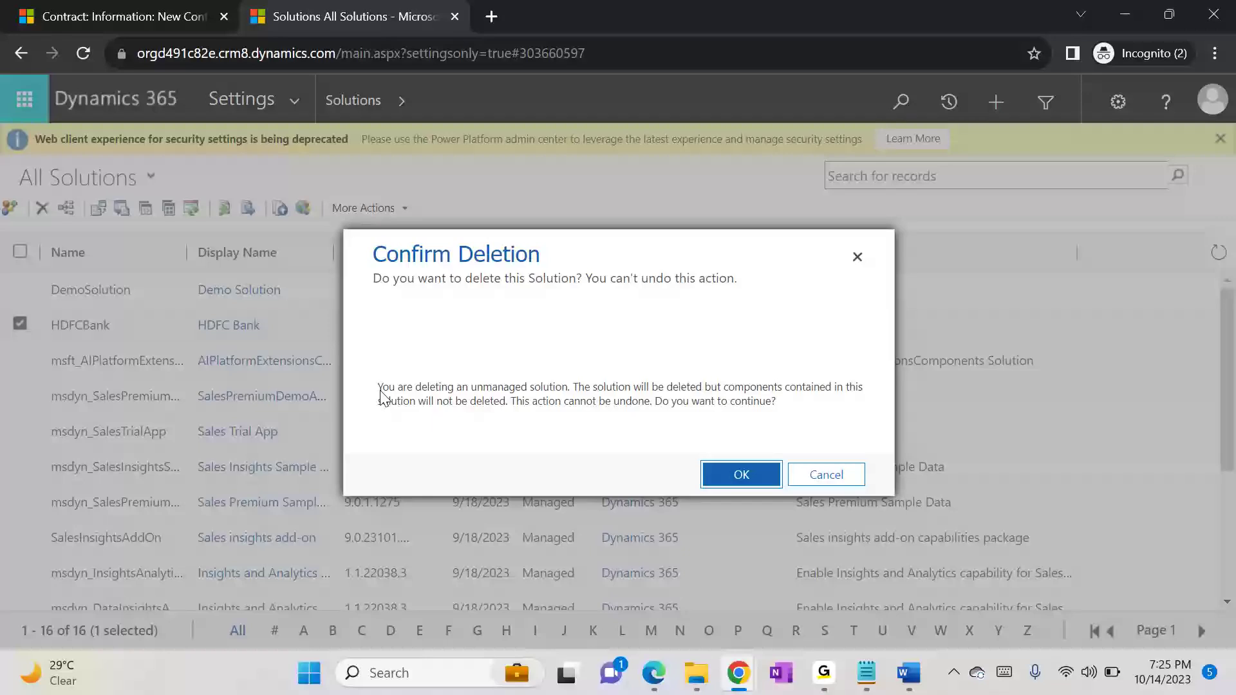
{"action": "left_click_drag", "start_coordinate": [384, 394], "coordinate": [573, 397]}
{"action": "left_click", "coordinate": [572, 395]}
{"action": "left_click_drag", "start_coordinate": [708, 393], "coordinate": [516, 405]}
{"action": "left_click", "coordinate": [515, 405]}
{"action": "left_click", "coordinate": [826, 474]}
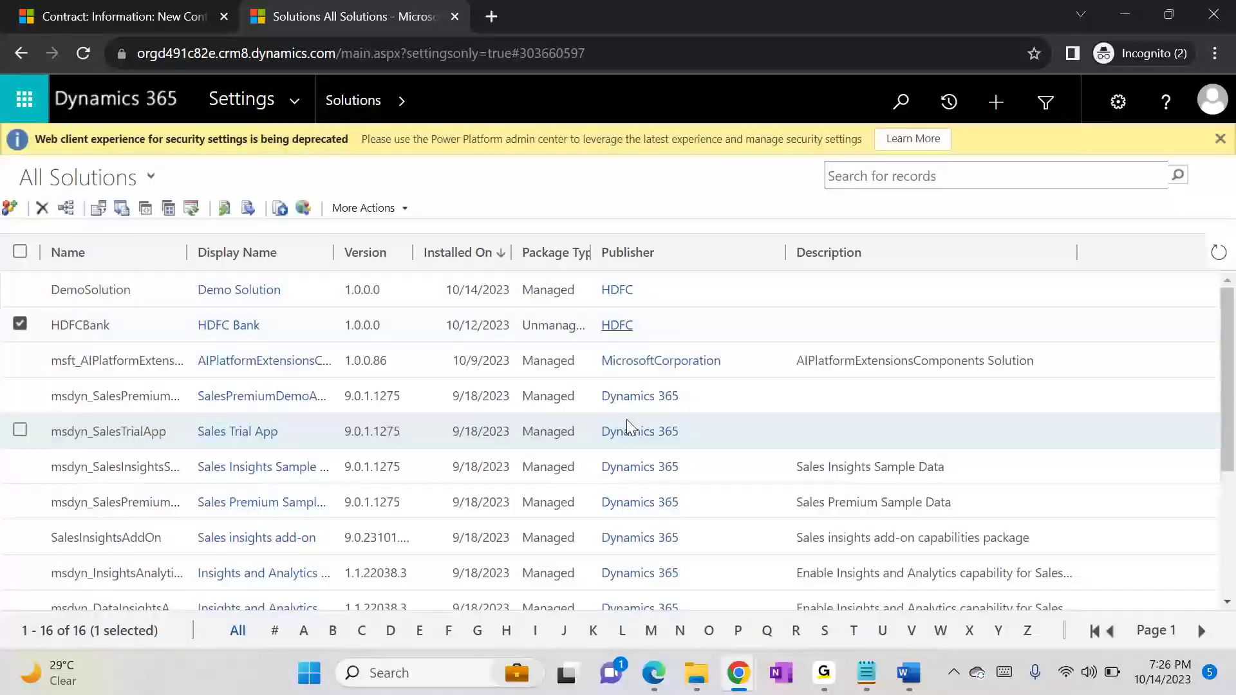
Step: Check the HDFC Bank solution's components, close its window, and delete the solution
{"action": "left_click", "coordinate": [227, 325]}
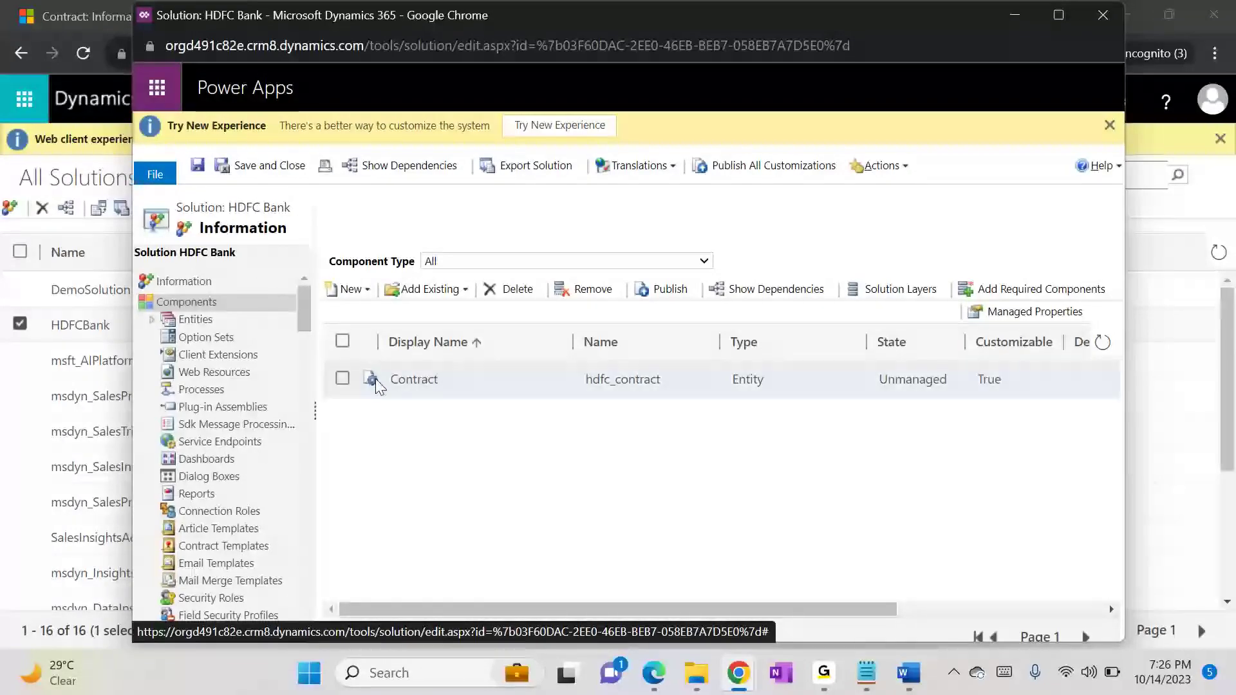
{"action": "left_click", "coordinate": [1091, 22]}
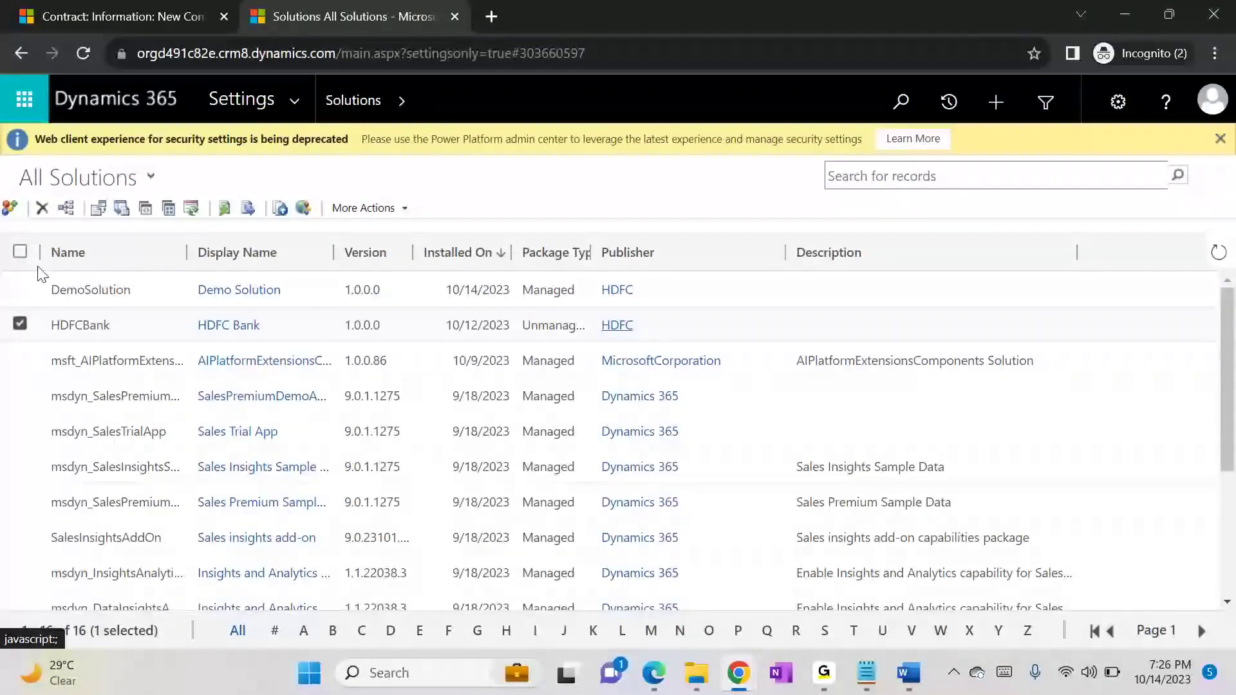
{"action": "left_click", "coordinate": [42, 208]}
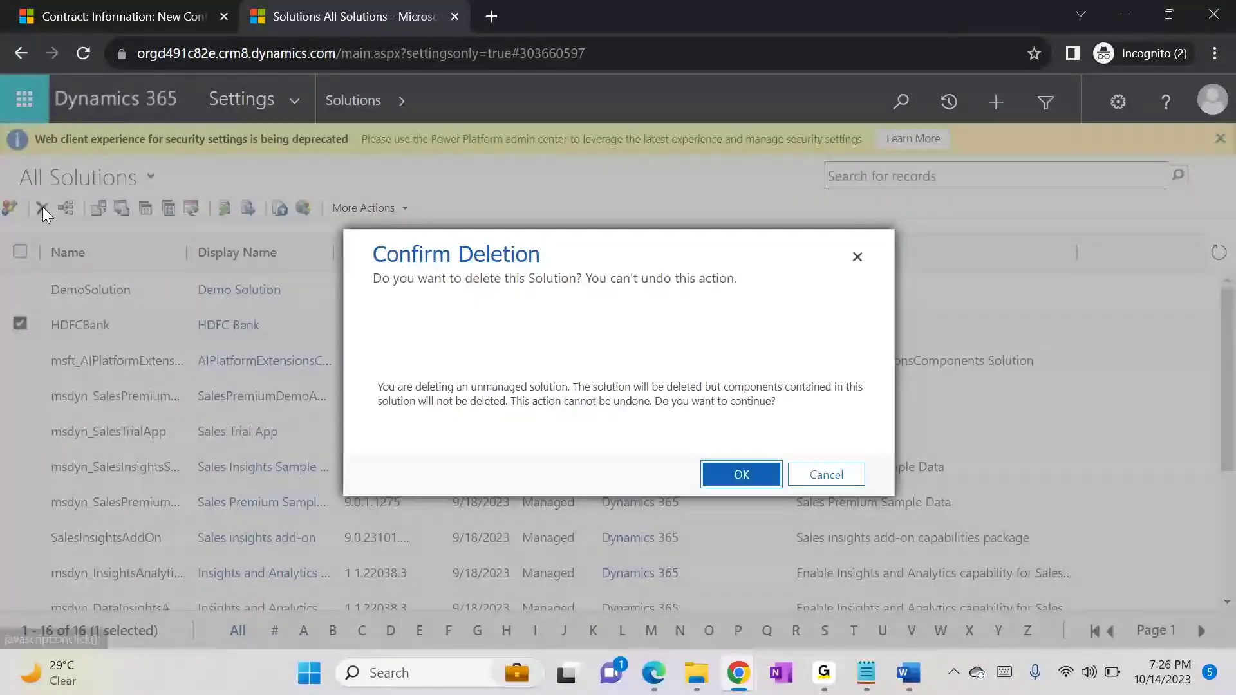
{"action": "left_click", "coordinate": [739, 476]}
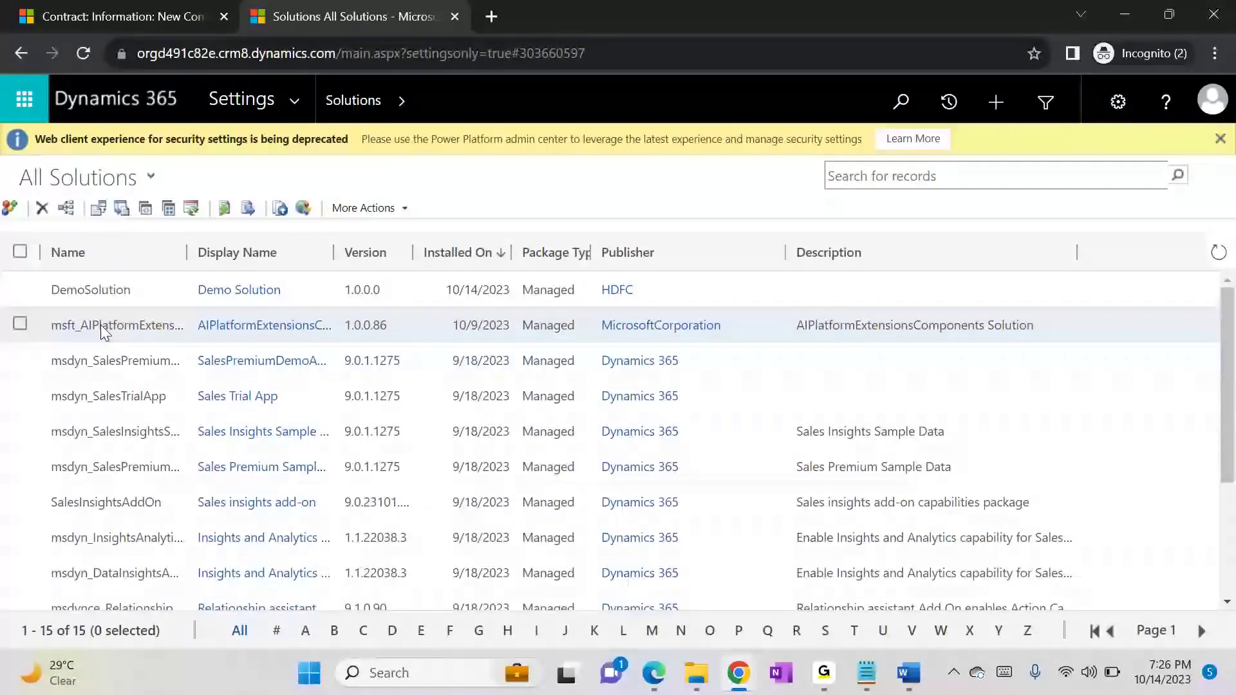
Step: Go to the Customizations area of Settings and open the Default Solution for customizing the system
{"action": "left_click", "coordinate": [284, 91]}
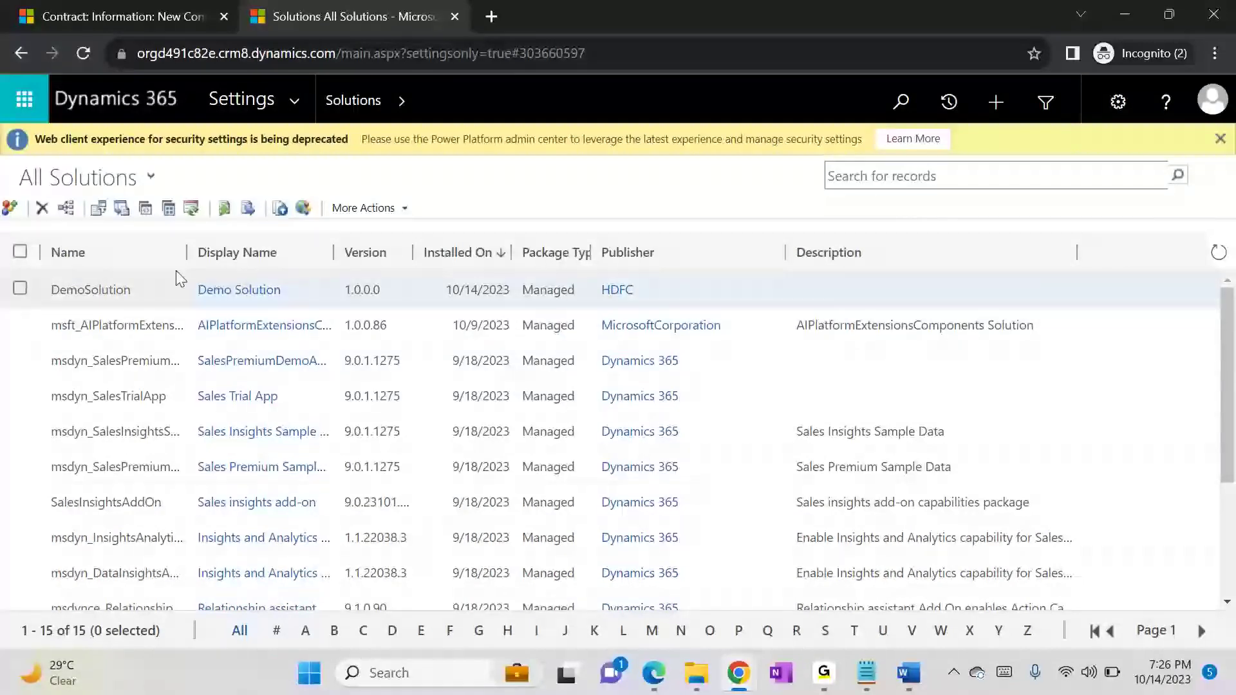
{"action": "left_click", "coordinate": [302, 113]}
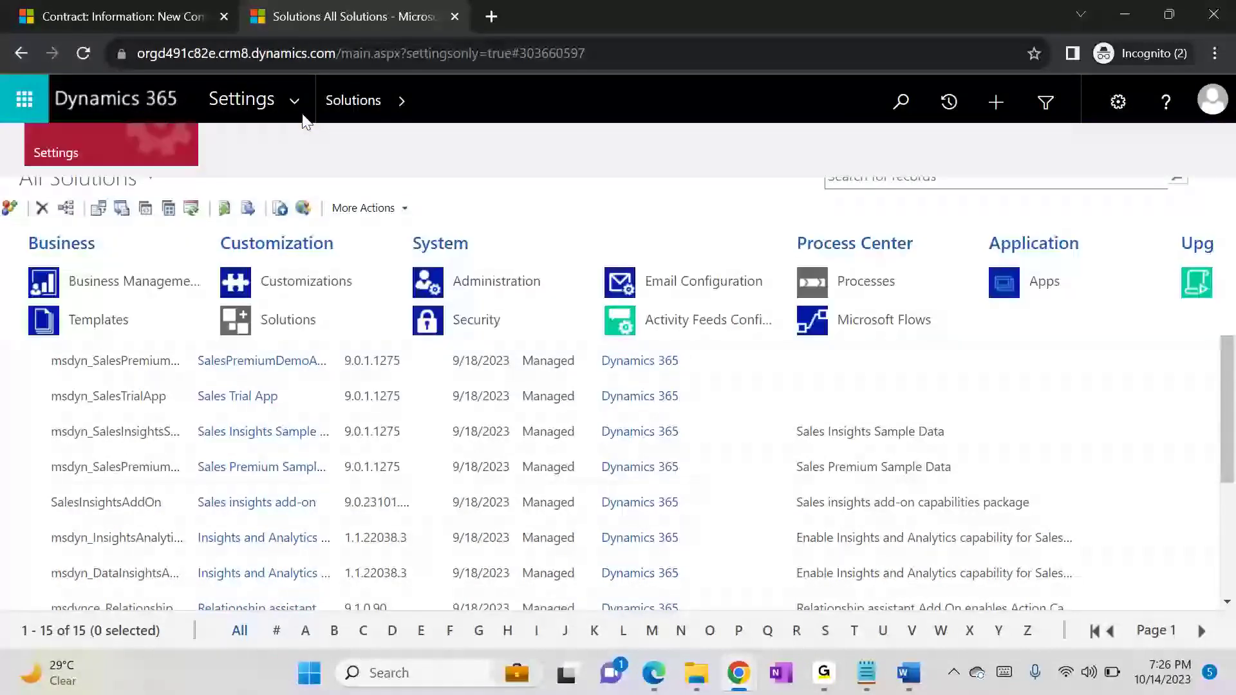
{"action": "left_click", "coordinate": [291, 280]}
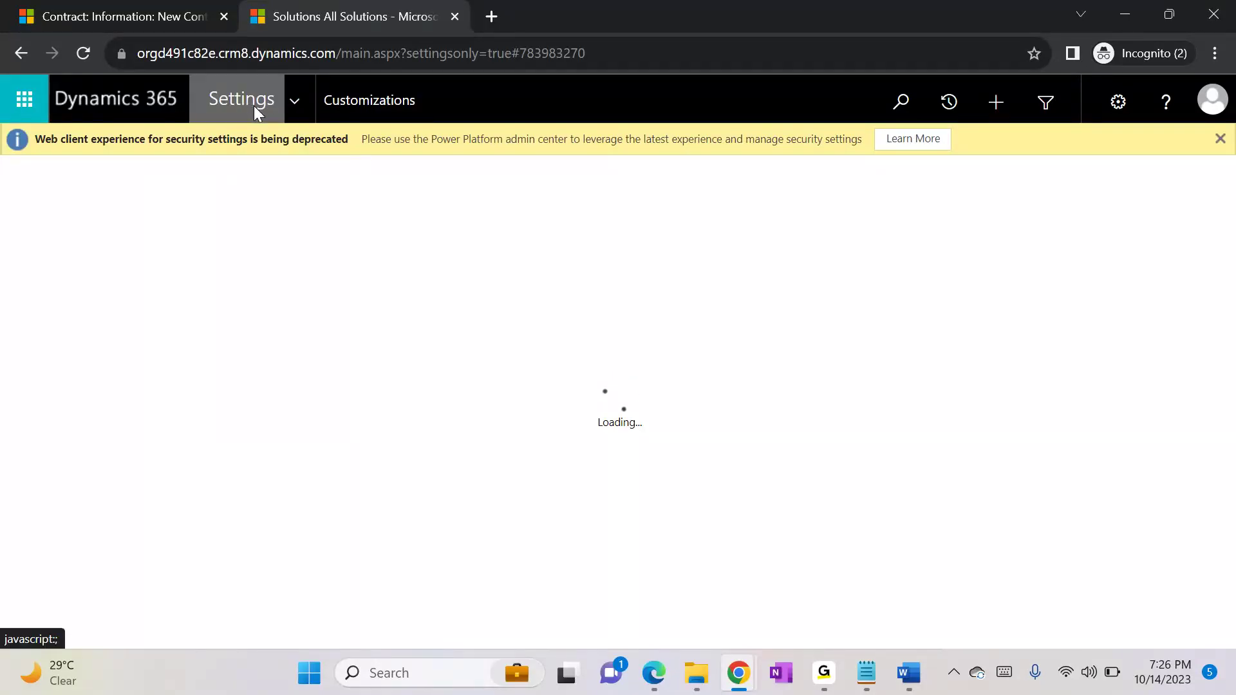
{"action": "left_click", "coordinate": [129, 245]}
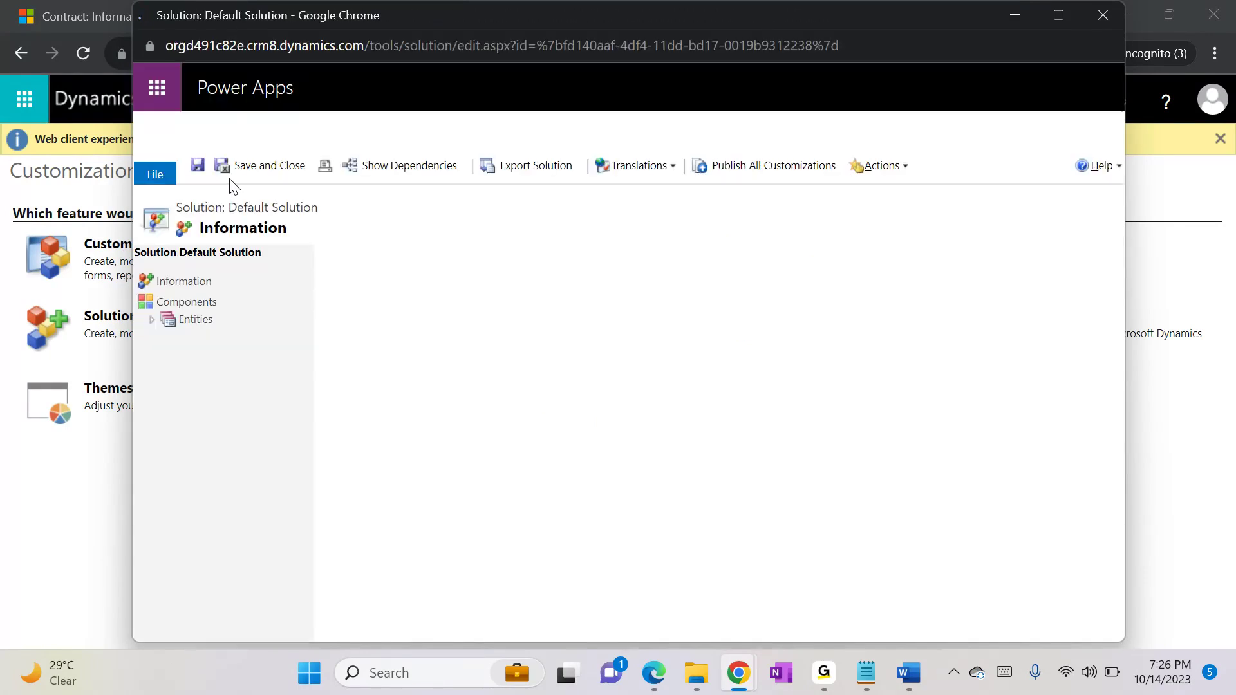
Step: Find the custom Contract entity in the Default Solution, examine its schema name, and minimize the window
{"action": "left_click", "coordinate": [153, 323]}
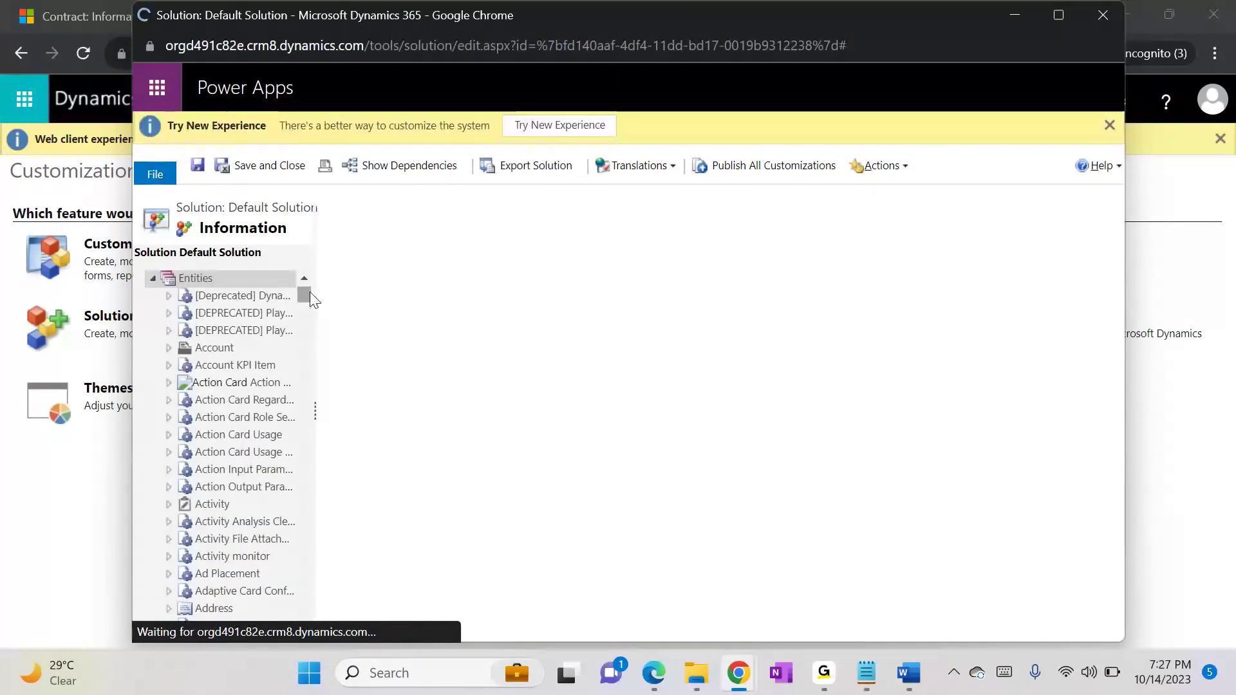
{"action": "left_click_drag", "start_coordinate": [306, 294], "coordinate": [308, 353]}
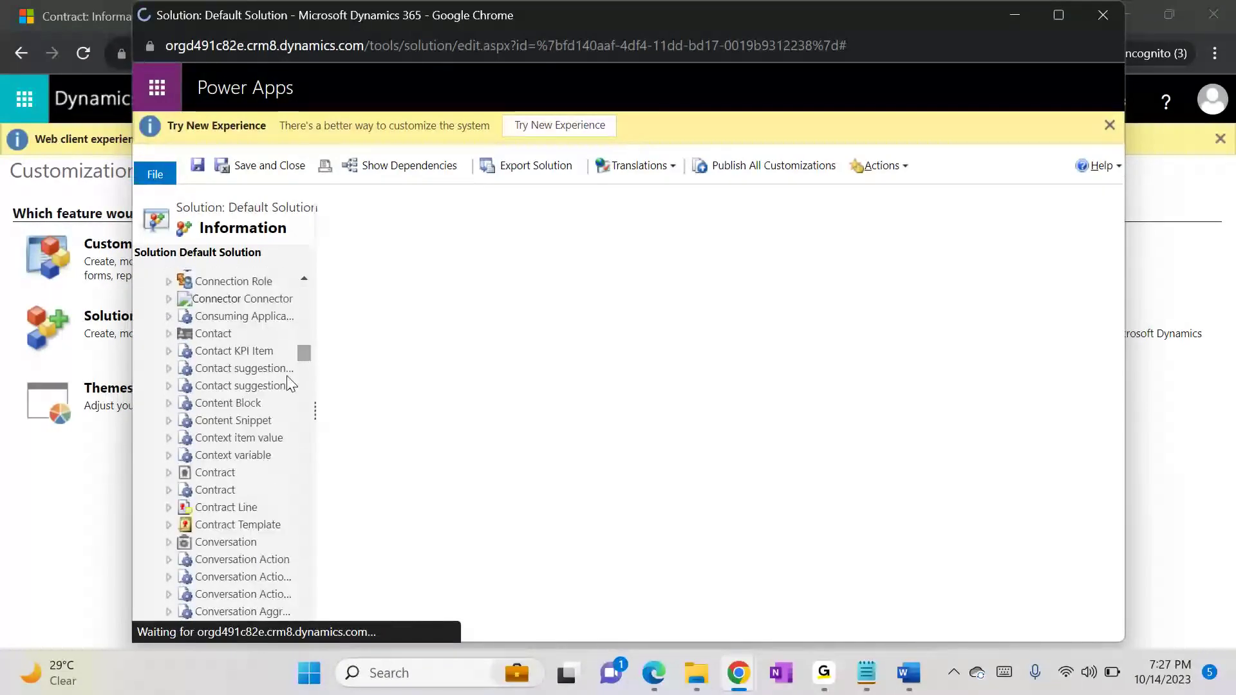
{"action": "left_click", "coordinate": [214, 492]}
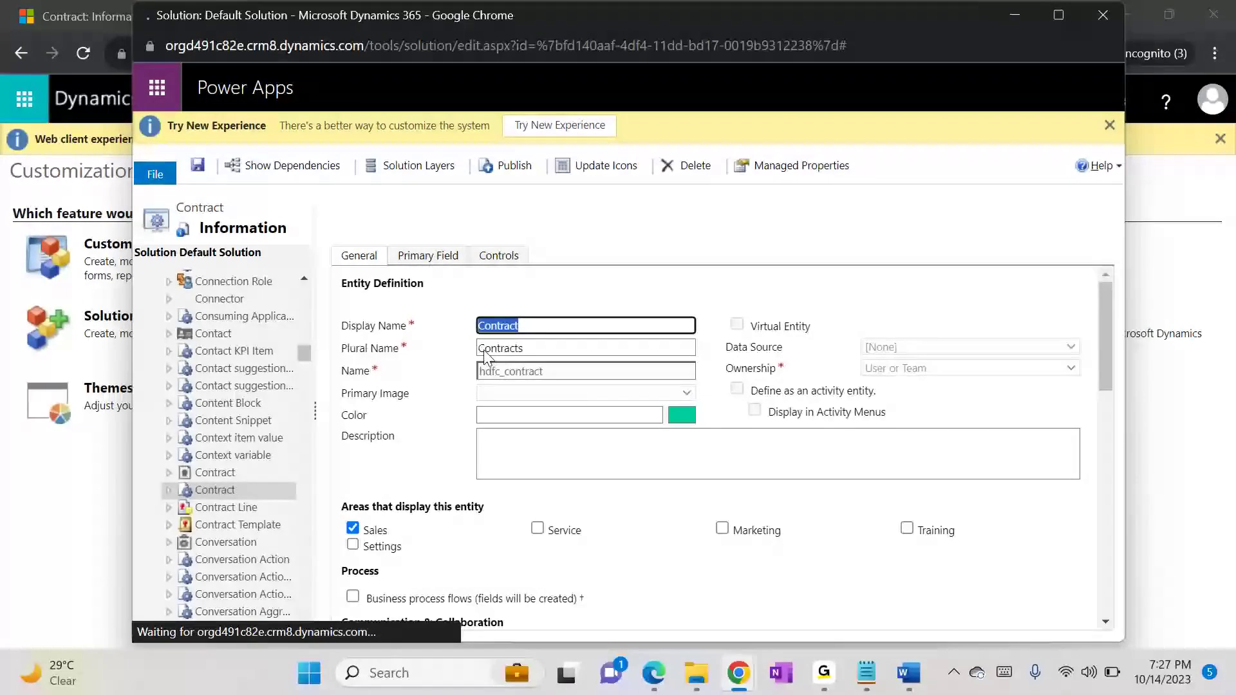
{"action": "double_click", "coordinate": [489, 372]}
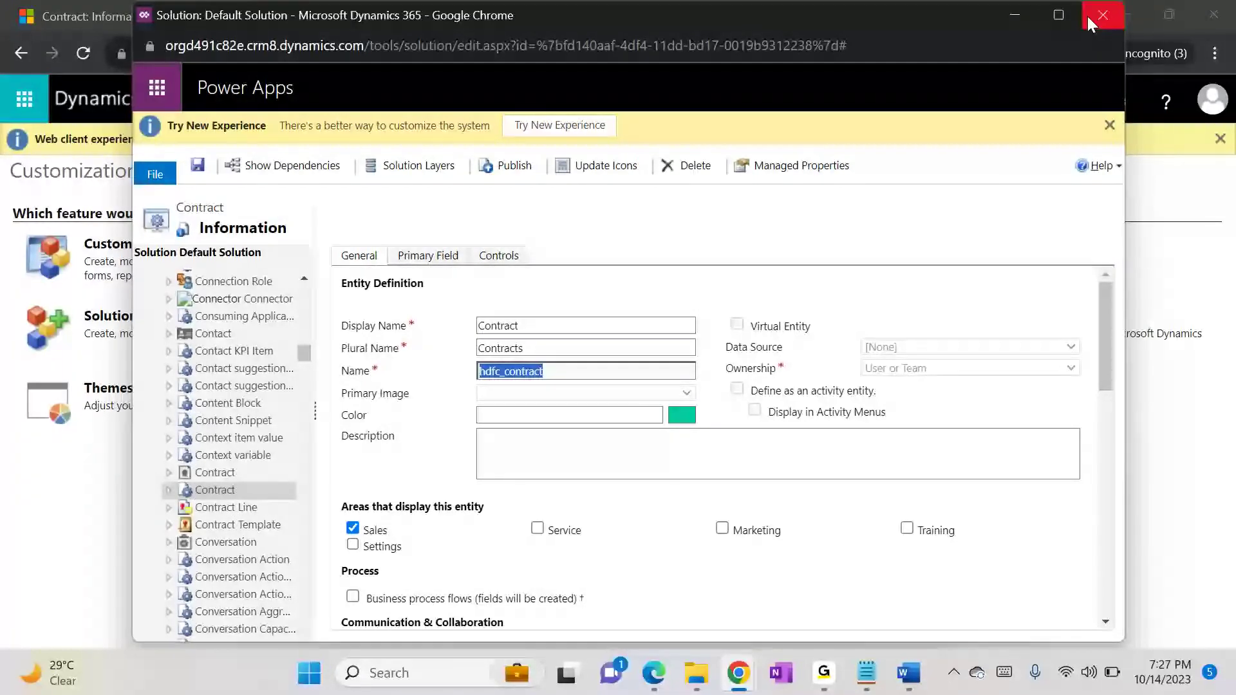
{"action": "left_click", "coordinate": [1021, 12]}
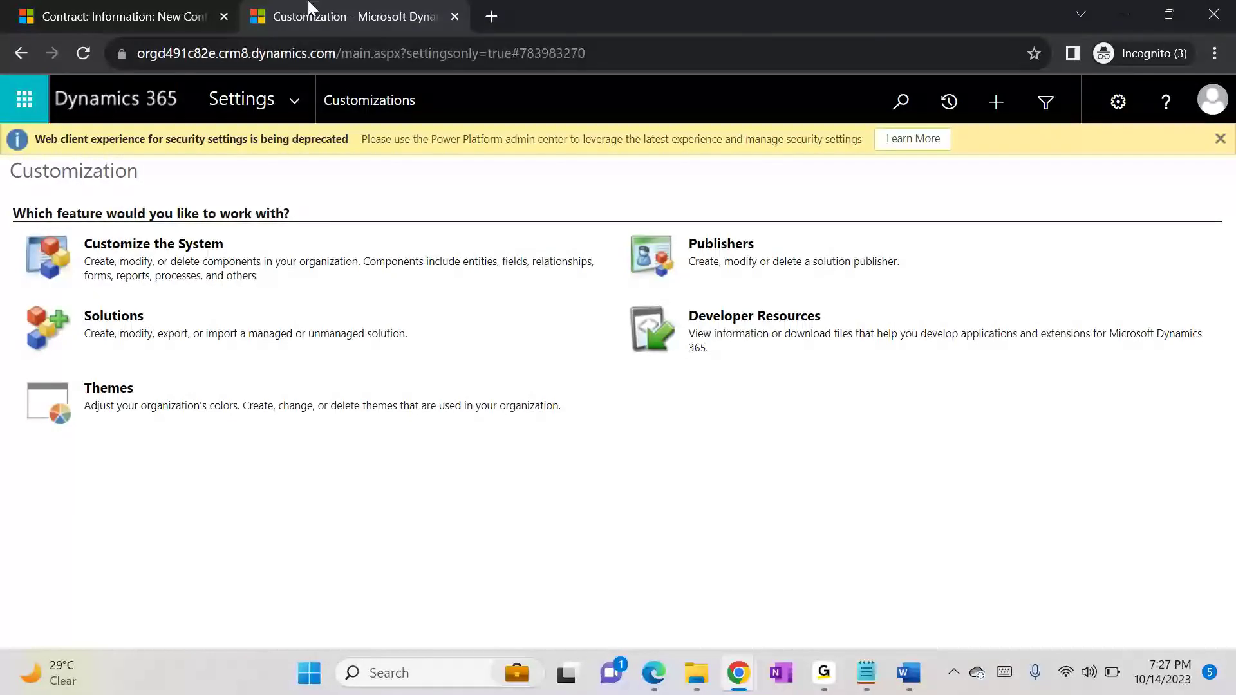
Step: Switch to the Notepad notes and add a "->" line at the end of the Managed section, copying in the Unmanaged section's deletion note
{"action": "left_click", "coordinate": [864, 688]}
{"action": "left_click", "coordinate": [390, 528]}
{"action": "key", "text": "Return"}
{"action": "type", "text": "->"}
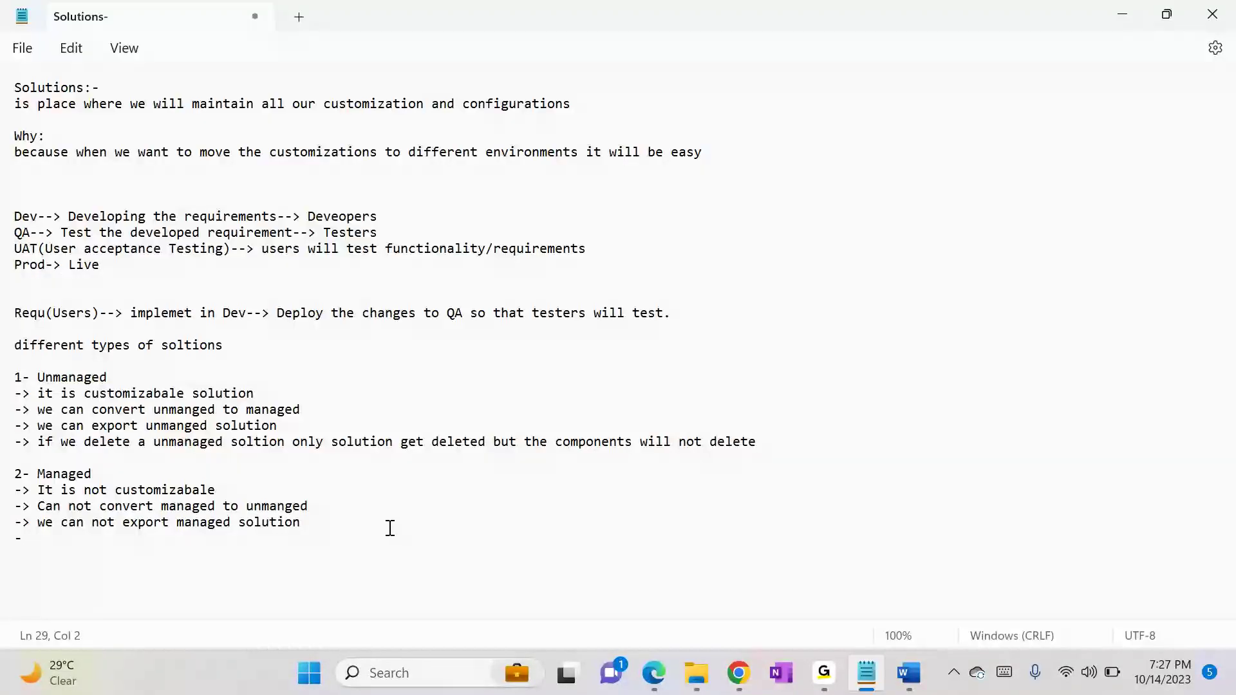
{"action": "left_click_drag", "start_coordinate": [770, 444], "coordinate": [43, 444]}
{"action": "key", "text": "ctrl+c"}
{"action": "key", "text": "Down"}
{"action": "key", "text": "Down"}
{"action": "key", "text": "Down"}
{"action": "key", "text": "Down"}
{"action": "key", "text": "Down"}
{"action": "key", "text": "Down"}
{"action": "key", "text": "ctrl+v"}
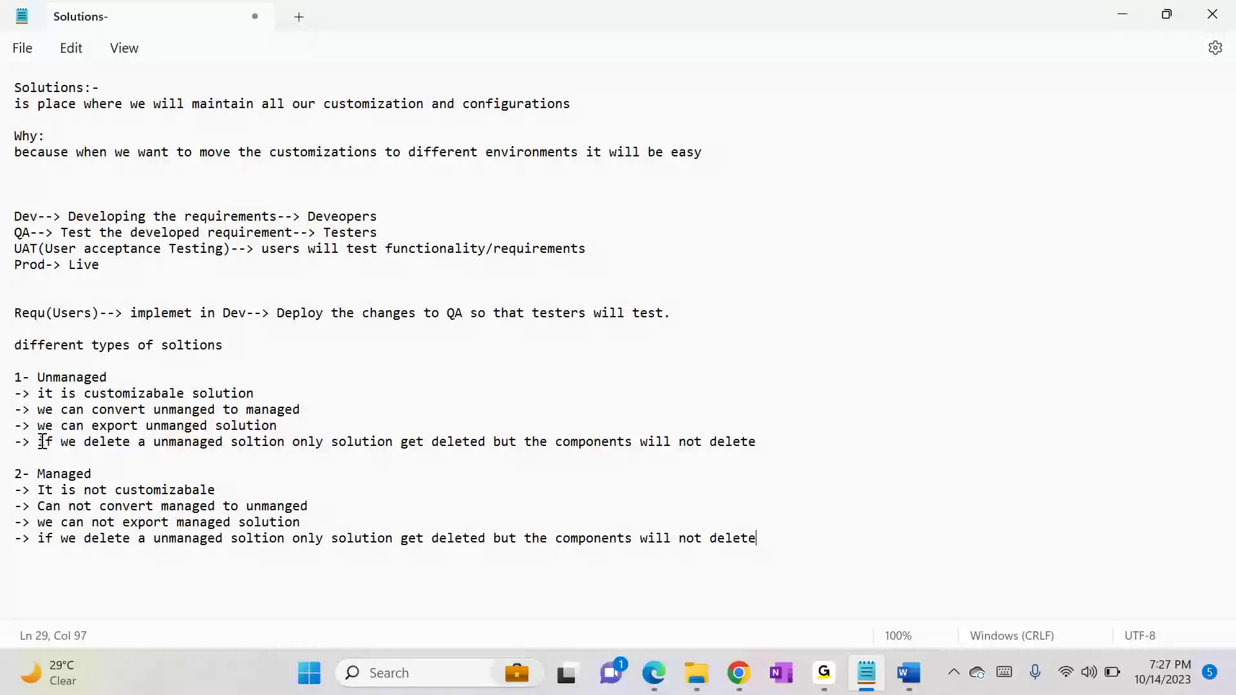
Step: Reword the last Managed note to begin "if we delete a managed soltion along with the solution all components"
{"action": "left_click", "coordinate": [169, 539]}
{"action": "key", "text": "BackSpace"}
{"action": "key", "text": "BackSpace"}
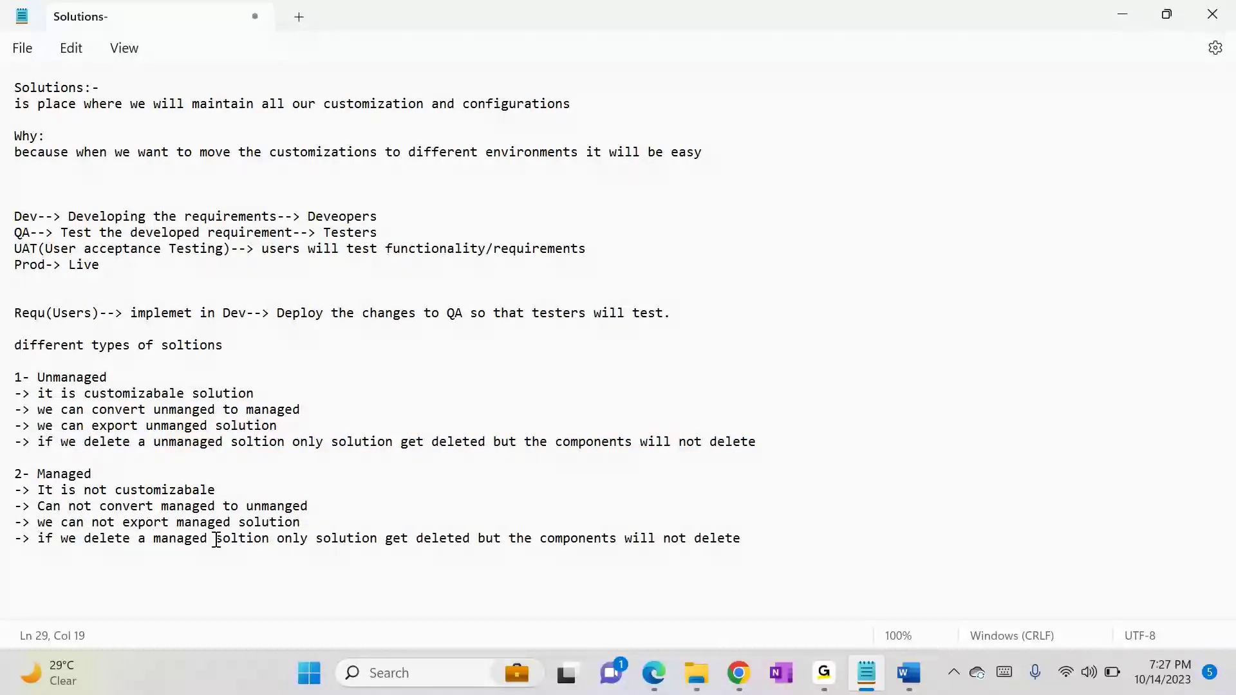
{"action": "double_click", "coordinate": [296, 540]}
{"action": "type", "text": "along "}
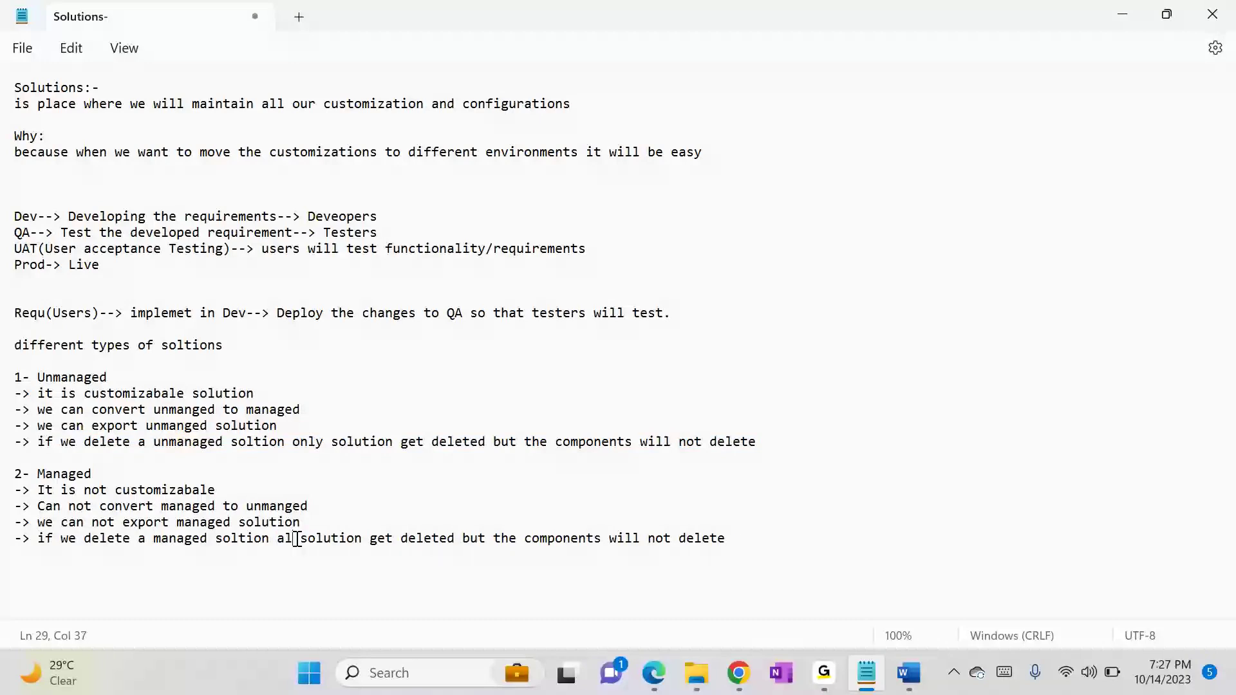
{"action": "type", "text": "with the"}
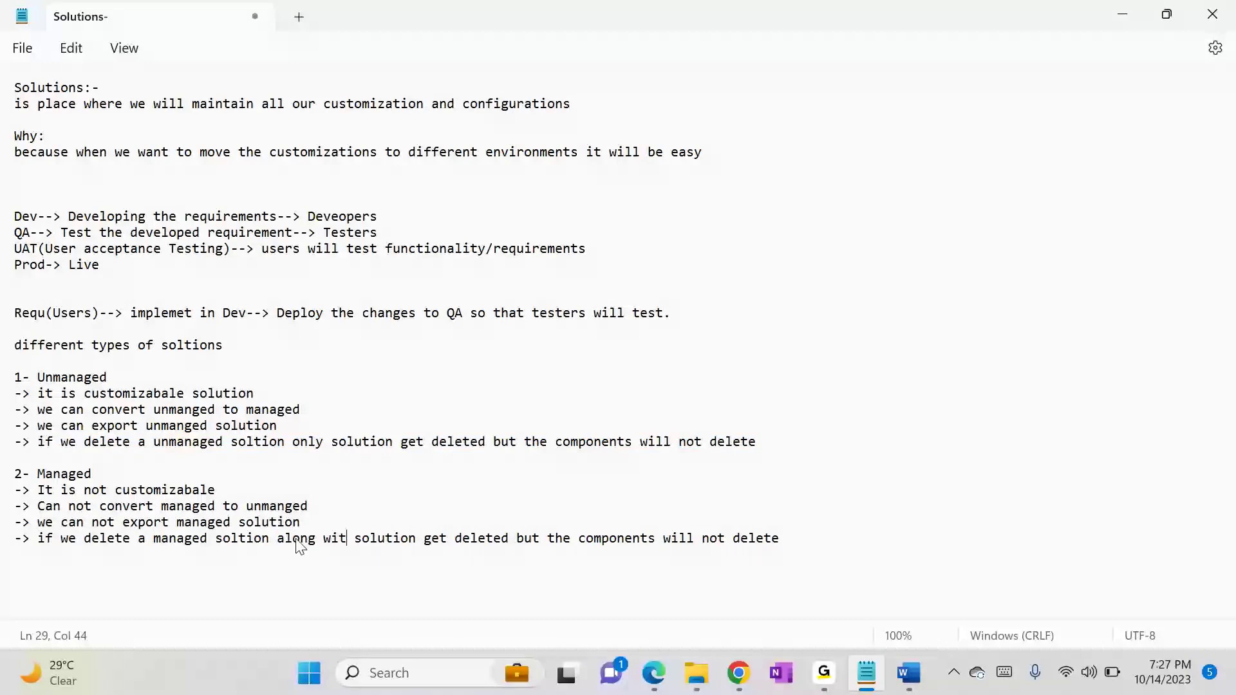
{"action": "left_click_drag", "start_coordinate": [463, 541], "coordinate": [605, 539]}
{"action": "type", "text": "all"}
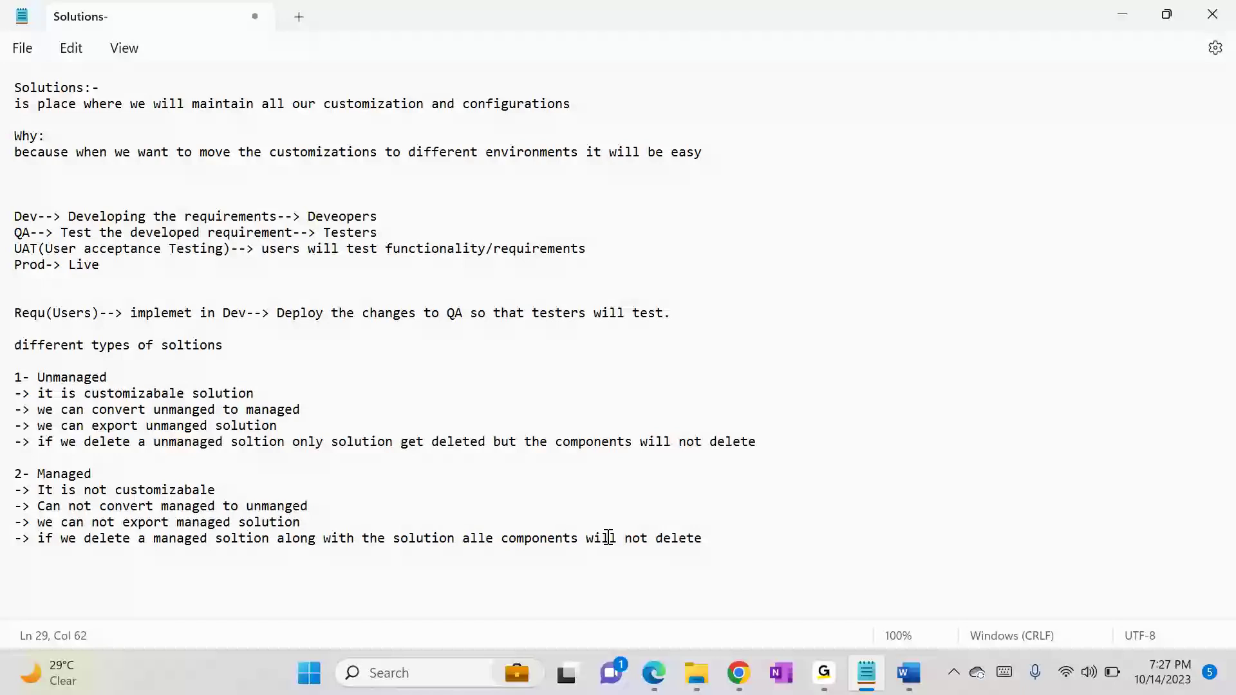
{"action": "key", "text": "Delete"}
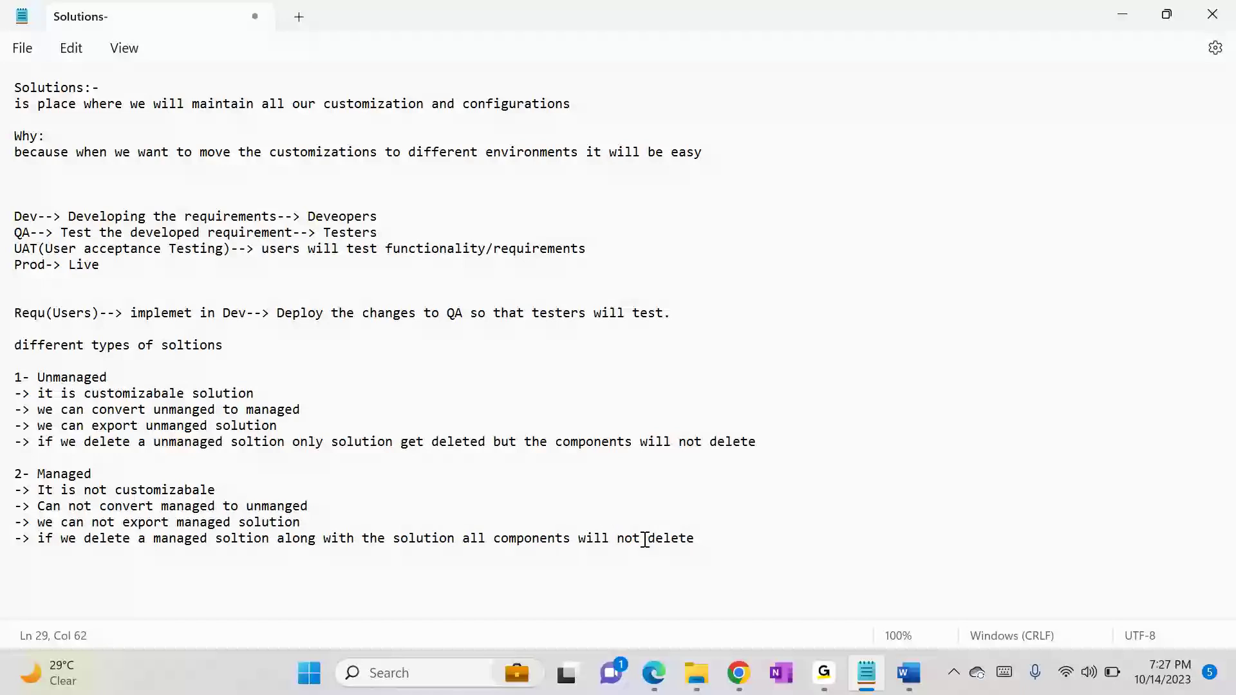
Step: Insert "in that solution" after "all components" in the last Managed note and change its ending to "will be deleted"
{"action": "left_click", "coordinate": [573, 539]}
{"action": "type", "text": "in that "}
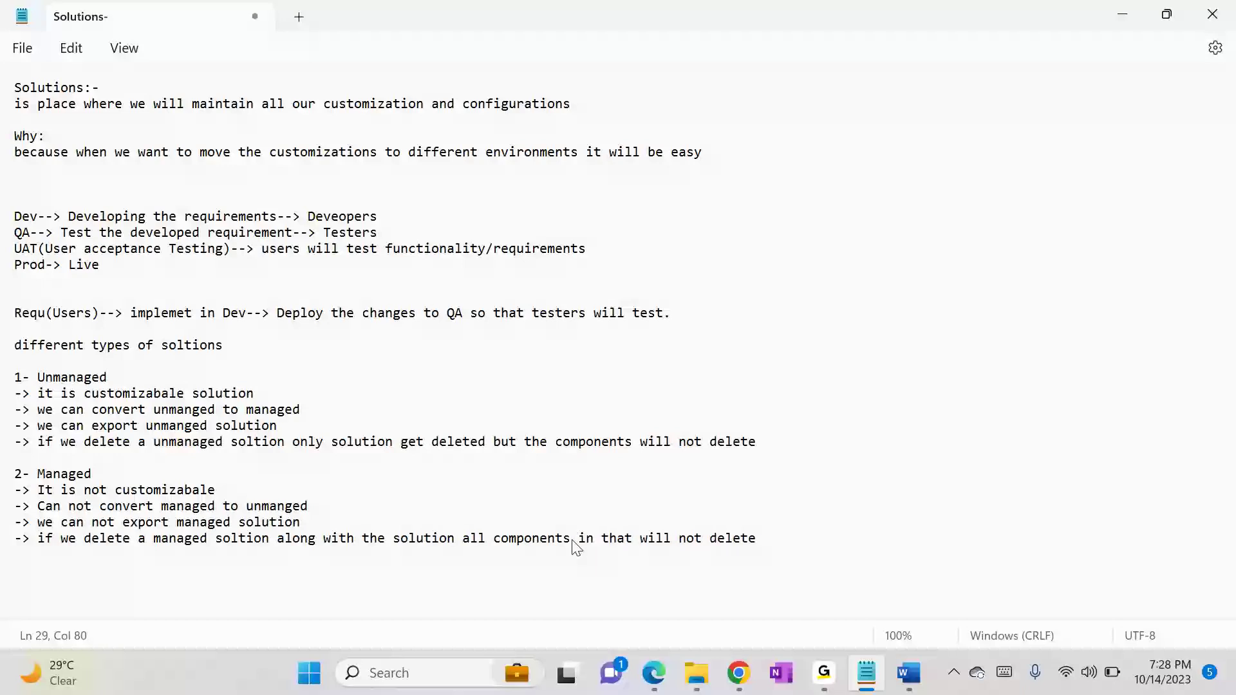
{"action": "type", "text": "solution"}
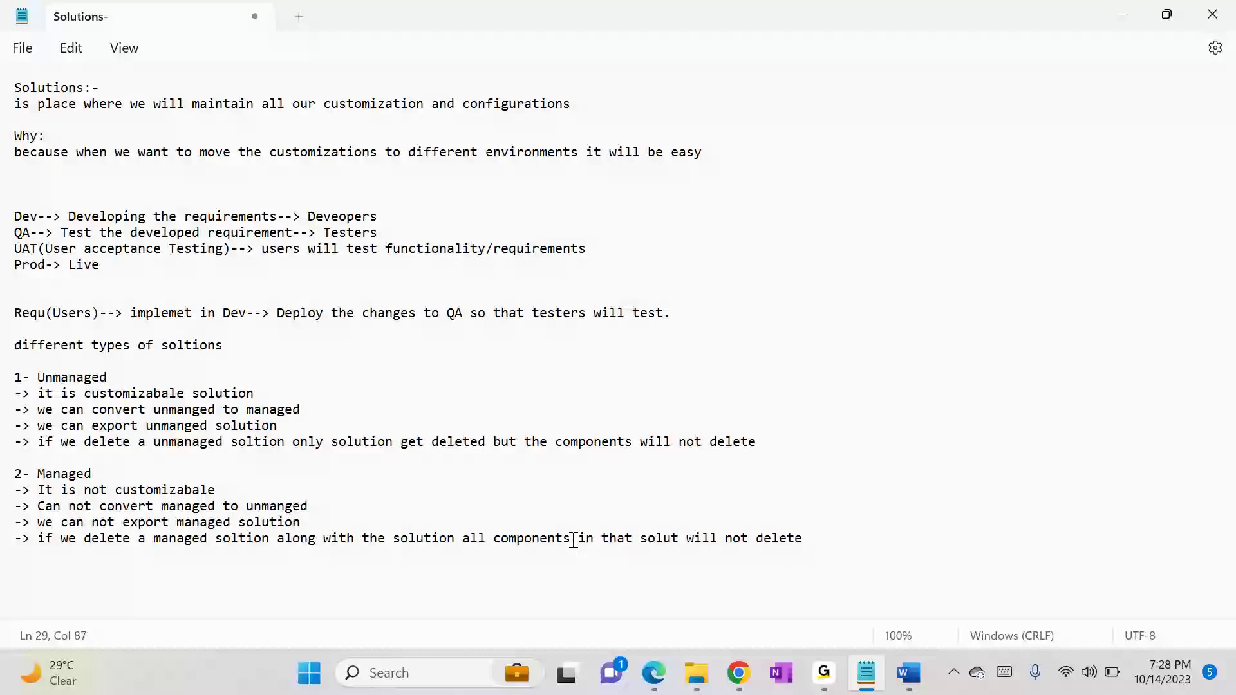
{"action": "key", "text": "Right"}
{"action": "key", "text": "Right"}
{"action": "key", "text": "Right"}
{"action": "key", "text": "Right"}
{"action": "key", "text": "BackSpace"}
{"action": "key", "text": "BackSpace"}
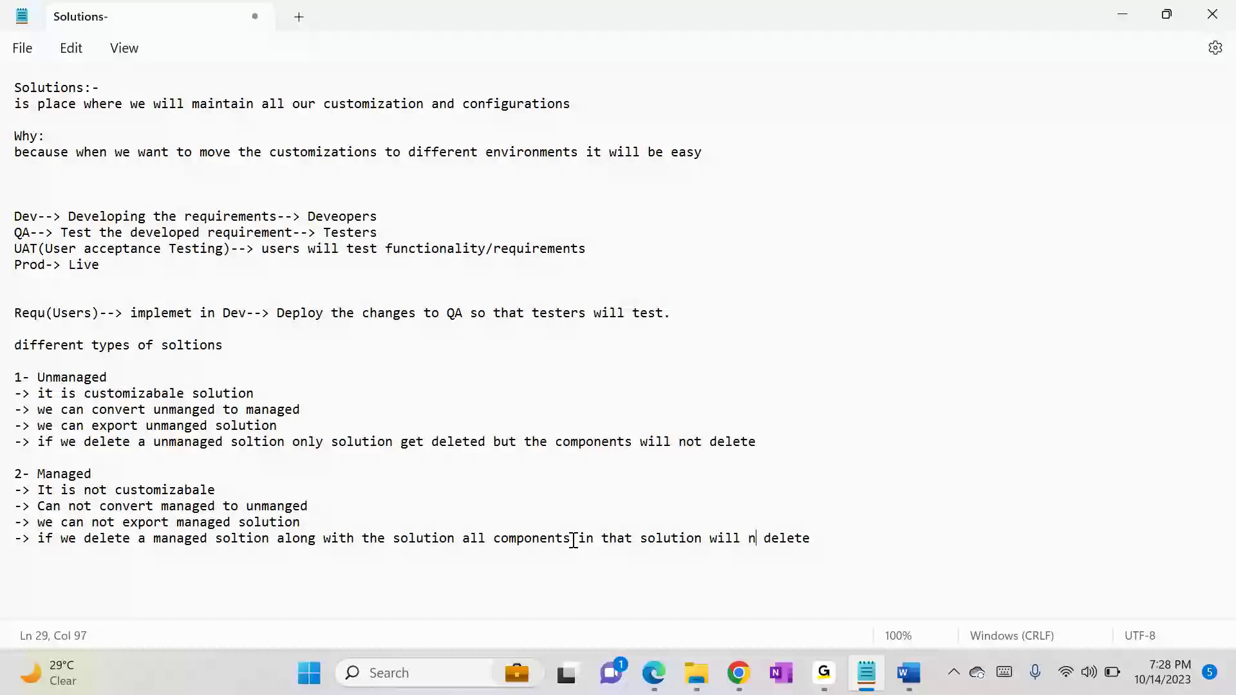
{"action": "key", "text": "BackSpace"}
{"action": "type", "text": "be"}
{"action": "key", "text": "Right"}
{"action": "key", "text": "Right"}
{"action": "key", "text": "Right"}
{"action": "key", "text": "Right"}
{"action": "type", "text": "d"}
Step: Switch to the Default Solution window and locate the Agreement entity in its entity list
{"action": "key", "text": "alt+Tab"}
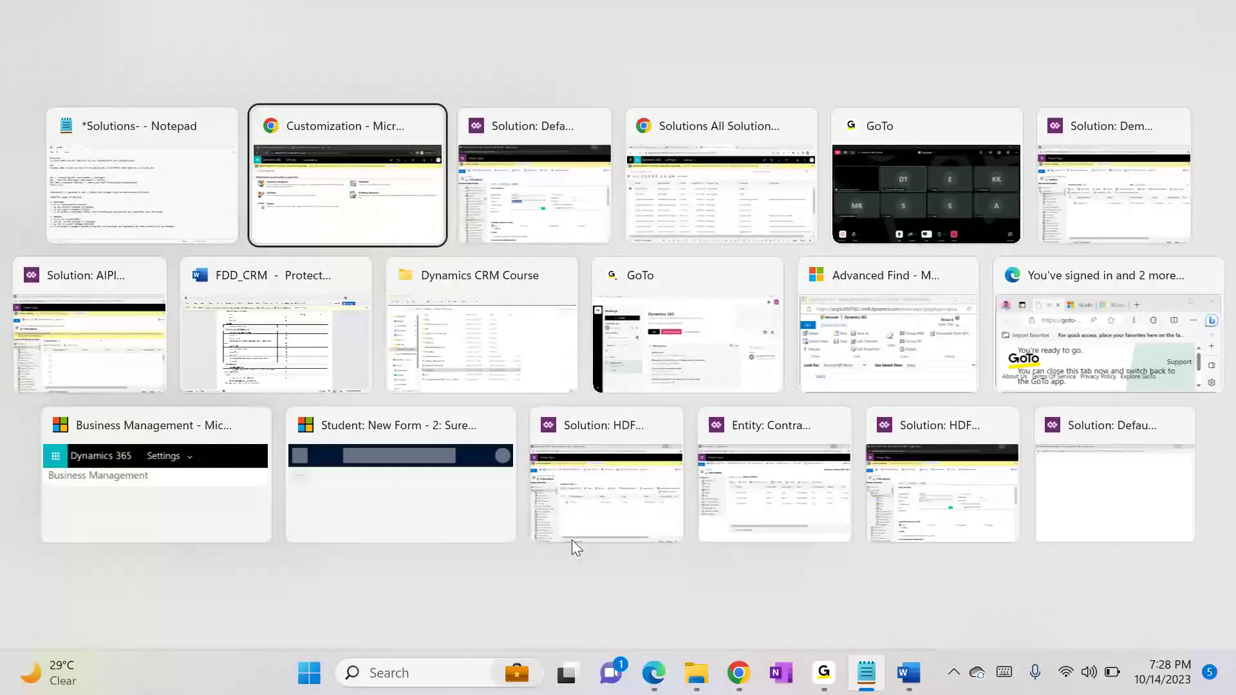
{"action": "key", "text": "alt+Tab"}
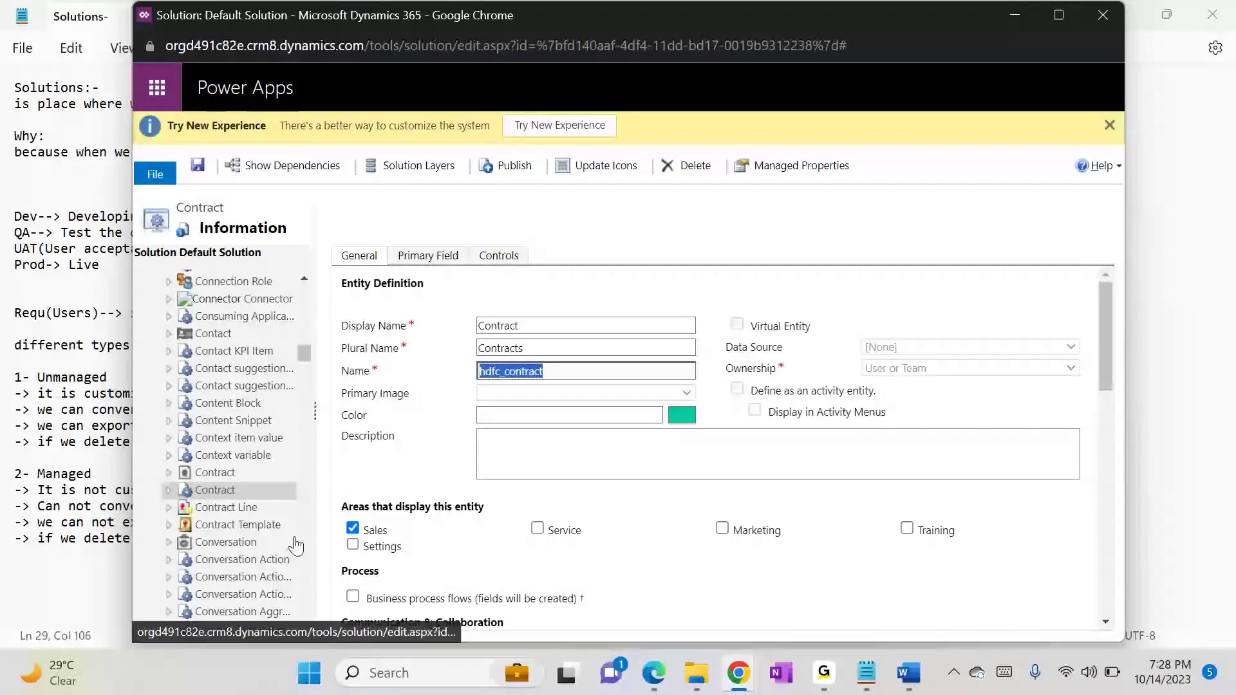
{"action": "left_click_drag", "start_coordinate": [308, 354], "coordinate": [310, 307]}
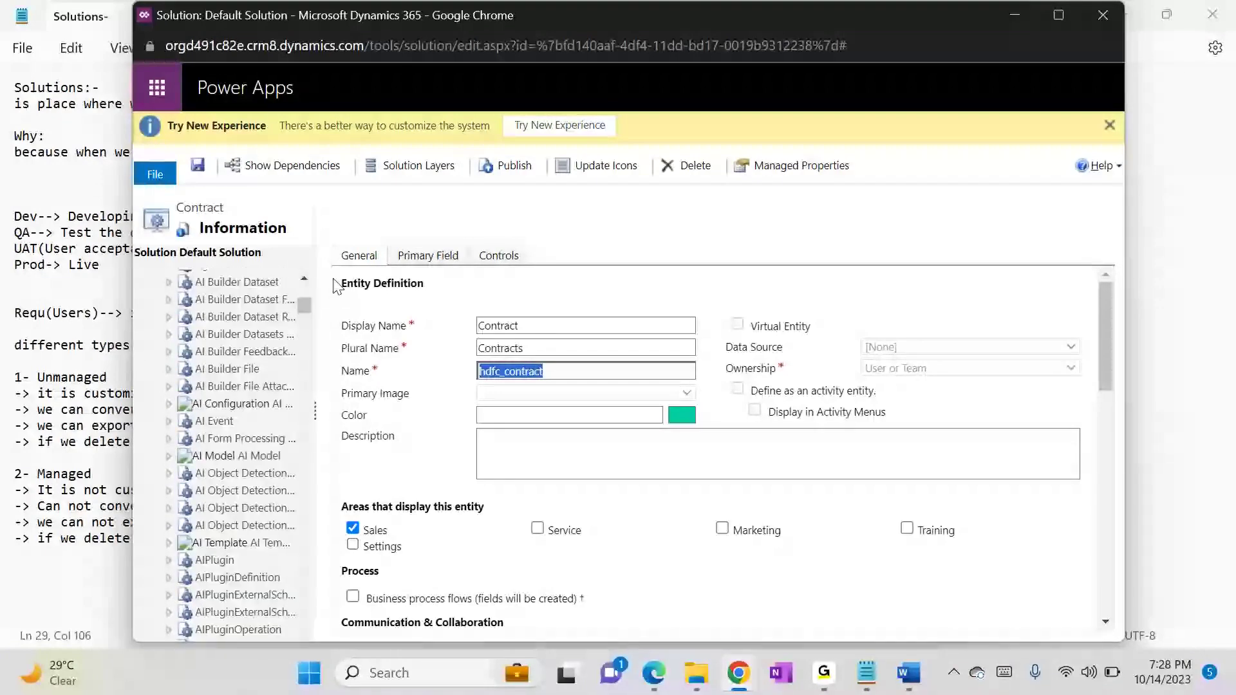
{"action": "scroll", "coordinate": [305, 277], "scroll_direction": "up", "scroll_amount": 3}
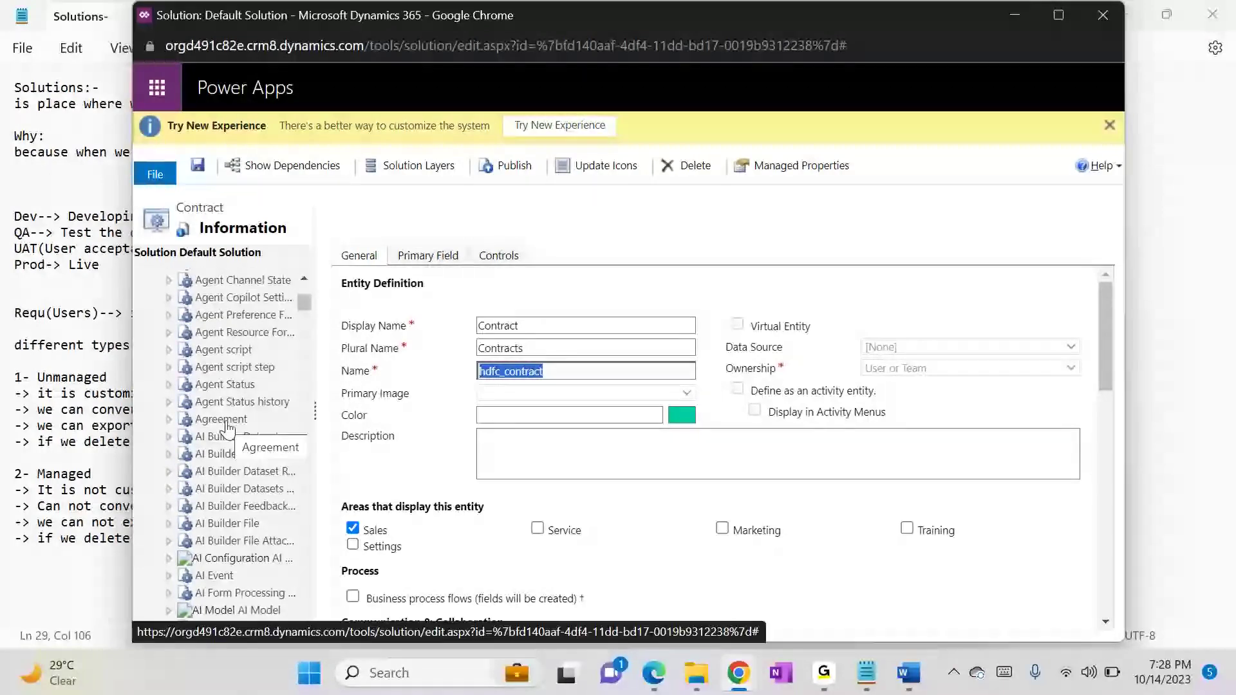
Step: Switch to the Dynamics 365 Customization page and open the list of all solutions
{"action": "key", "text": "alt+Tab"}
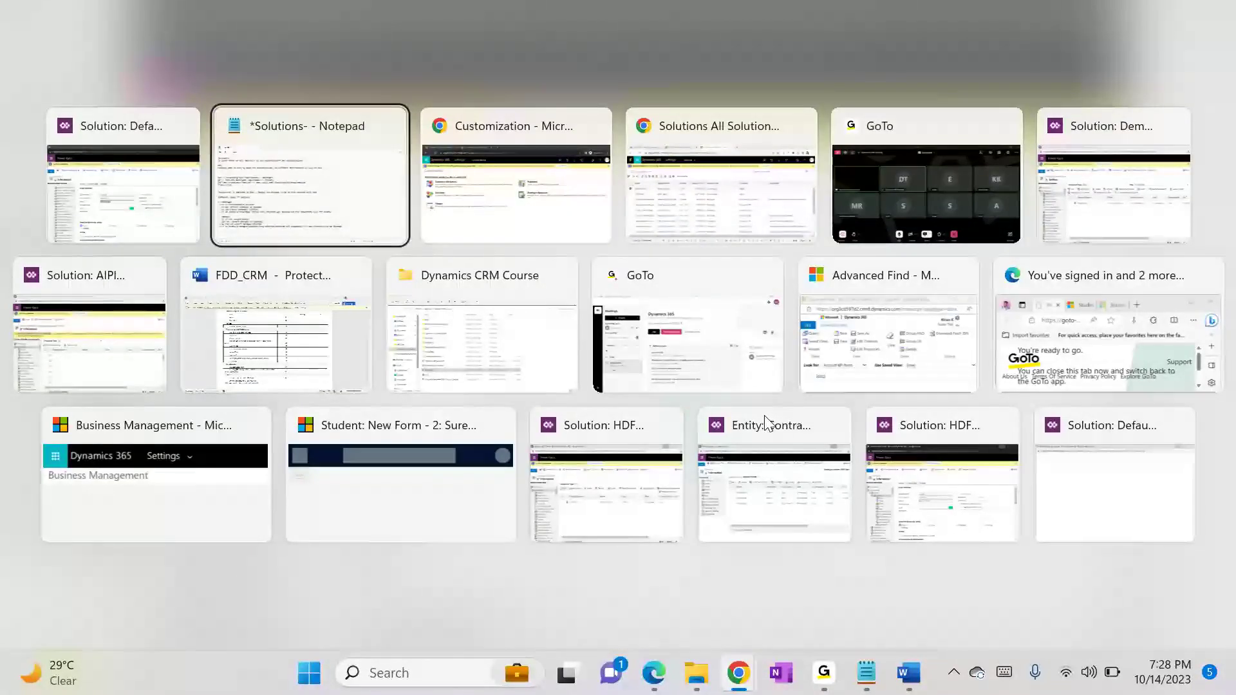
{"action": "key", "text": "alt+Tab"}
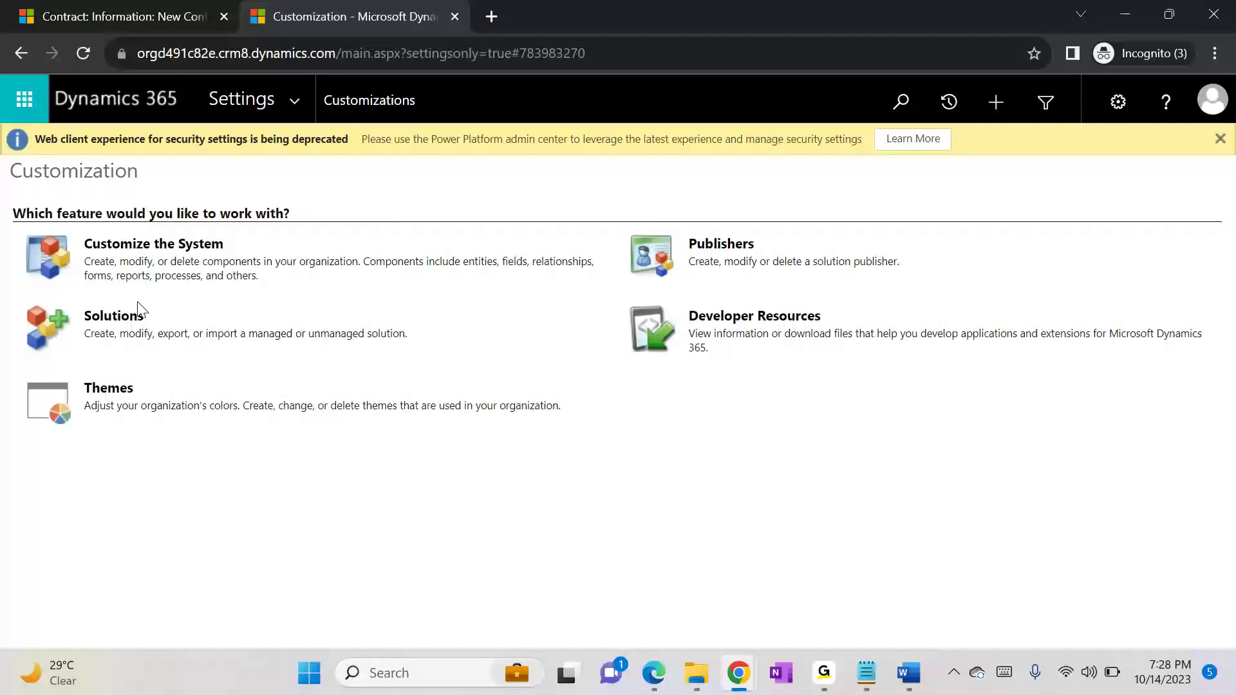
{"action": "left_click", "coordinate": [102, 329]}
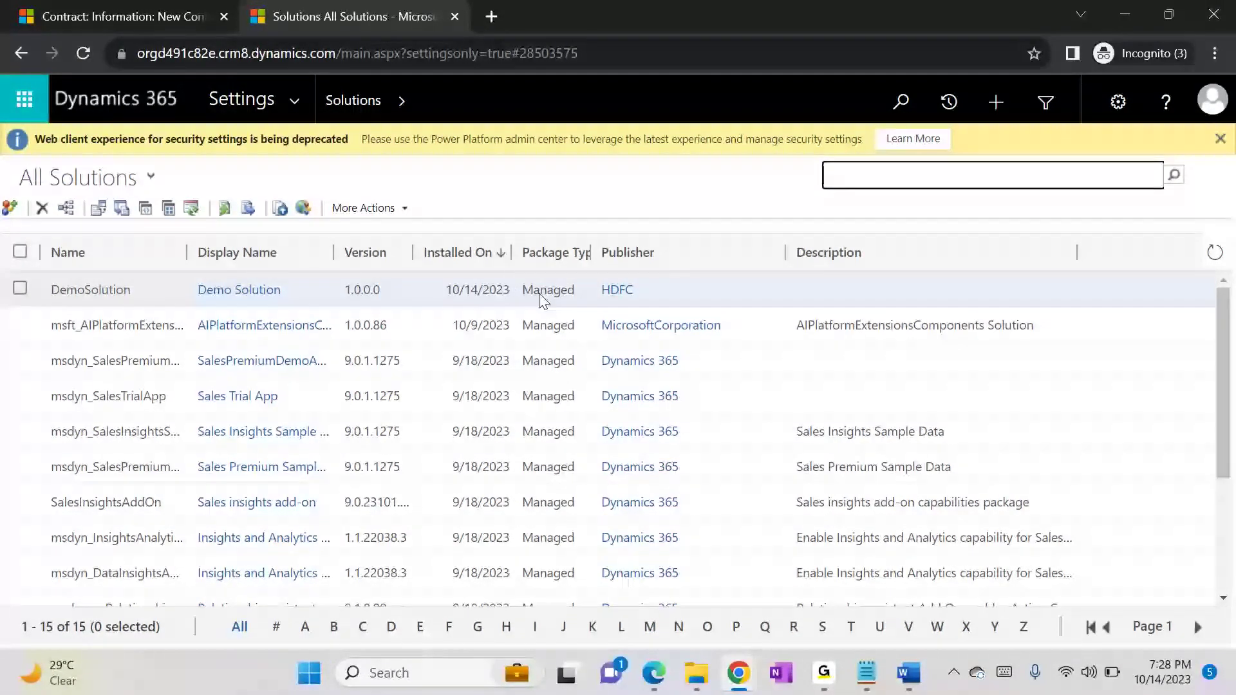
Step: Delete the managed Demo Solution, reading the uninstall warning about its components before confirming
{"action": "left_click_drag", "start_coordinate": [524, 291], "coordinate": [623, 291]}
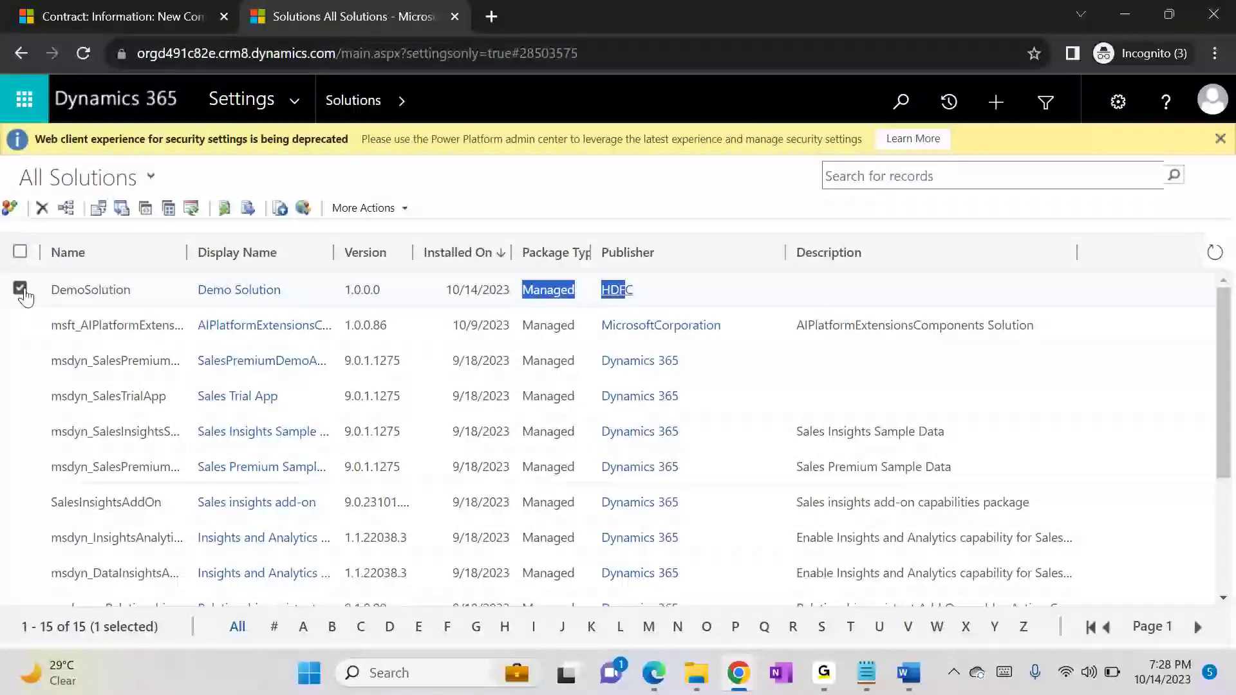
{"action": "left_click", "coordinate": [43, 208]}
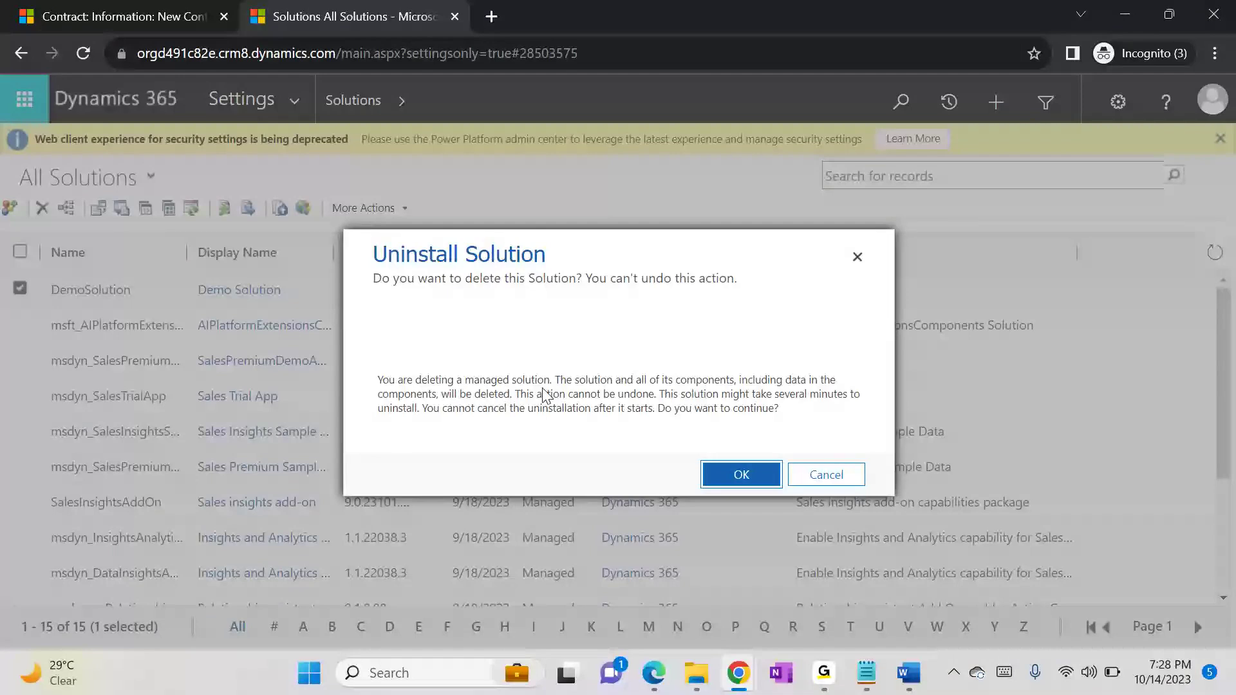
{"action": "left_click_drag", "start_coordinate": [567, 381], "coordinate": [642, 389]}
{"action": "left_click", "coordinate": [673, 381]}
{"action": "double_click", "coordinate": [449, 395]}
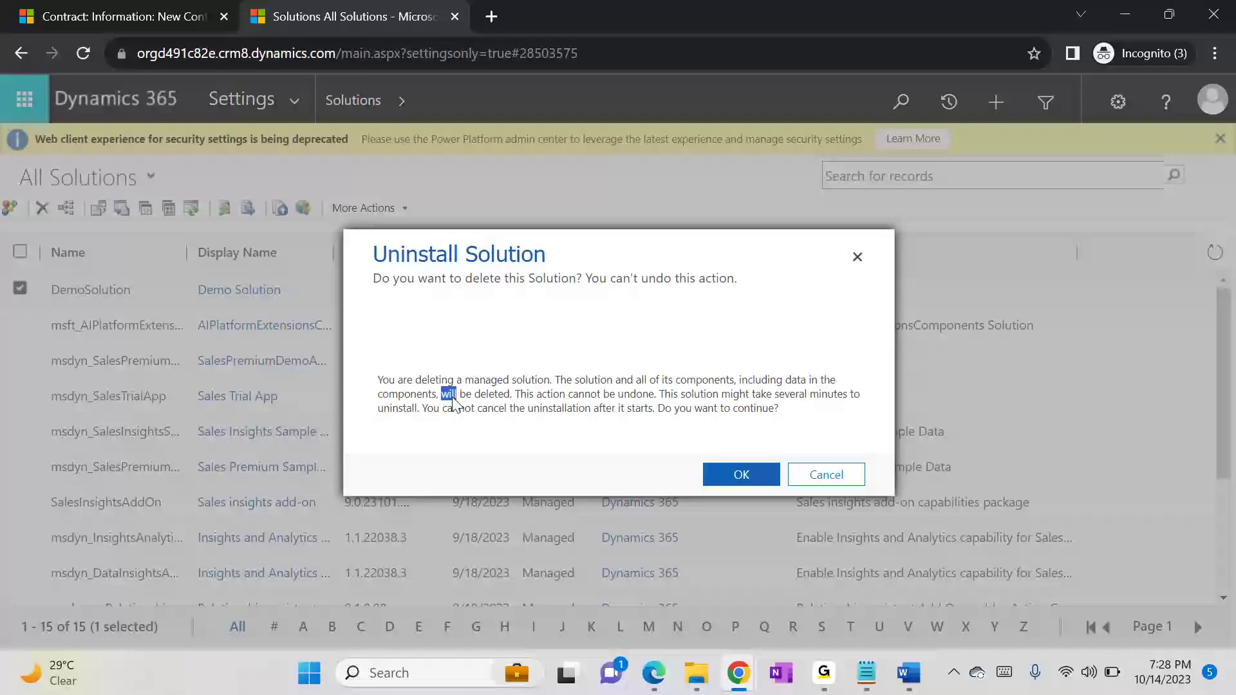
{"action": "left_click", "coordinate": [746, 474]}
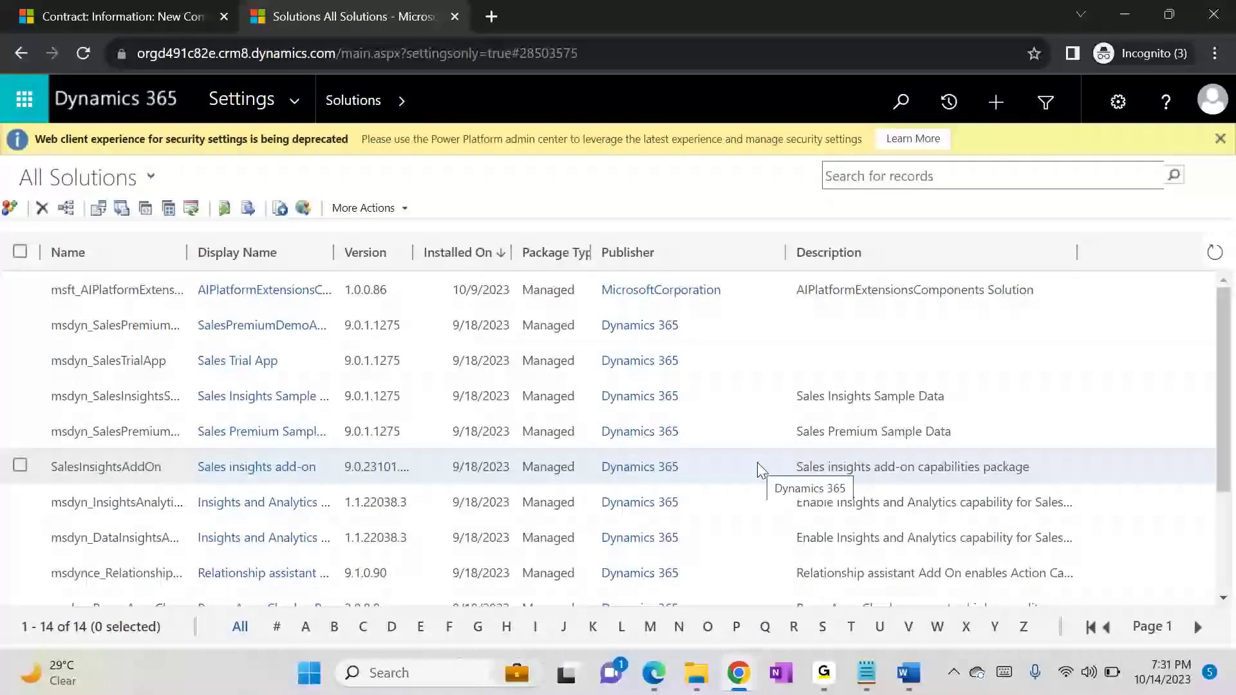
Step: Bring the Default Solution window back to the front and reload its page
{"action": "left_click", "coordinate": [740, 673]}
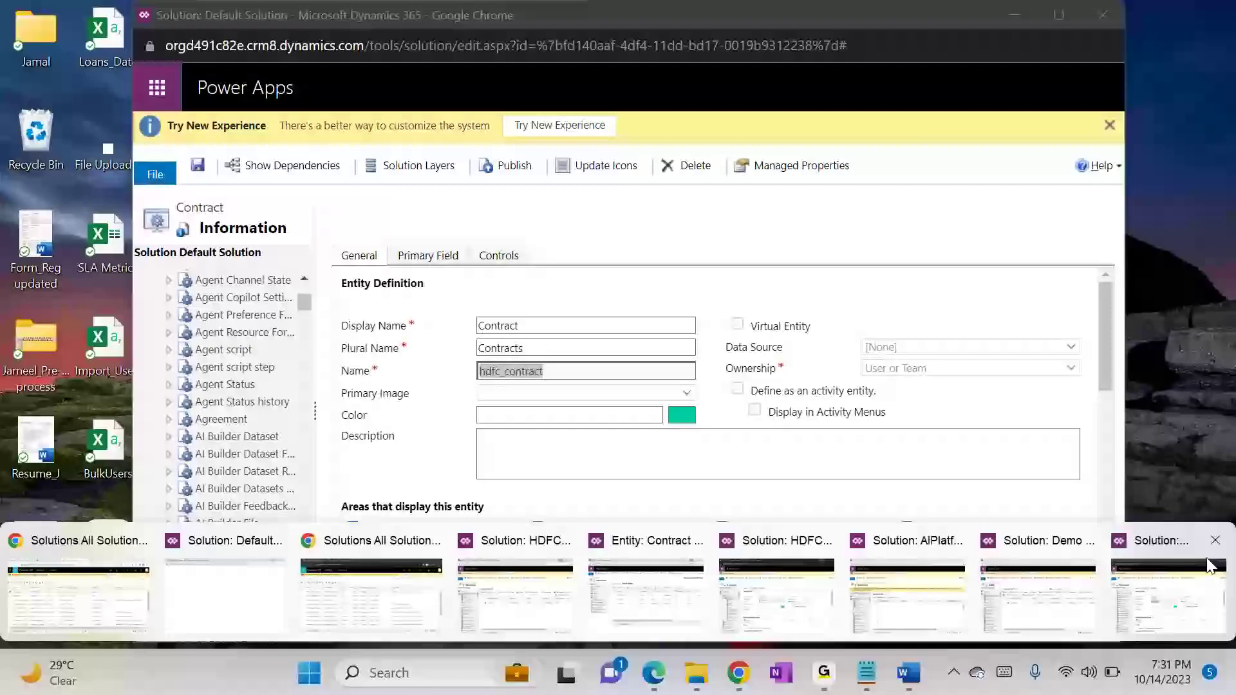
{"action": "left_click", "coordinate": [1203, 565]}
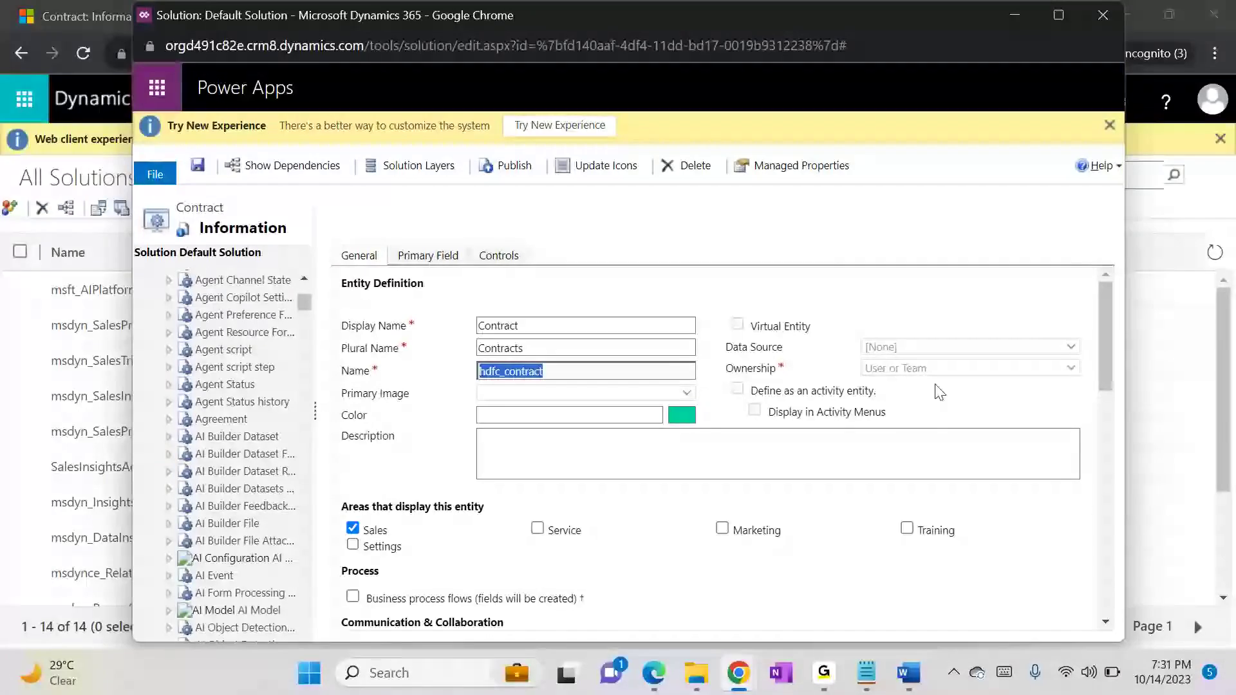
{"action": "left_click", "coordinate": [642, 45]}
{"action": "key", "text": "Return"}
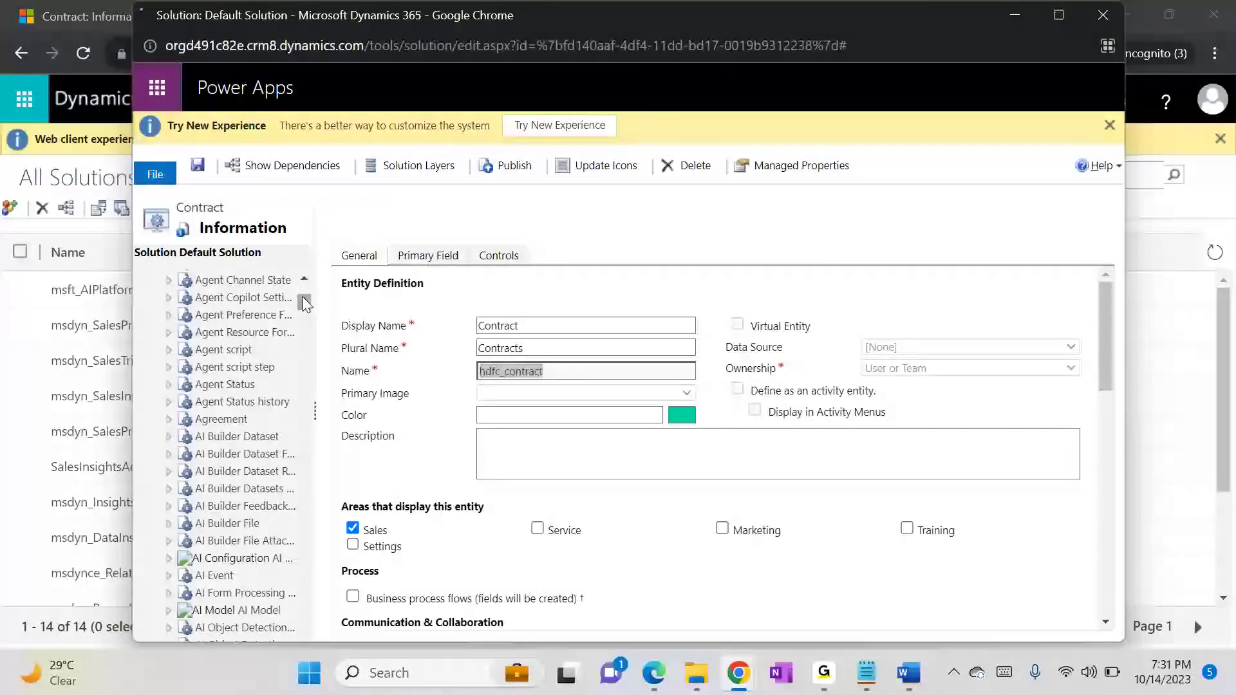
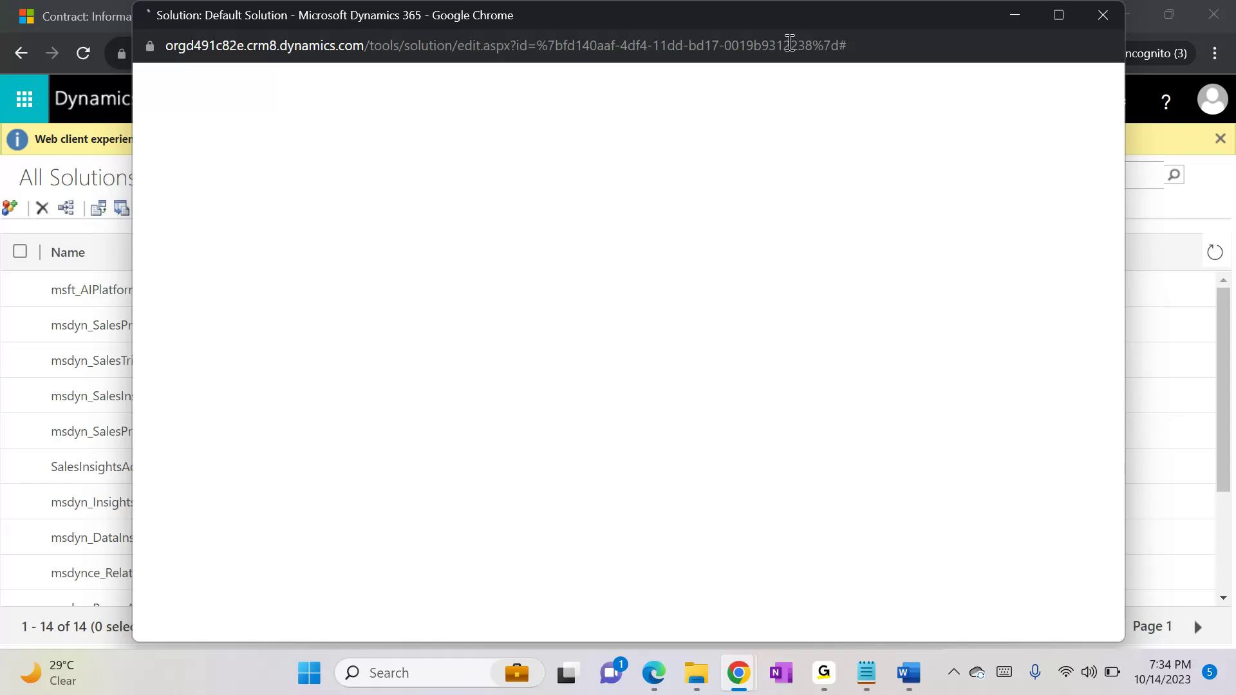
Step: Expand the entities in the reloaded Default Solution to look for the Agreement entity, and put the window away
{"action": "left_click", "coordinate": [789, 43]}
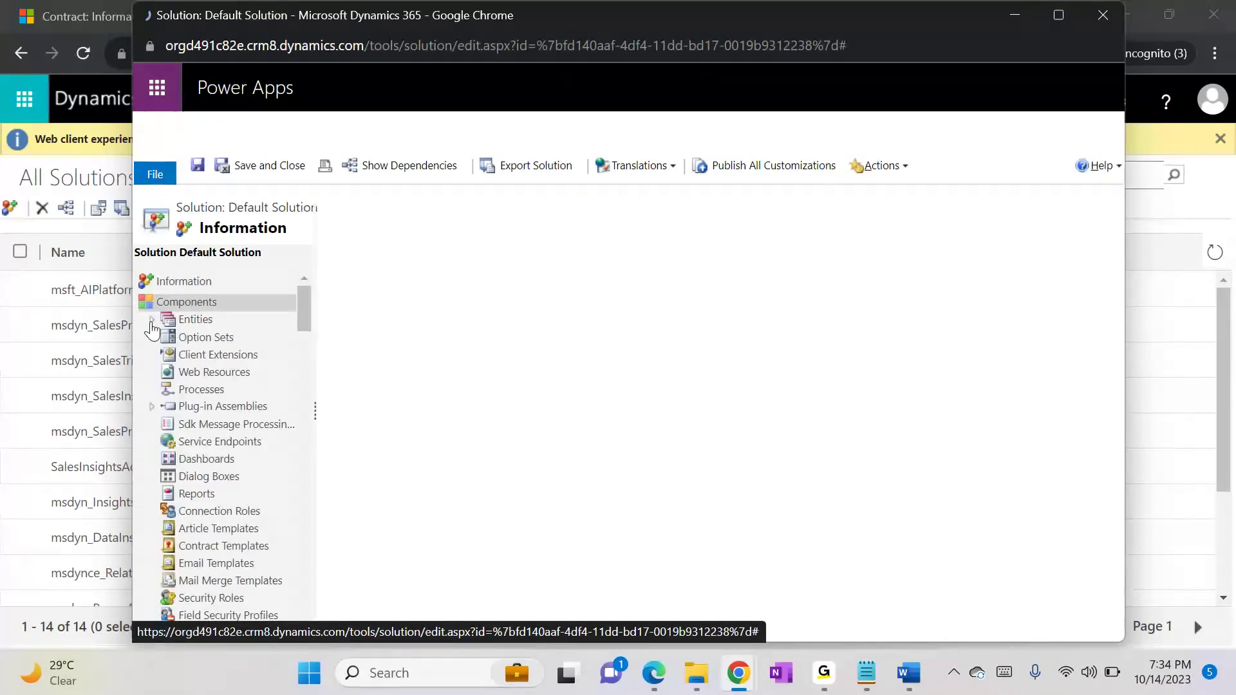
{"action": "left_click", "coordinate": [152, 322]}
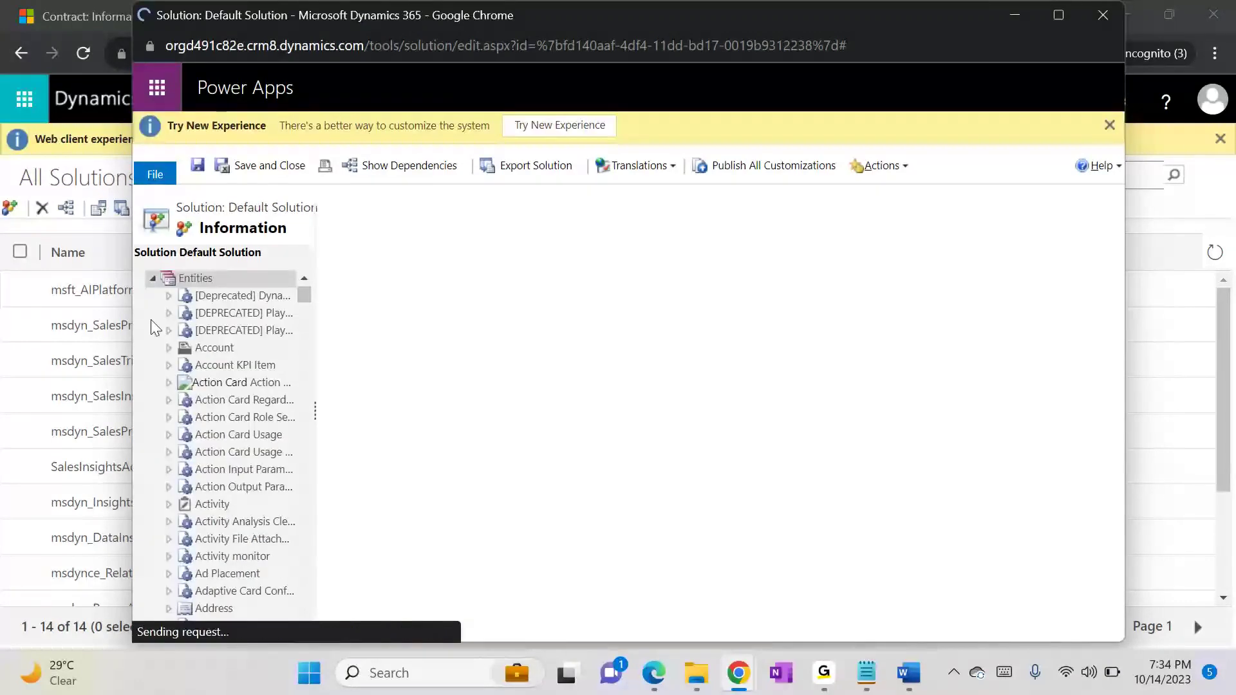
{"action": "left_click_drag", "start_coordinate": [307, 296], "coordinate": [308, 303]}
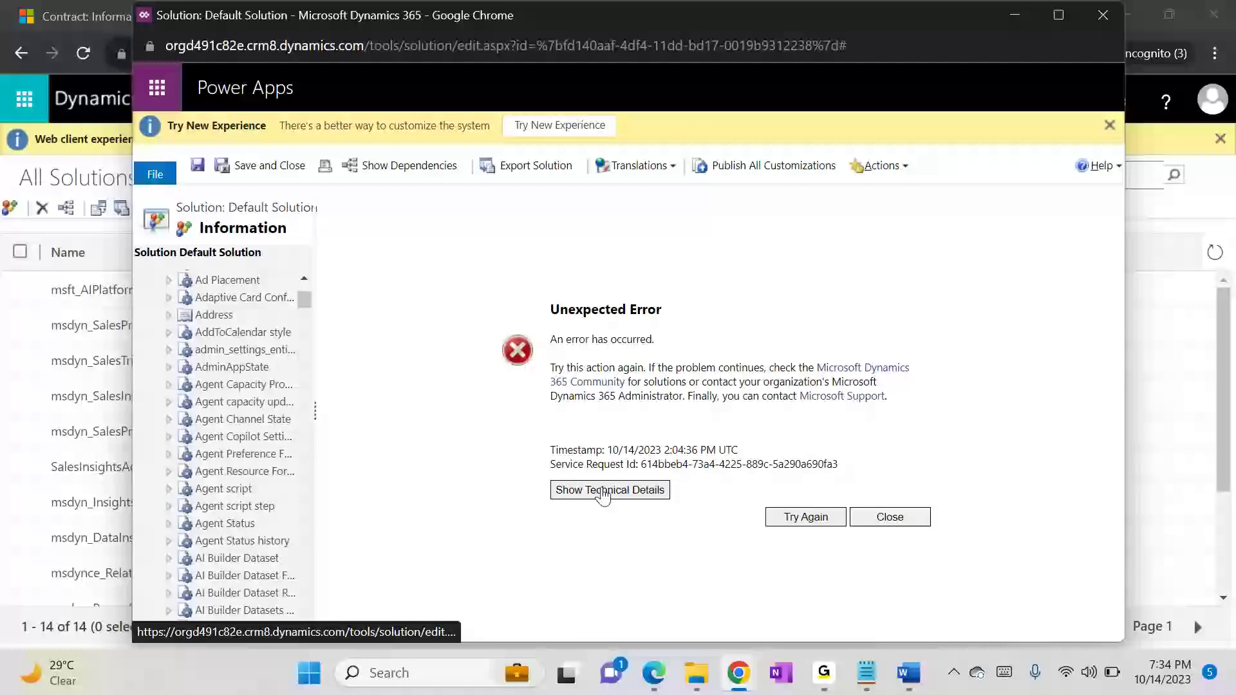
{"action": "left_click", "coordinate": [1014, 14]}
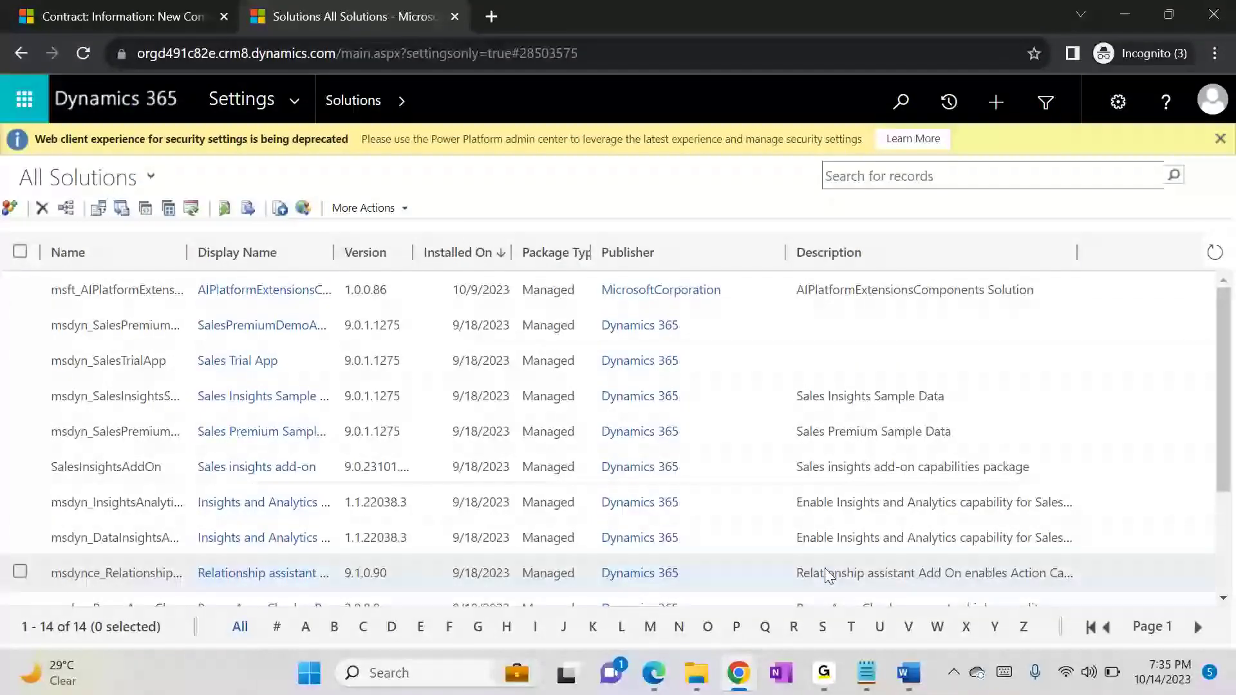
Step: Switch to the Notepad notes, add blank lines below the managed-solution section and save the file
{"action": "left_click", "coordinate": [866, 663]}
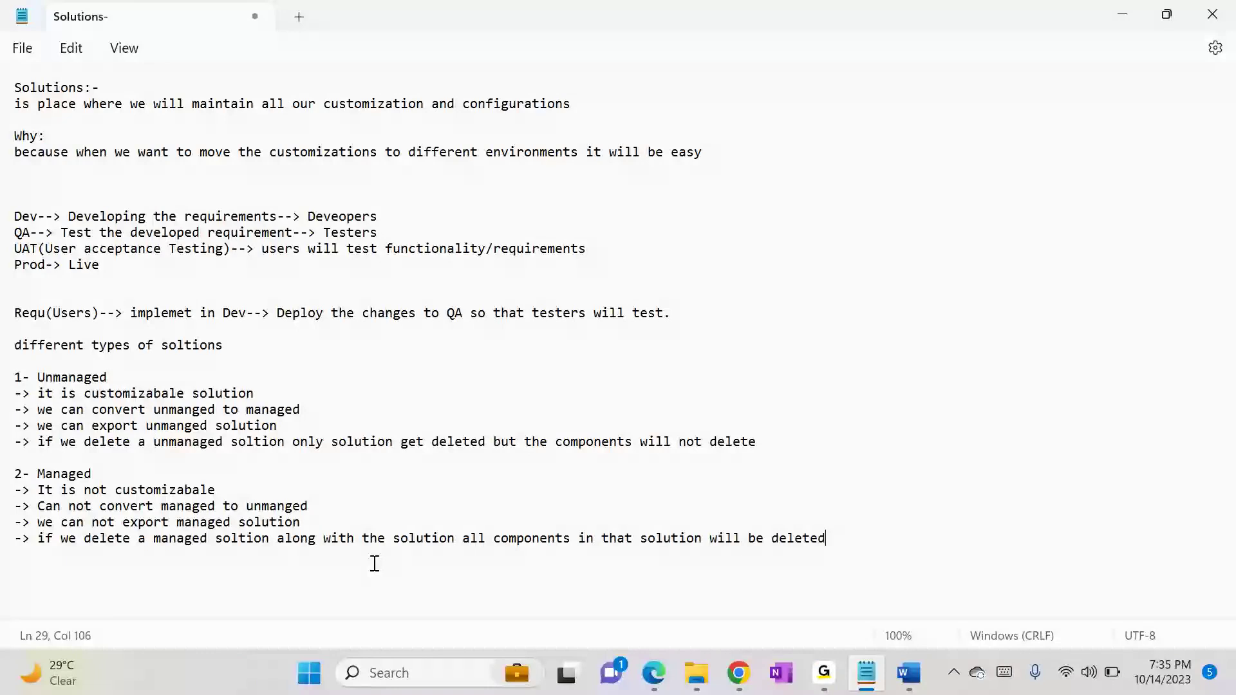
{"action": "key", "text": "Return"}
{"action": "key", "text": "Return"}
{"action": "key", "text": "Return"}
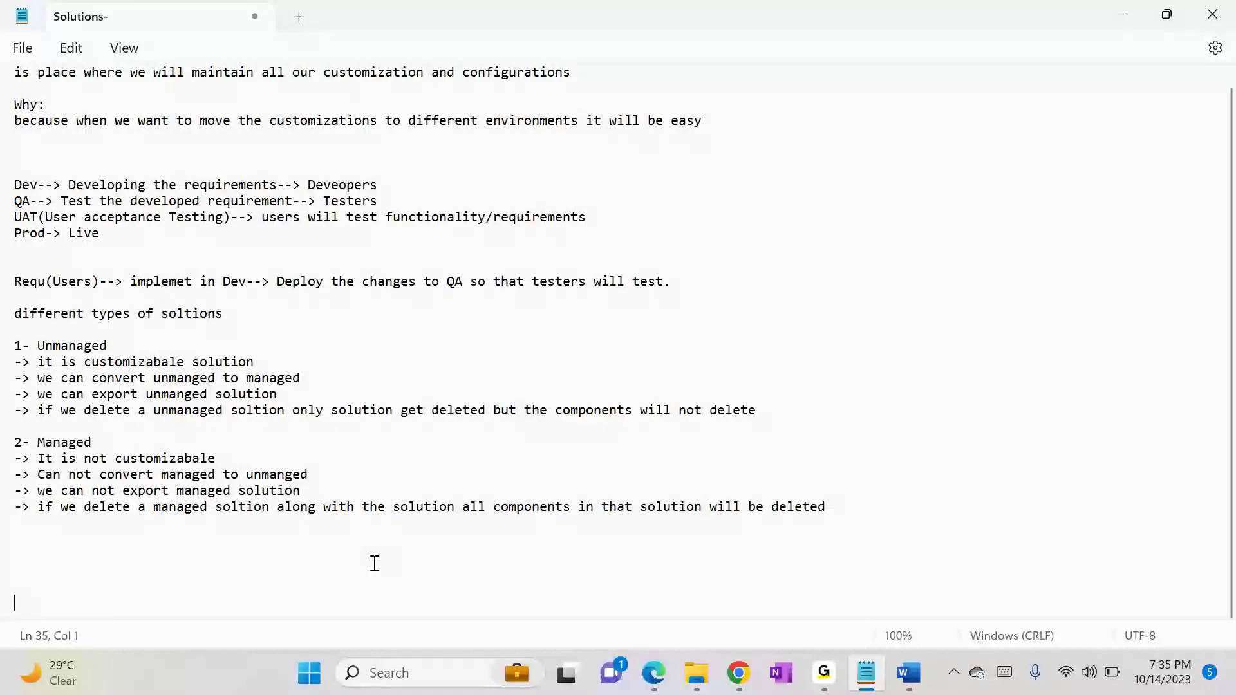
{"action": "key", "text": "Up"}
{"action": "key", "text": "Up"}
{"action": "key", "text": "Up"}
{"action": "key", "text": "Up"}
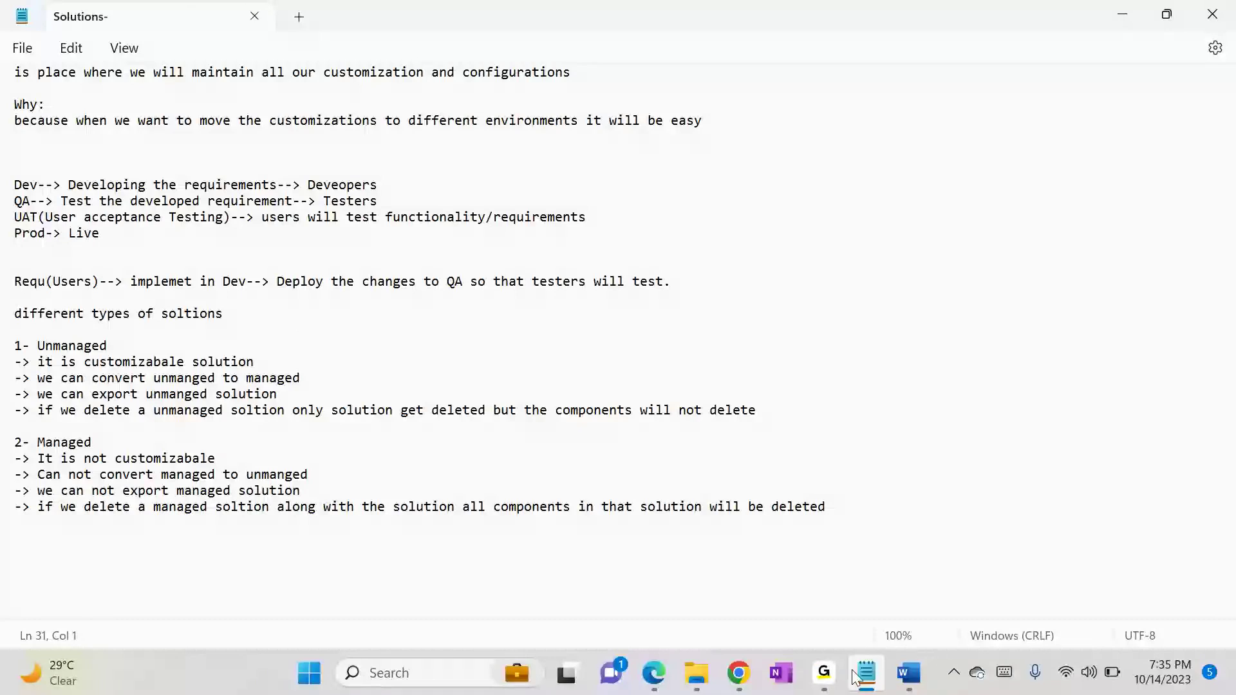
{"action": "left_click", "coordinate": [823, 673]}
{"action": "left_click", "coordinate": [893, 573]}
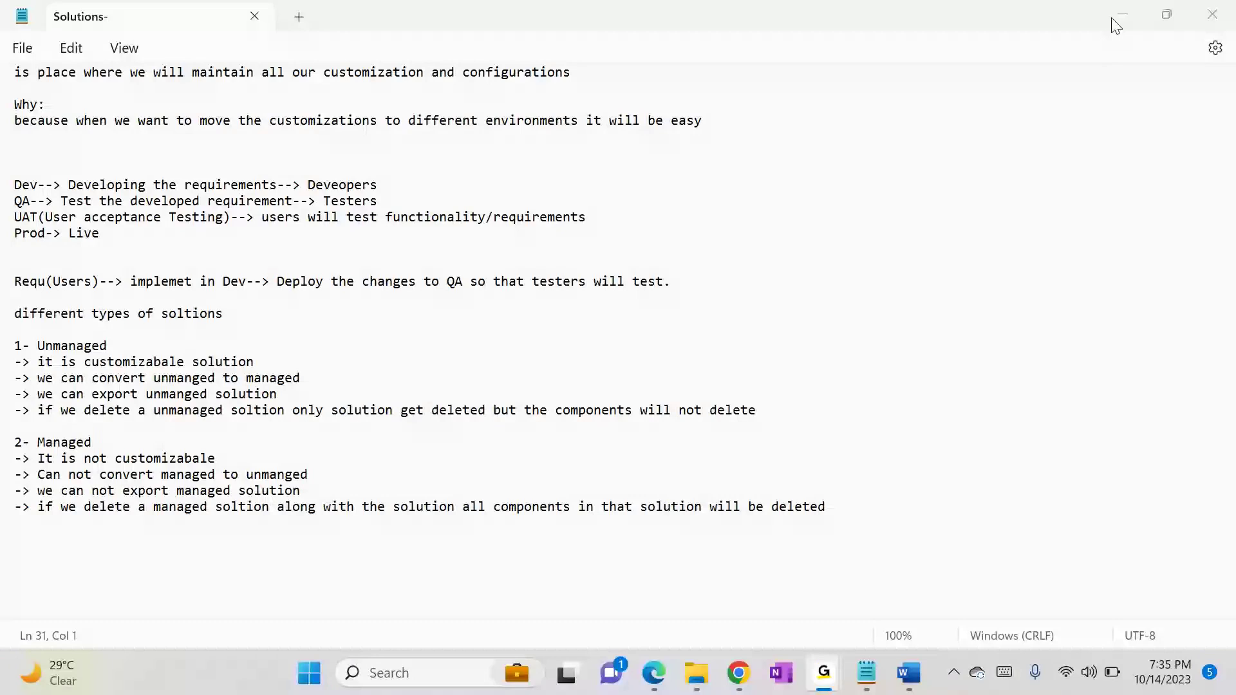
{"action": "left_click", "coordinate": [1035, 58]}
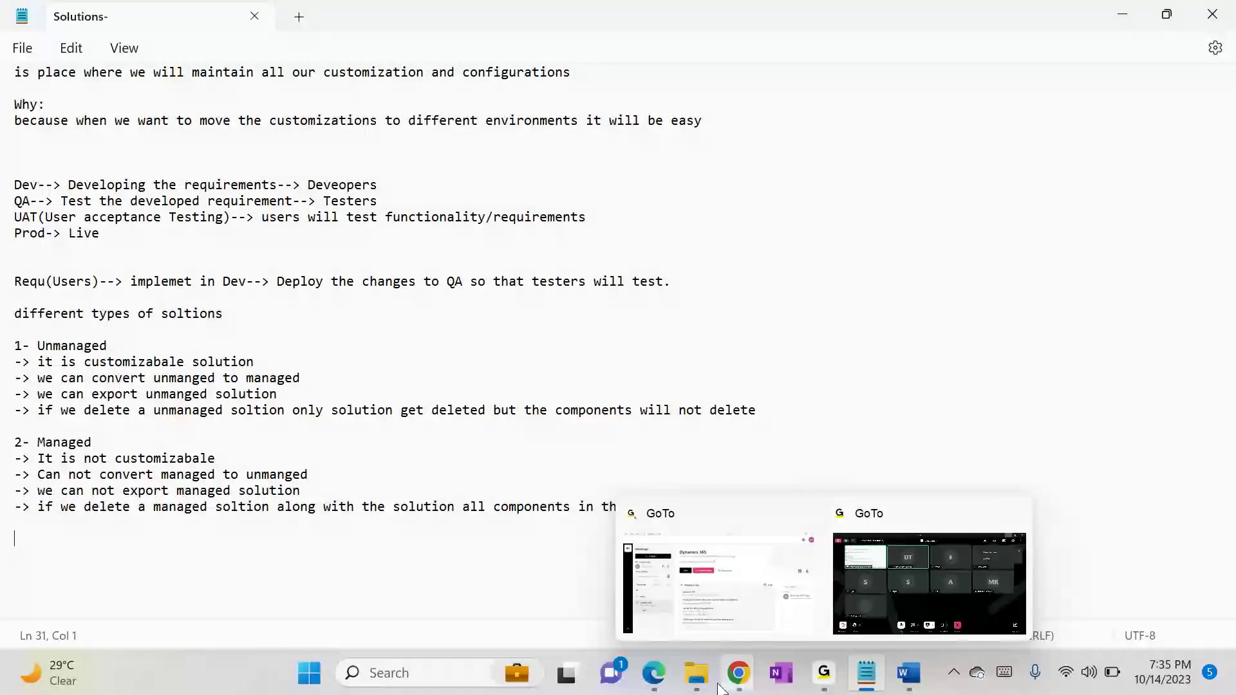
Step: Switch to the source organization's Chrome window and view the Courses, Students and Contracts lists in the custom app
{"action": "mouse_move", "coordinate": [746, 682]}
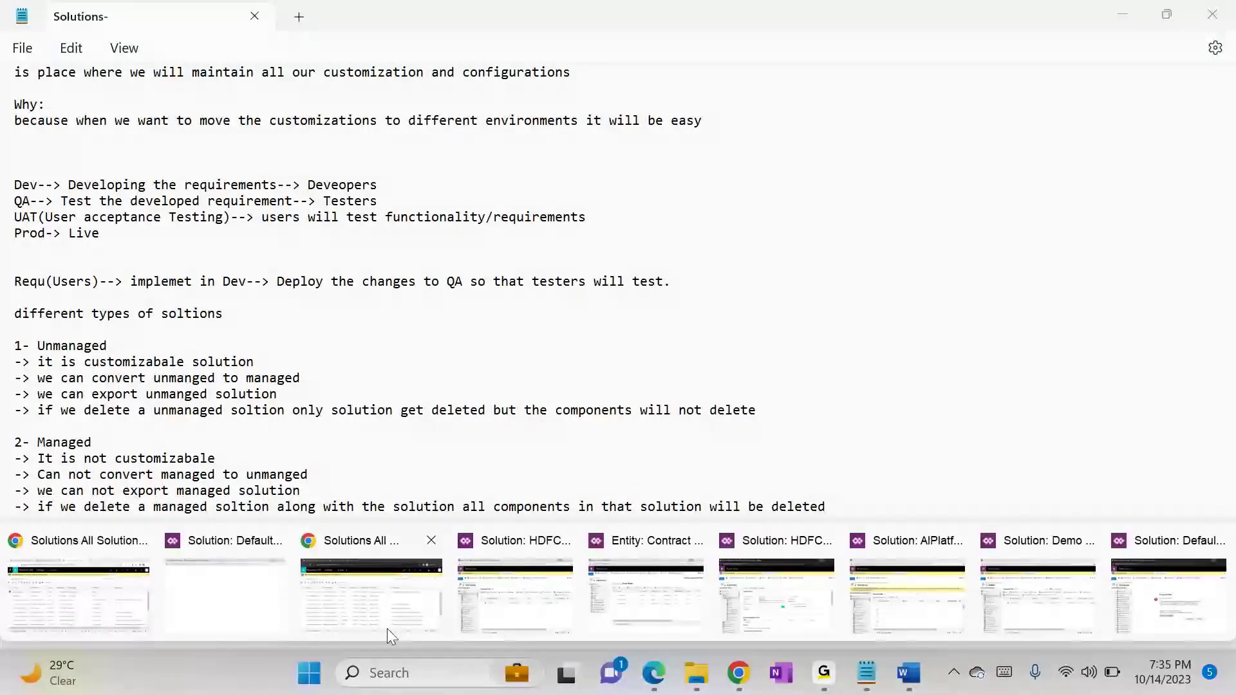
{"action": "left_click", "coordinate": [118, 580]}
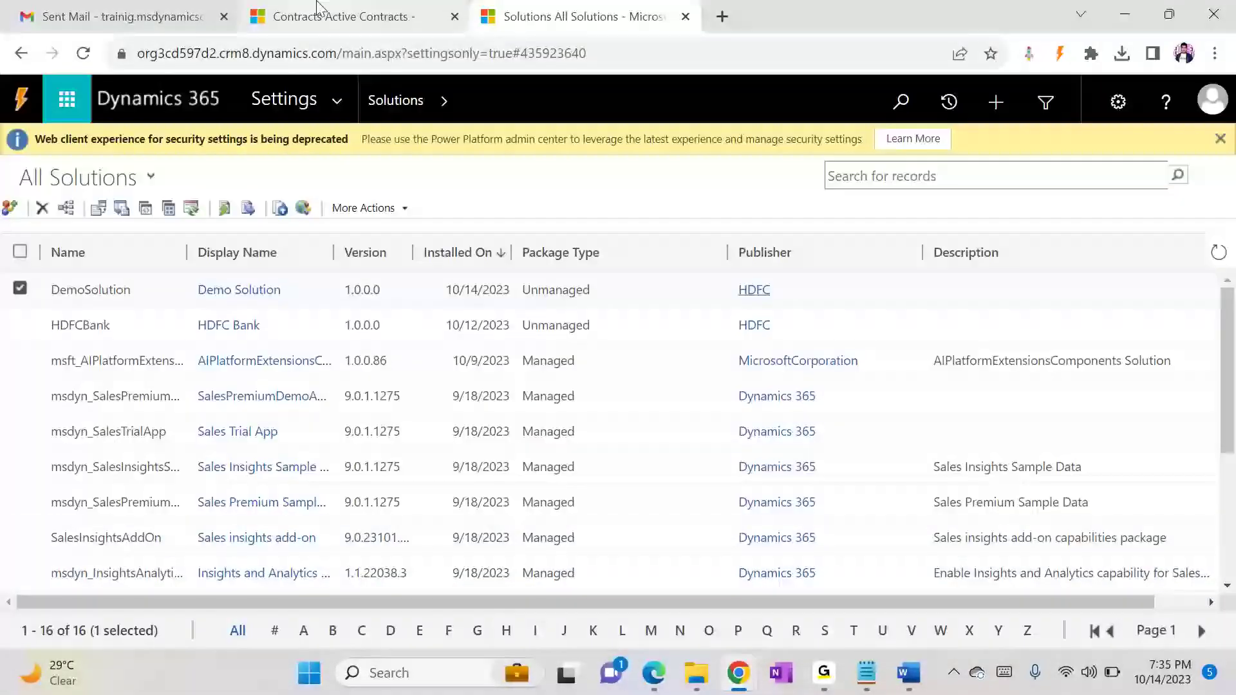
{"action": "left_click", "coordinate": [317, 7]}
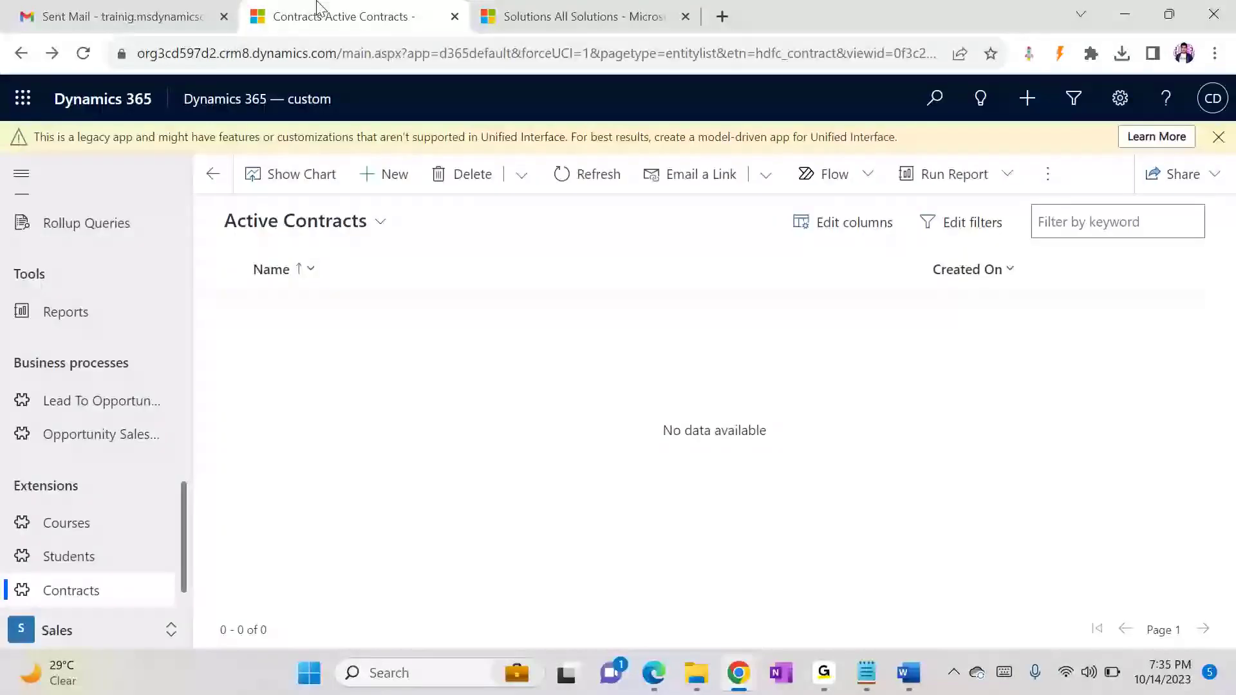
{"action": "left_click", "coordinate": [86, 532]}
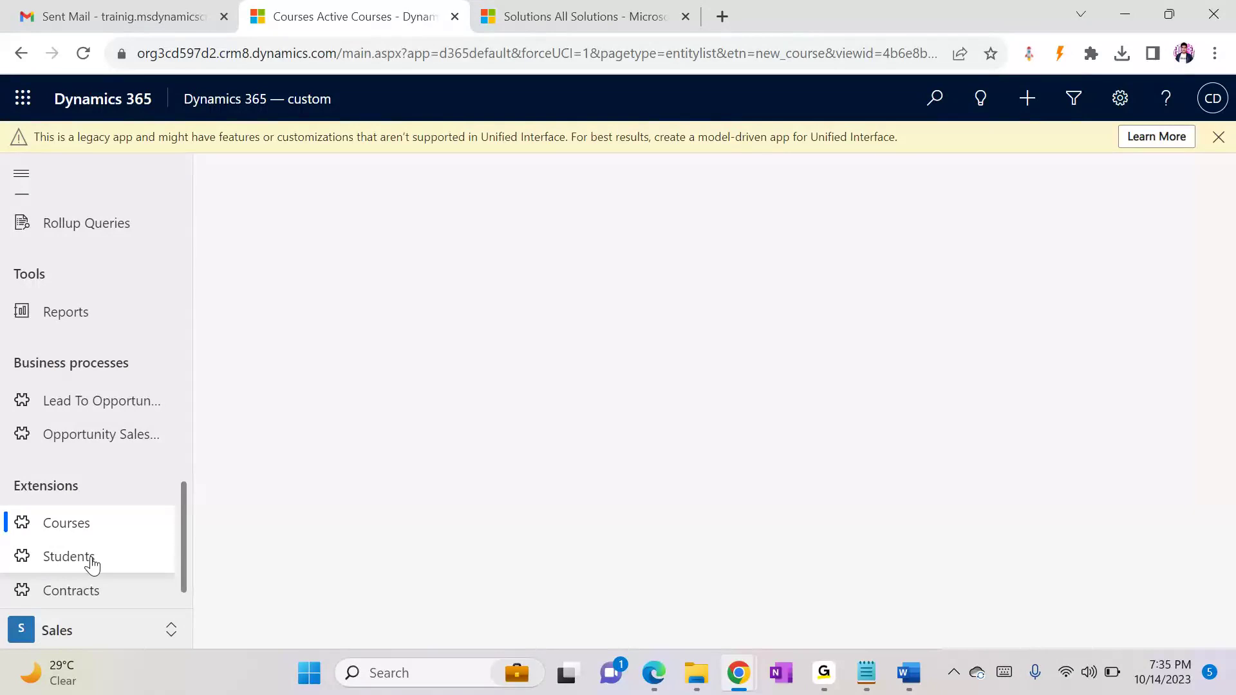
{"action": "left_click", "coordinate": [92, 564]}
{"action": "left_click", "coordinate": [95, 593]}
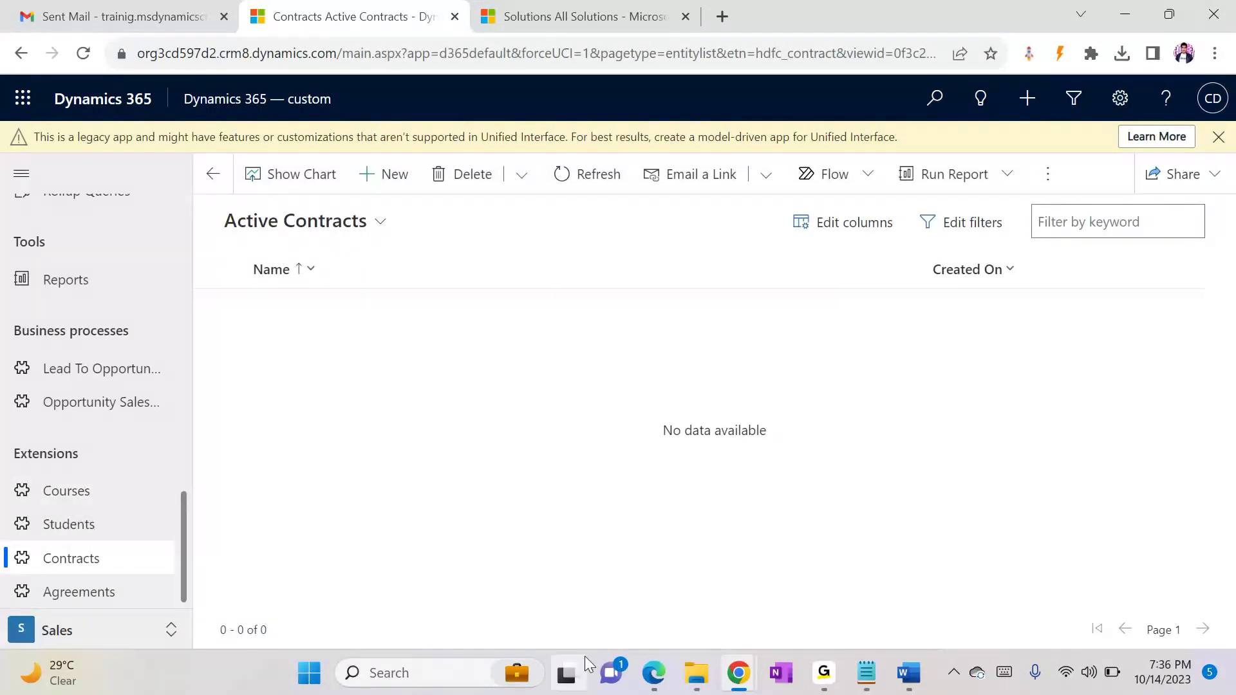
{"action": "left_click", "coordinate": [50, 492]}
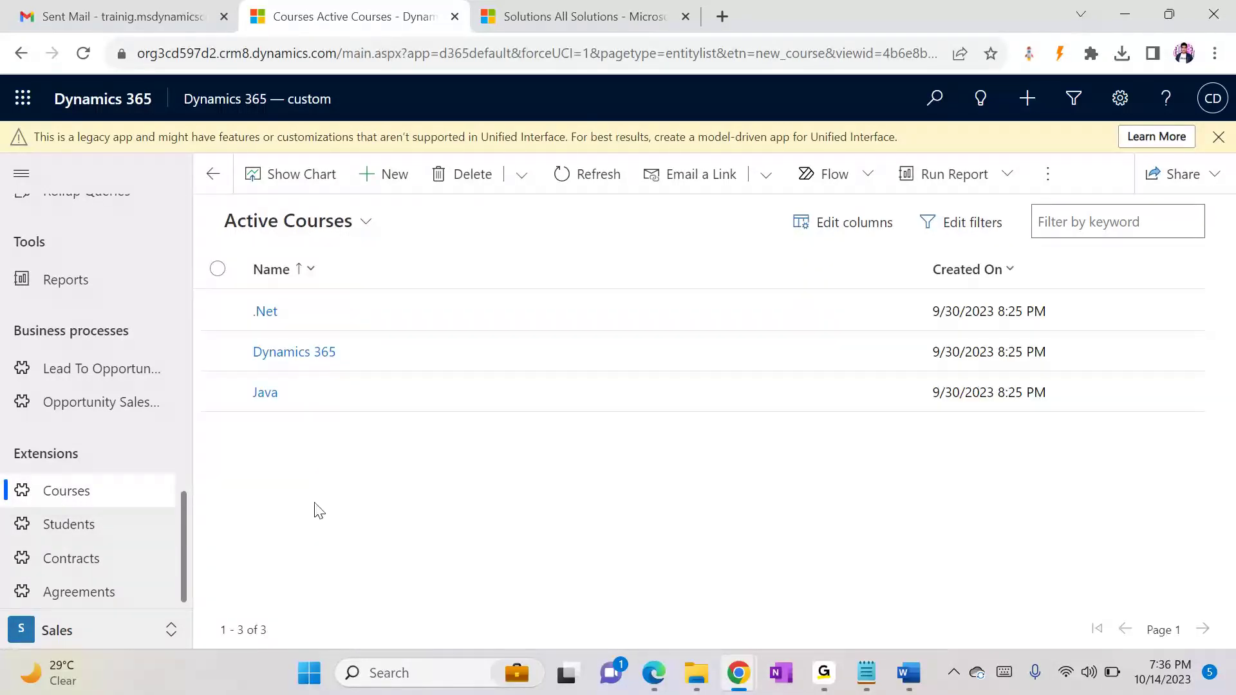
Step: Open the Sales Manager security role from the security settings and show its custom entity privileges
{"action": "mouse_move", "coordinate": [865, 667]}
{"action": "left_click", "coordinate": [621, 15]}
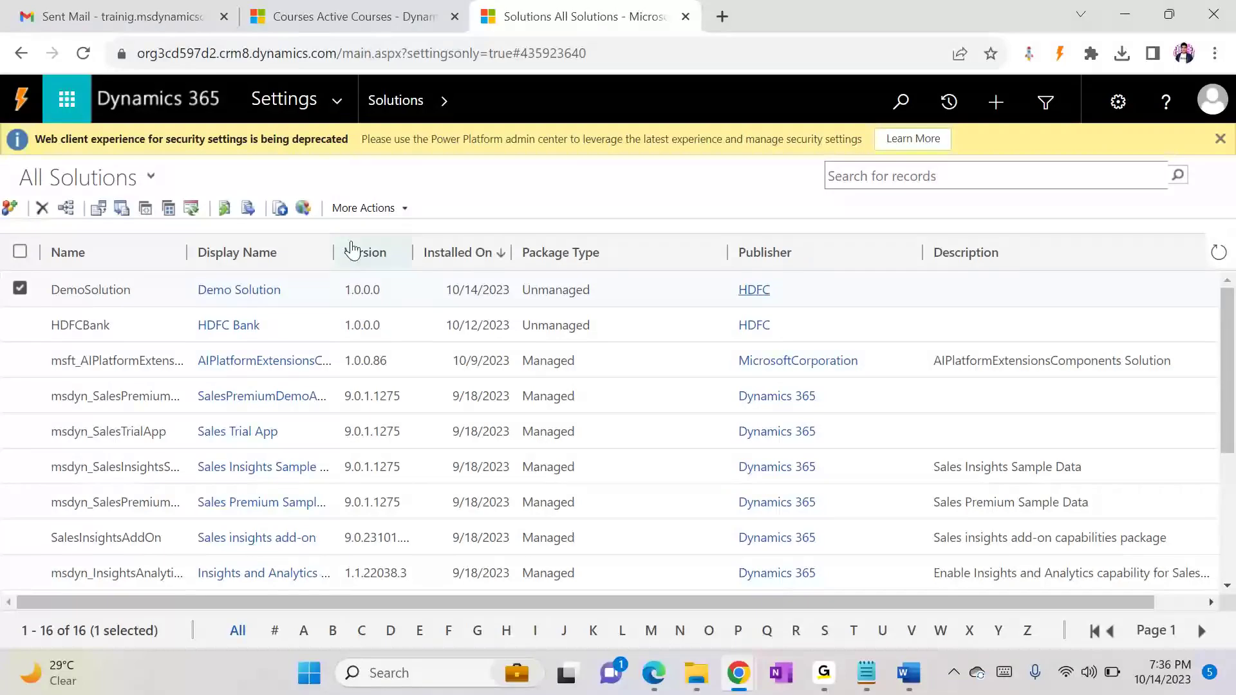
{"action": "left_click", "coordinate": [339, 102]}
{"action": "left_click", "coordinate": [560, 322]}
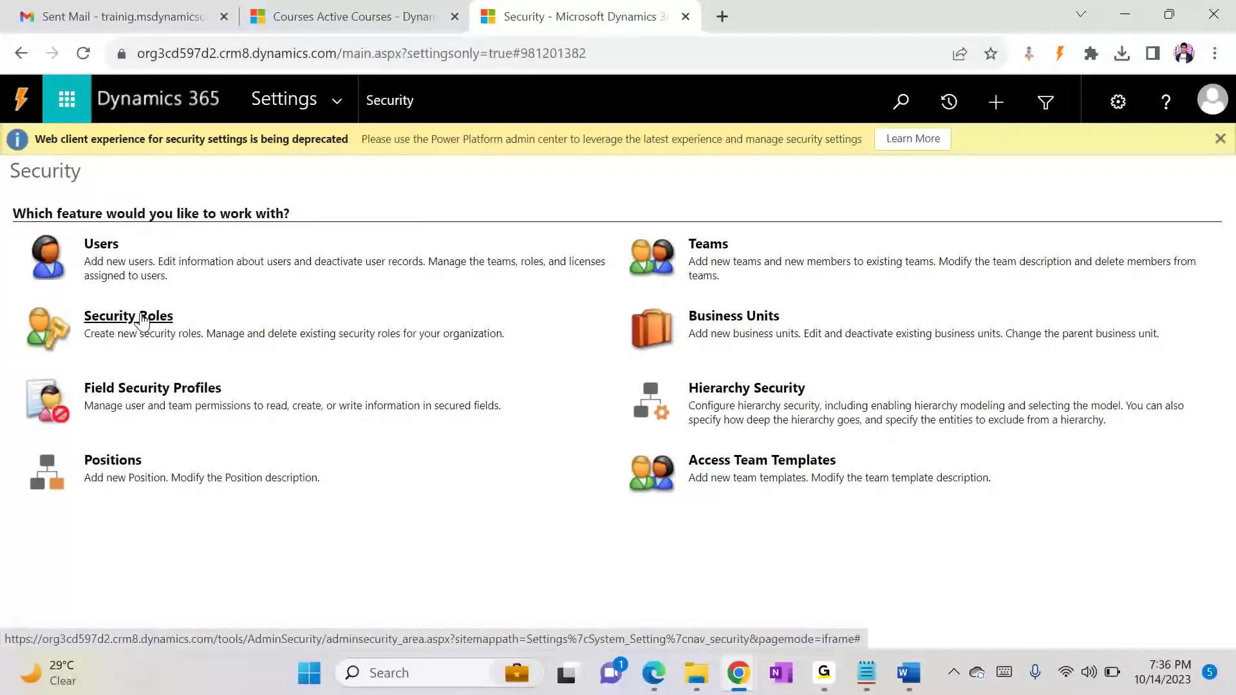
{"action": "left_click", "coordinate": [145, 320]}
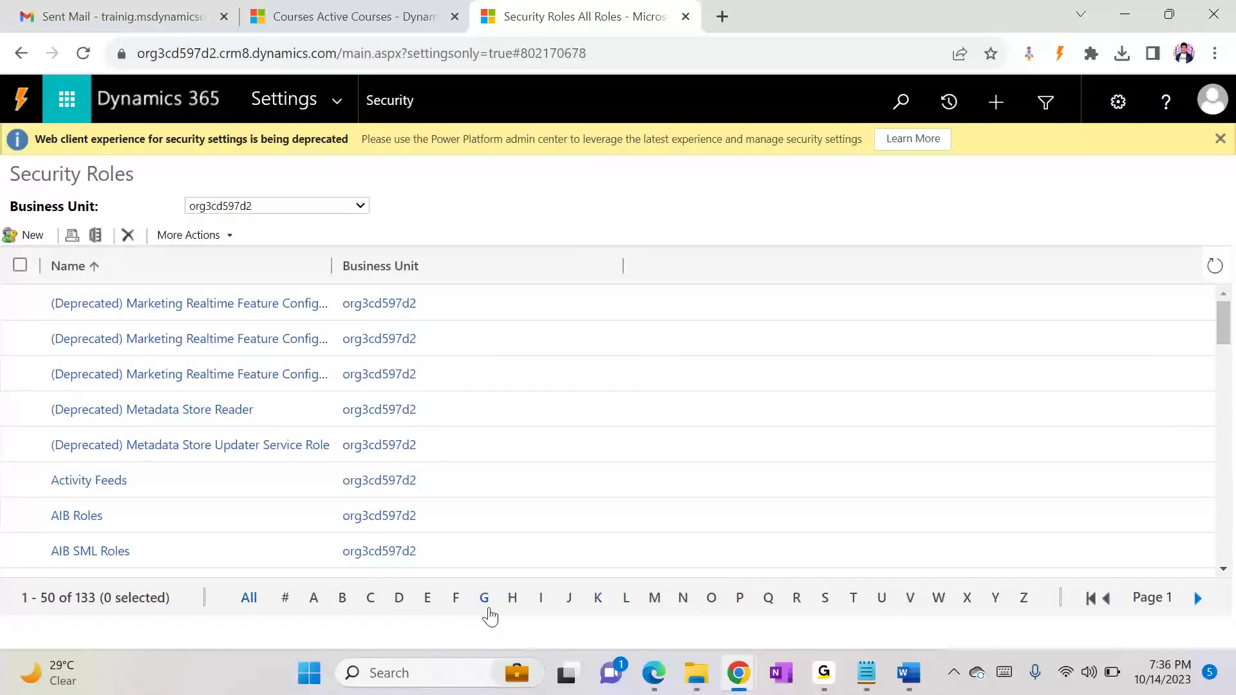
{"action": "left_click", "coordinate": [822, 602]}
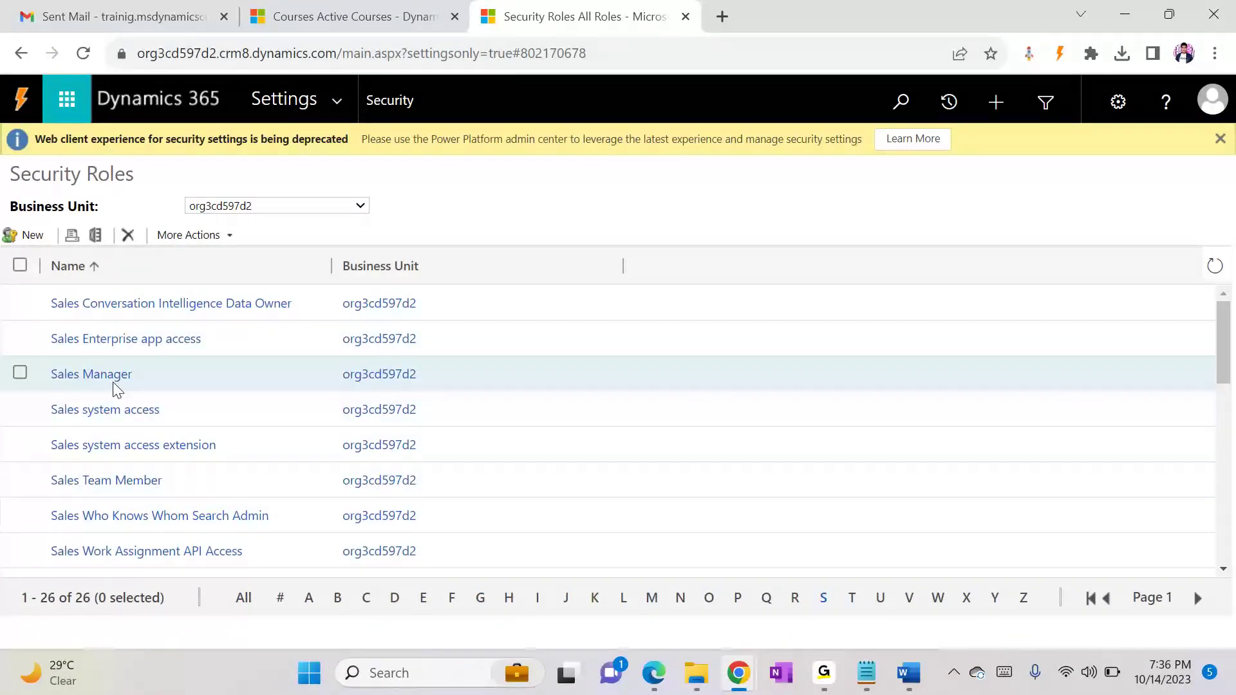
{"action": "left_click", "coordinate": [115, 380]}
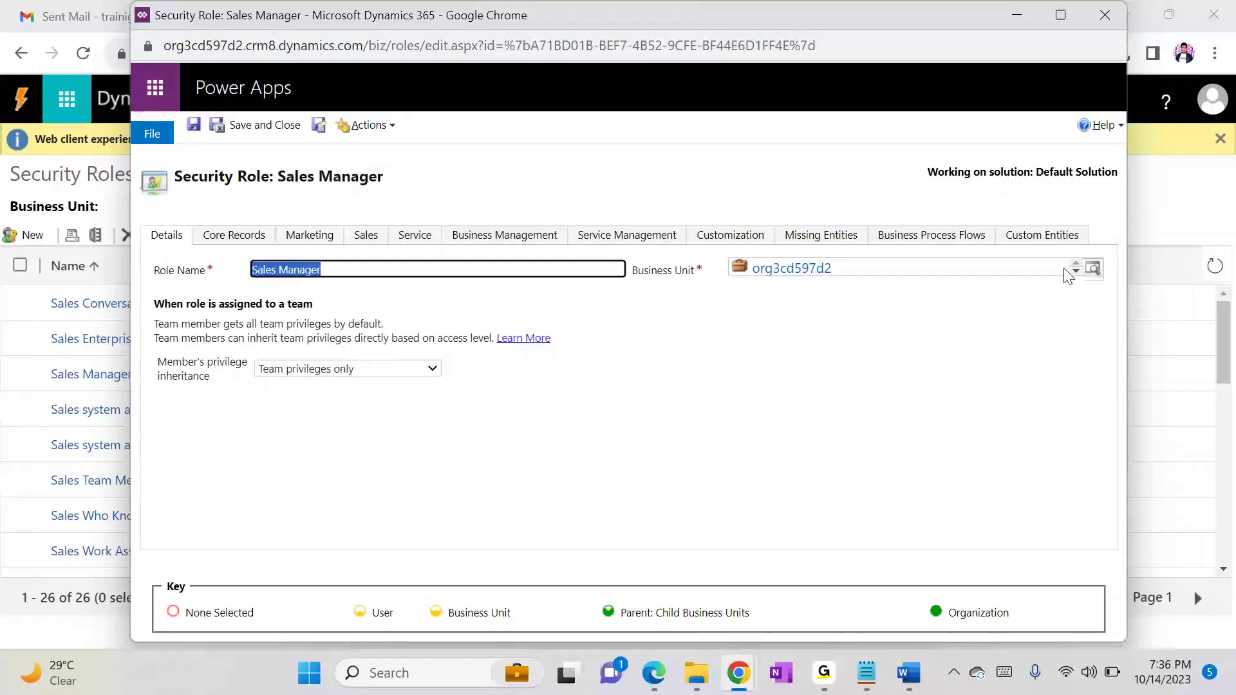
{"action": "left_click", "coordinate": [1013, 240]}
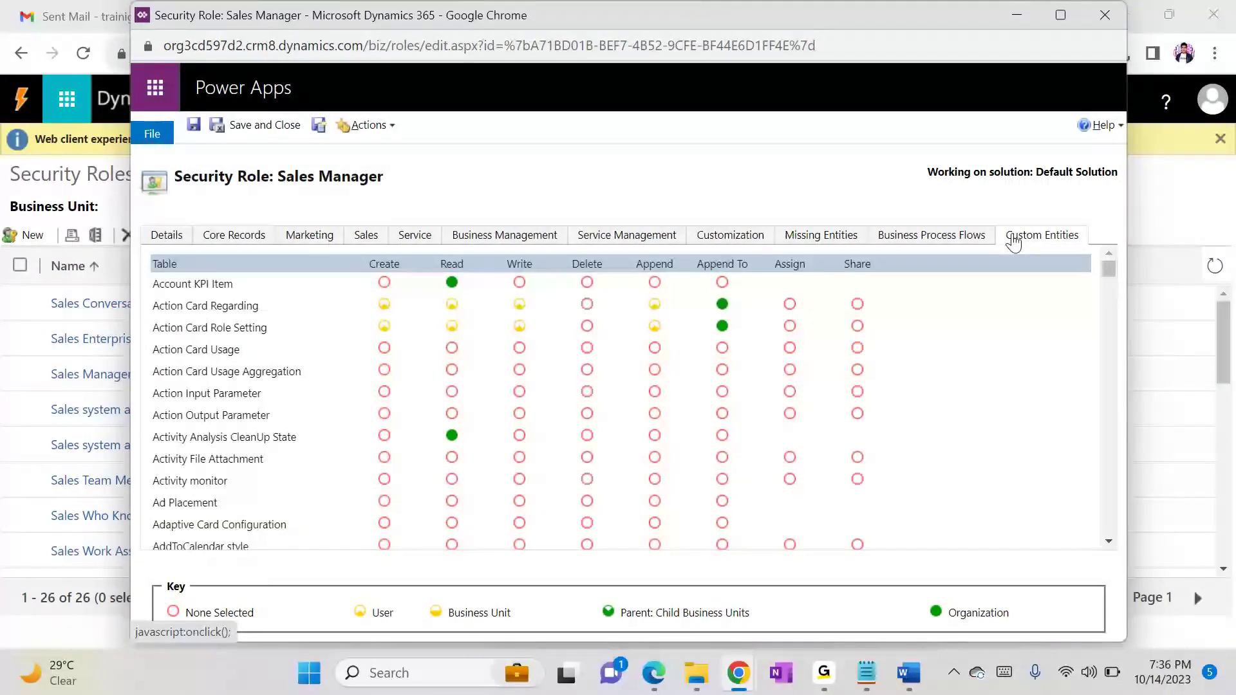
{"action": "key", "text": "ctrl+f"}
{"action": "type", "text": "cu"}
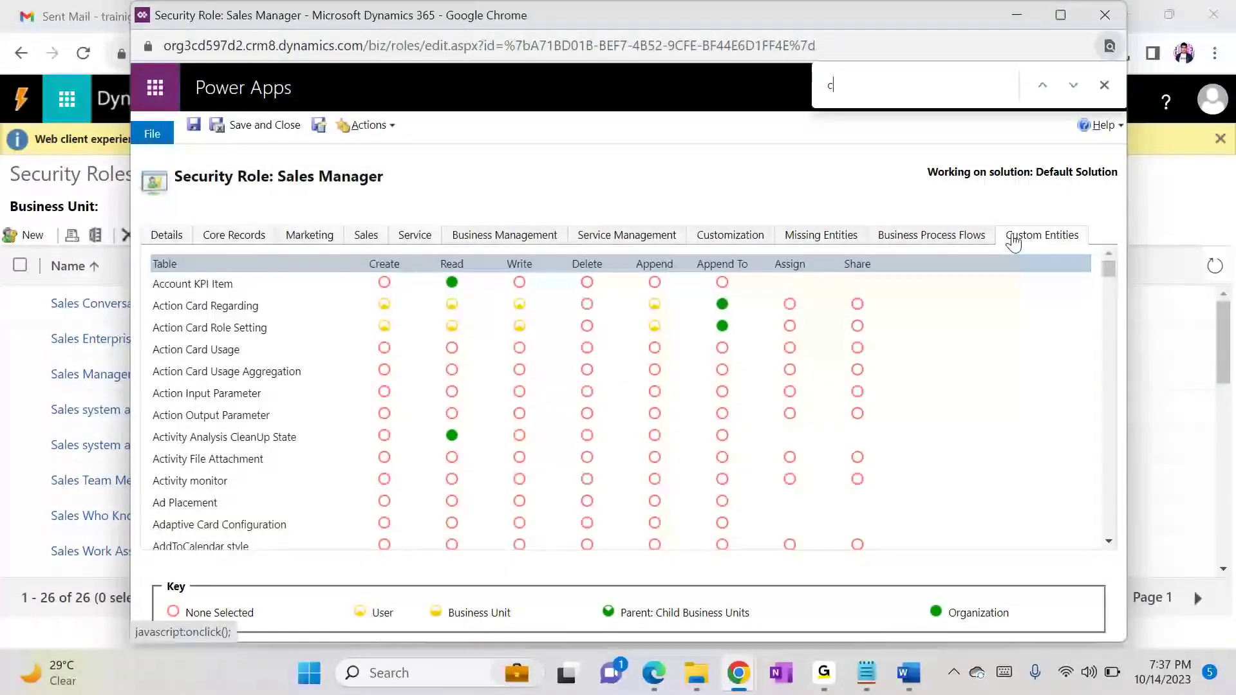
{"action": "key", "text": "BackSpace"}
{"action": "key", "text": "BackSpace"}
{"action": "type", "text": "co"}
Step: Return to the Active Courses page to check the names of the custom entities under Extensions
{"action": "key", "text": "alt+Tab"}
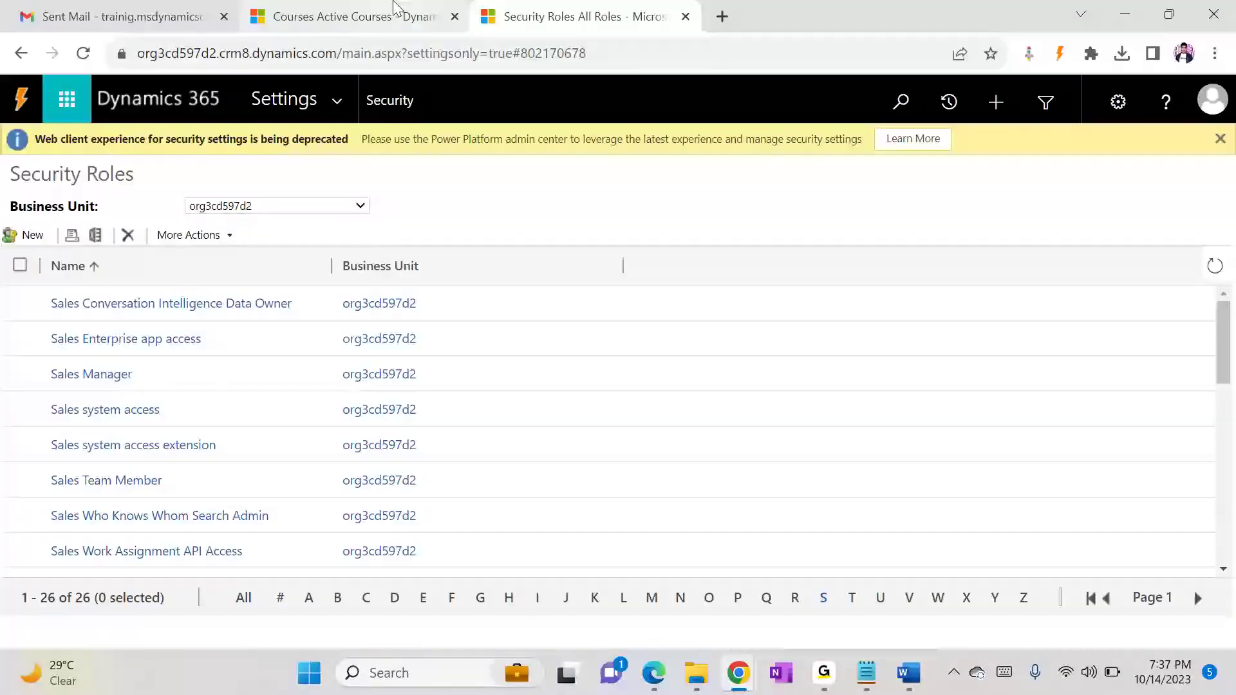
{"action": "left_click", "coordinate": [393, 9]}
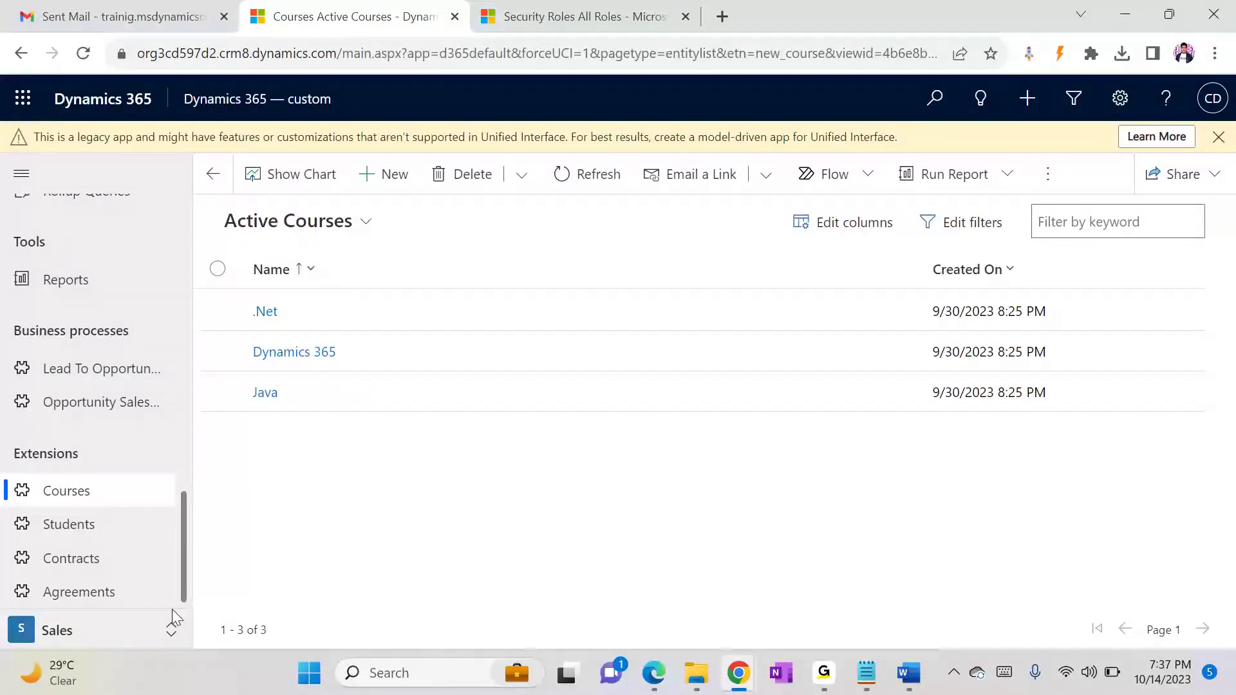
{"action": "key", "text": "alt+Tab"}
{"action": "key", "text": "alt+Tab"}
{"action": "key", "text": "alt+Tab"}
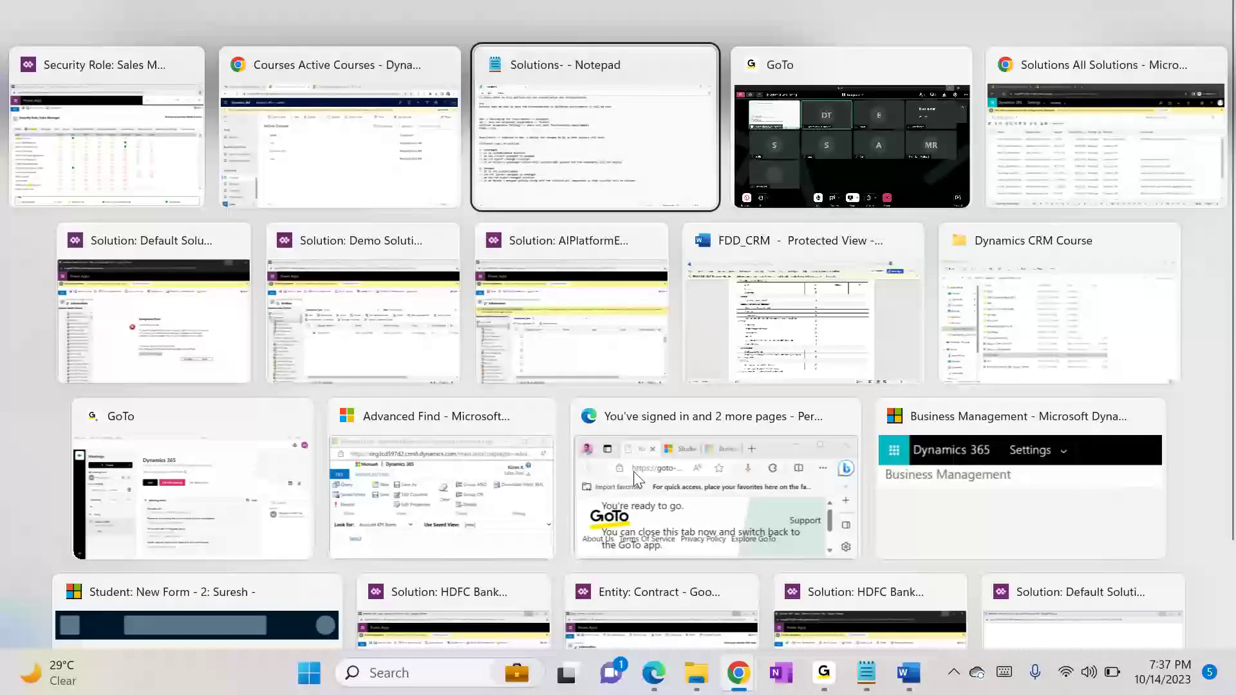
{"action": "key", "text": "alt+shift+Tab"}
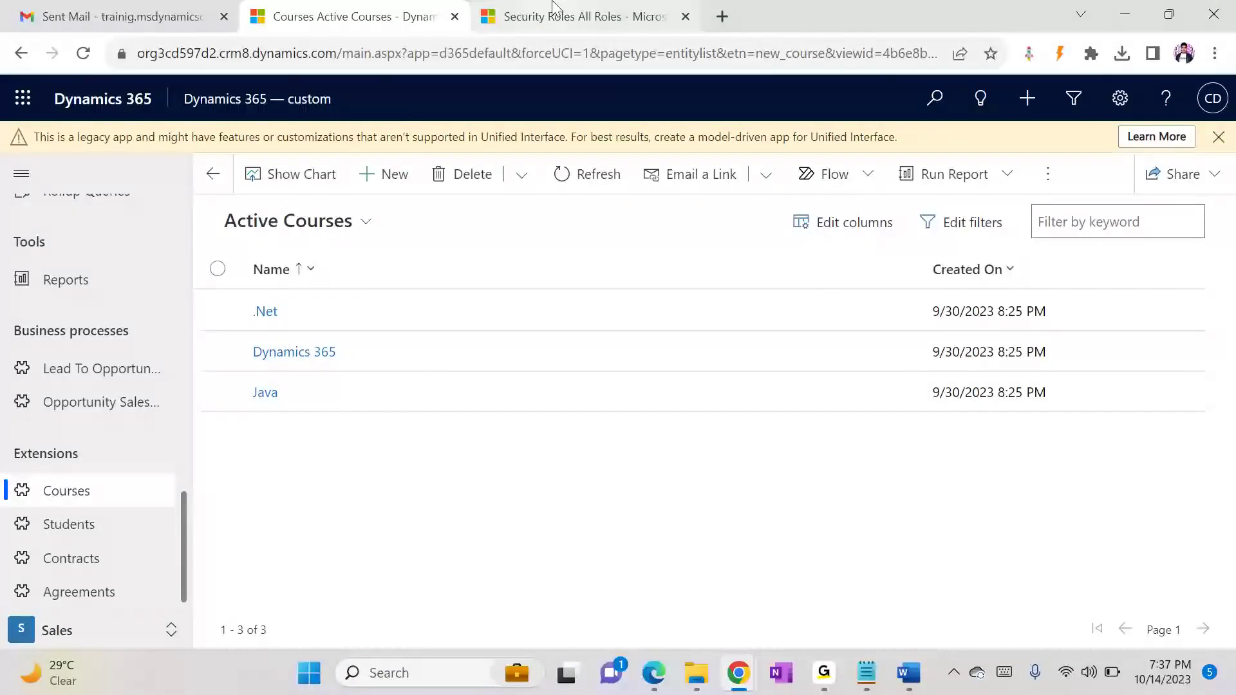
Step: Bring the Sales Manager security role window back and find the "student" entity among its custom entities
{"action": "left_click", "coordinate": [553, 9]}
{"action": "key", "text": "alt+Tab"}
{"action": "key", "text": "alt+Tab"}
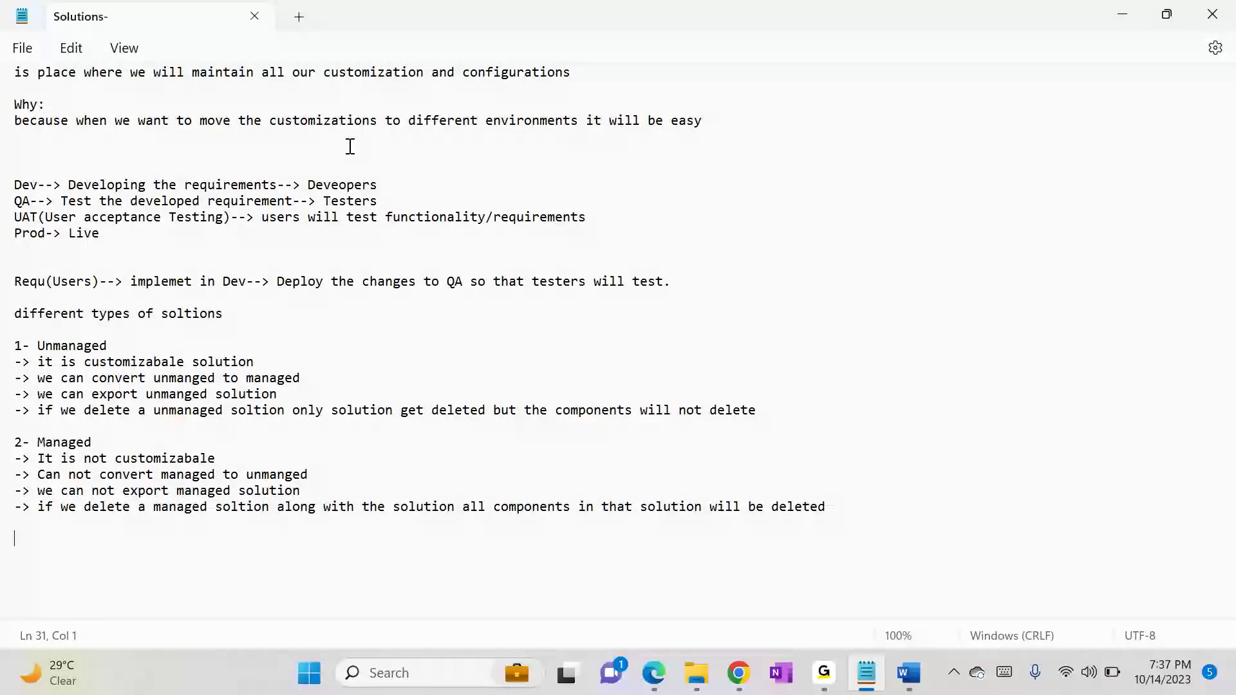
{"action": "mouse_move", "coordinate": [758, 689]}
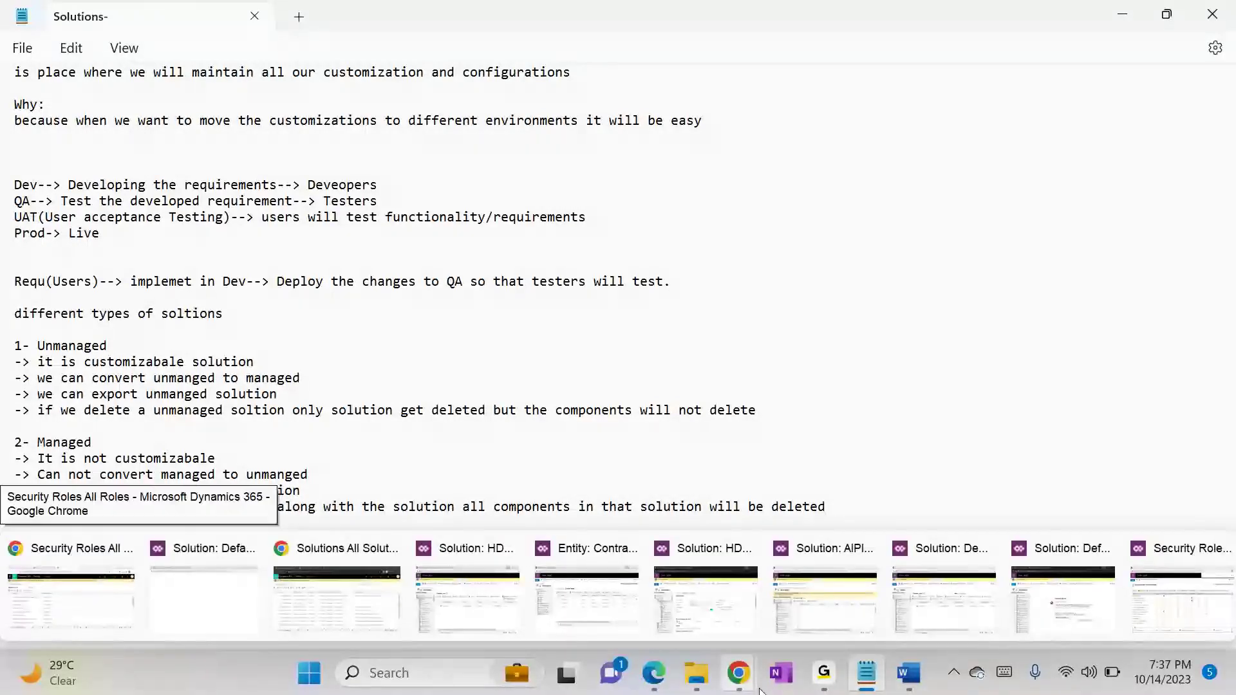
{"action": "left_click", "coordinate": [1193, 590]}
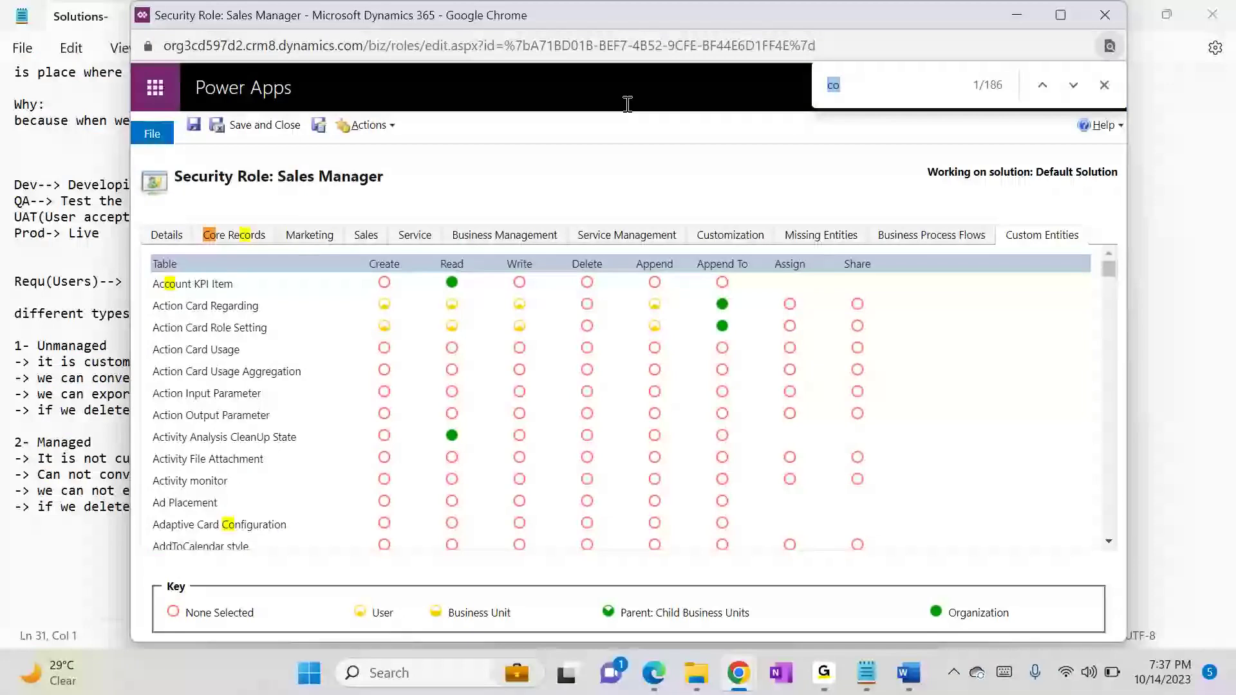
{"action": "type", "text": "student"}
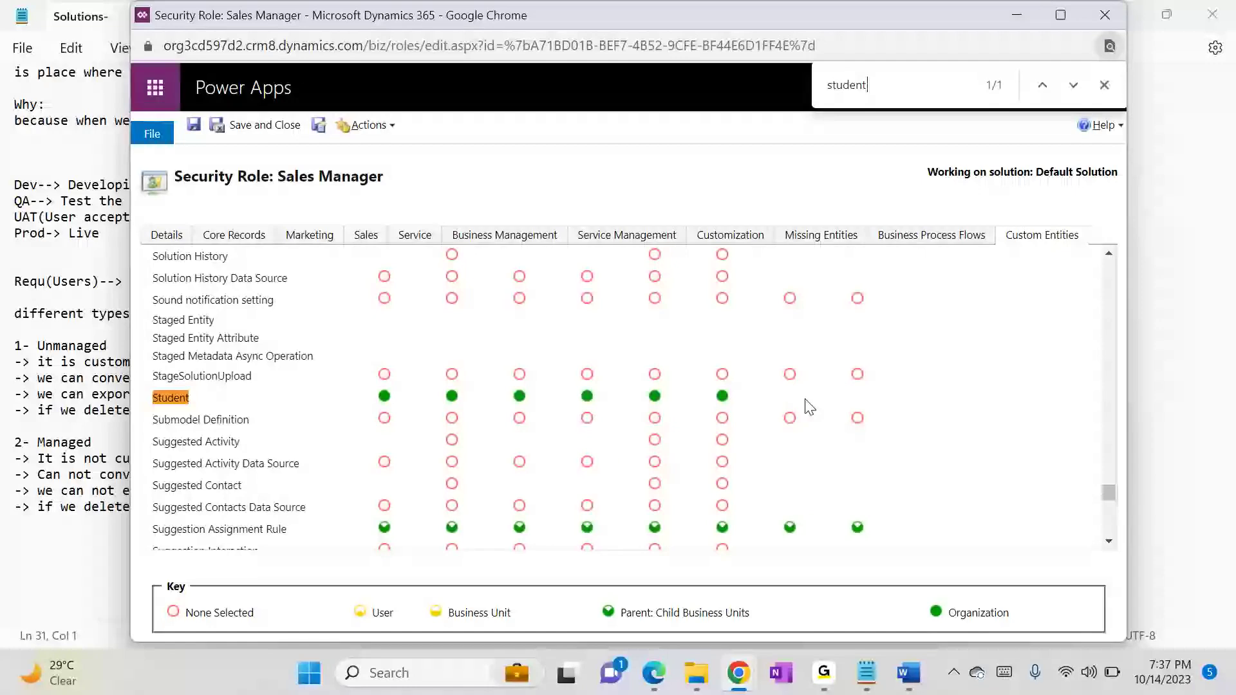
Step: Find the "contract" entity among the Sales Manager role's custom entities to examine its privileges
{"action": "left_click_drag", "start_coordinate": [883, 84], "coordinate": [502, 118]}
{"action": "type", "text": "contract"}
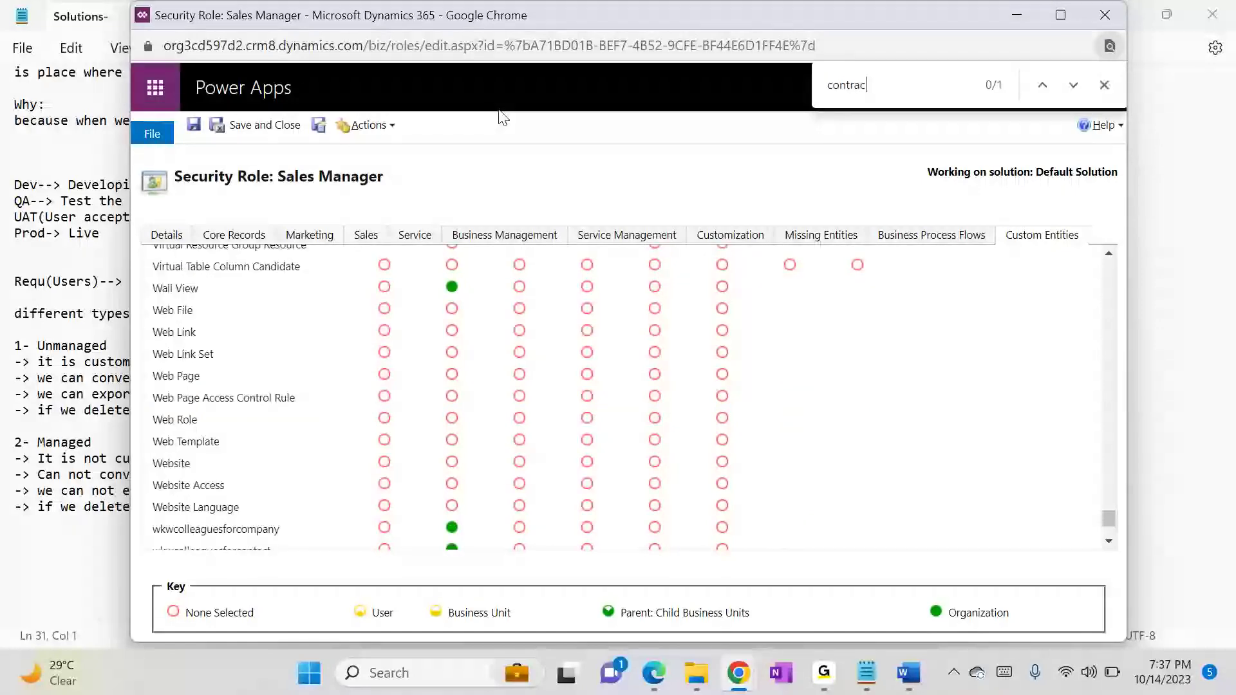
{"action": "key", "text": "Return"}
{"action": "key", "text": "Return"}
{"action": "key", "text": "Return"}
{"action": "key", "text": "Return"}
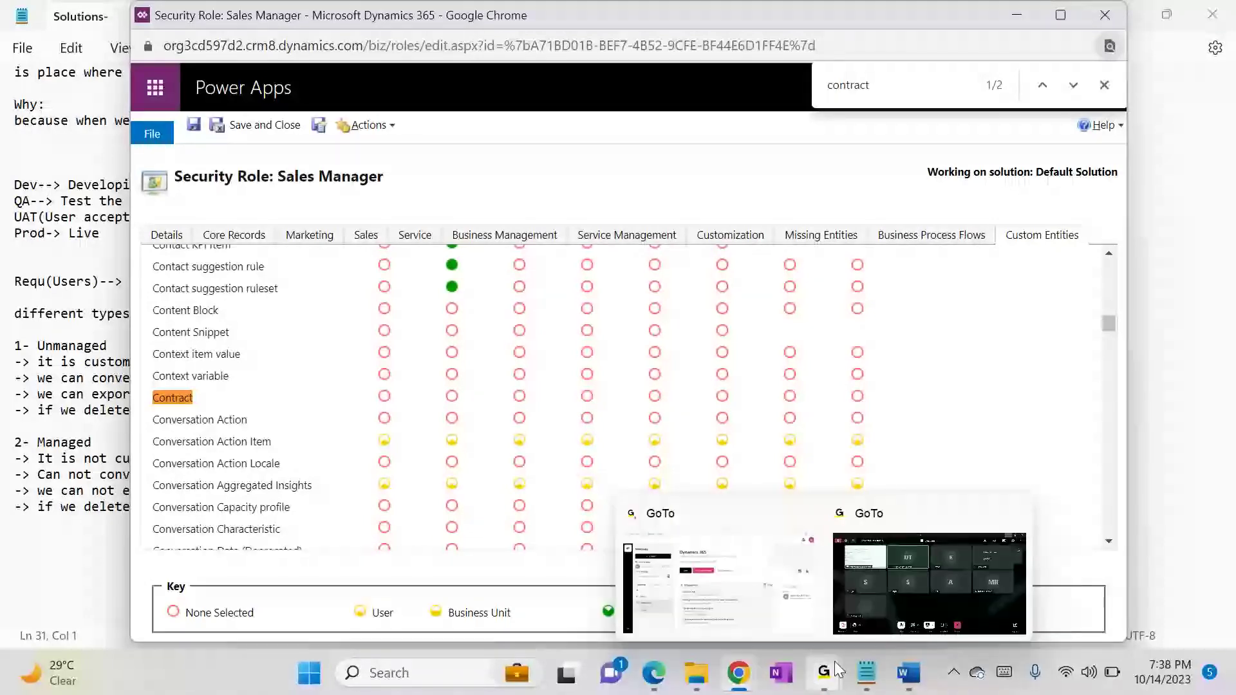
Step: Switch to the Solutions- notes in Notepad and add the heading "what is the diff between Org entity vs user or team"
{"action": "left_click", "coordinate": [866, 672]}
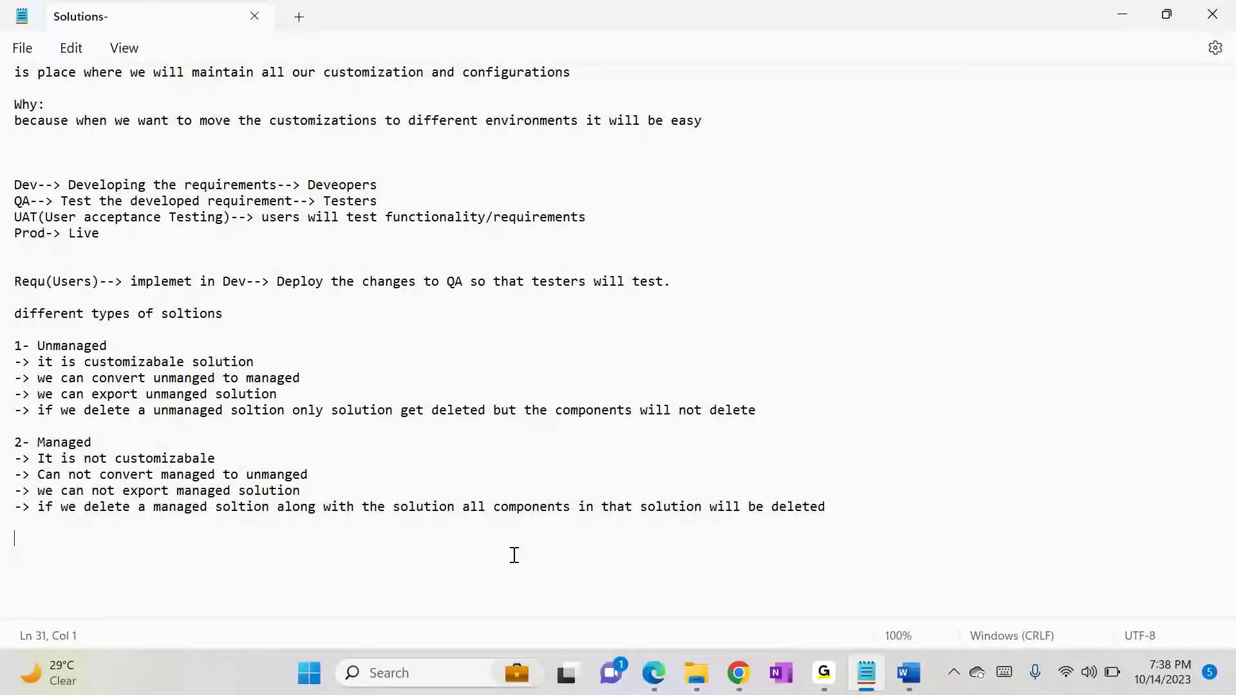
{"action": "type", "text": "what is the diff"}
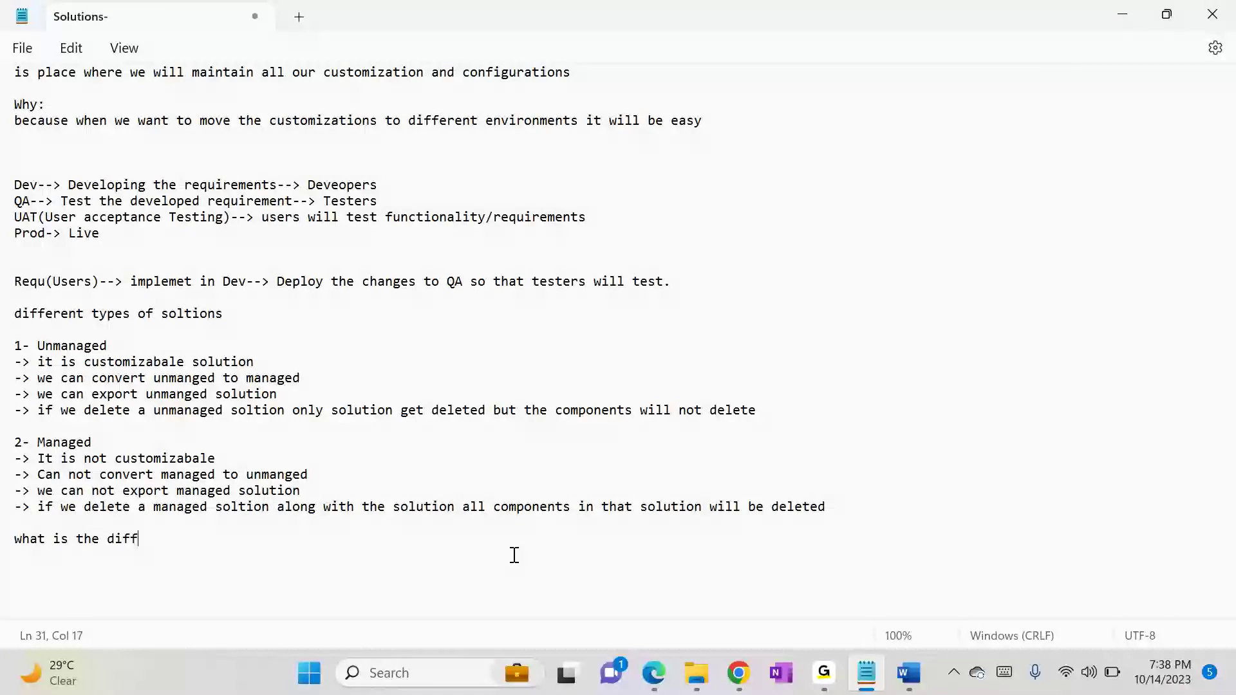
{"action": "type", "text": " between Org enttiv"}
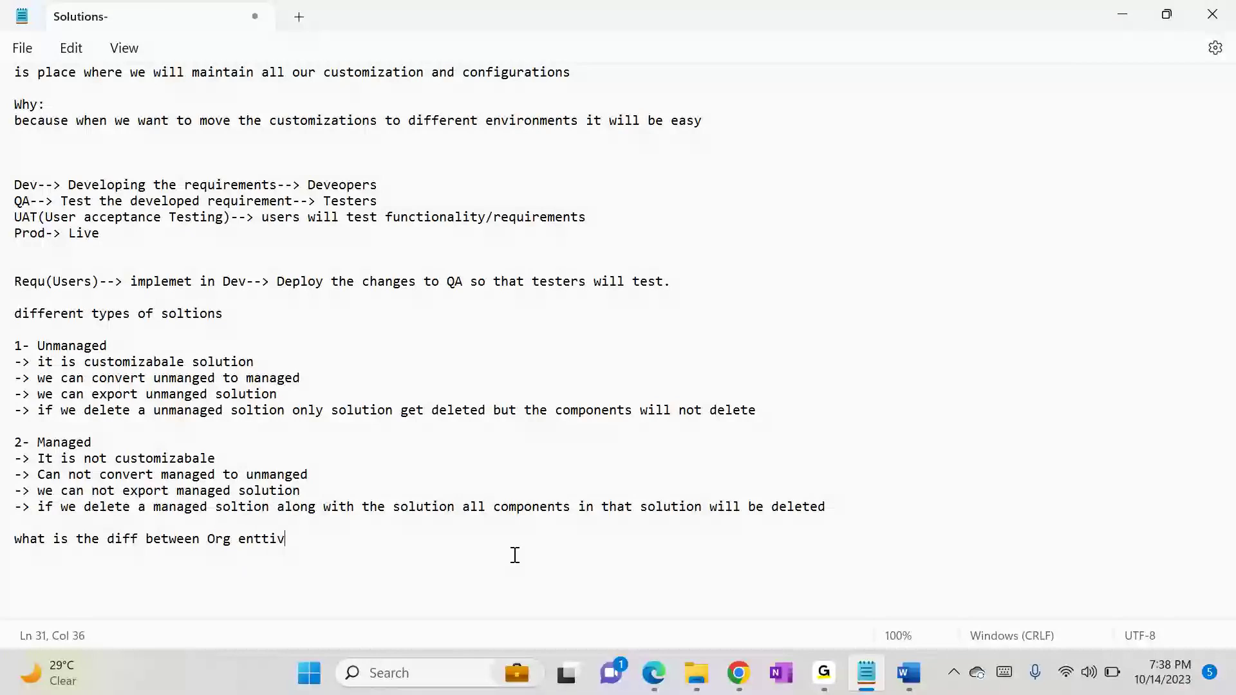
{"action": "type", "text": "ity vs useror team"}
{"action": "key", "text": "Return"}
{"action": "key", "text": "Return"}
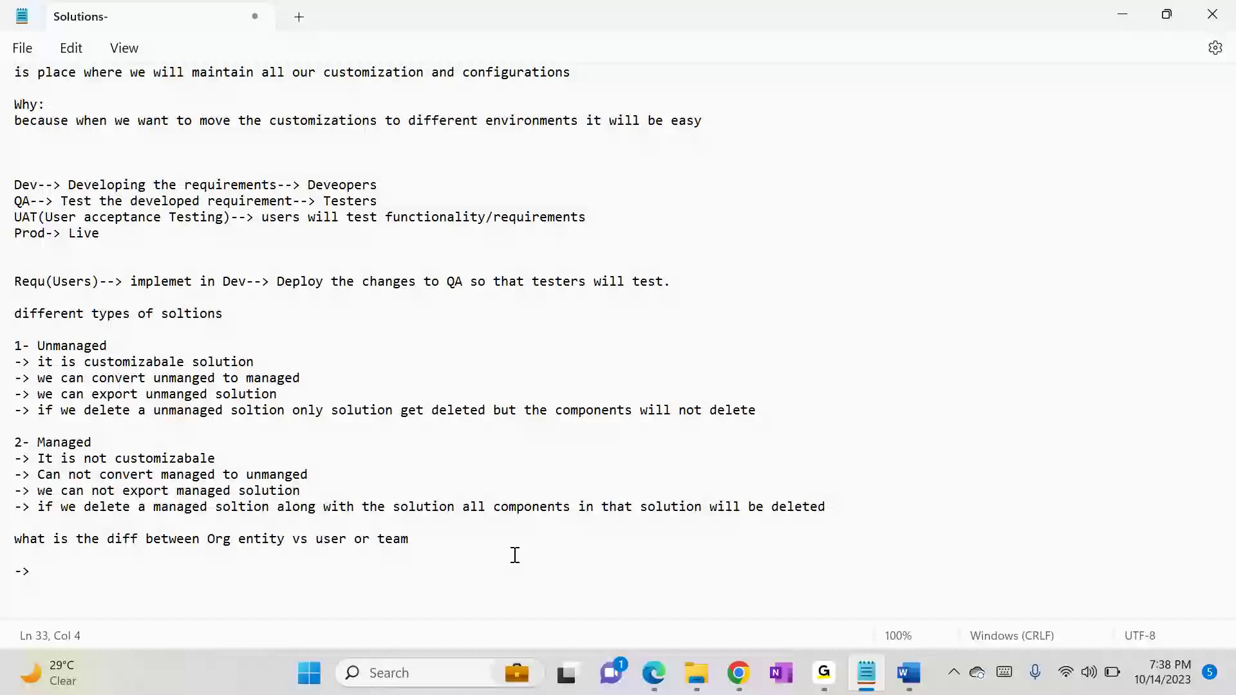
Step: Add the bullet "-> org entity will not assign and share permissions" beneath the new heading
{"action": "type", "text": "-> org entity will n"}
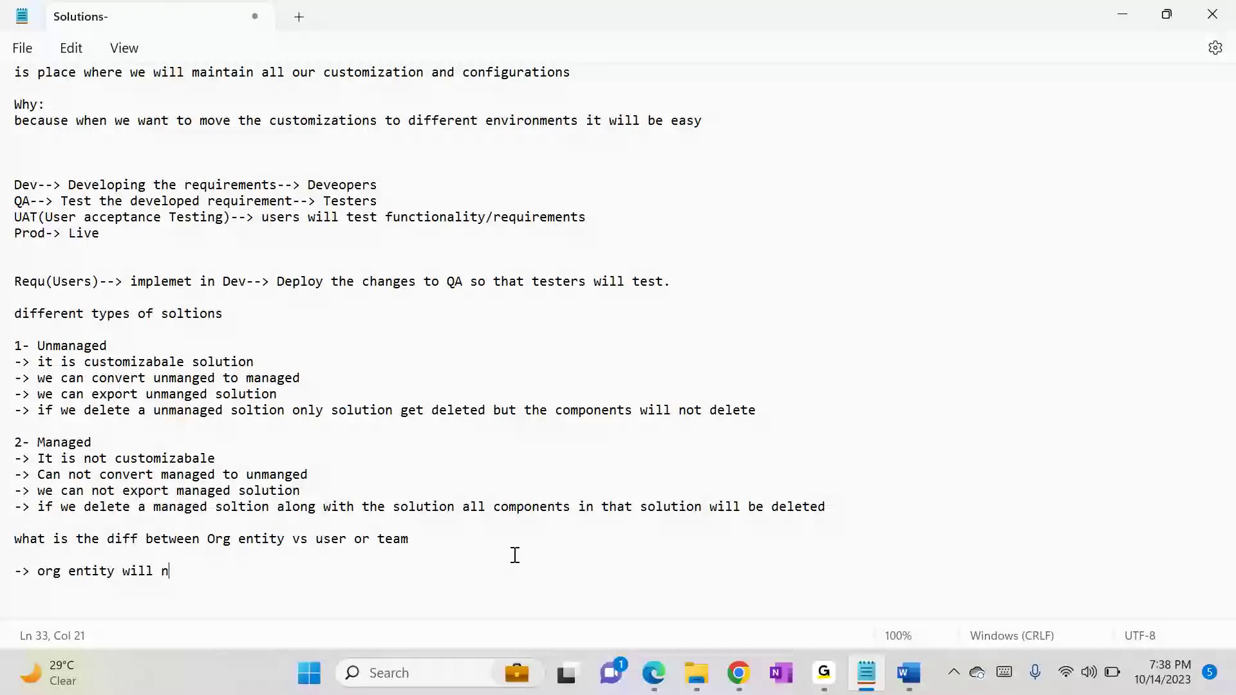
{"action": "type", "text": "ot assign and share per"}
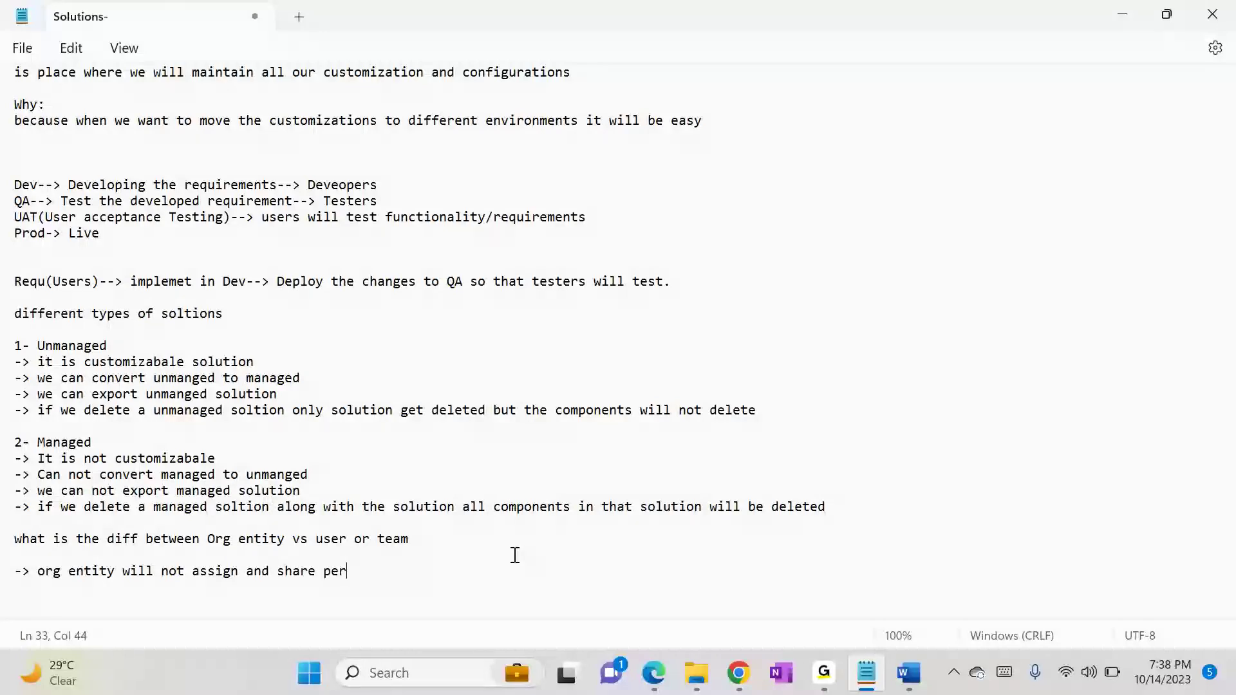
{"action": "type", "text": "missope"}
{"action": "key", "text": "BackSpace"}
{"action": "key", "text": "BackSpace"}
{"action": "key", "text": "BackSpace"}
{"action": "type", "text": "ions"}
{"action": "key", "text": "Return"}
{"action": "key", "text": "Return"}
Step: Start a second bullet and add the subheadings "Org" and "user or team" above their respective bullets
{"action": "type", "text": "->"}
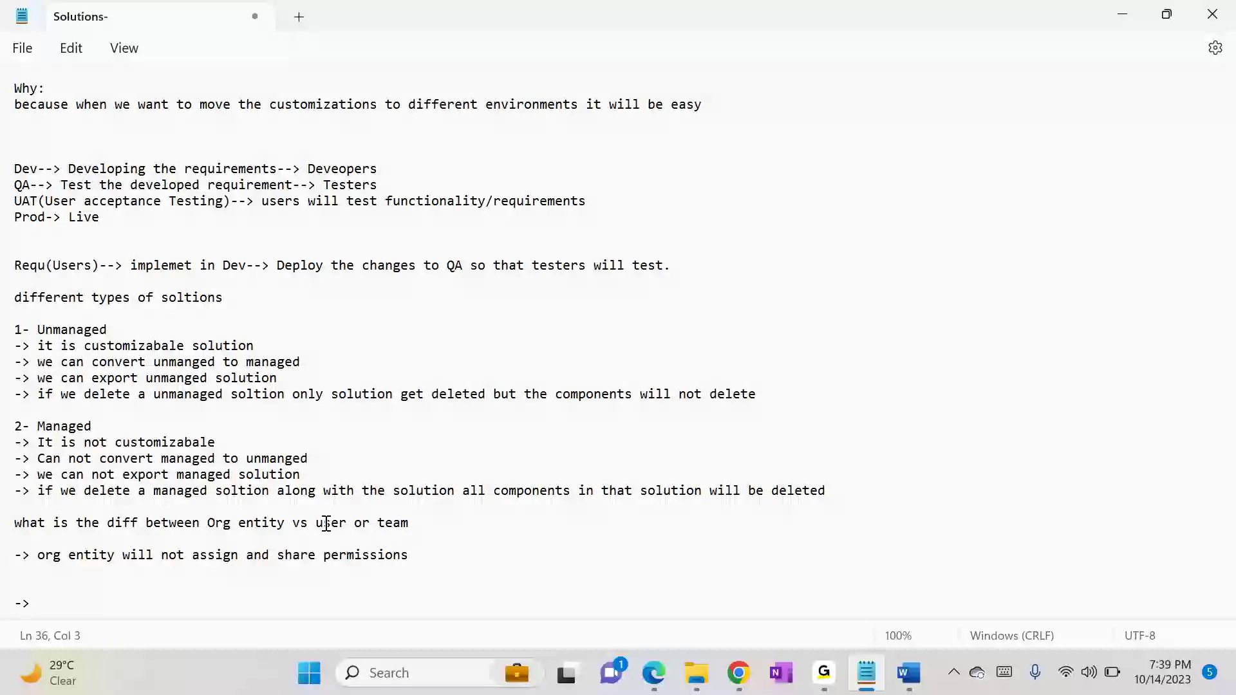
{"action": "left_click_drag", "start_coordinate": [317, 523], "coordinate": [410, 524]}
{"action": "key", "text": "ctrl+c"}
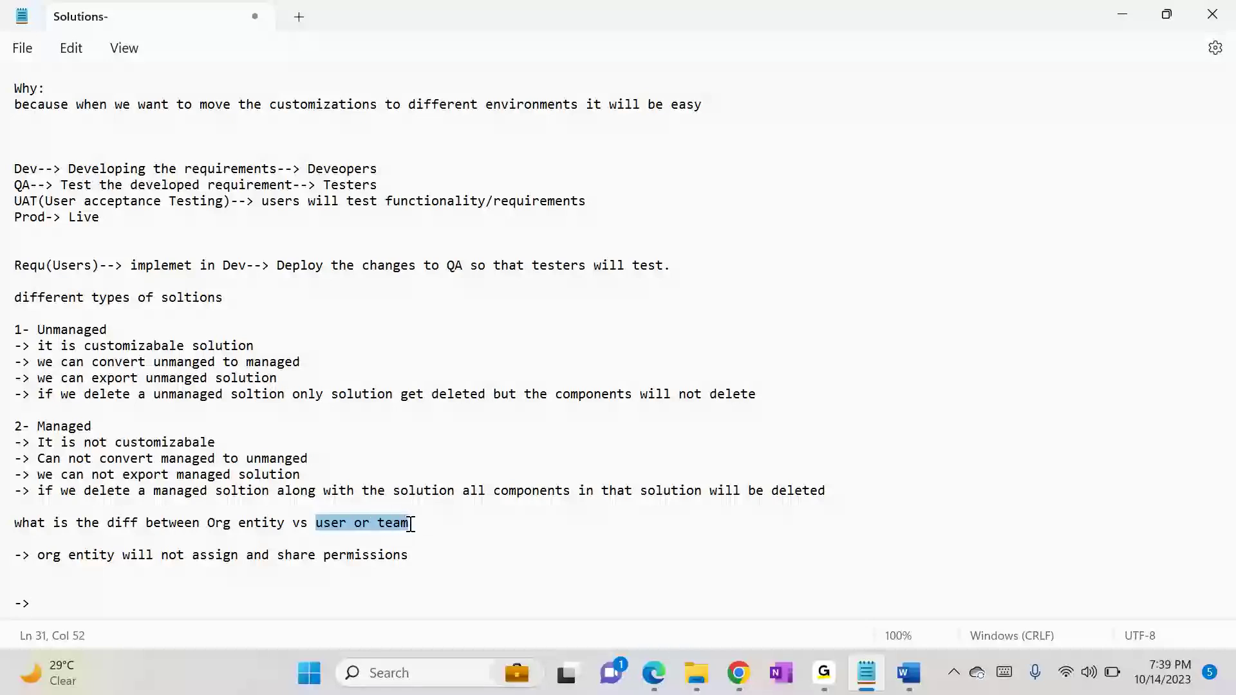
{"action": "left_click", "coordinate": [19, 588]}
{"action": "key", "text": "ctrl+v"}
{"action": "left_click", "coordinate": [225, 523]}
{"action": "double_click", "coordinate": [225, 523]}
{"action": "key", "text": "ctrl+c"}
{"action": "left_click", "coordinate": [115, 538]}
{"action": "key", "text": "ctrl+v"}
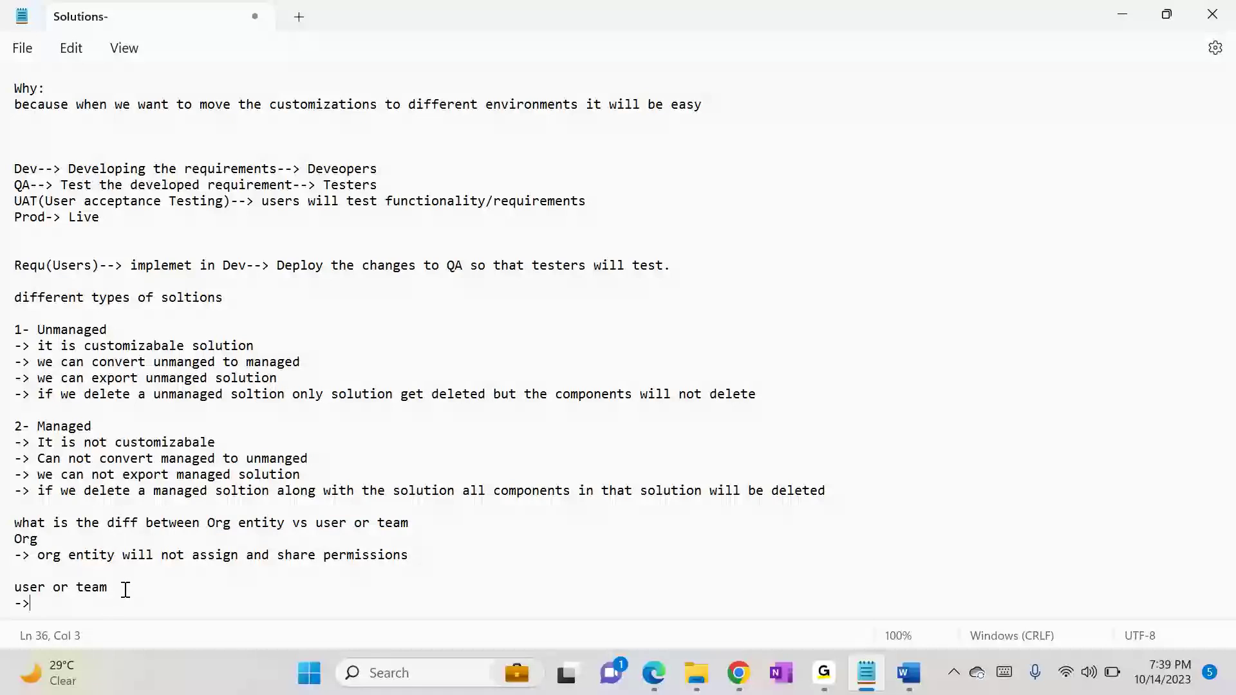
Step: Complete the "user or team" bullet with "it will all permissions(privileges)"
{"action": "type", "text": "it will all permissions(privileges"}
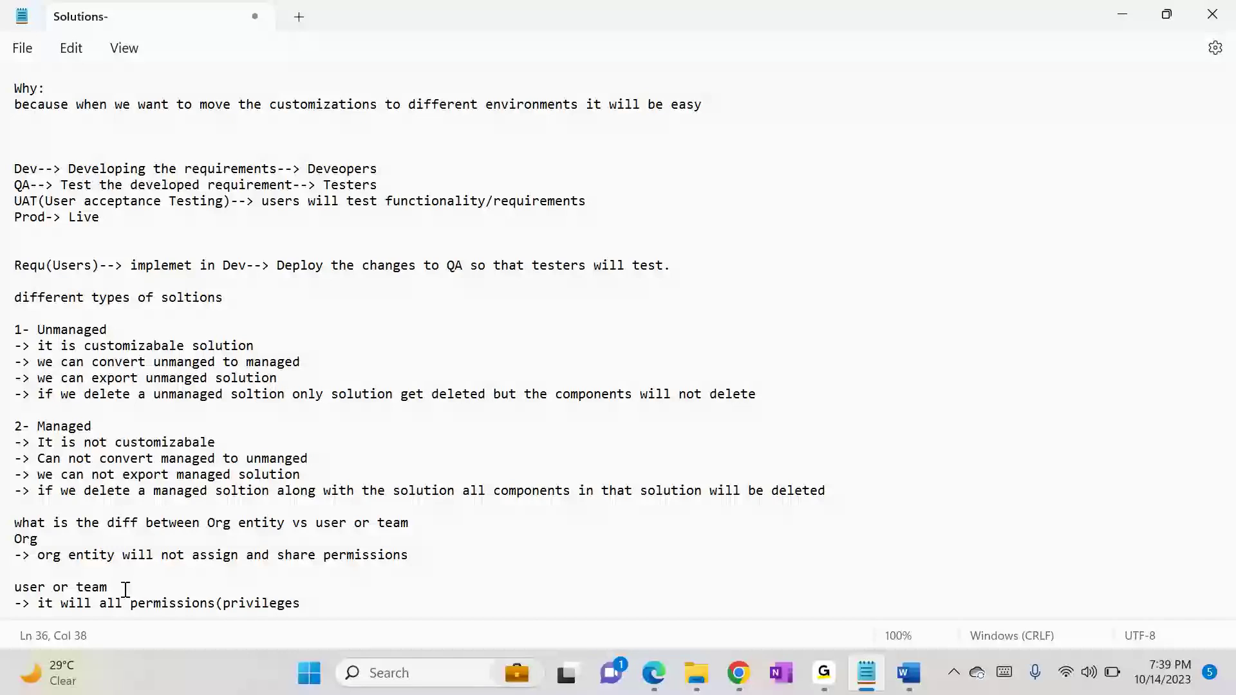
Step: Switch to the Sales Manager security role and cycle the Contract entity's first privilege through the access levels up to Organization
{"action": "key", "text": "alt+Tab"}
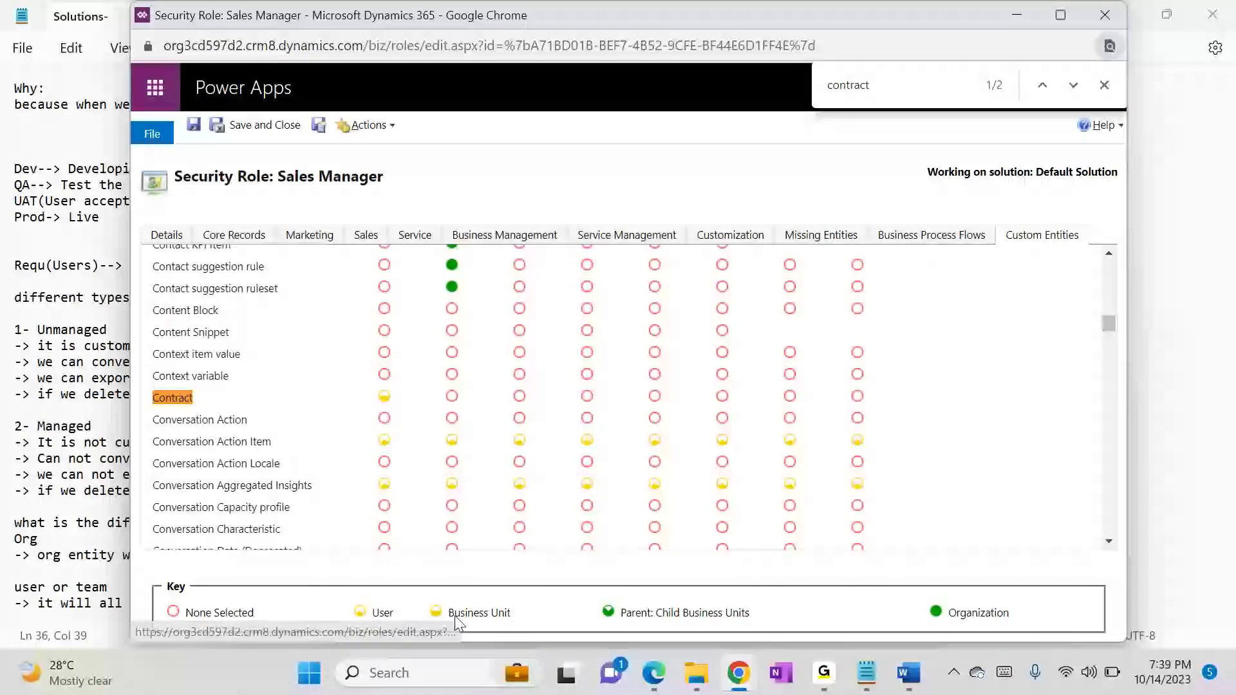
{"action": "left_click", "coordinate": [384, 397]}
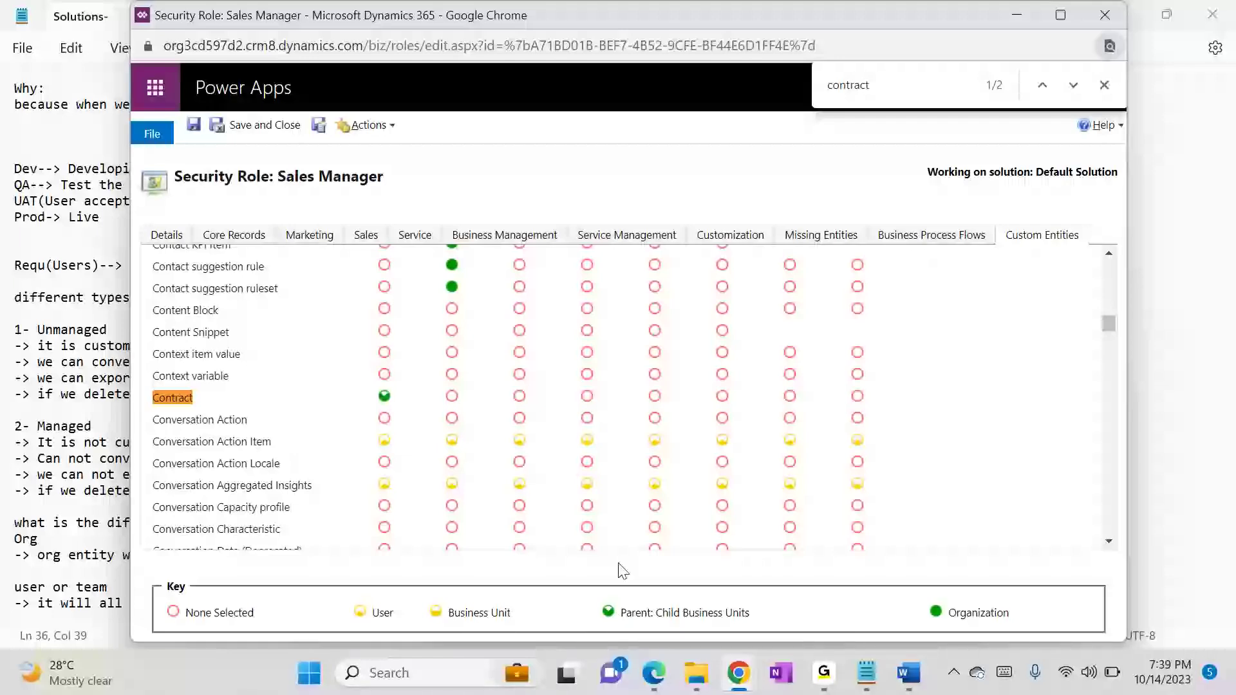
{"action": "left_click", "coordinate": [384, 397]}
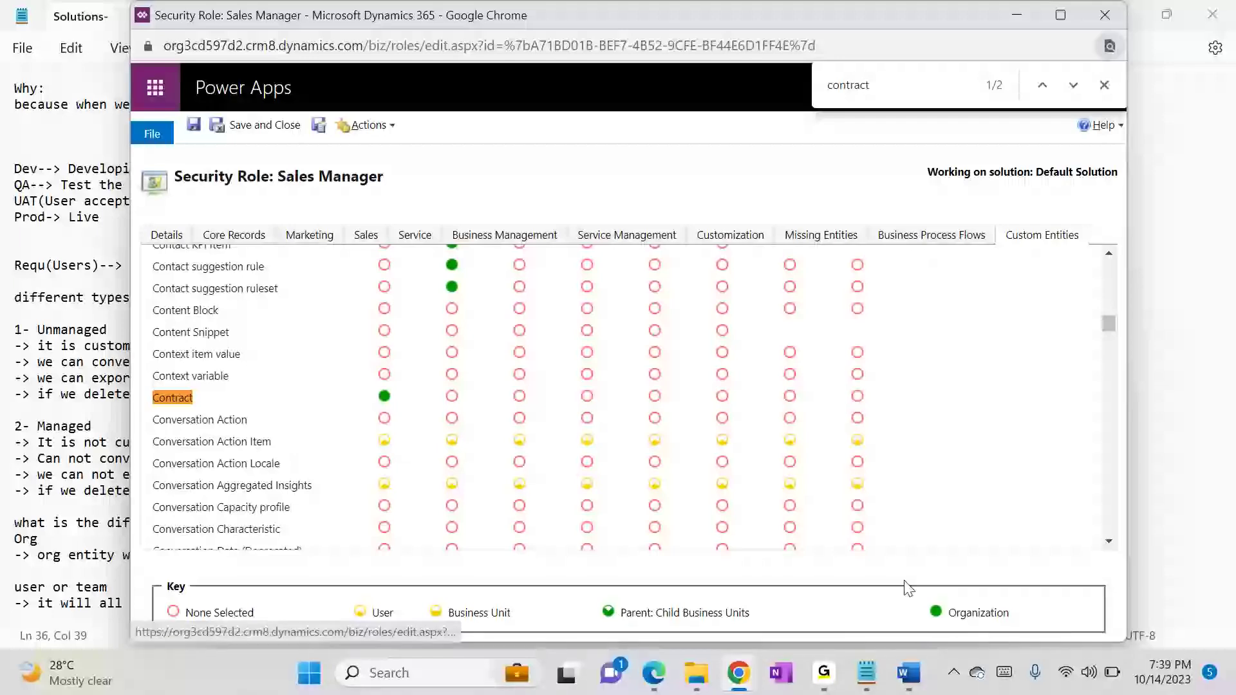
{"action": "mouse_move", "coordinate": [974, 616]}
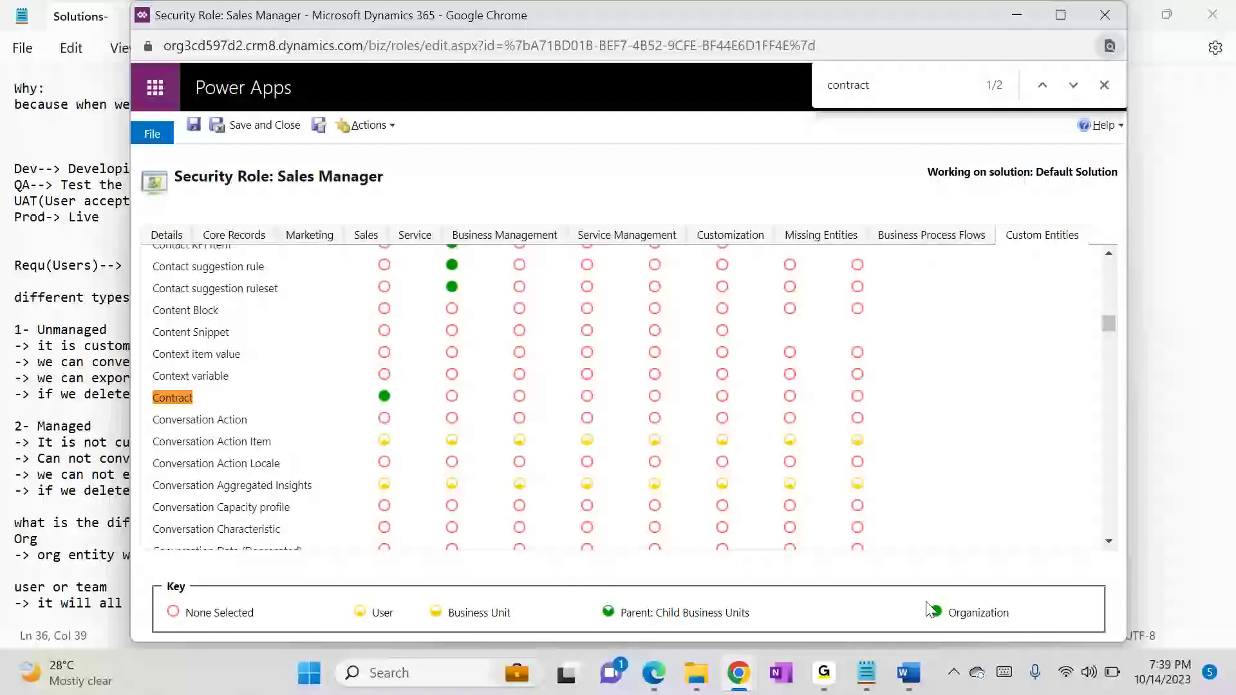
Step: Return to the notes, add "-> we can configure multiple access levels" under "user or team", and start another bullet under "Org"
{"action": "key", "text": "alt+Tab"}
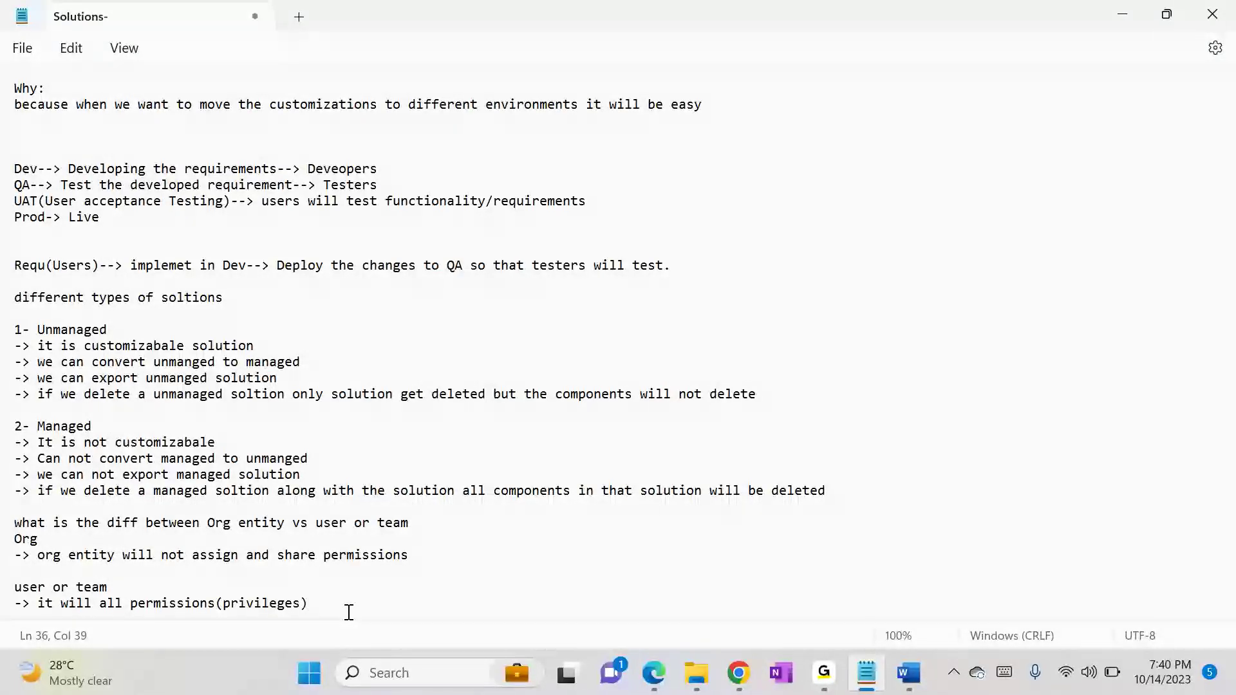
{"action": "key", "text": "Return"}
{"action": "type", "text": "-> "}
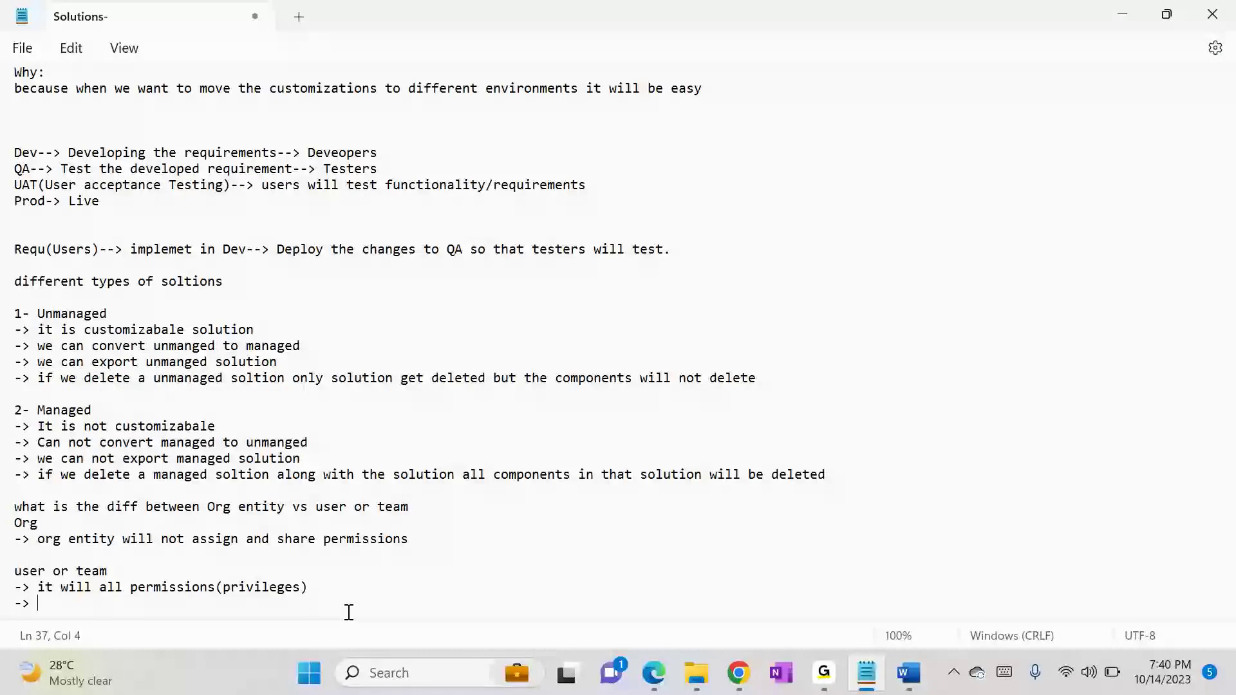
{"action": "type", "text": "we can configure multiple acce"}
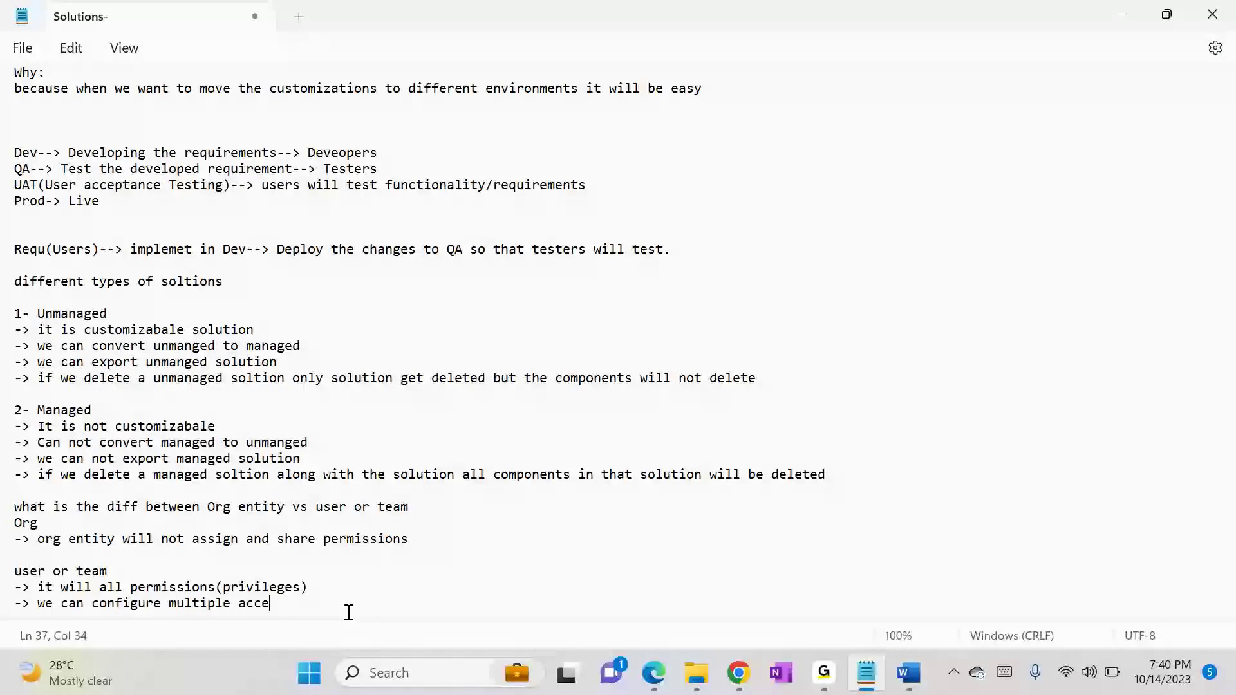
{"action": "type", "text": "ss level"}
{"action": "left_click", "coordinate": [437, 540]}
{"action": "key", "text": "Return"}
Step: Find the Student entity in the Sales Manager role and toggle its first privilege to None Selected and back to Organization
{"action": "key", "text": "alt+Tab"}
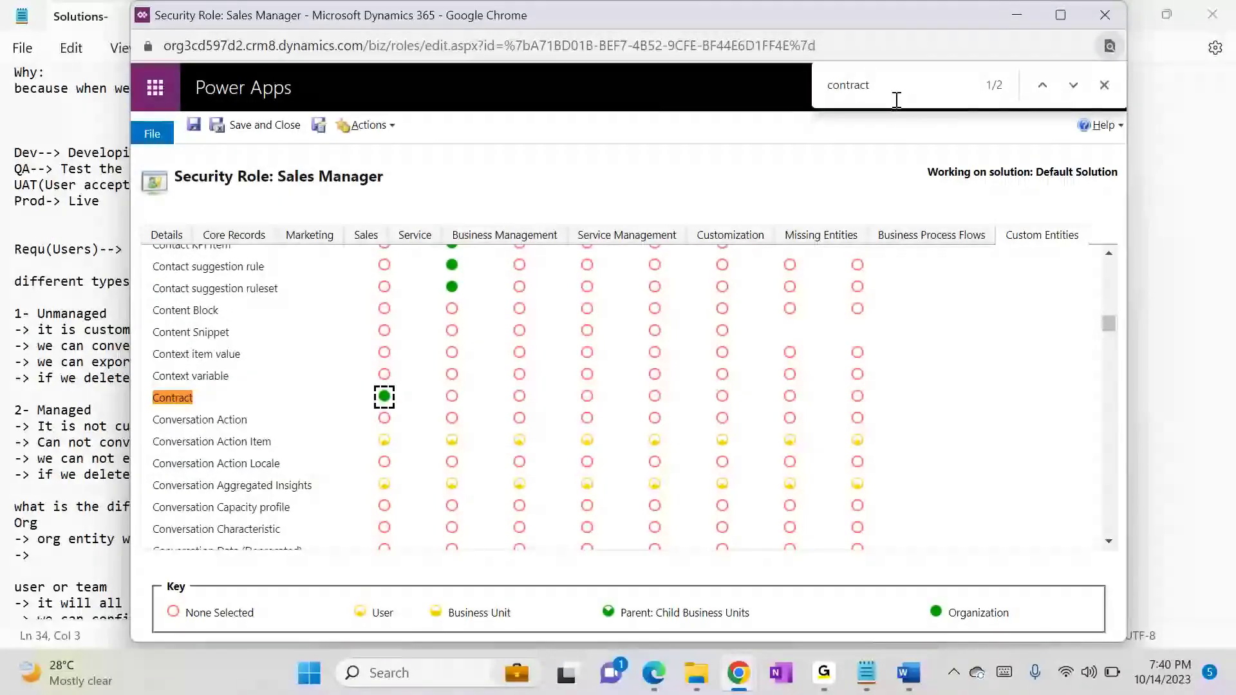
{"action": "key", "text": "ctrl+f"}
{"action": "type", "text": "studen"}
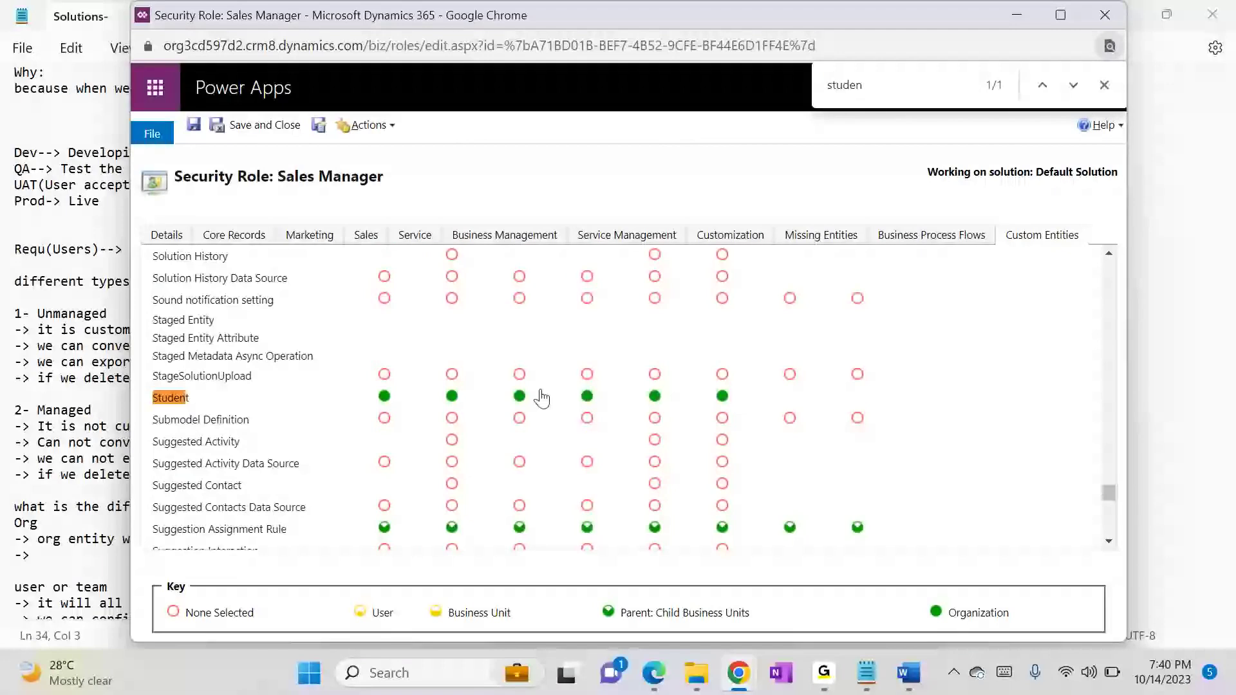
{"action": "left_click", "coordinate": [385, 397]}
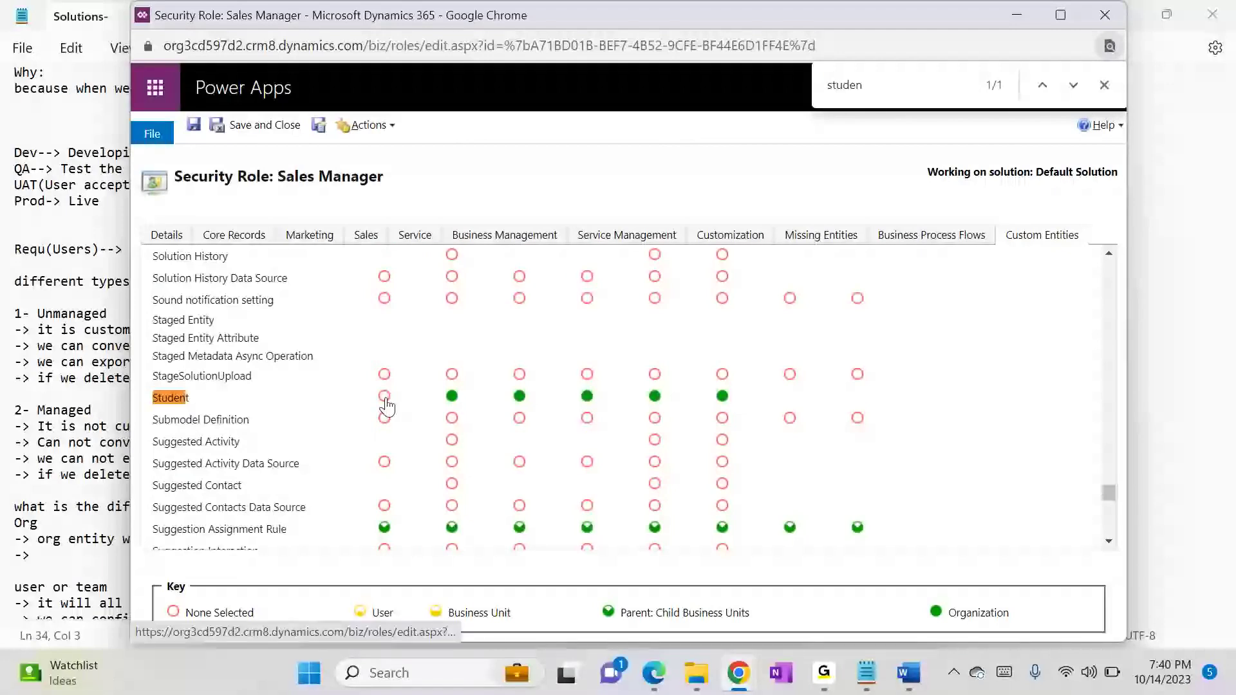
{"action": "left_click", "coordinate": [385, 397]}
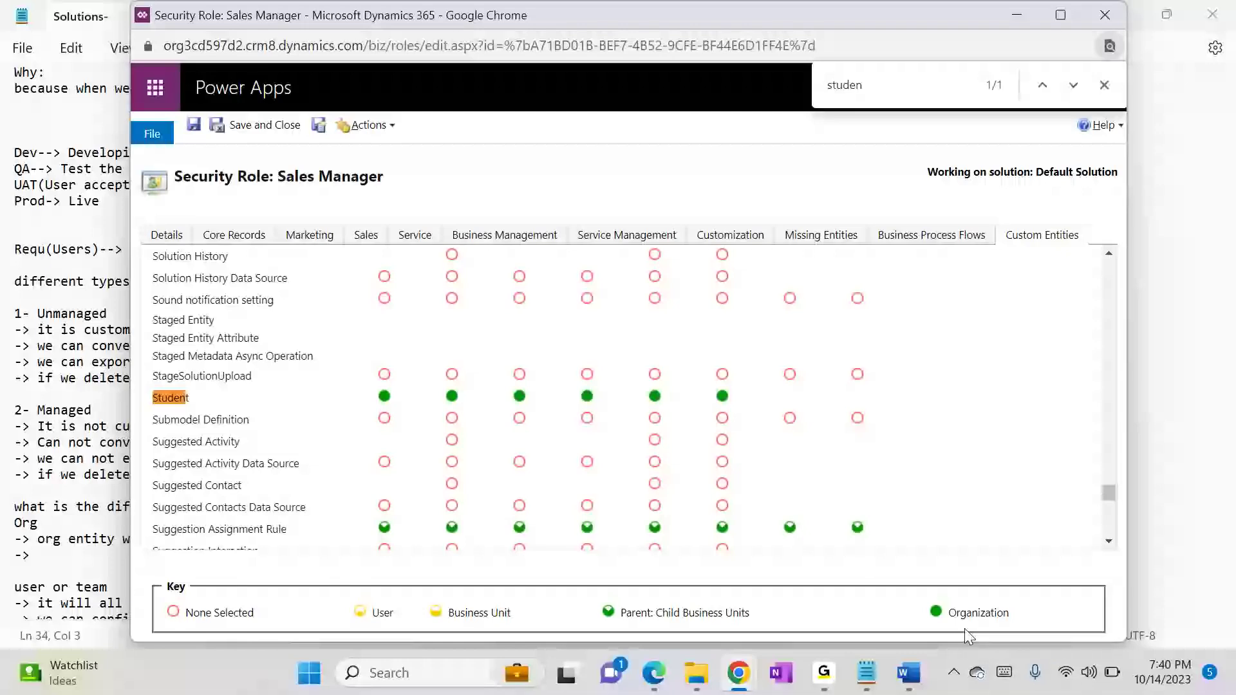
Step: Return to the notes and fill the empty "Org" bullet with "we can configure either none or organization"
{"action": "key", "text": "alt+Tab"}
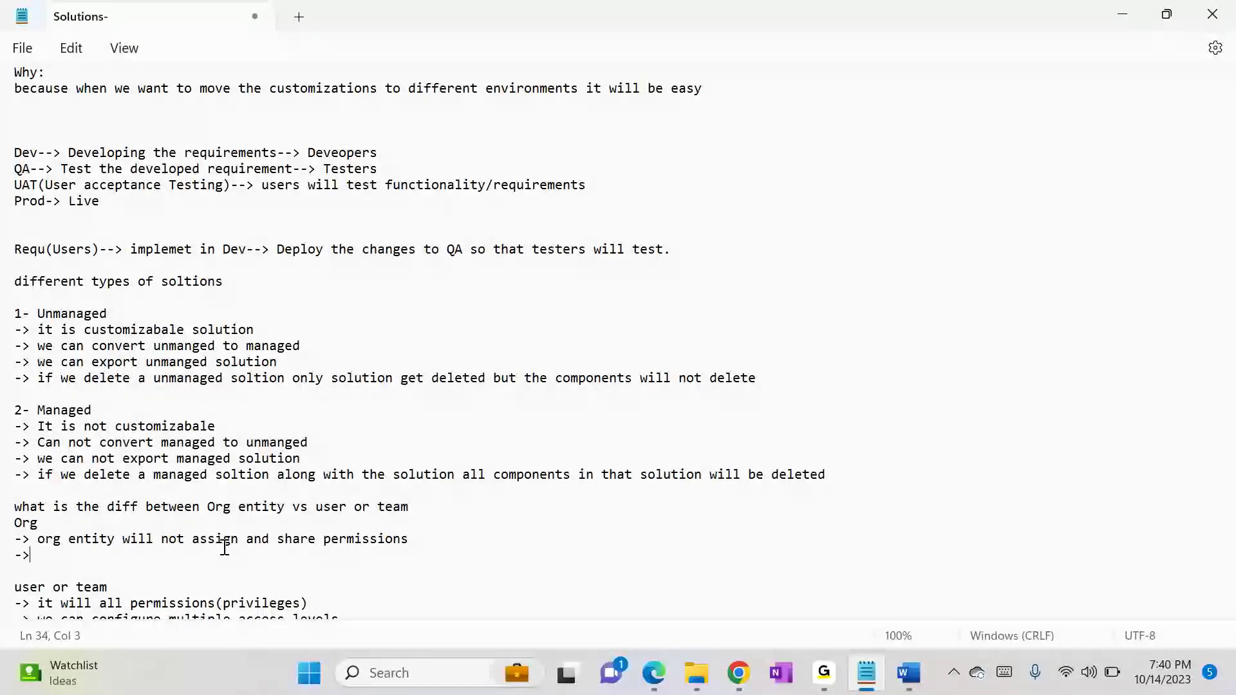
{"action": "type", "text": "we can config"}
{"action": "type", "text": "ure either"}
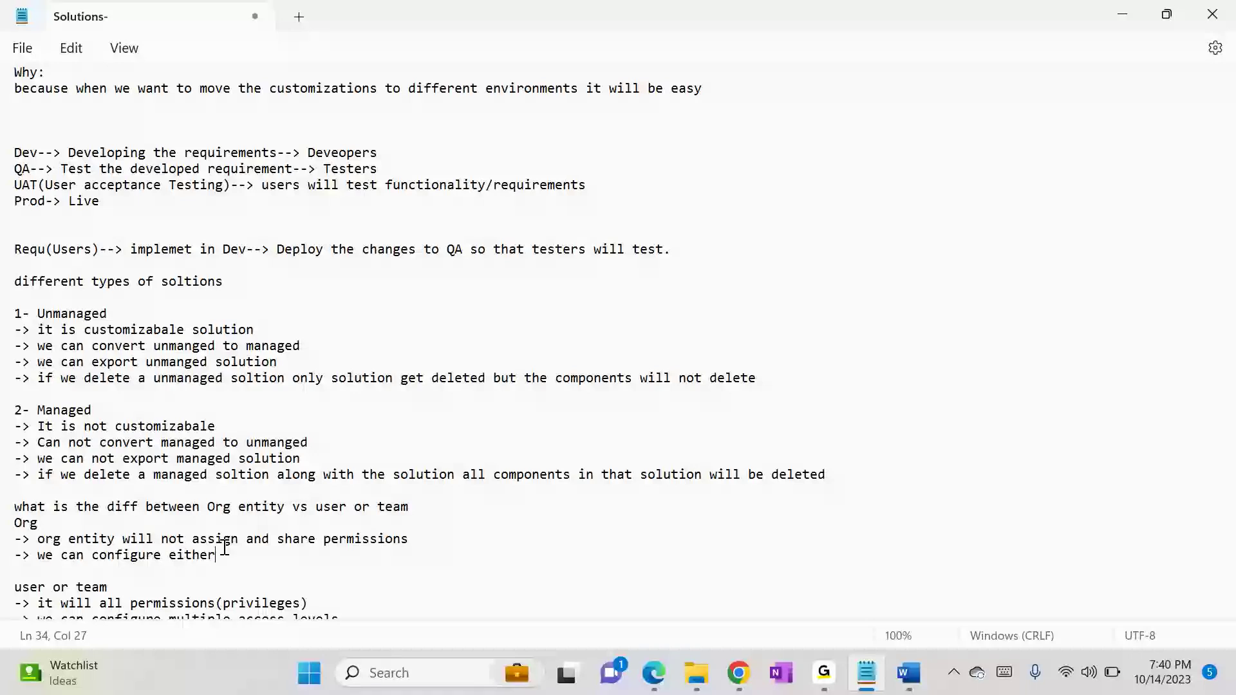
{"action": "type", "text": " one or organizat"}
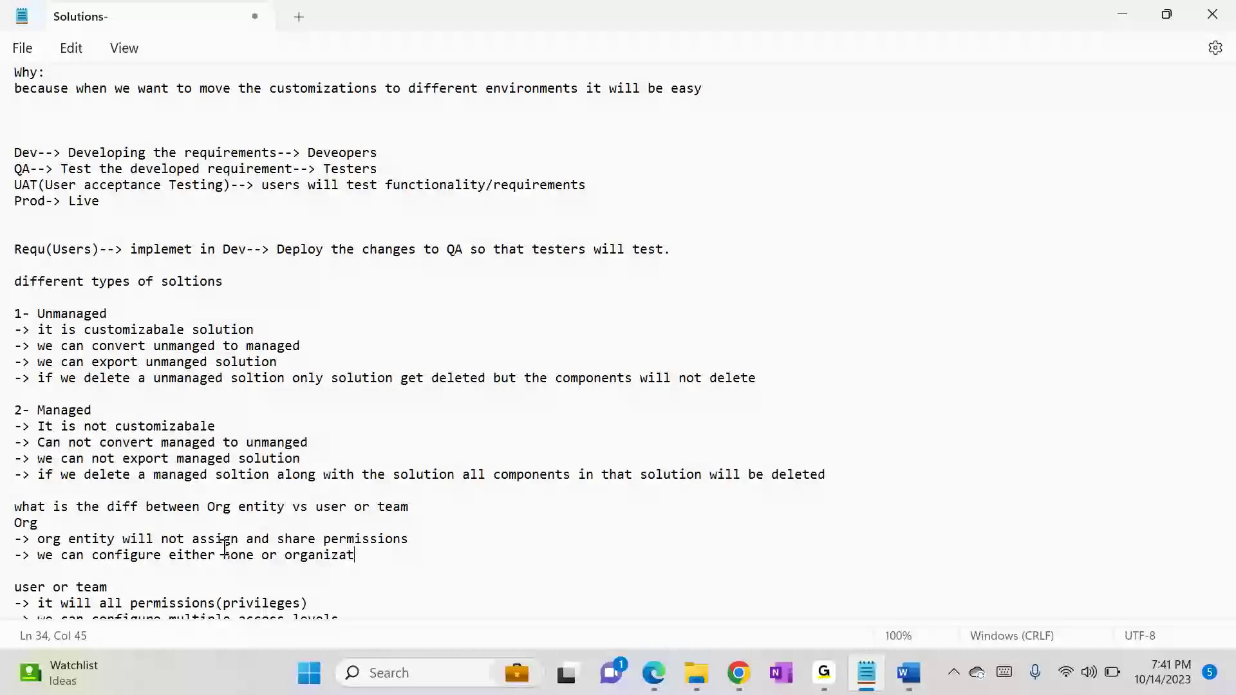
{"action": "type", "text": "ion except tg"}
Step: Extend the second "Org" bullet with "except these two we can't configure anything"
{"action": "key", "text": "BackSpace"}
{"action": "type", "text": "j"}
{"action": "key", "text": "BackSpace"}
{"action": "type", "text": "hese two "}
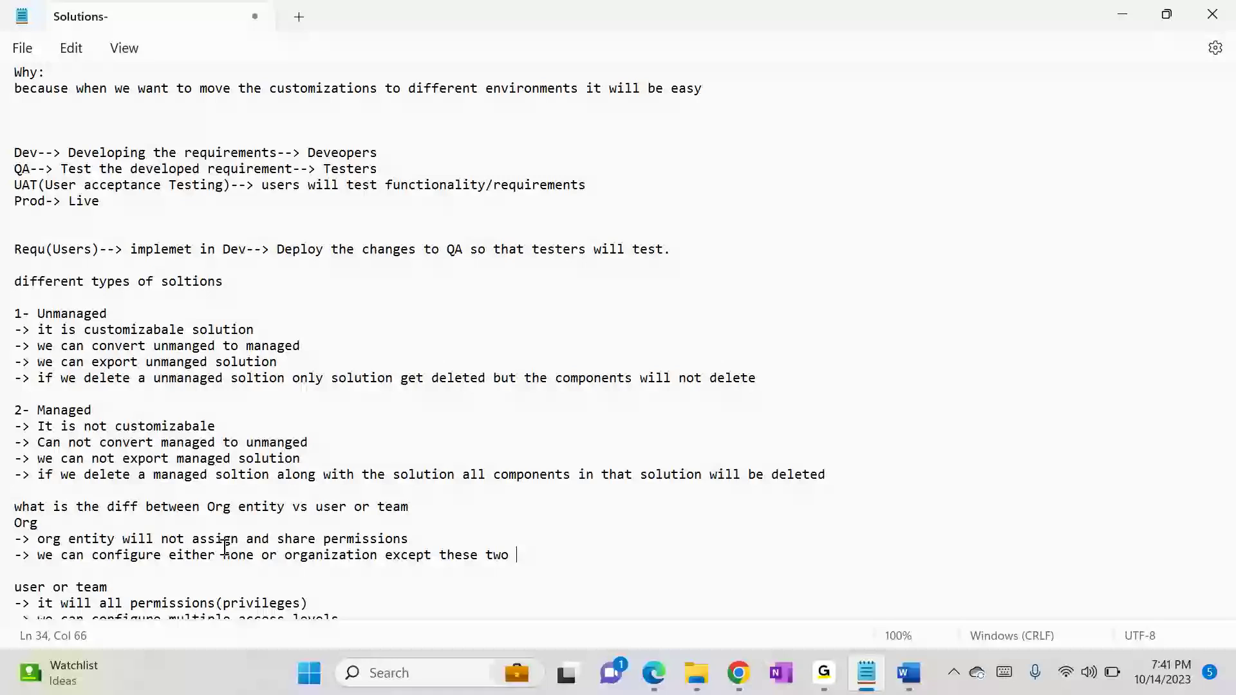
{"action": "type", "text": "we can't configure anyt"}
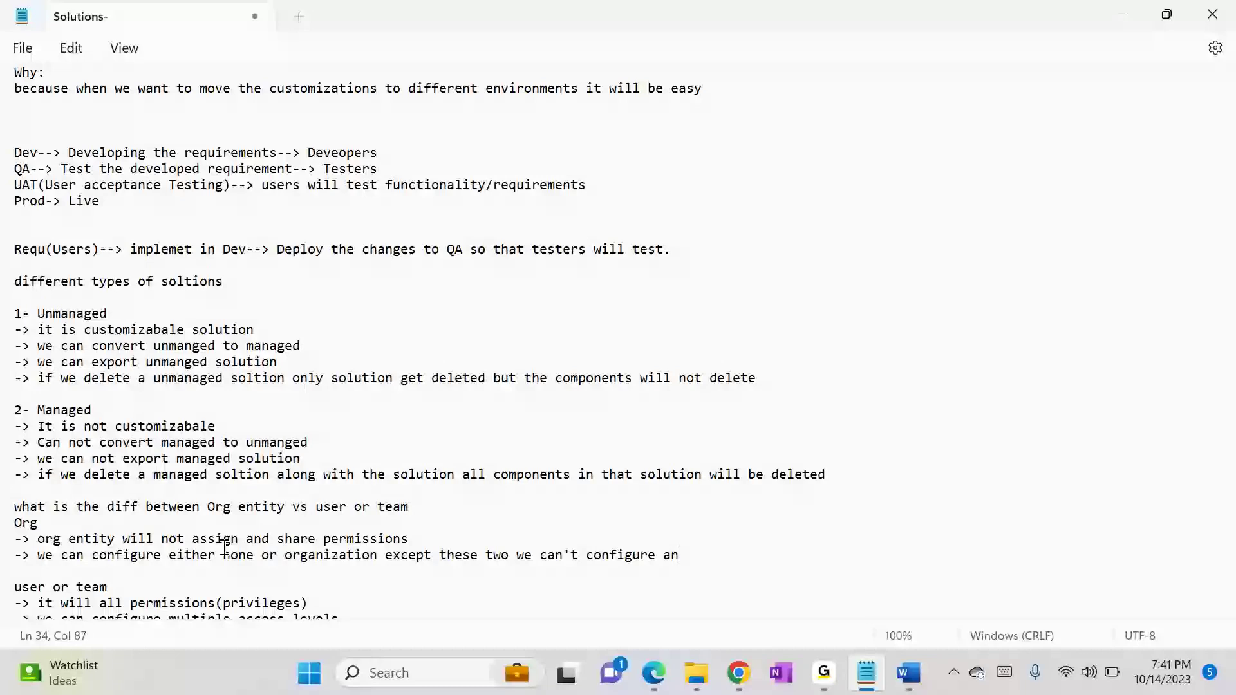
{"action": "type", "text": "hing"}
Step: Review the notes comparing Org with user or team entities and the sections on unmanaged and managed solutions
{"action": "key", "text": "alt+Tab"}
{"action": "key", "text": "alt+Tab"}
{"action": "key", "text": "alt+Tab"}
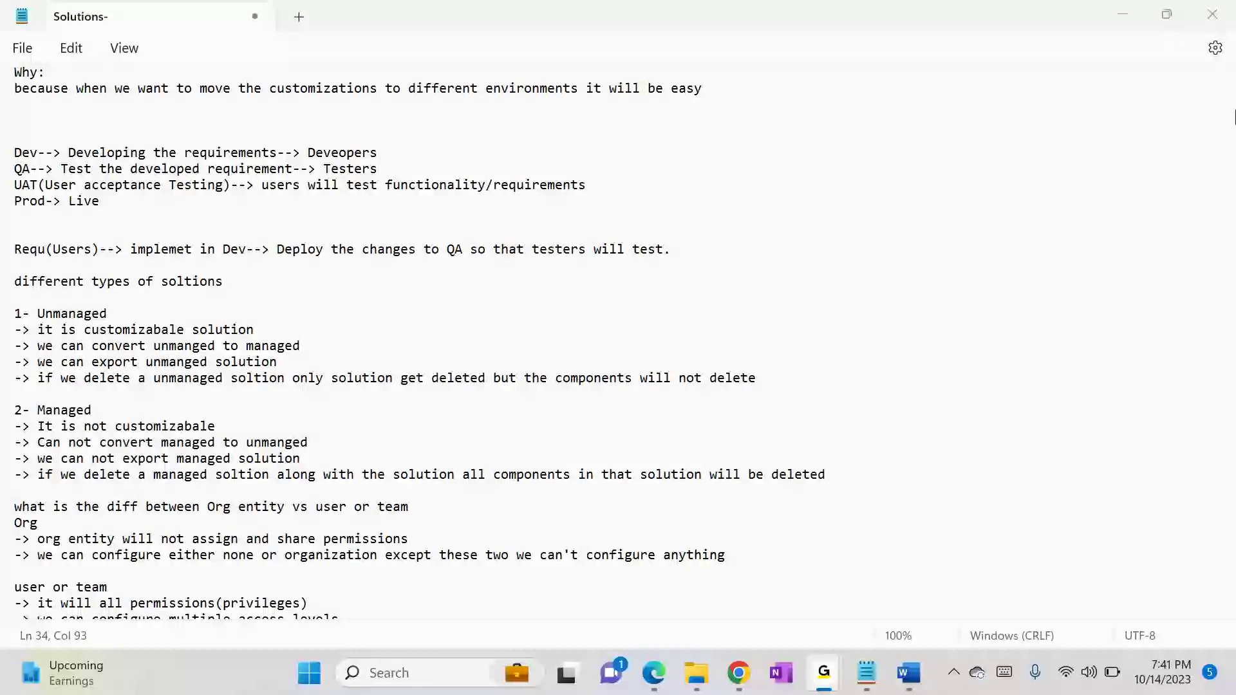
{"action": "left_click", "coordinate": [861, 557]}
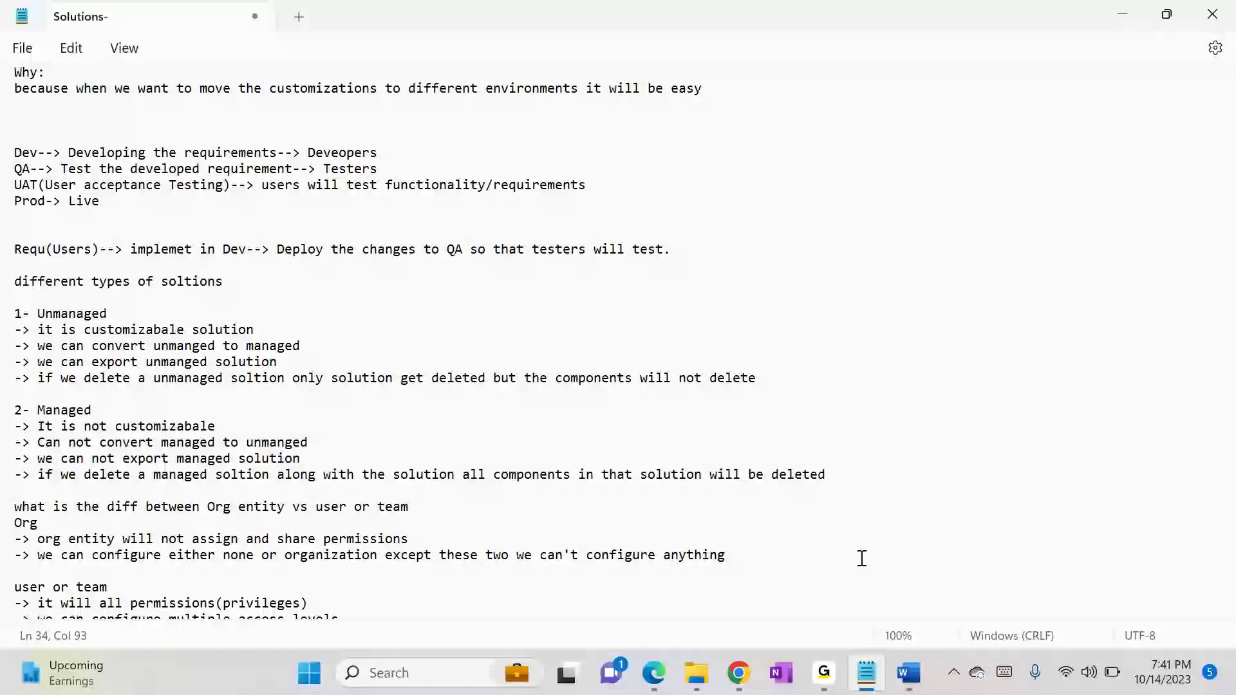
{"action": "left_click", "coordinate": [1, 509]}
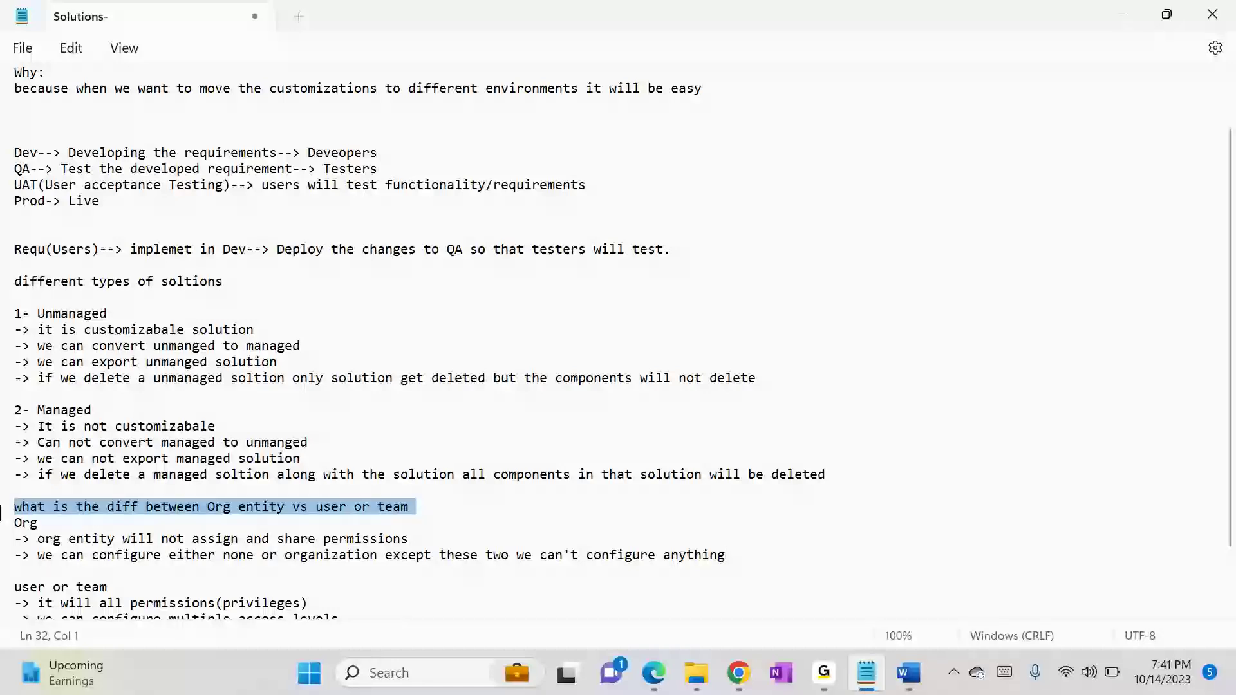
{"action": "left_click", "coordinate": [97, 557]}
{"action": "double_click", "coordinate": [141, 555]}
{"action": "left_click", "coordinate": [141, 551]}
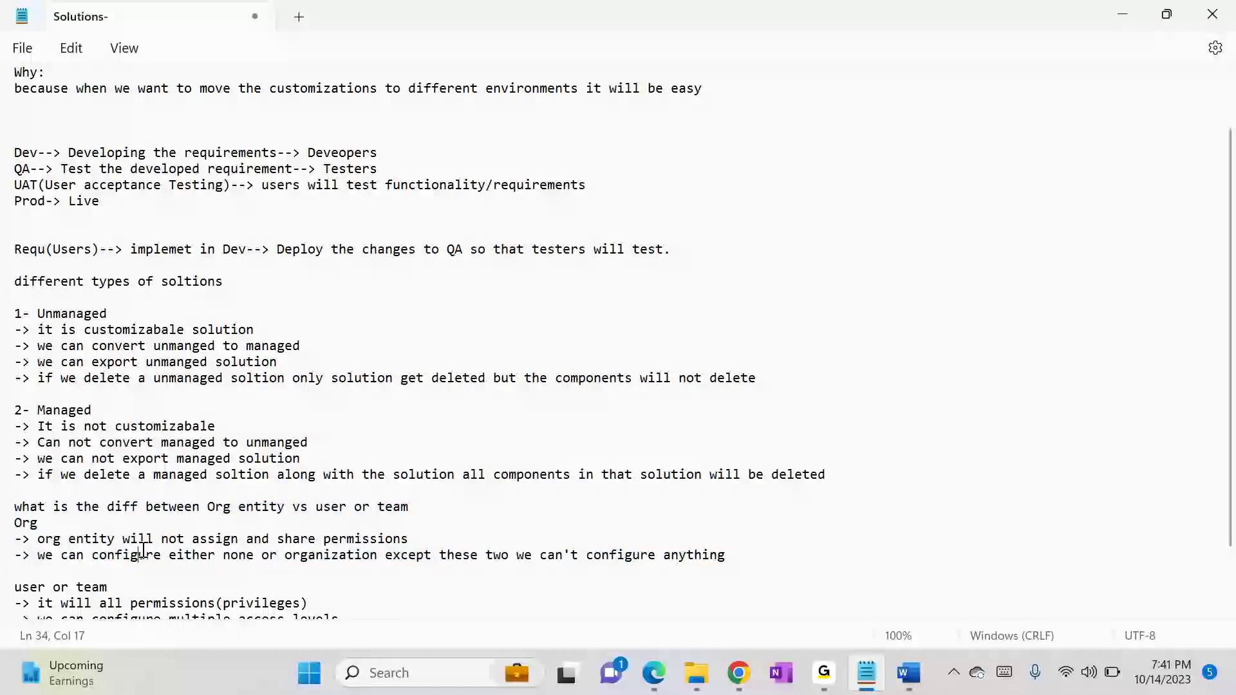
{"action": "double_click", "coordinate": [27, 524]}
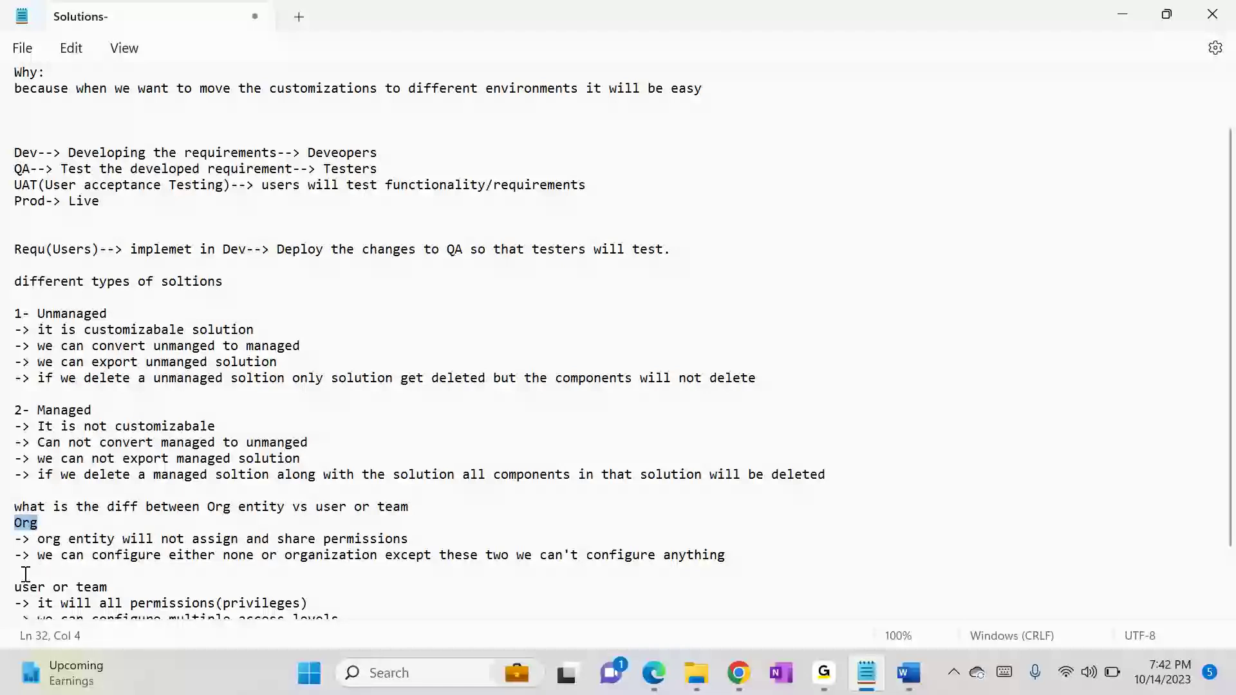
{"action": "left_click", "coordinate": [124, 505]}
{"action": "left_click", "coordinate": [17, 300]}
{"action": "left_click_drag", "start_coordinate": [17, 300], "coordinate": [455, 481]}
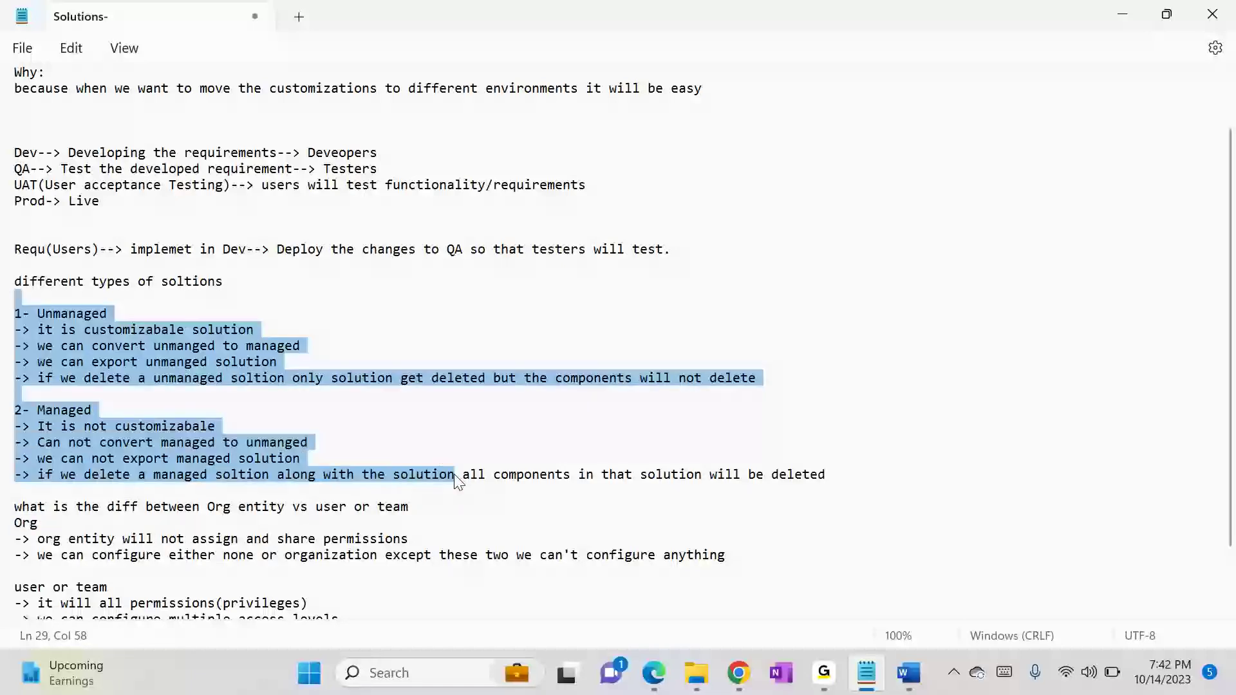
{"action": "left_click", "coordinate": [612, 484]}
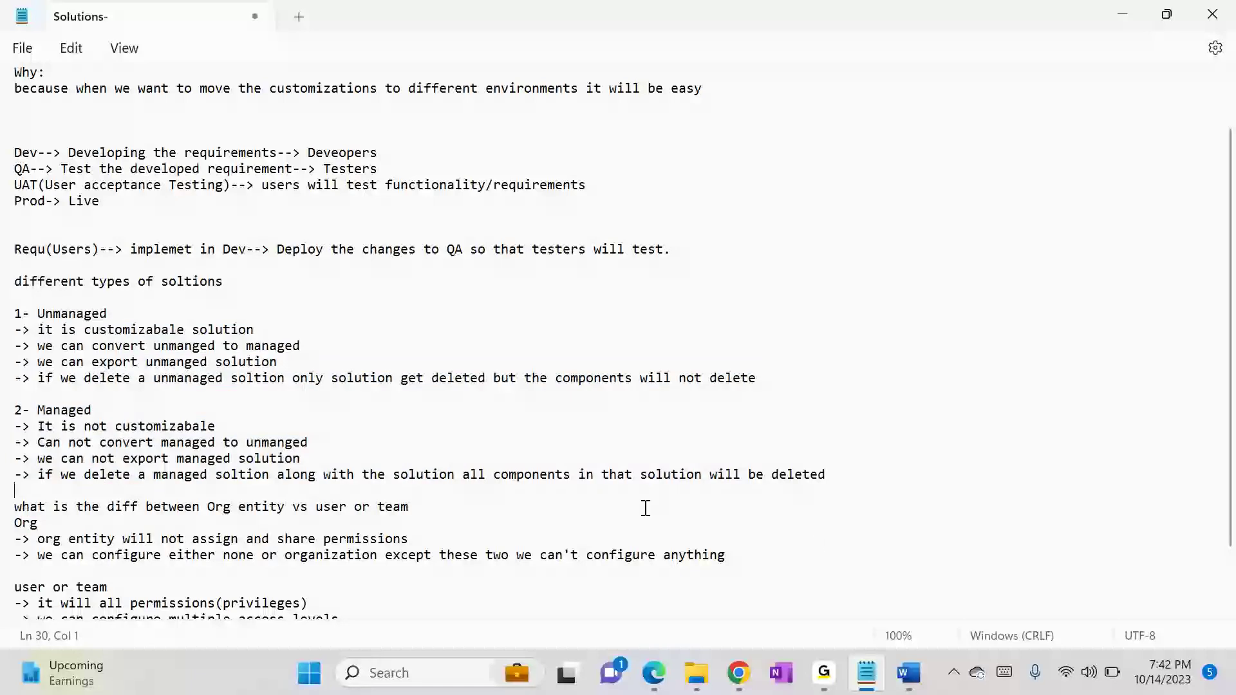
Step: Close the Sales Manager security role without saving its changes and minimize the browser windows in front
{"action": "left_click", "coordinate": [924, 680]}
{"action": "left_click", "coordinate": [925, 681]}
{"action": "left_click", "coordinate": [1111, 23]}
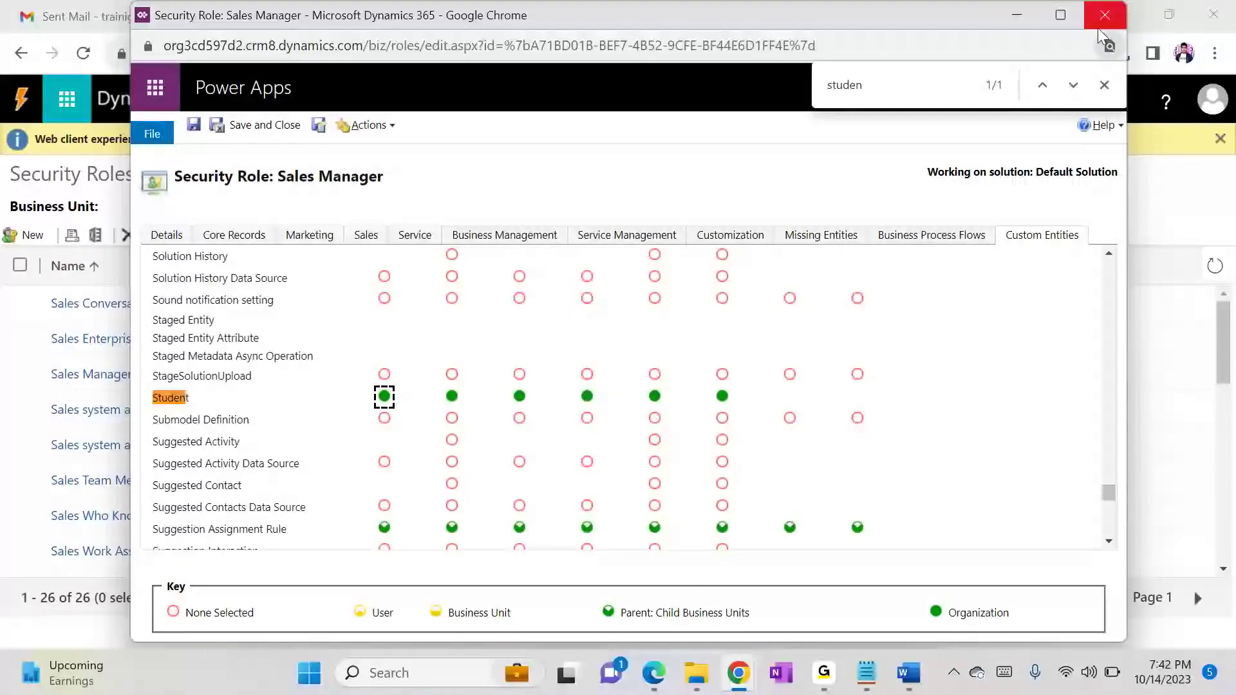
{"action": "left_click", "coordinate": [1102, 25]}
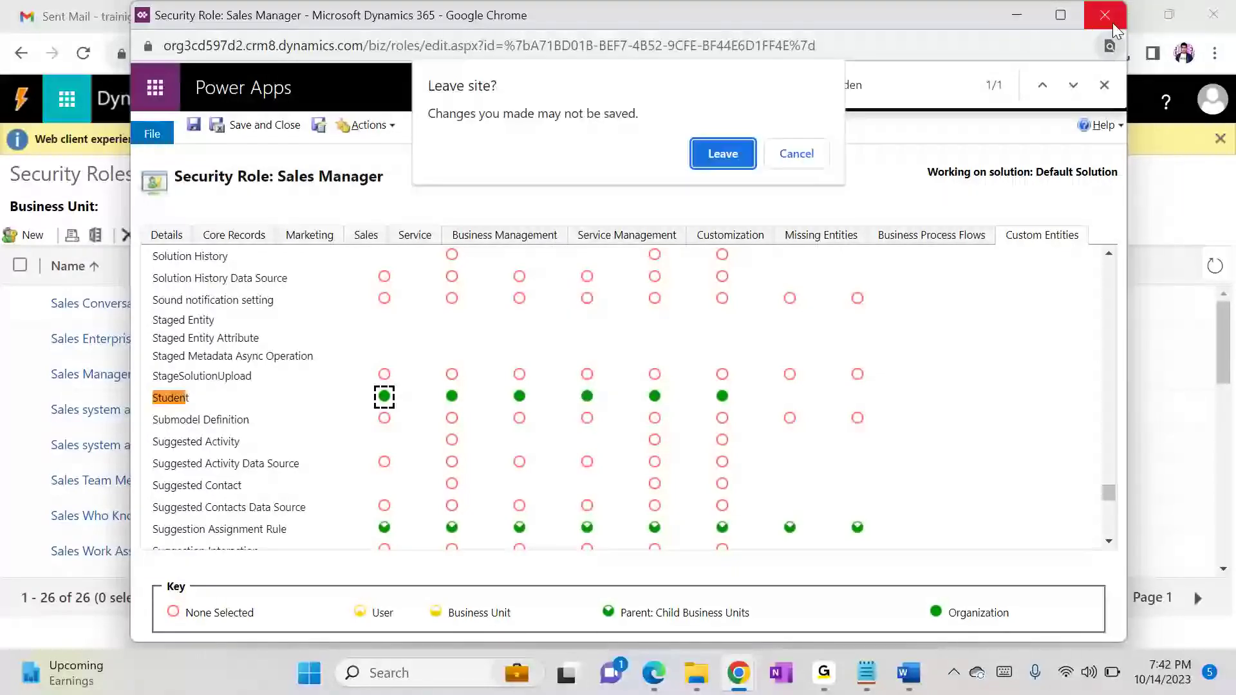
{"action": "left_click", "coordinate": [737, 155]}
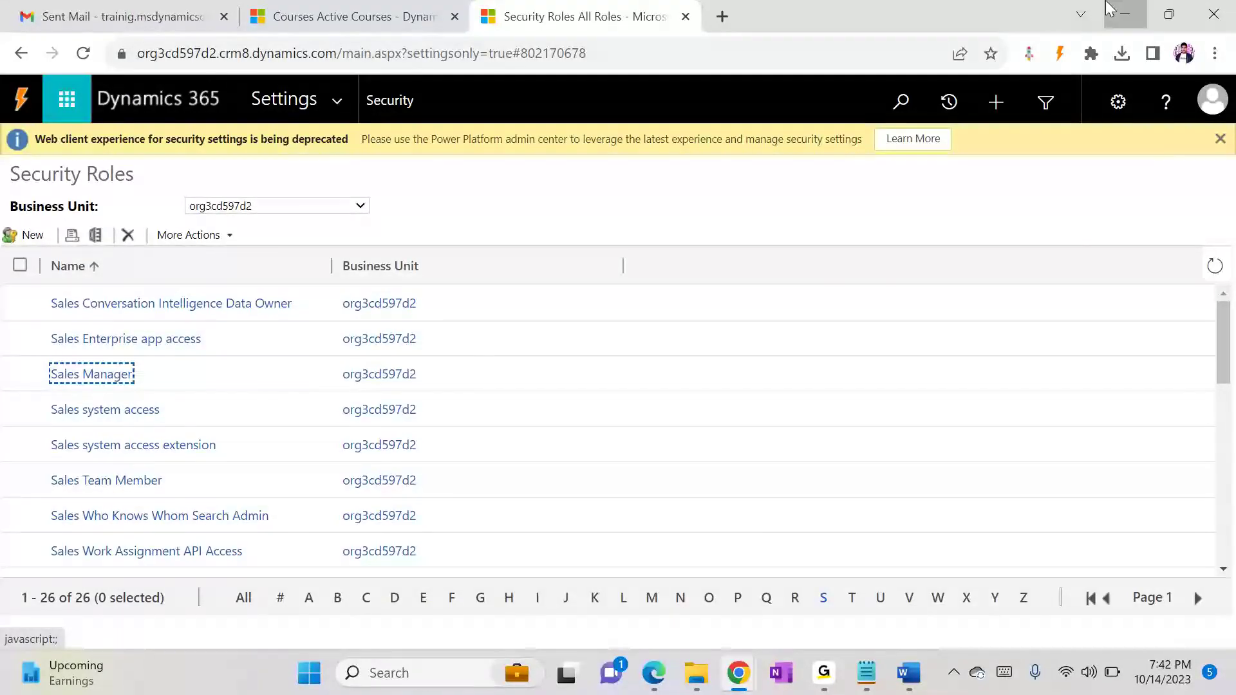
{"action": "left_click", "coordinate": [1110, 10]}
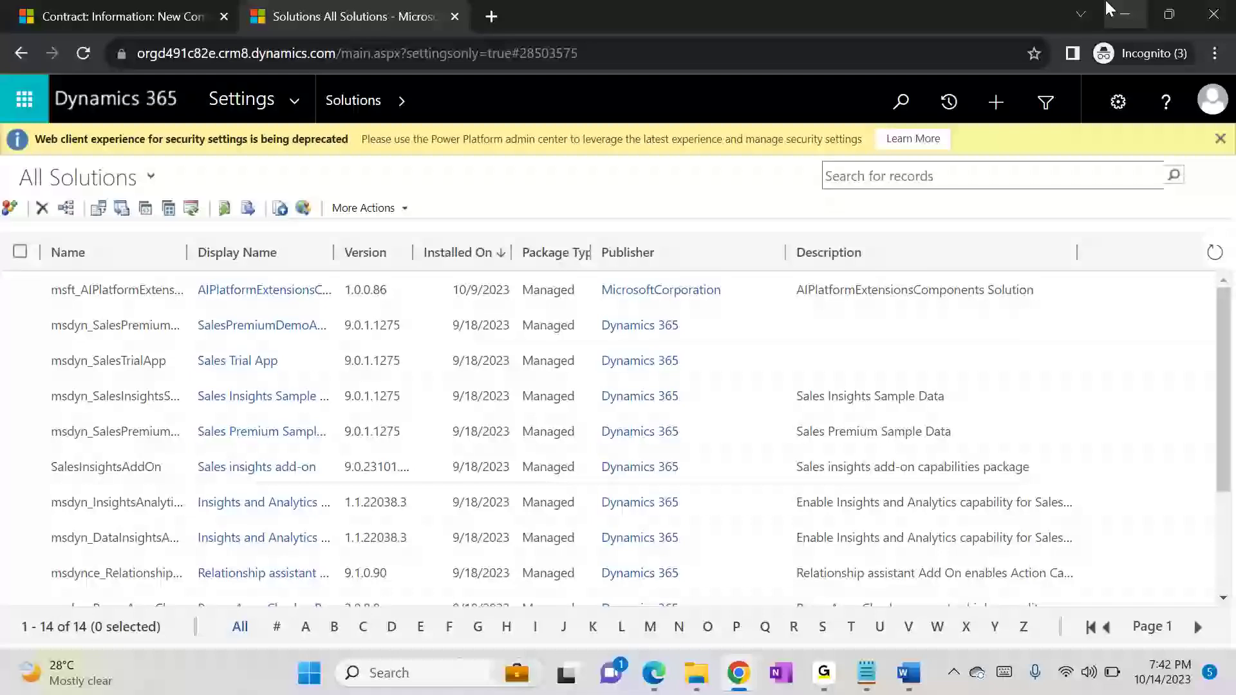
{"action": "left_click", "coordinate": [1109, 9]}
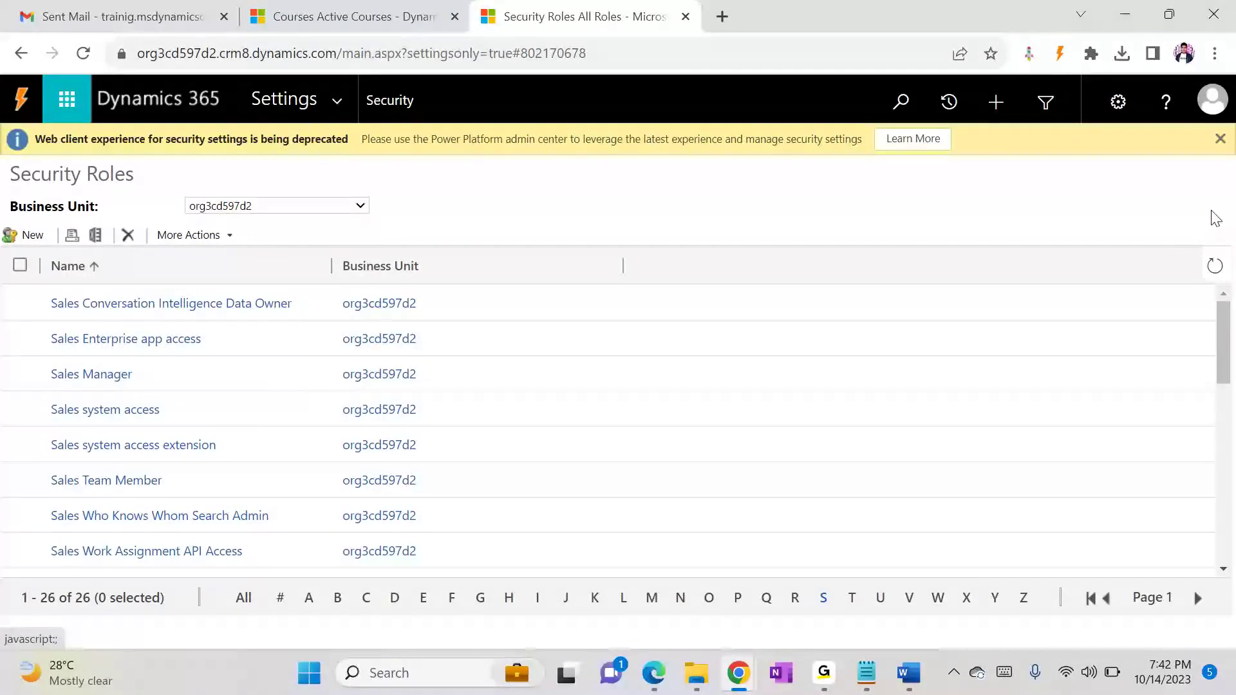
Step: Switch to the FDD_CRM document in Word and show the Entity Definition table for Service Request
{"action": "left_click", "coordinate": [907, 676]}
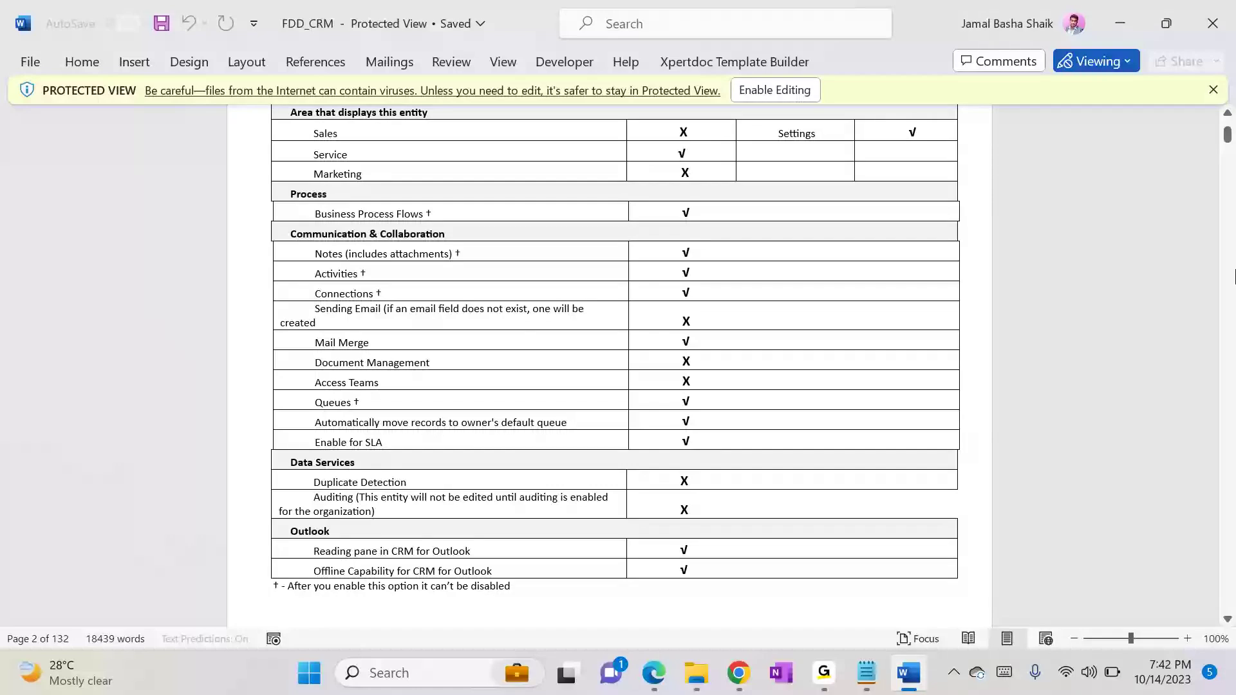
{"action": "scroll", "coordinate": [1229, 135], "scroll_direction": "down", "scroll_amount": 1}
{"action": "mouse_move", "coordinate": [1229, 135]}
{"action": "left_mouse_down"}
{"action": "mouse_move", "coordinate": [1228, 159]}
{"action": "mouse_move", "coordinate": [1228, 133]}
{"action": "left_mouse_up"}
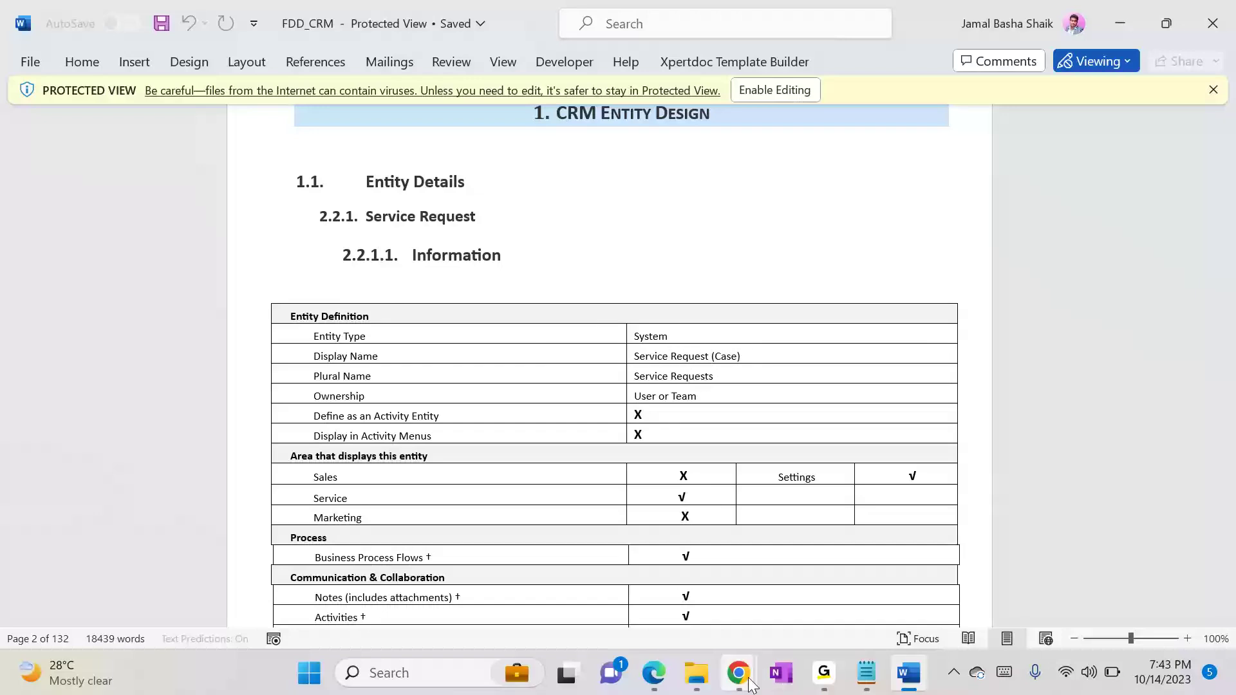
Step: Switch to the Default Solution window in Chrome and open the Case entity's information from the entity tree
{"action": "mouse_move", "coordinate": [749, 682]}
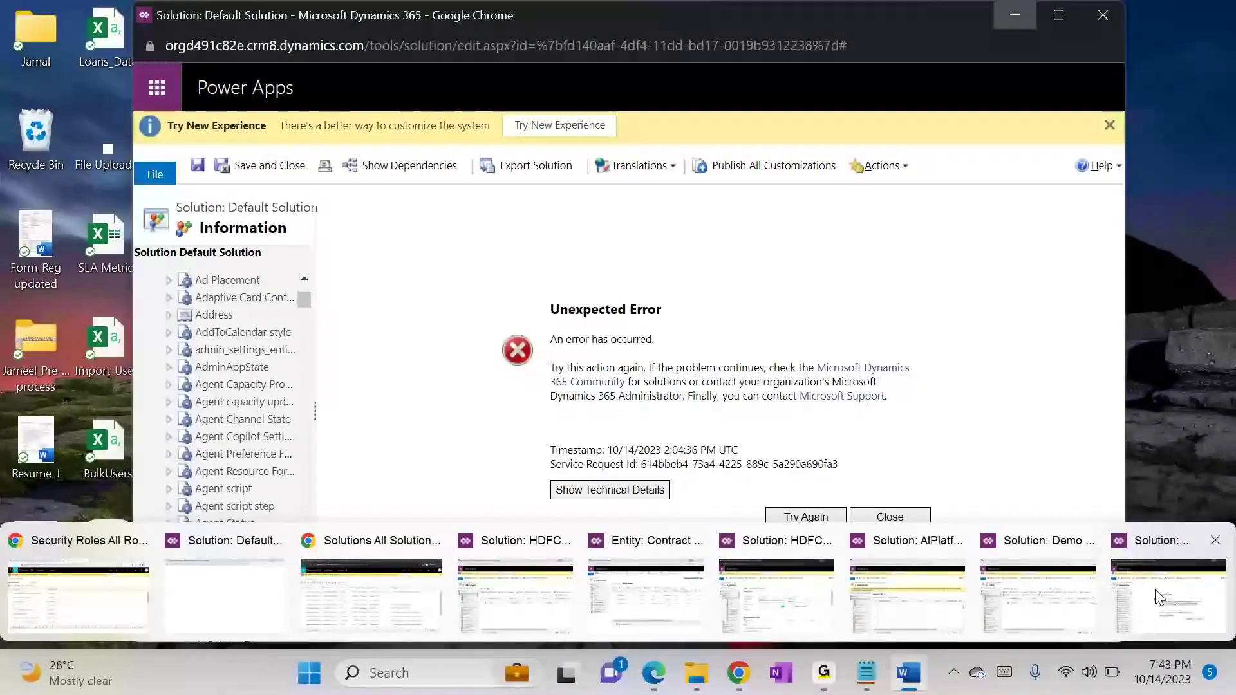
{"action": "left_click", "coordinate": [1157, 596]}
{"action": "scroll", "coordinate": [301, 301], "scroll_direction": "up", "scroll_amount": 1}
{"action": "left_click_drag", "start_coordinate": [300, 300], "coordinate": [306, 334]}
{"action": "left_click", "coordinate": [168, 381]}
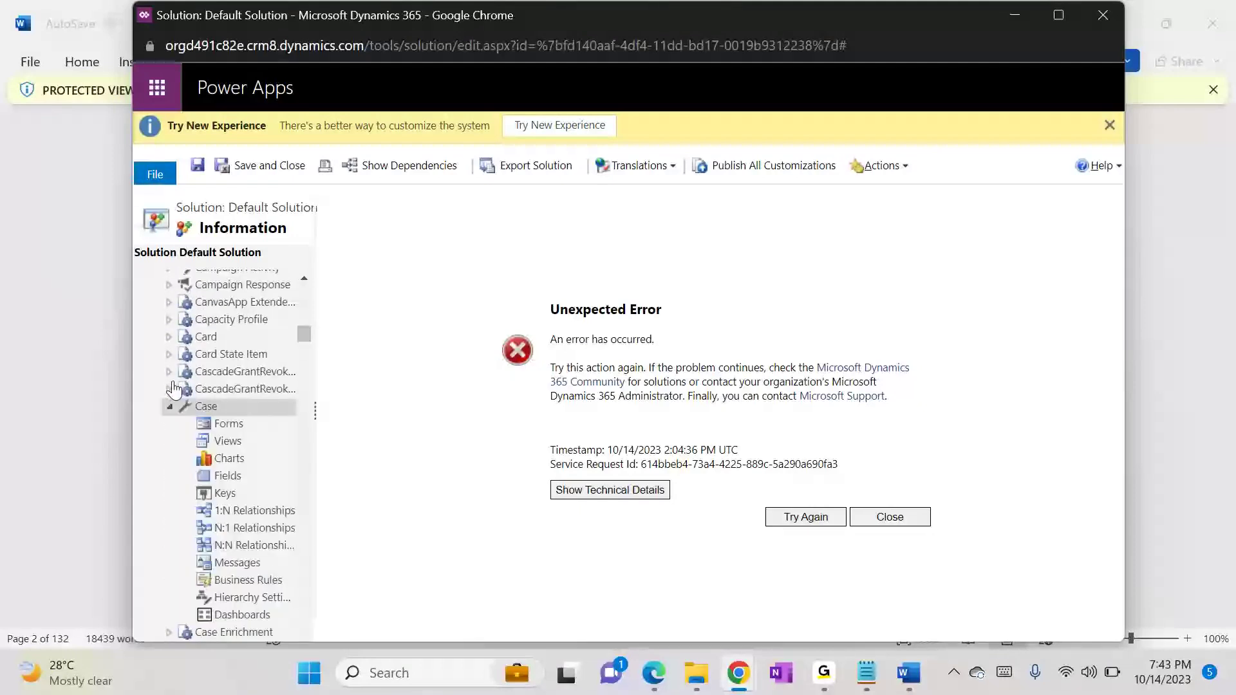
Step: Copy "Service Request" from the FDD_CRM document and paste it as the Case entity's display name
{"action": "key", "text": "alt+Tab"}
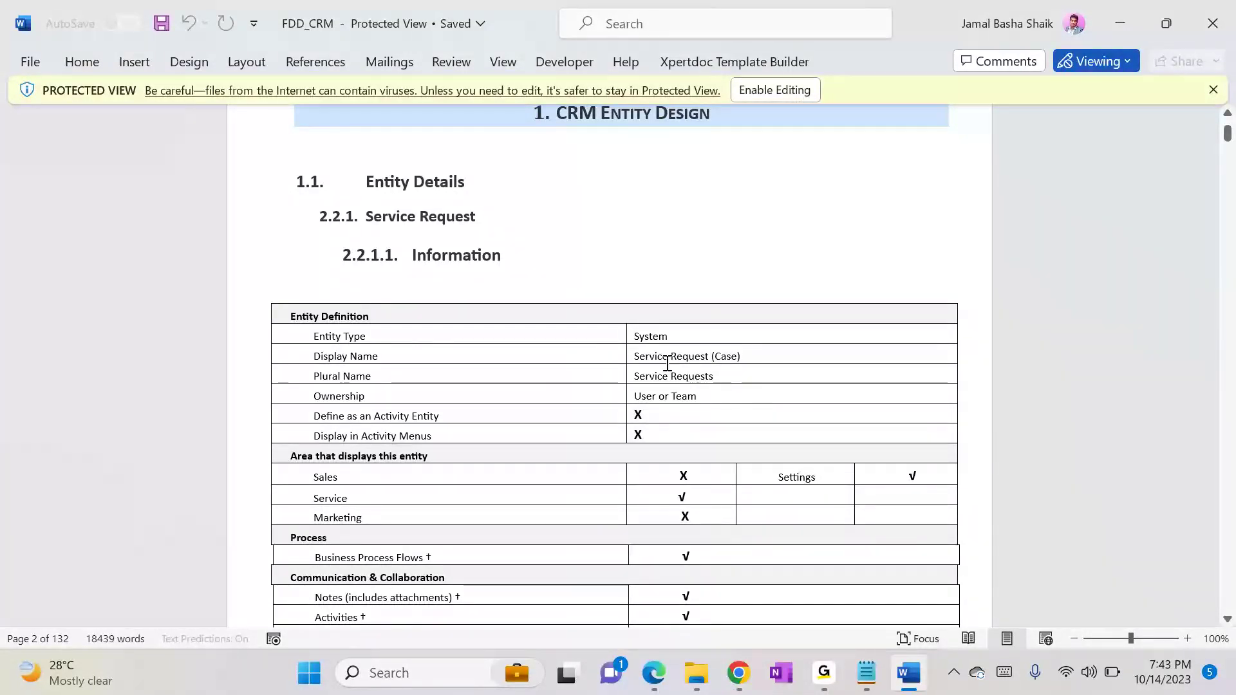
{"action": "left_click_drag", "start_coordinate": [636, 358], "coordinate": [706, 365]}
{"action": "key", "text": "ctrl+c"}
{"action": "key", "text": "alt+Tab"}
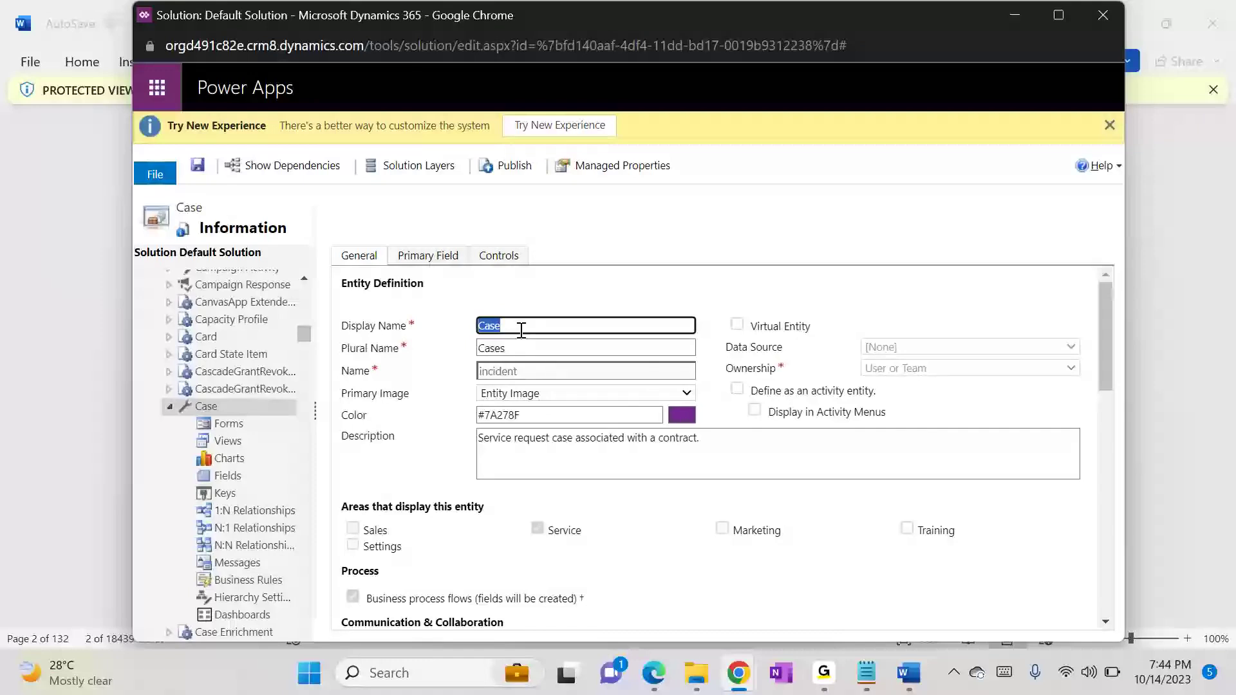
{"action": "key", "text": "alt+Tab"}
Step: Copy the plural name from the FDD_CRM document and set the Case entity's plural name to "Service Requests"
{"action": "key", "text": "alt+Tab"}
{"action": "key", "text": "ctrl+v"}
{"action": "key", "text": "alt+Tab"}
{"action": "left_click", "coordinate": [636, 377]}
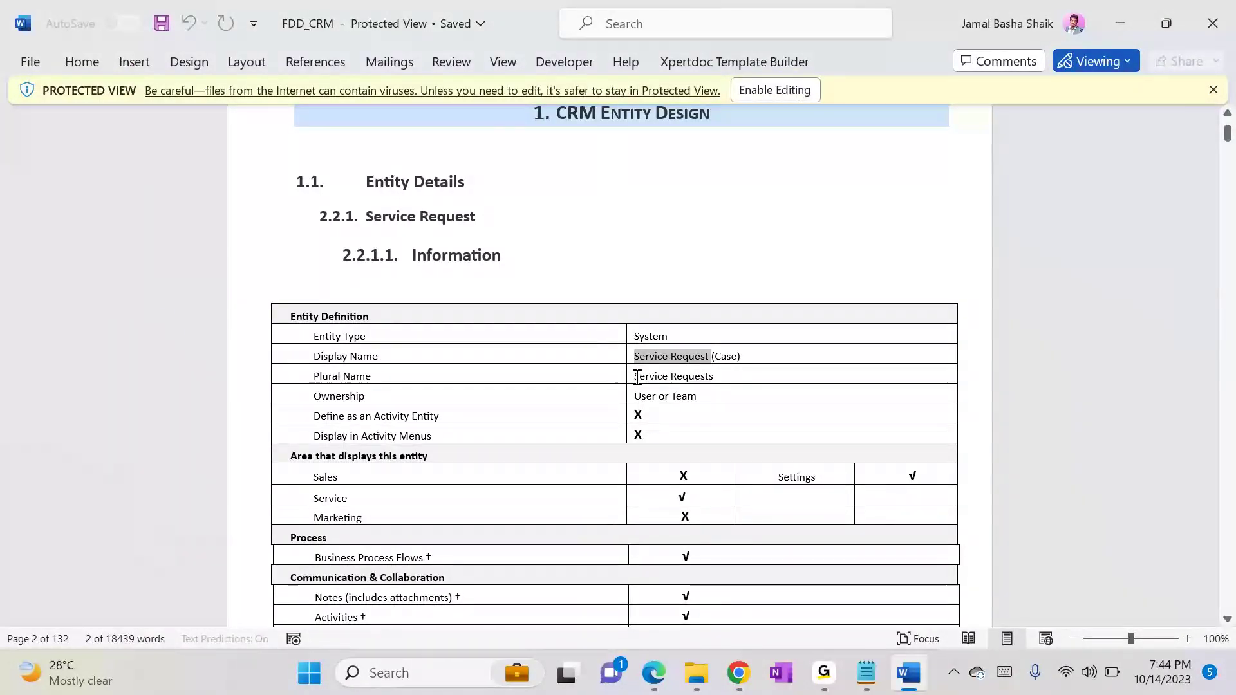
{"action": "triple_click", "coordinate": [719, 376]}
{"action": "key", "text": "alt+Tab"}
{"action": "double_click", "coordinate": [529, 353]}
{"action": "type", "text": "Plural Name\tService Requests"}
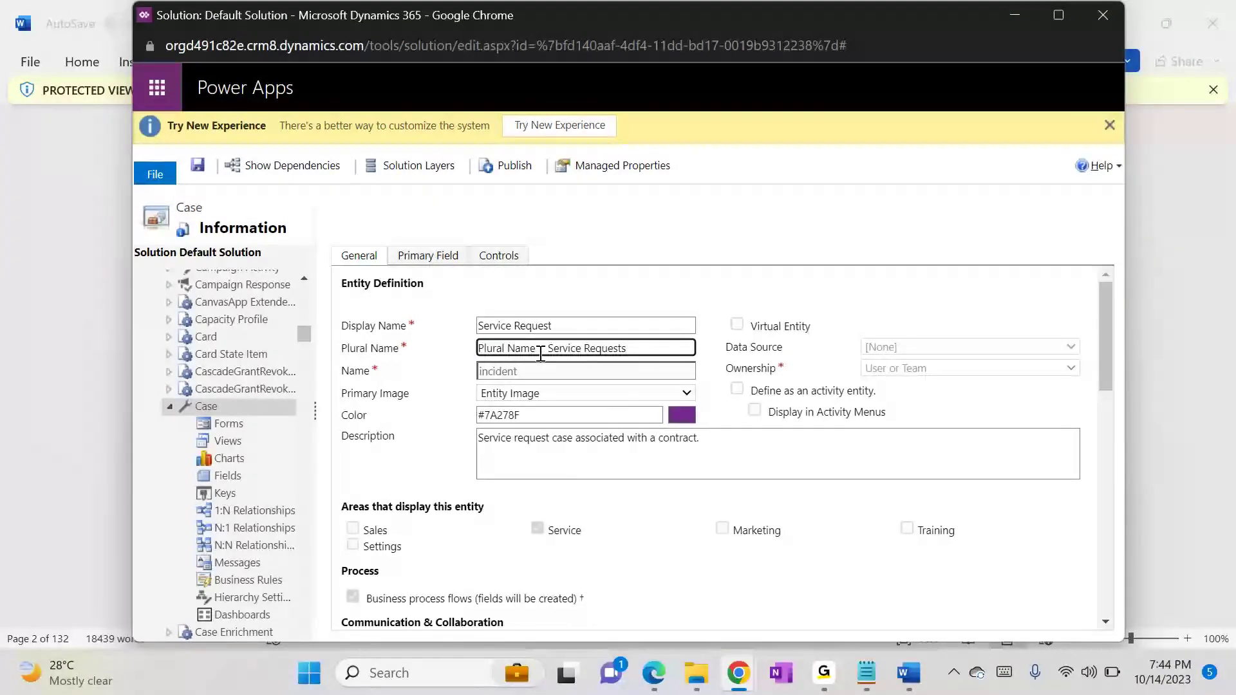
{"action": "left_click_drag", "start_coordinate": [553, 351], "coordinate": [372, 344]}
{"action": "key", "text": "BackSpace"}
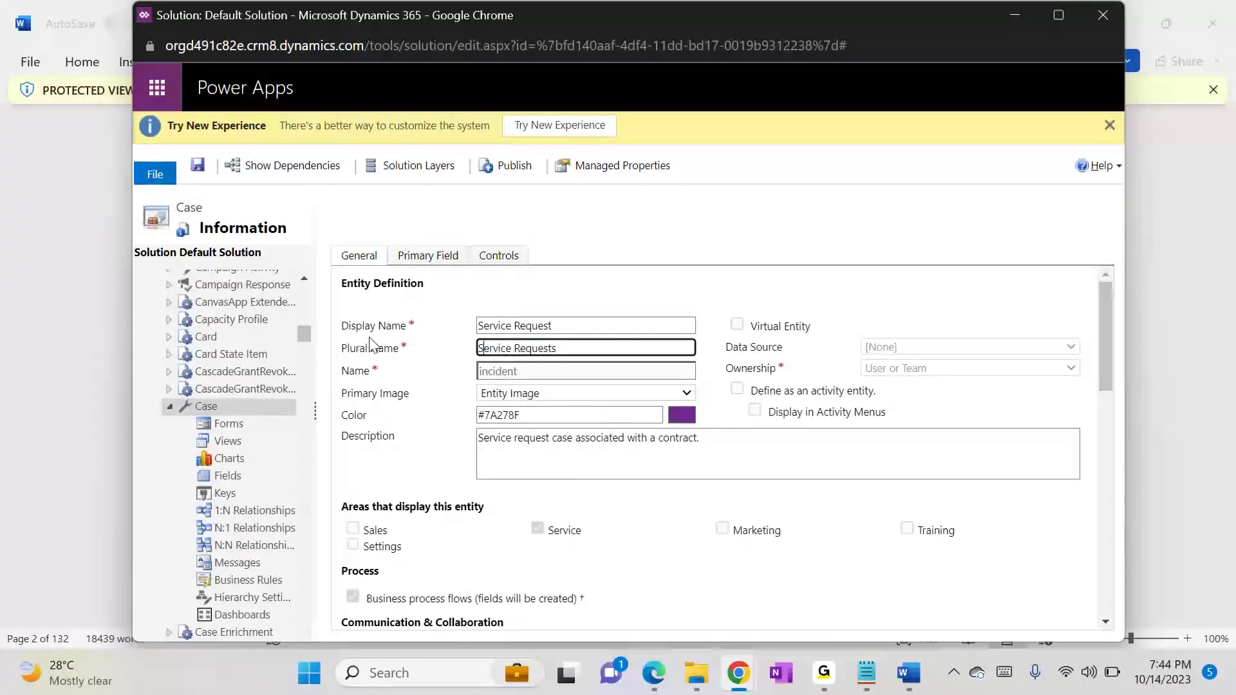
Step: Check the Case entity's ownership, activity, display area and process settings against the FDD_CRM document and save the entity
{"action": "key", "text": "alt+Tab"}
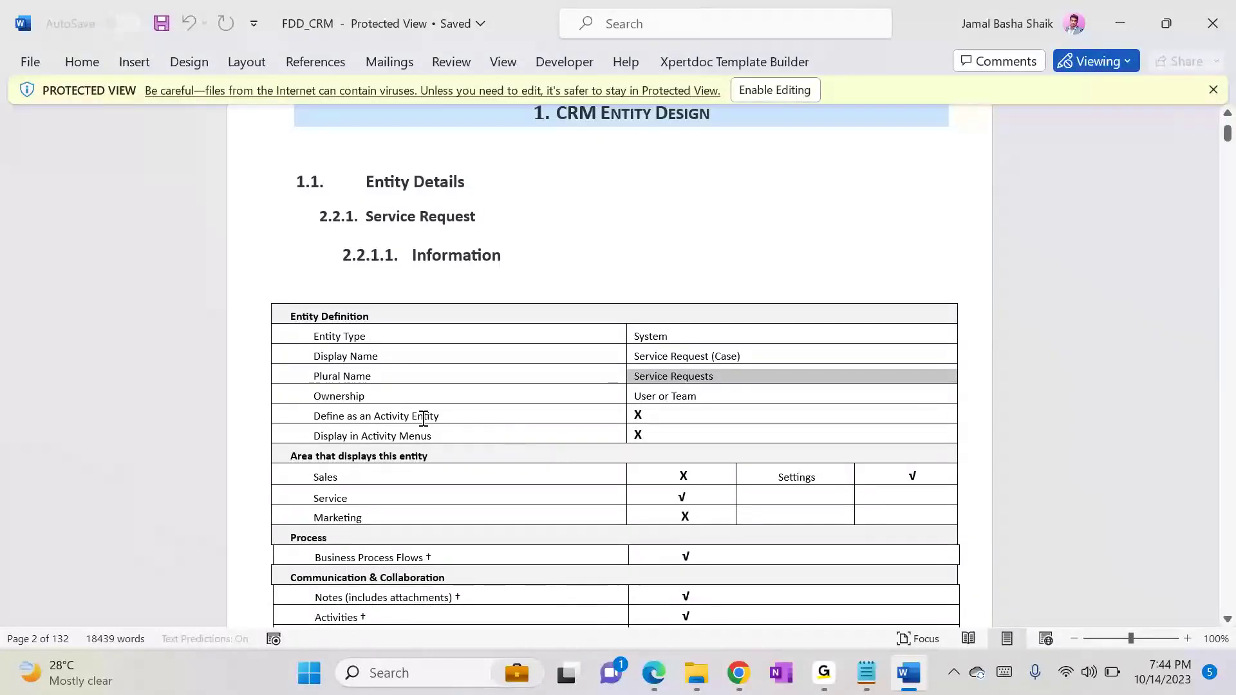
{"action": "key", "text": "alt+Tab"}
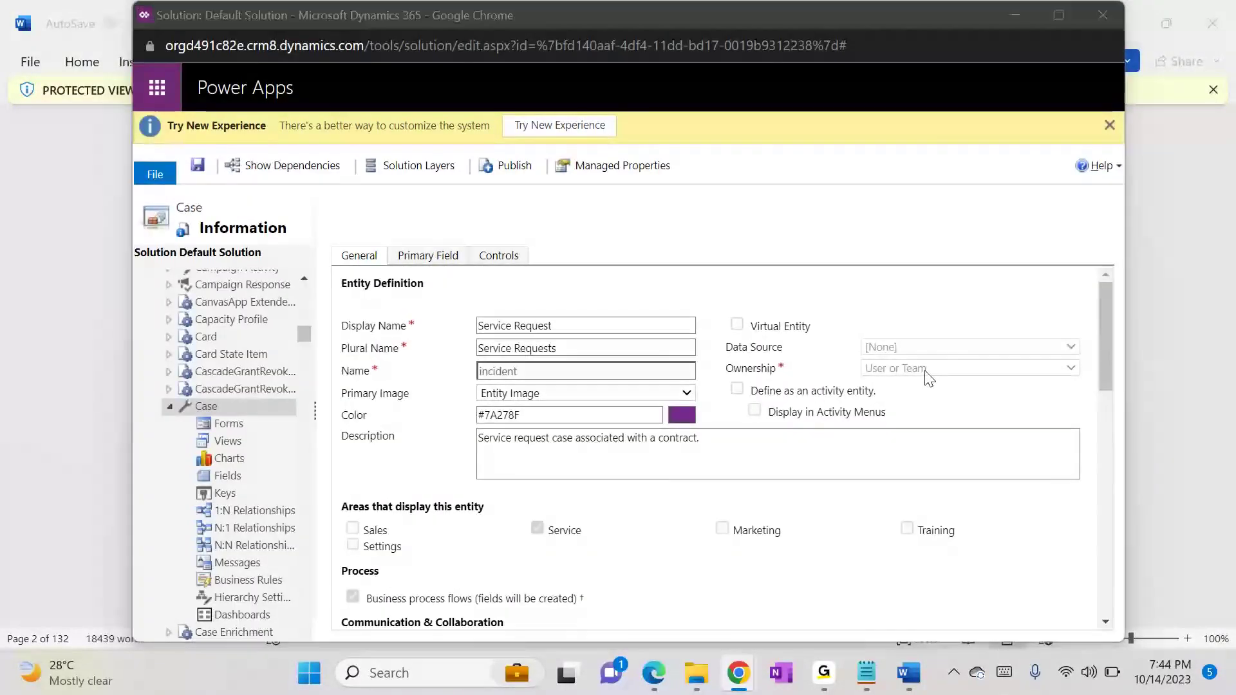
{"action": "key", "text": "alt+Tab"}
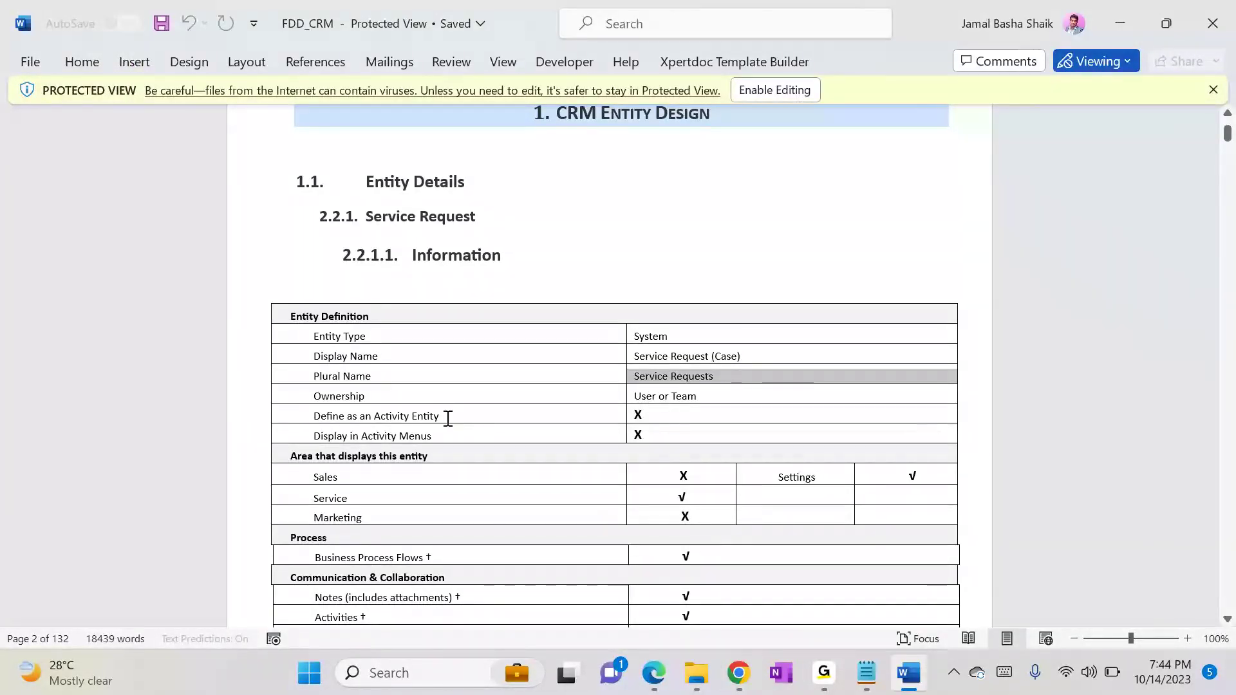
{"action": "key", "text": "alt+Tab"}
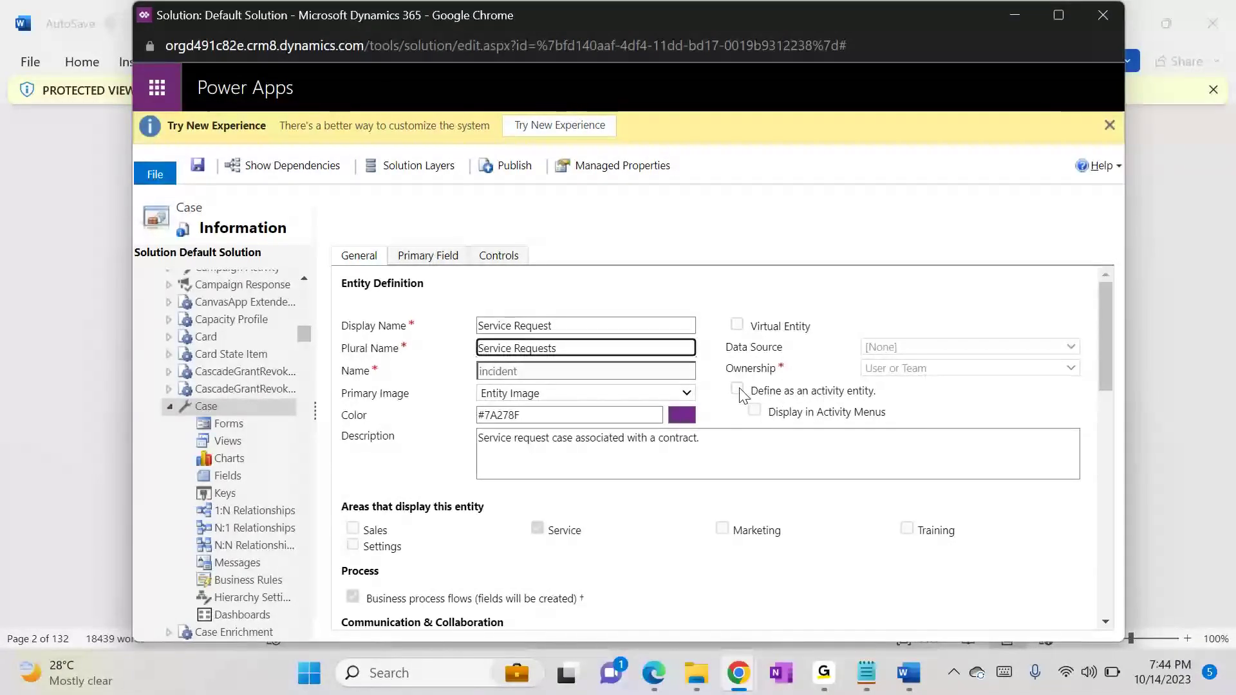
{"action": "key", "text": "alt+Tab"}
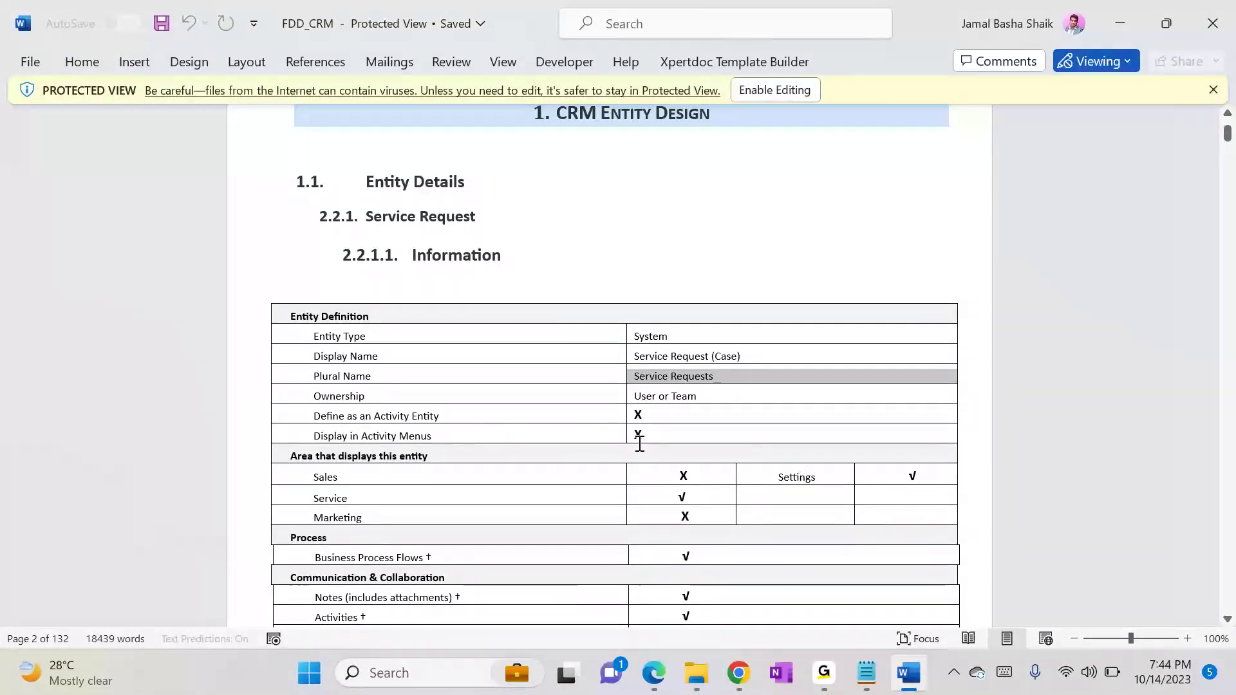
{"action": "key", "text": "alt+Tab"}
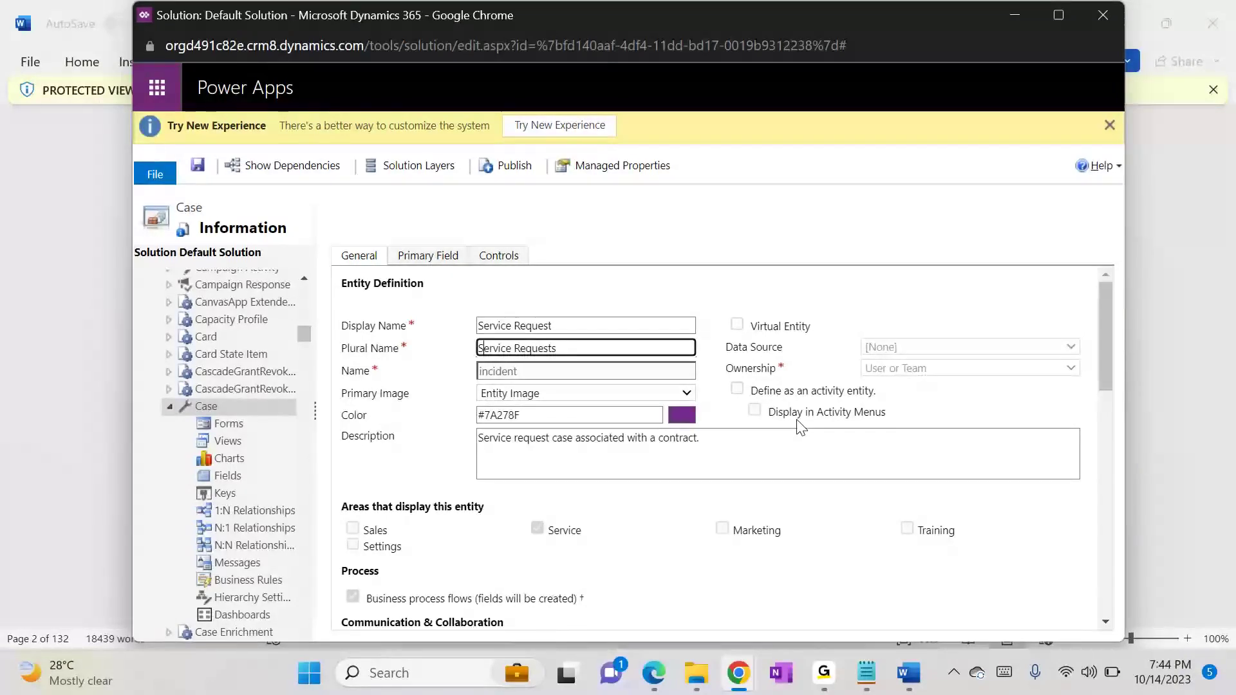
{"action": "key", "text": "alt+Tab"}
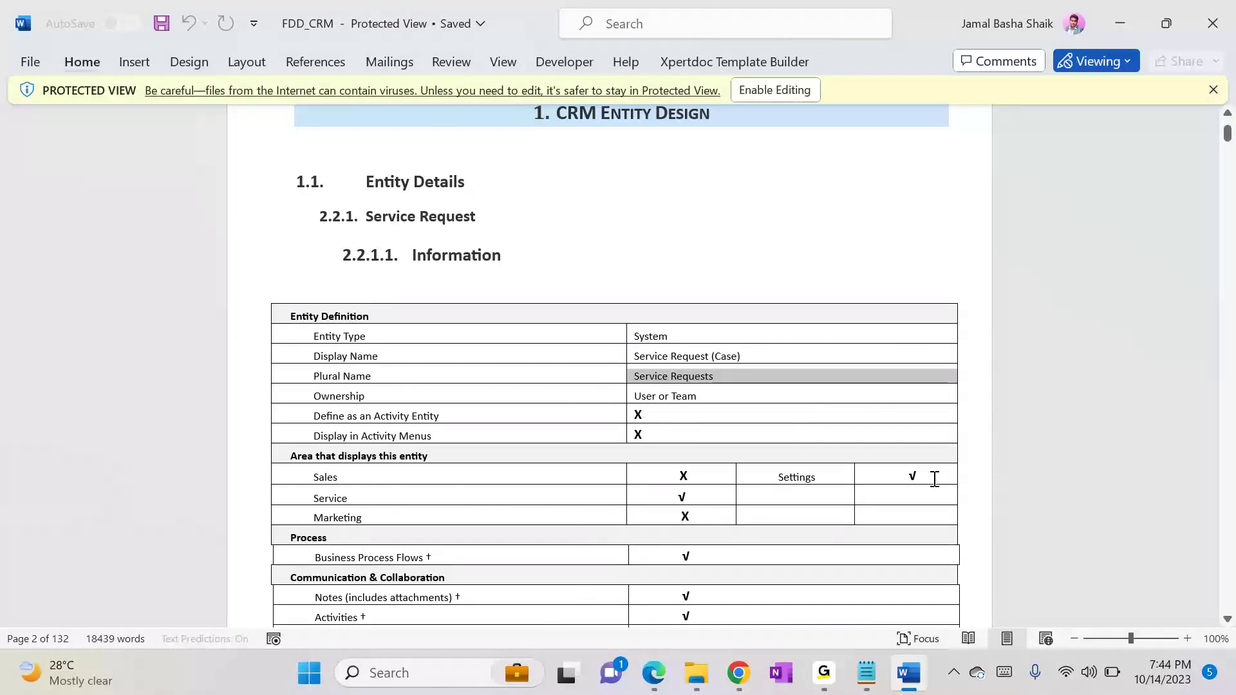
{"action": "key", "text": "alt+Tab"}
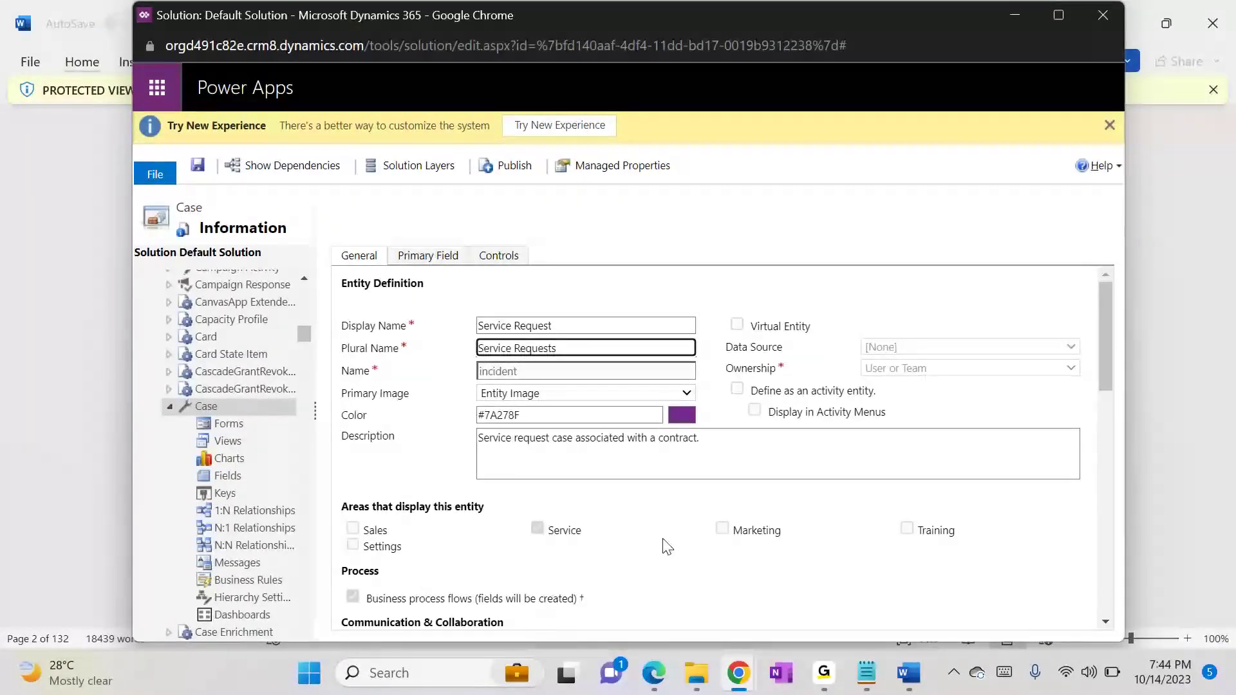
{"action": "left_click_drag", "start_coordinate": [1105, 338], "coordinate": [1106, 358]}
{"action": "key", "text": "alt+Tab"}
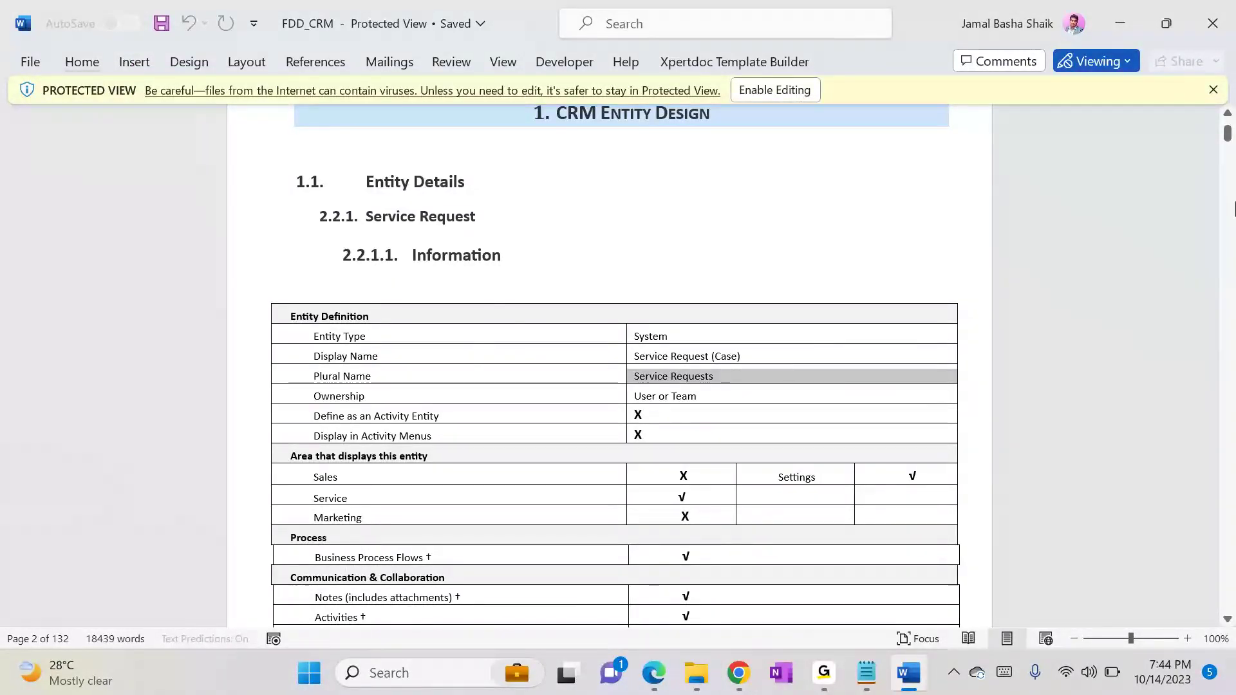
{"action": "key", "text": "alt+Tab"}
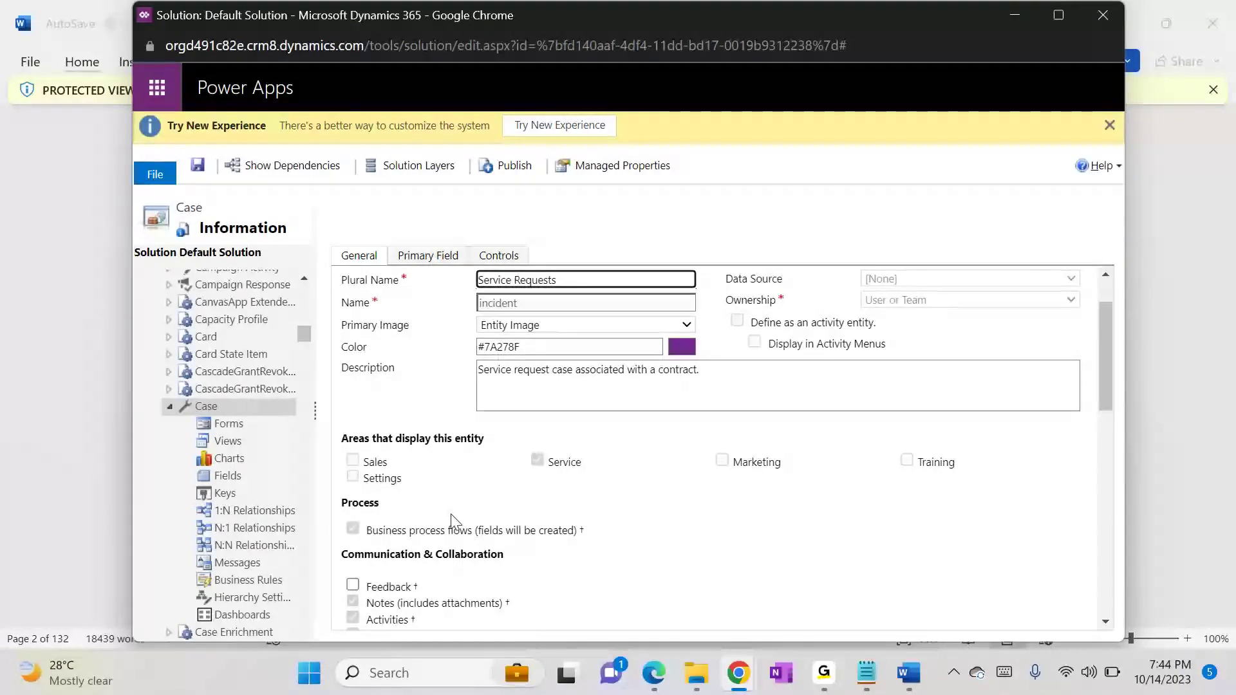
{"action": "left_click", "coordinate": [200, 168]}
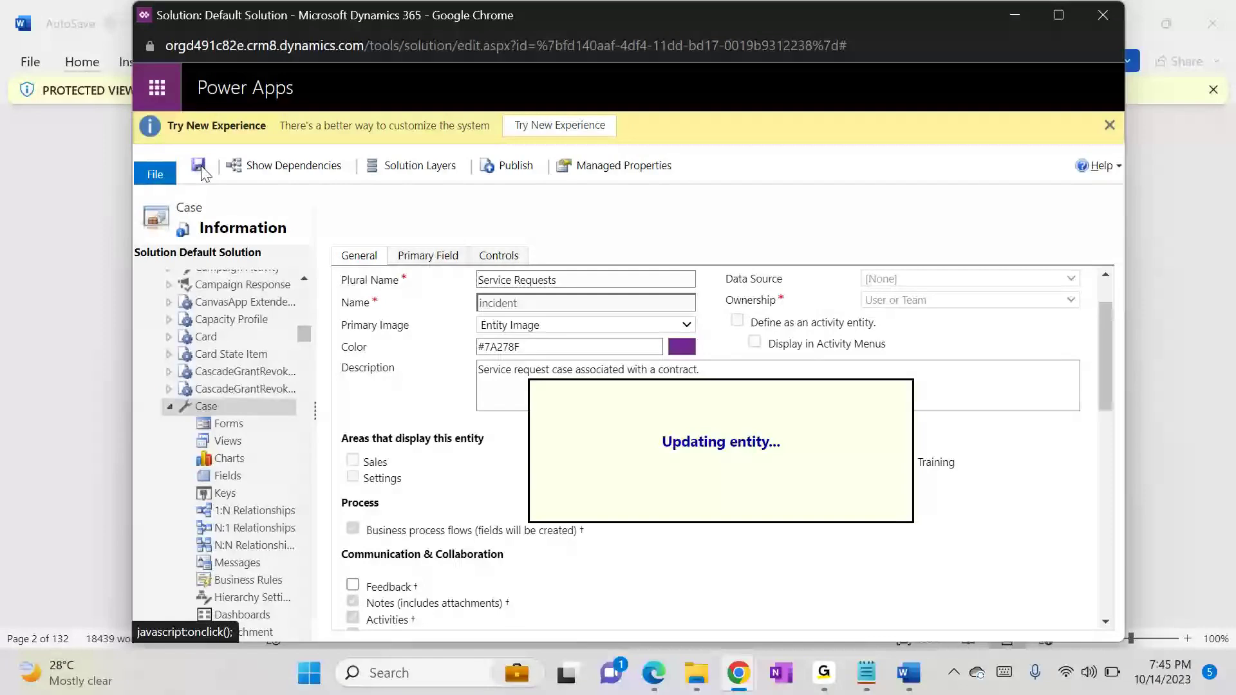
Step: Switch to the FDD_CRM document and find the table of custom attributes for the Service Request entity
{"action": "key", "text": "alt+Tab"}
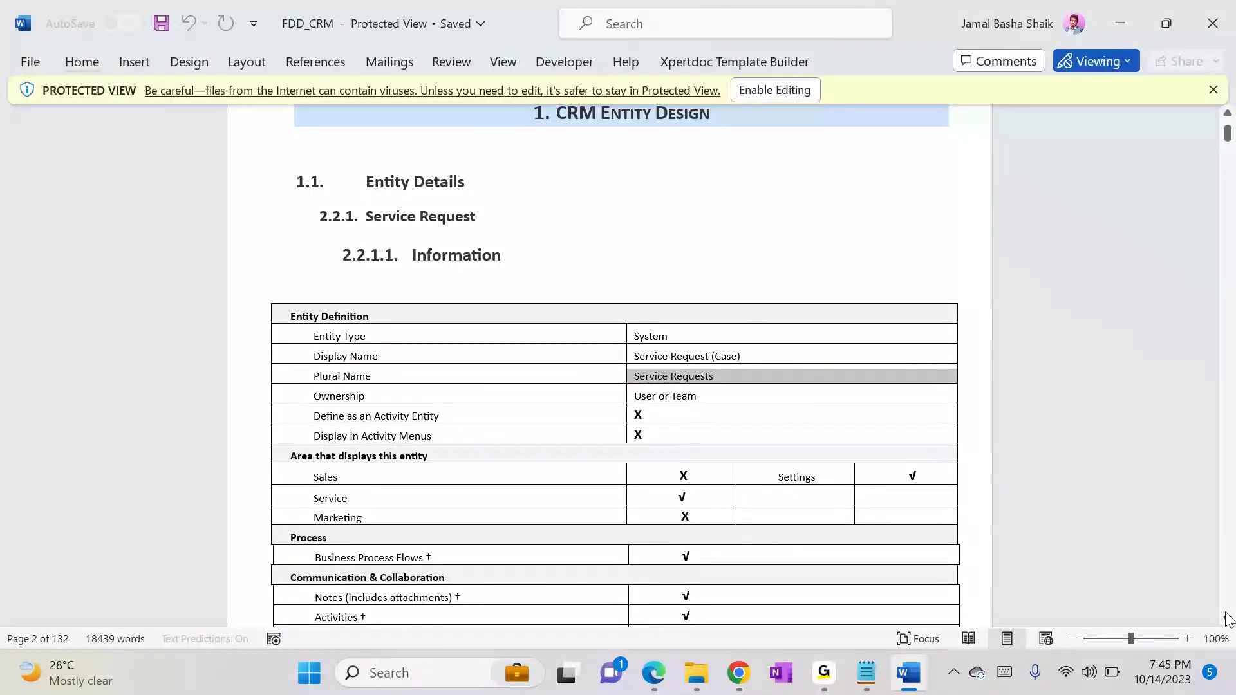
{"action": "scroll", "coordinate": [1227, 619], "scroll_direction": "down", "scroll_amount": 8}
{"action": "scroll", "coordinate": [1227, 619], "scroll_direction": "down", "scroll_amount": 12}
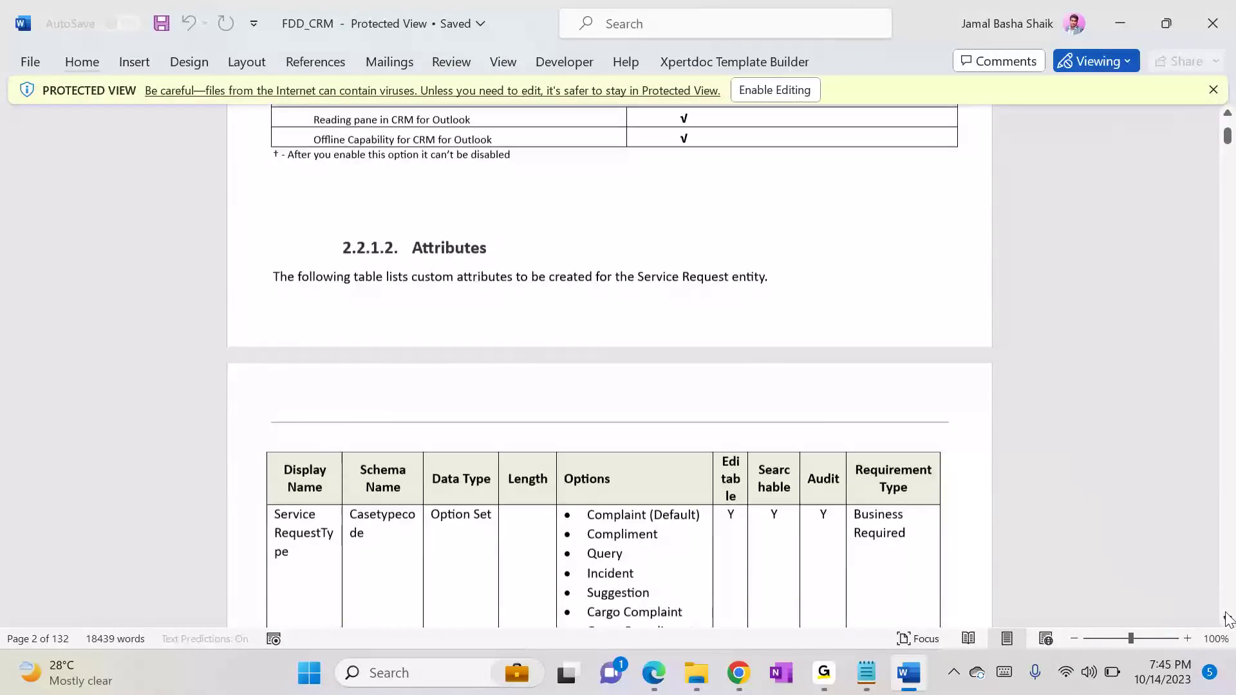
{"action": "scroll", "coordinate": [1227, 619], "scroll_direction": "down", "scroll_amount": 4}
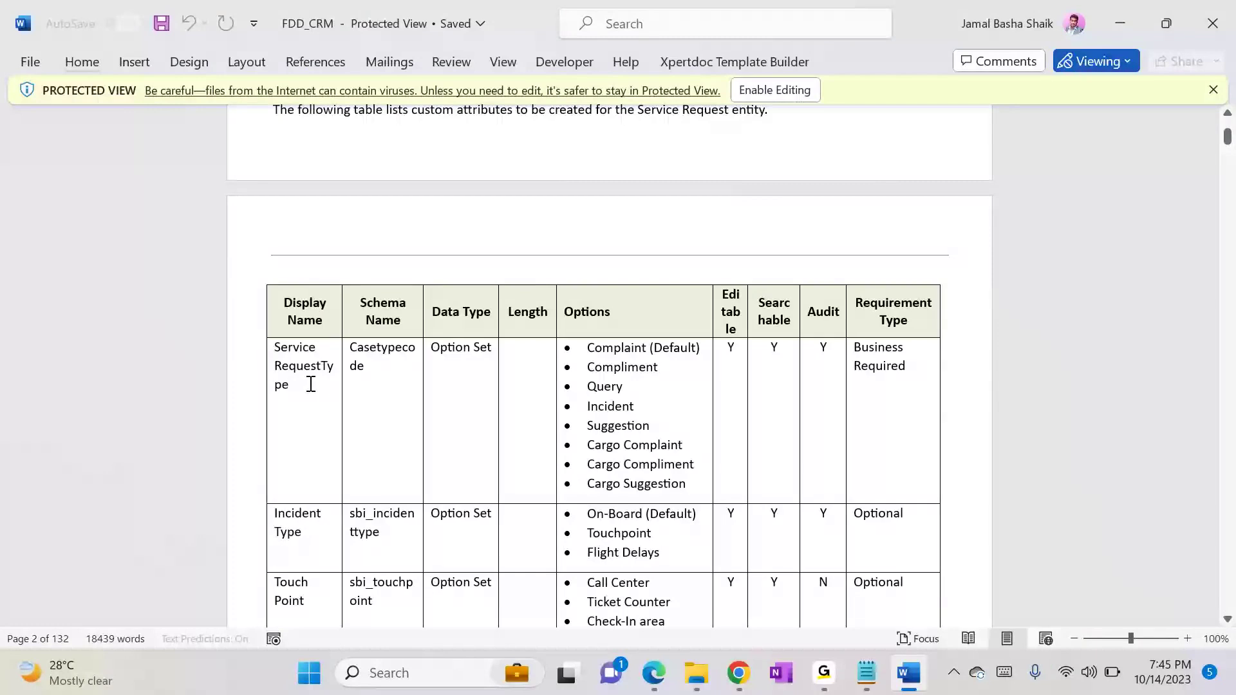
Step: Return to the Default Solution, open the fields of the Service Request entity and start a new field
{"action": "key", "text": "alt+Tab"}
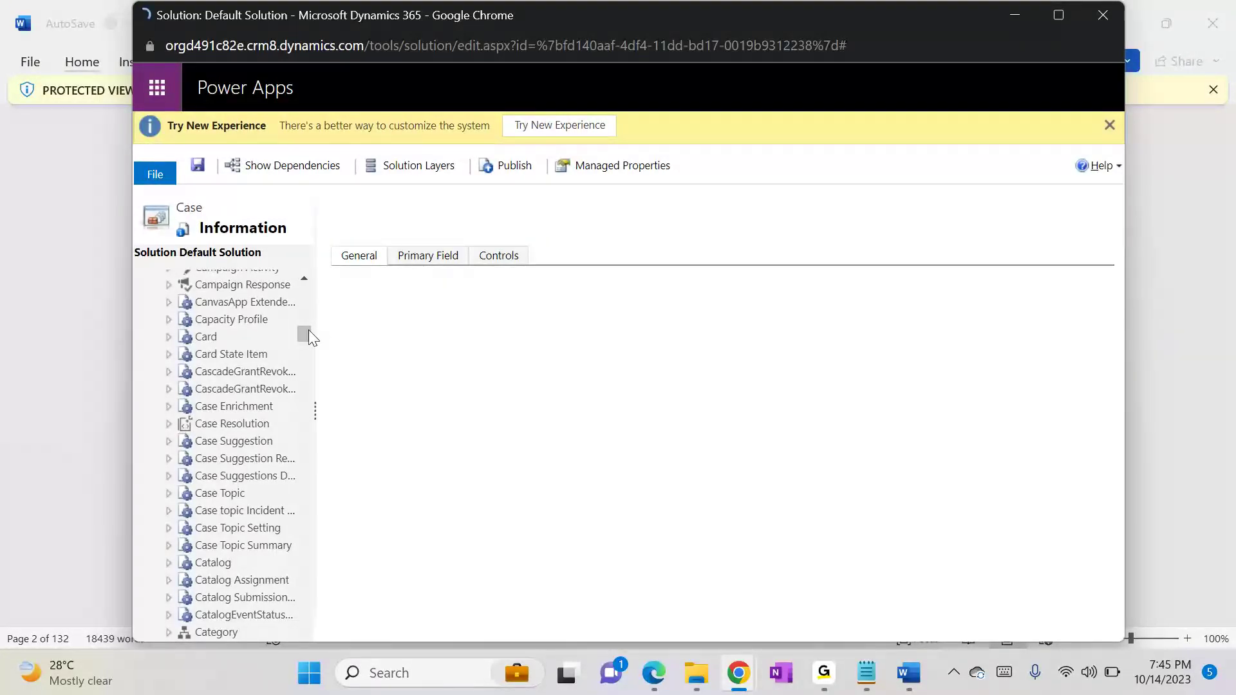
{"action": "left_click_drag", "start_coordinate": [307, 330], "coordinate": [303, 524]}
{"action": "left_click", "coordinate": [236, 631]}
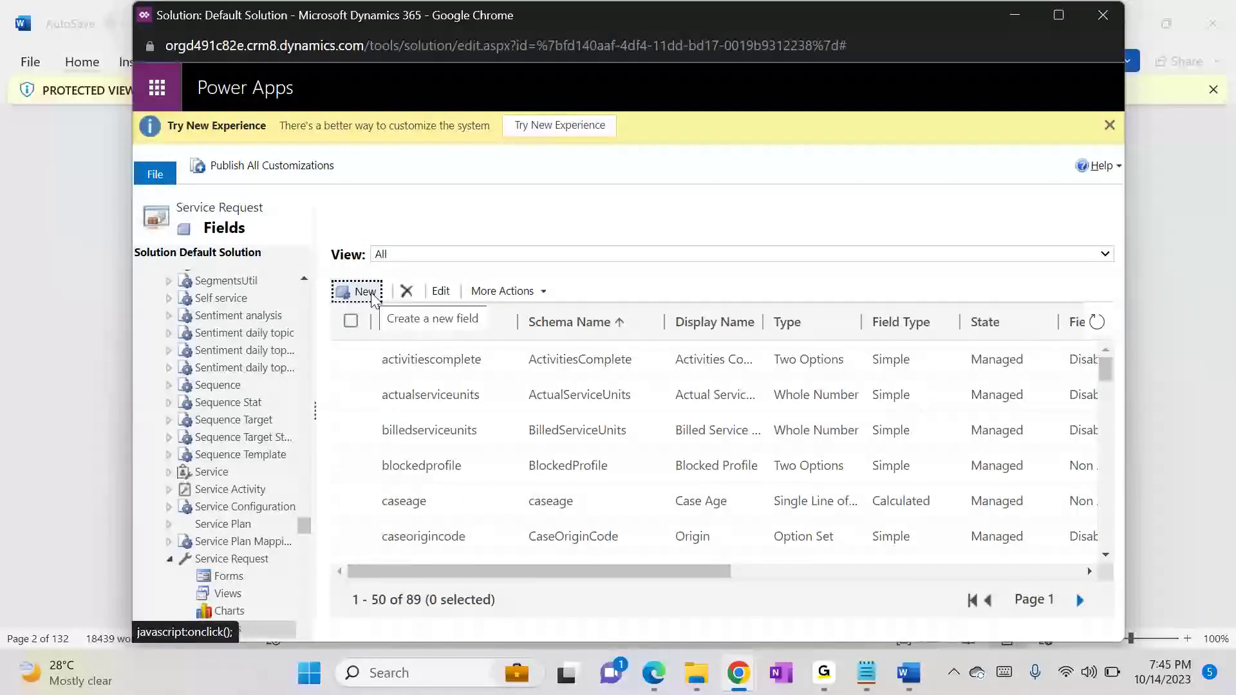
{"action": "left_click", "coordinate": [372, 298]}
Step: Copy the first attribute's display name from the FDD_CRM document and set the new field's display name to "Service RequestType"
{"action": "key", "text": "alt+Tab"}
{"action": "key", "text": "alt+Tab"}
{"action": "key", "text": "alt+Tab"}
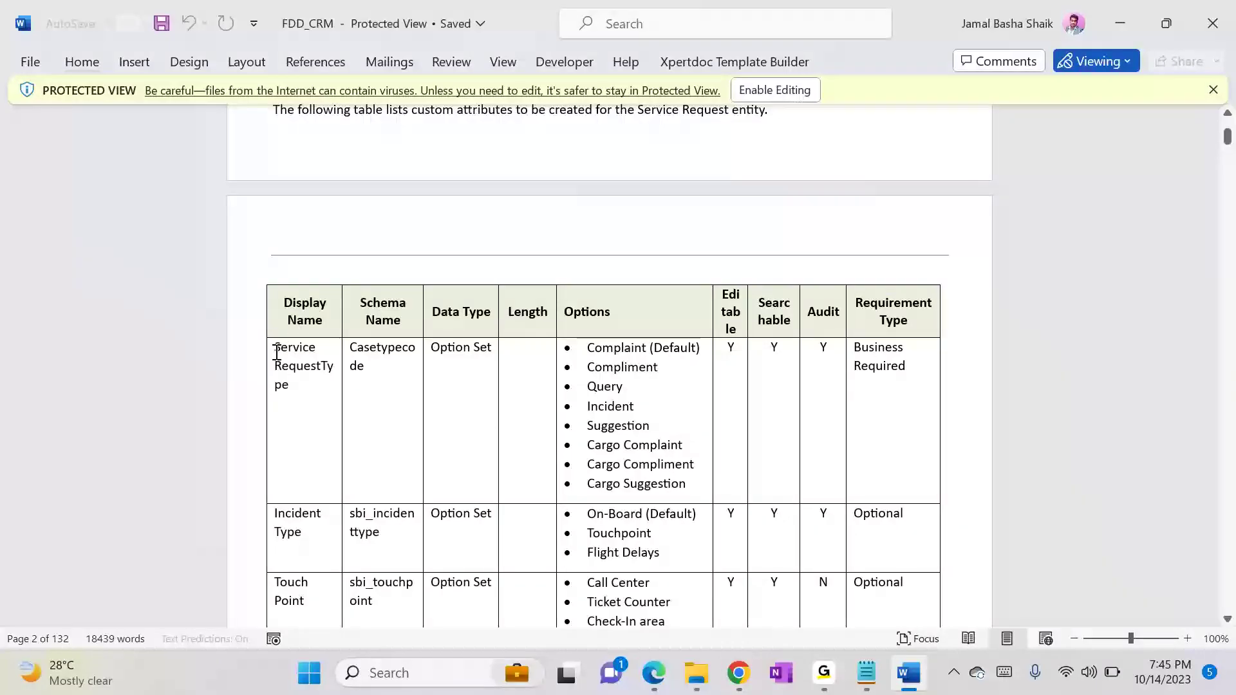
{"action": "left_click_drag", "start_coordinate": [276, 351], "coordinate": [303, 383]}
{"action": "key", "text": "ctrl+c"}
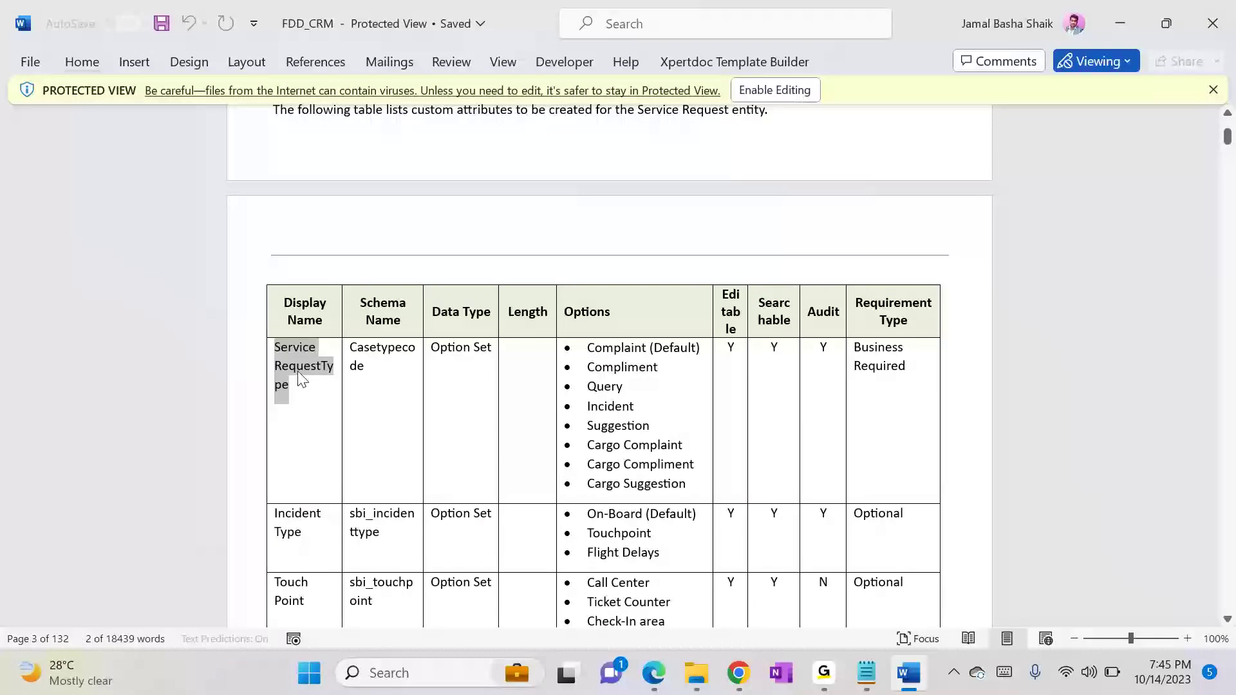
{"action": "key", "text": "alt+Tab"}
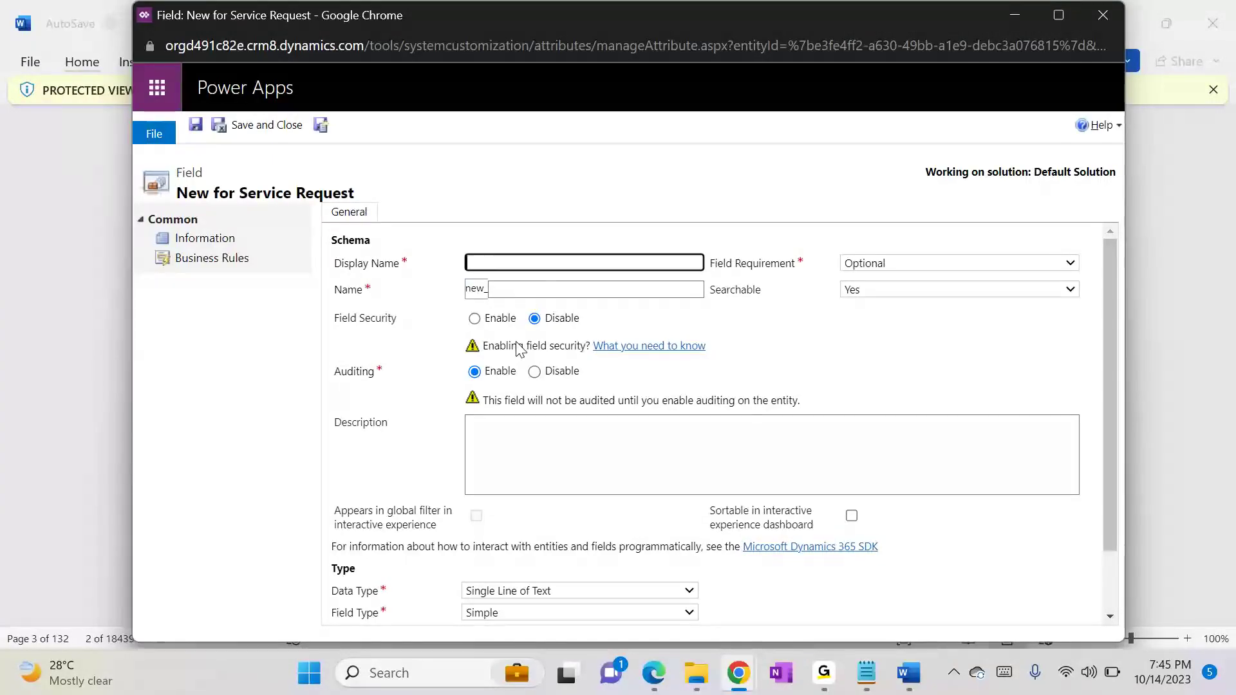
{"action": "key", "text": "ctrl+v"}
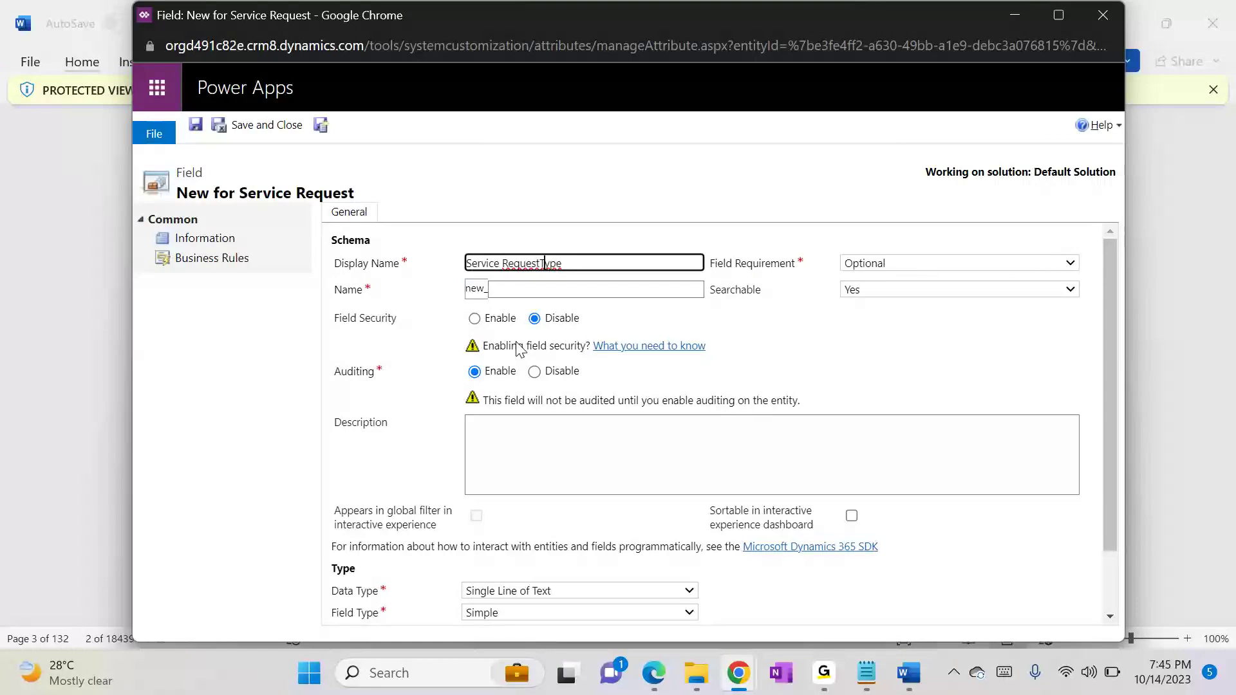
Step: Correct the display name to "Service Request Type" and set the field's name to "Casetypecode", copied from the schema name in the FDD_CRM document
{"action": "key", "text": "alt+Tab"}
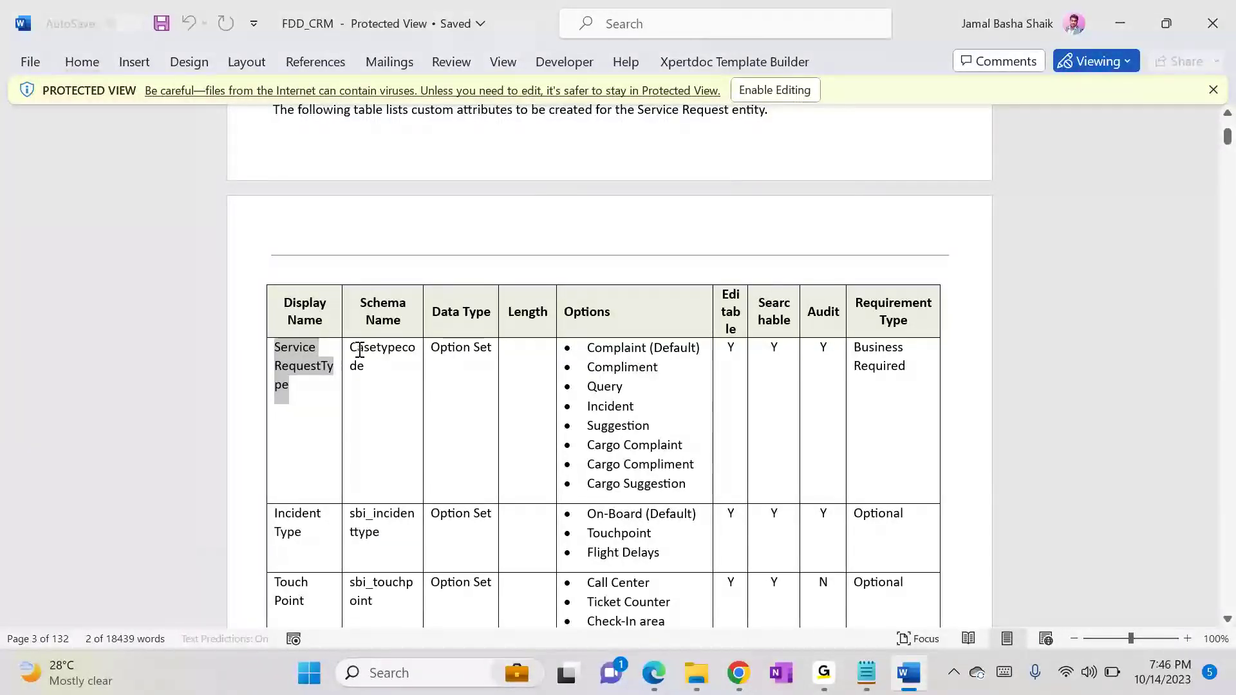
{"action": "left_click_drag", "start_coordinate": [354, 347], "coordinate": [380, 361]}
{"action": "key", "text": "ctrl+c"}
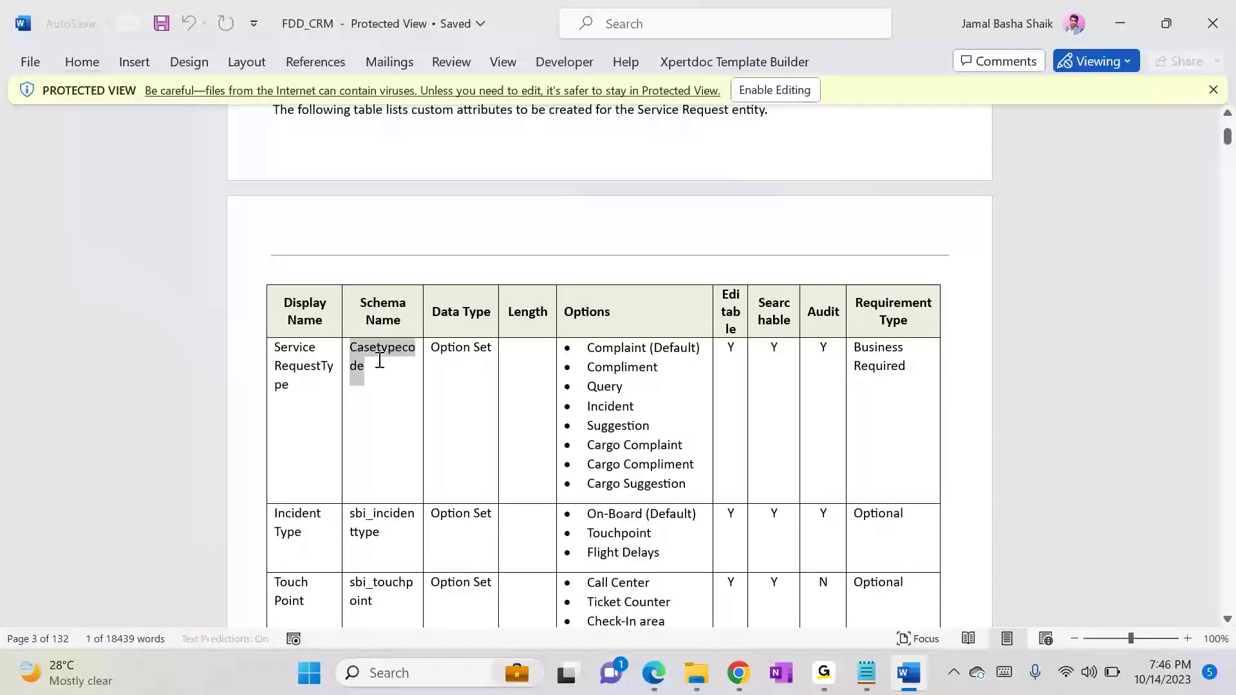
{"action": "key", "text": "alt+Tab"}
{"action": "double_click", "coordinate": [532, 296]}
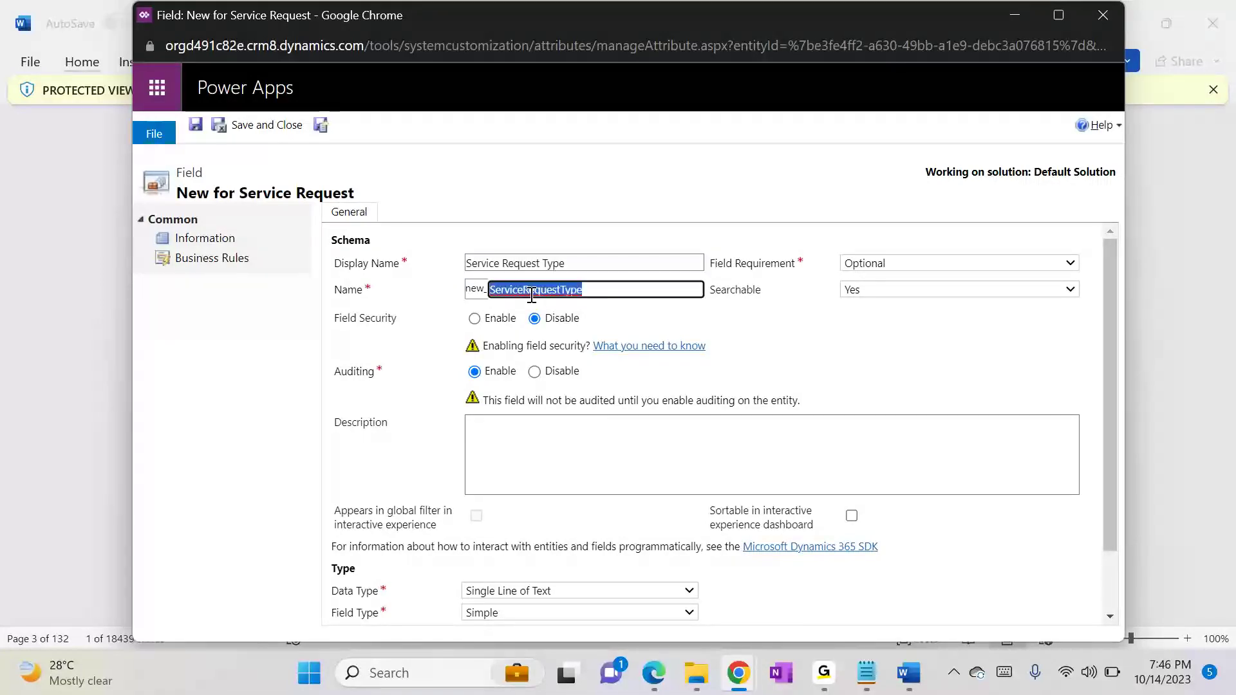
{"action": "key", "text": "ctrl+v"}
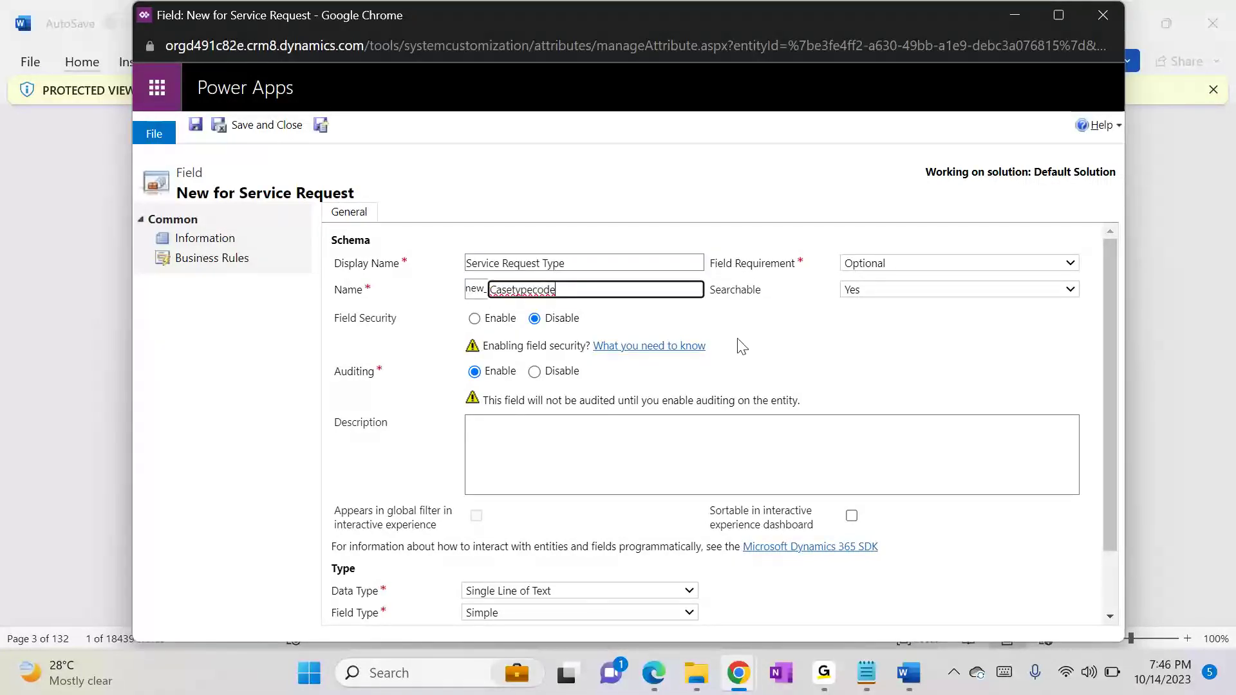
Step: Check the attribute's data type in the FDD_CRM document and set the new field's data type to Option Set
{"action": "key", "text": "alt+Tab"}
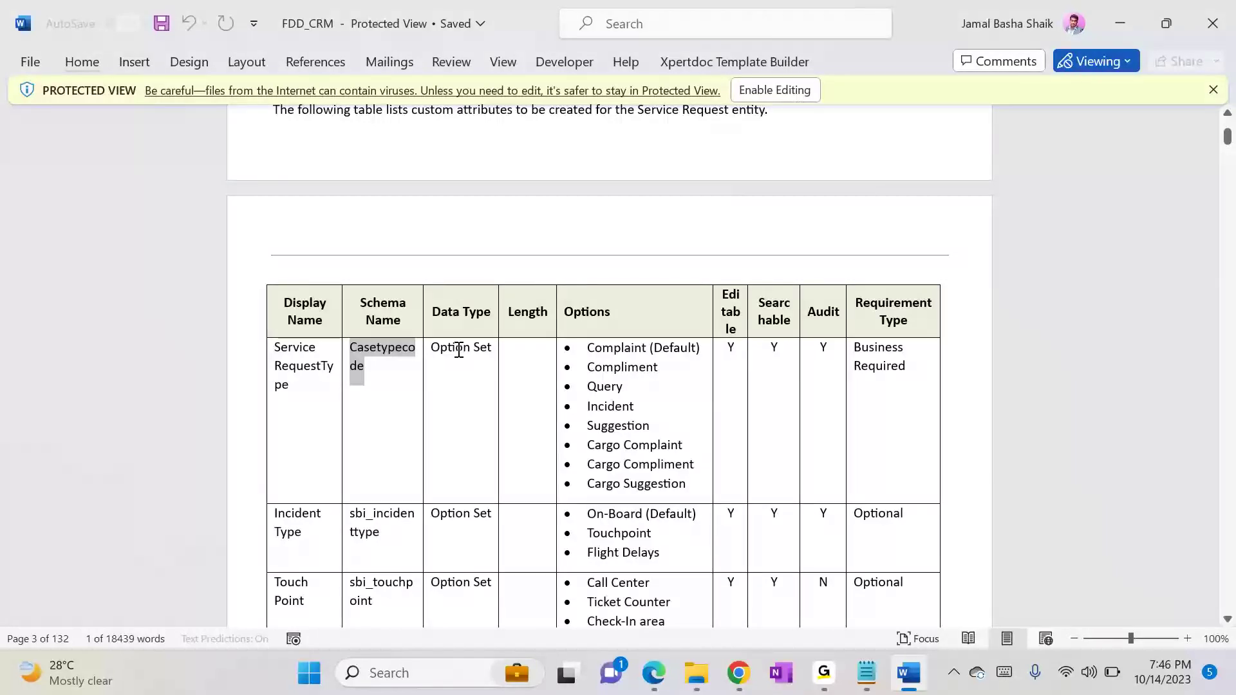
{"action": "key", "text": "alt+Tab"}
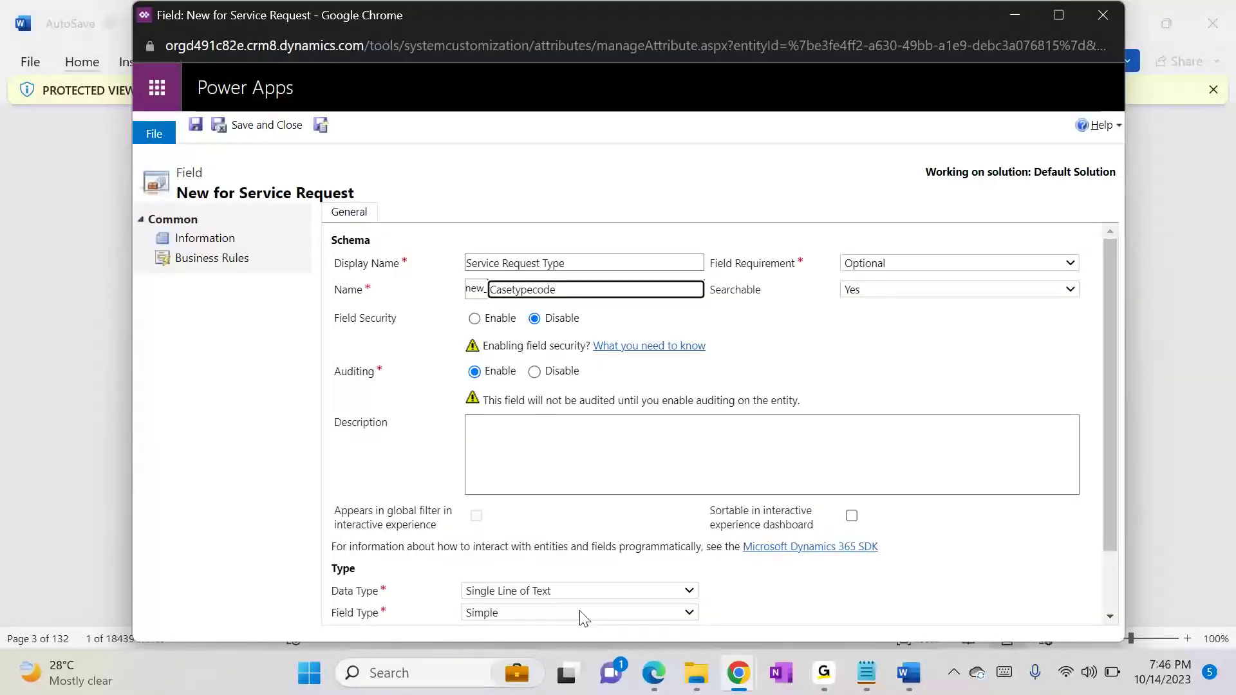
{"action": "left_click", "coordinate": [562, 590]}
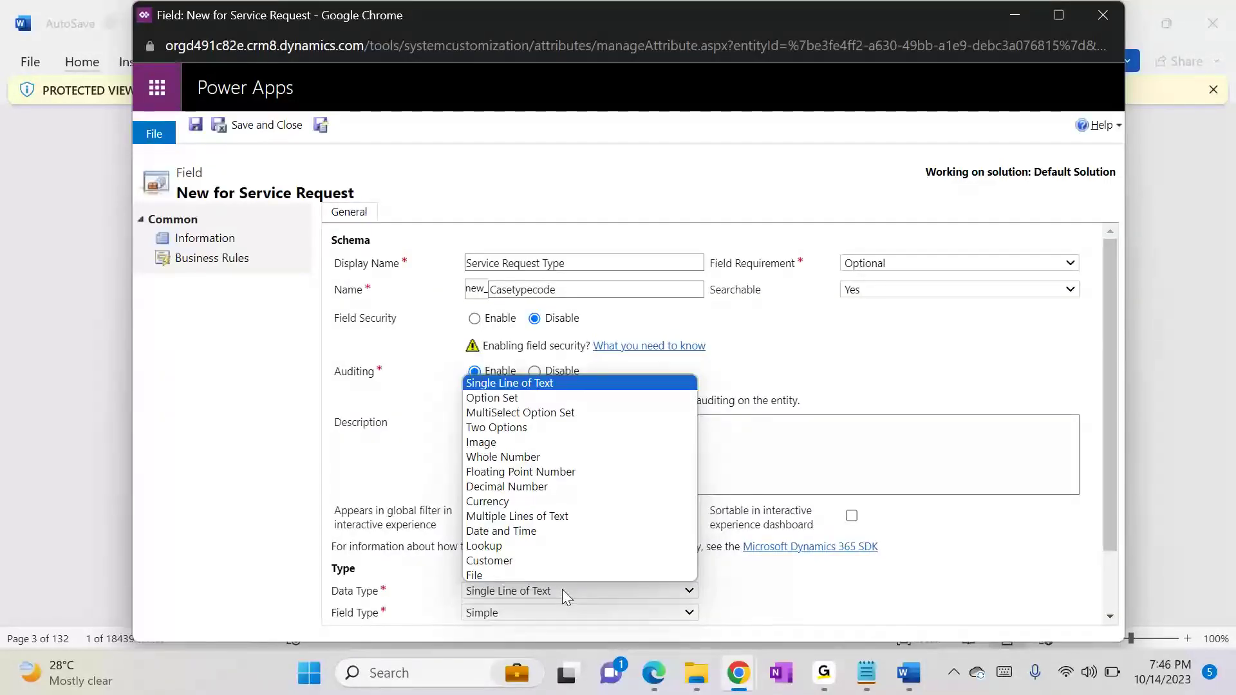
{"action": "left_click", "coordinate": [519, 397]}
Step: Set the field requirement to Business Required, checking it against the requirement type in the FDD_CRM document
{"action": "key", "text": "alt+Tab"}
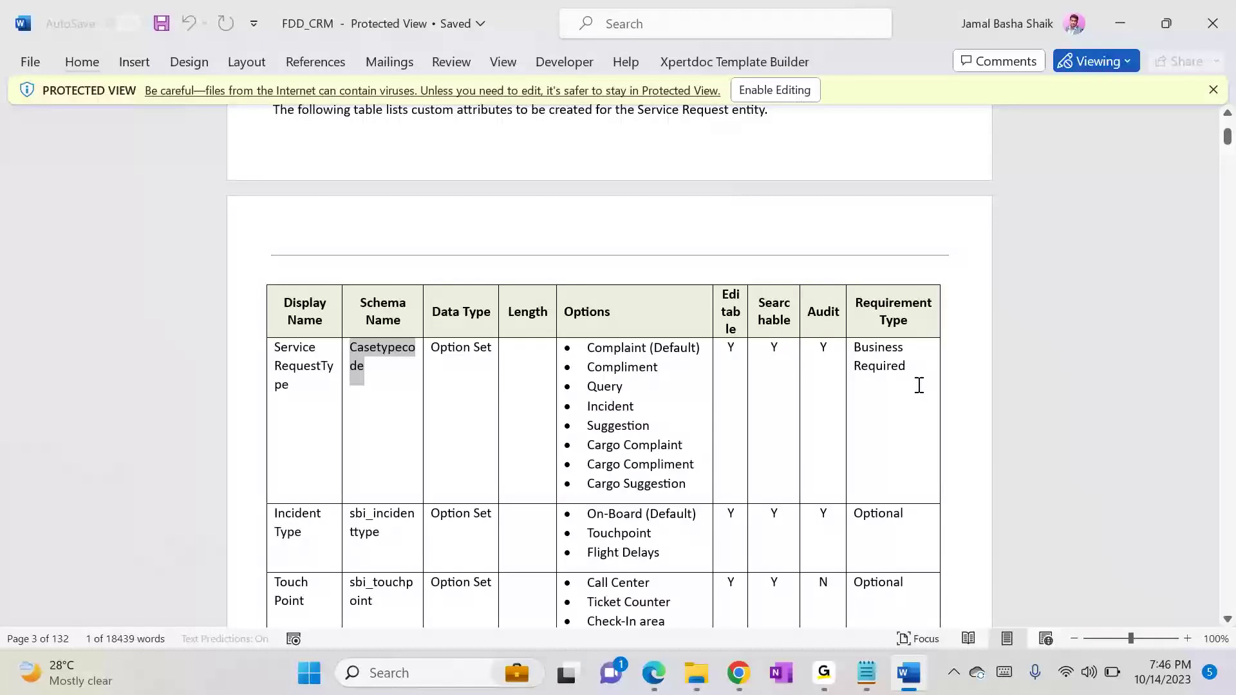
{"action": "key", "text": "alt+Tab"}
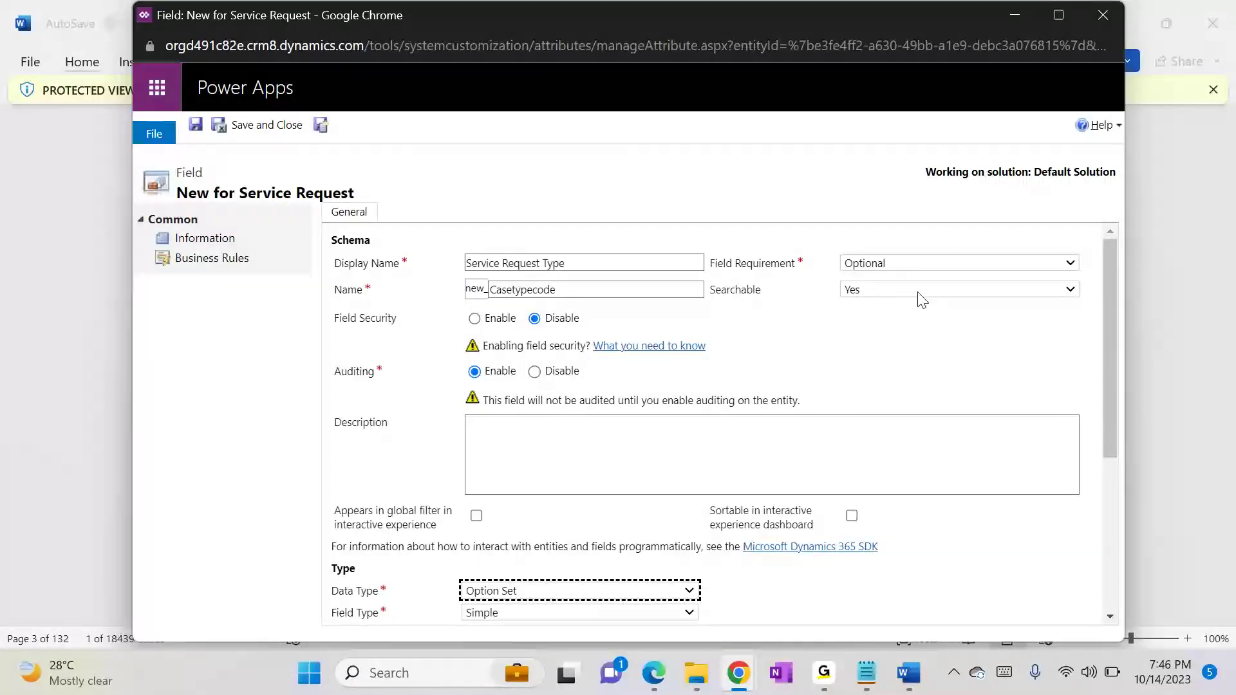
{"action": "left_click", "coordinate": [860, 266]}
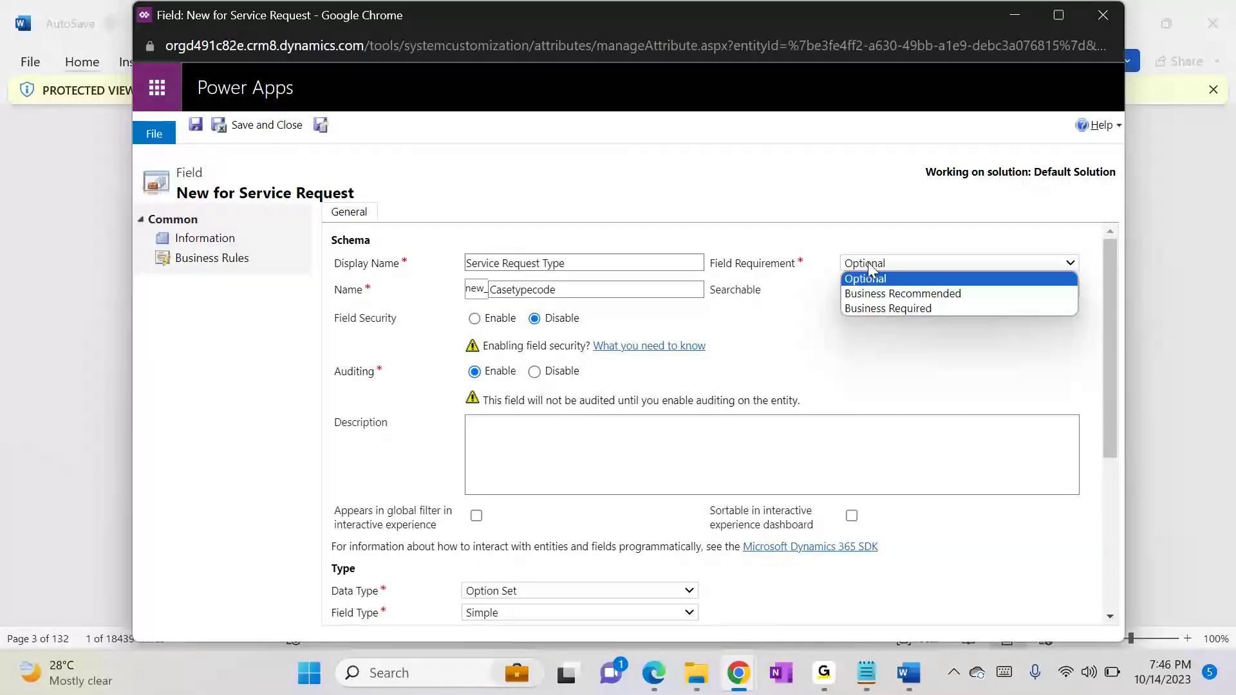
{"action": "left_click", "coordinate": [883, 309]}
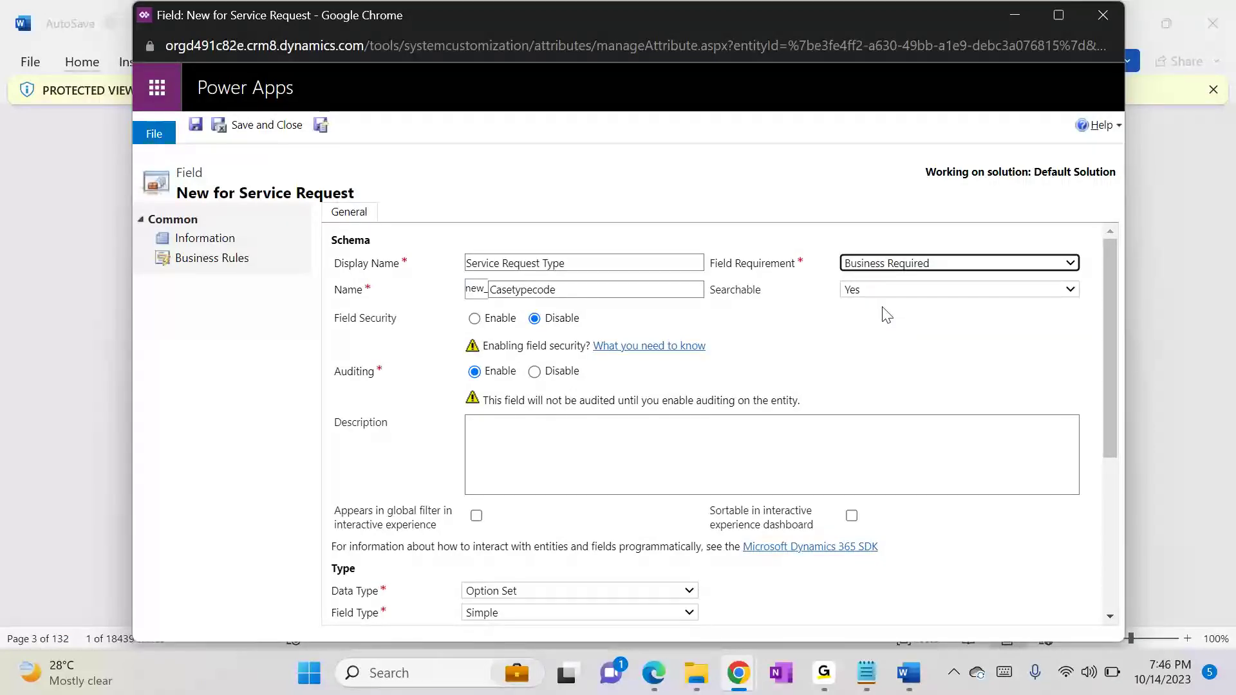
{"action": "key", "text": "alt+Tab"}
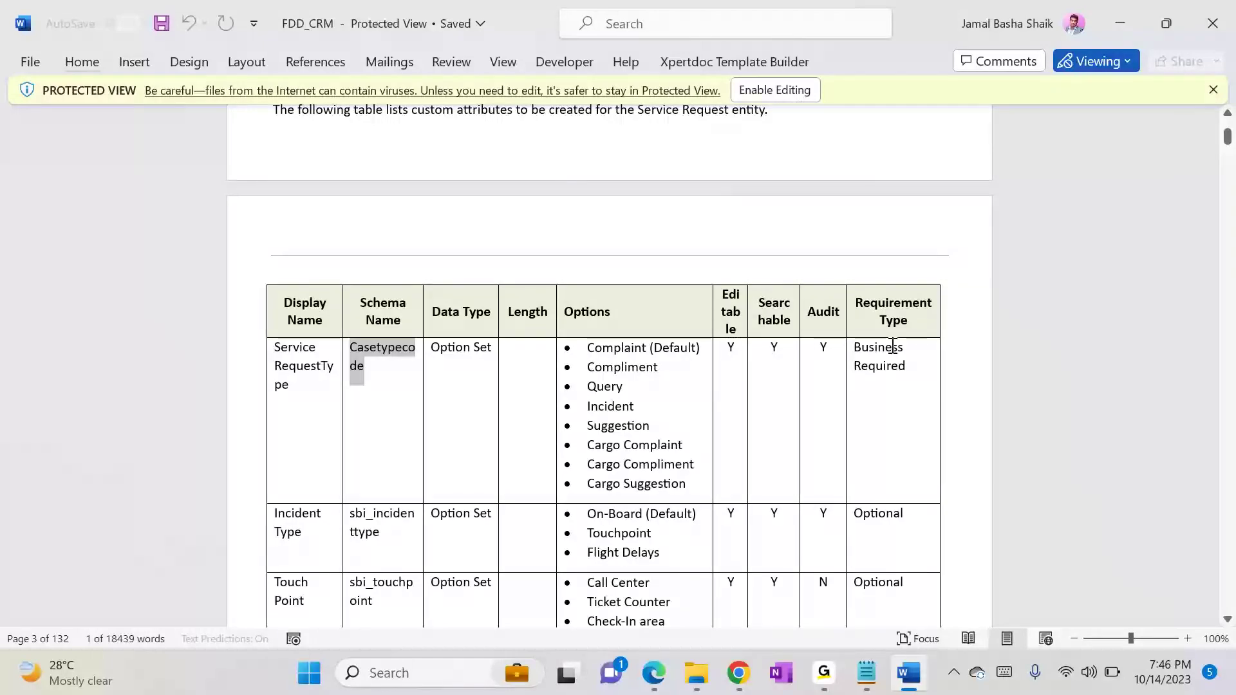
{"action": "key", "text": "alt+Tab"}
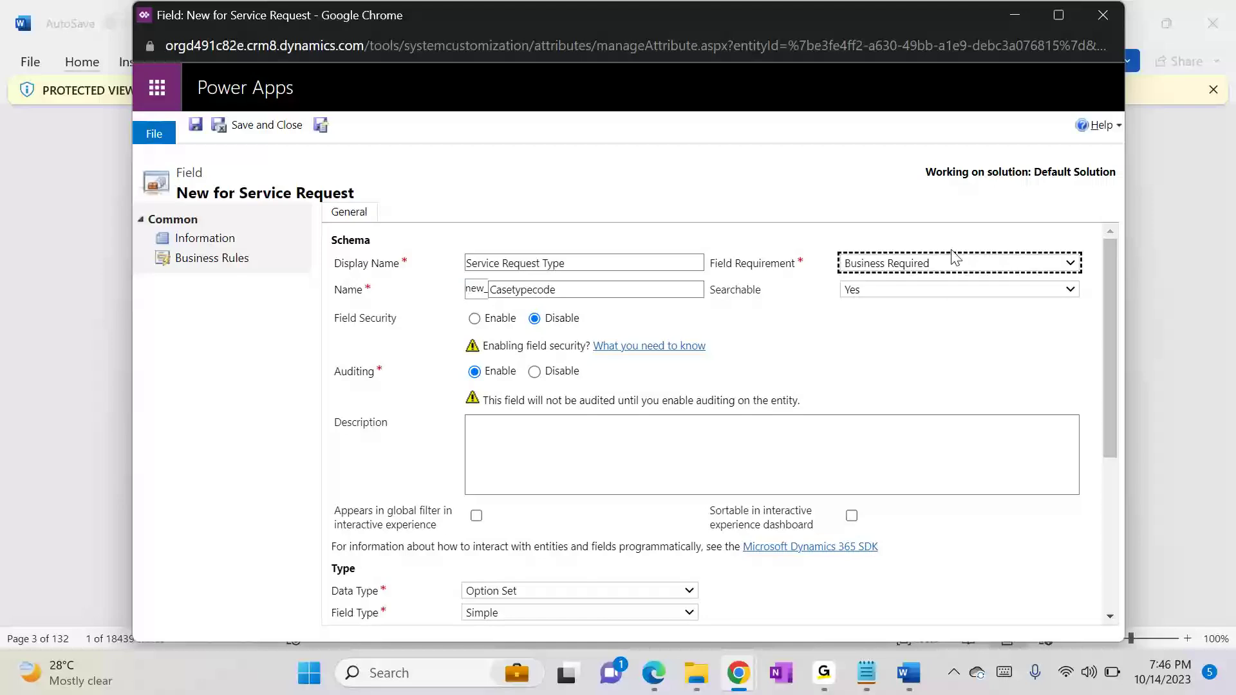
Step: Add a first option labelled "Complaint", copied from the FDD_CRM document without the bullet and the default note
{"action": "left_click", "coordinate": [1118, 430]}
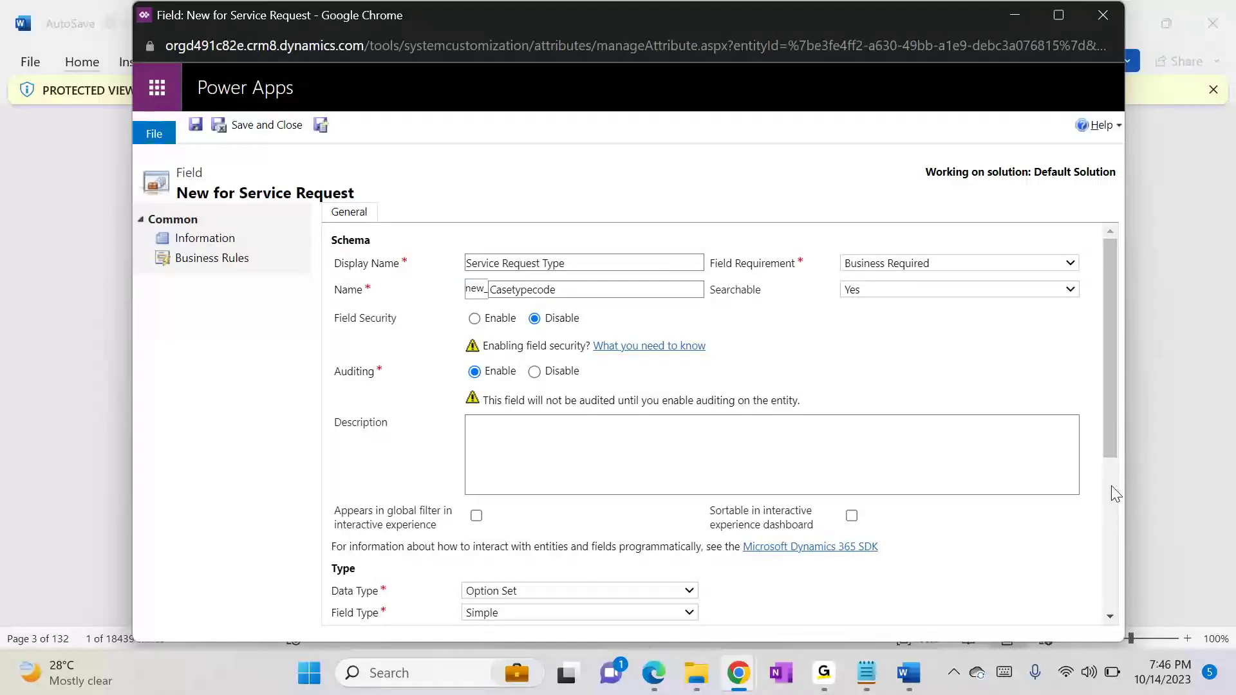
{"action": "scroll", "coordinate": [1116, 494], "scroll_direction": "down", "scroll_amount": 5}
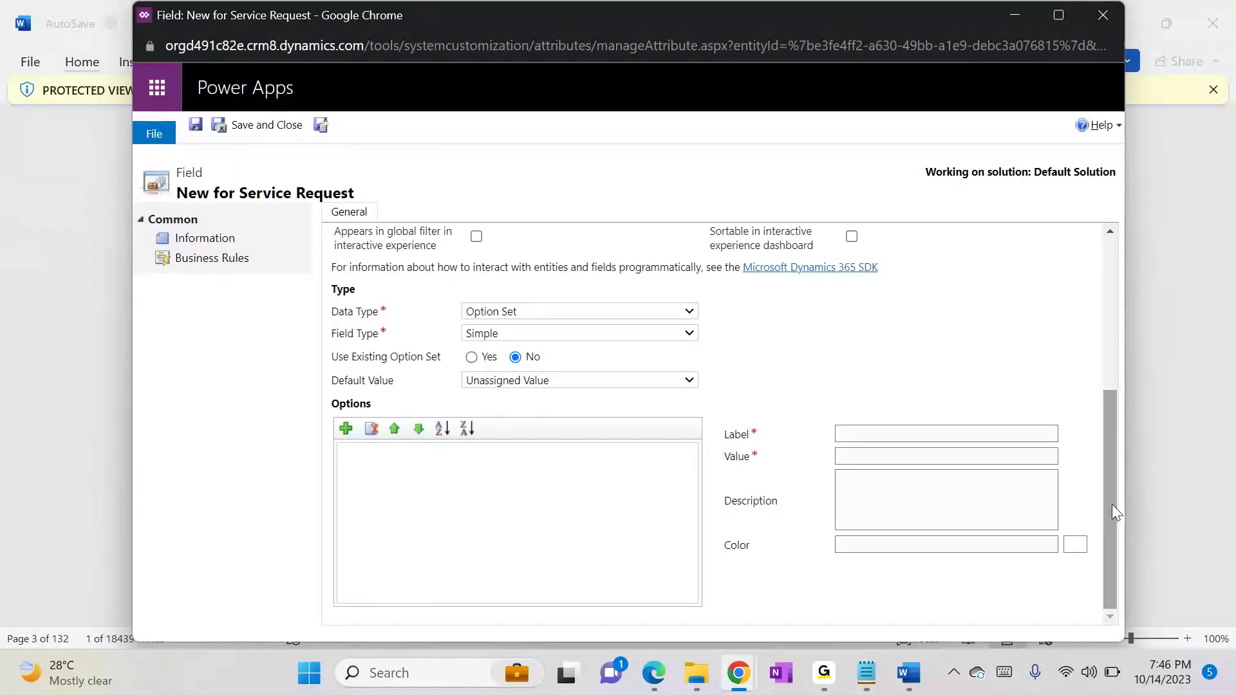
{"action": "left_click", "coordinate": [345, 428]}
{"action": "key", "text": "alt+Tab"}
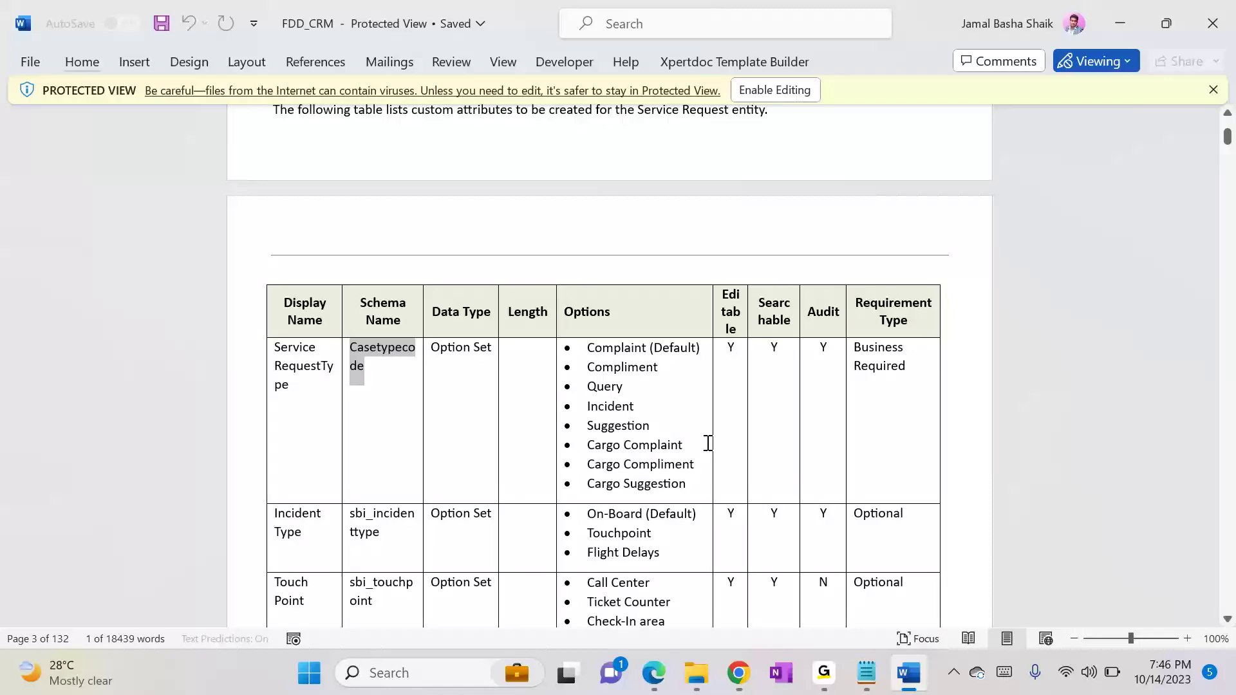
{"action": "left_click_drag", "start_coordinate": [587, 347], "coordinate": [678, 349]}
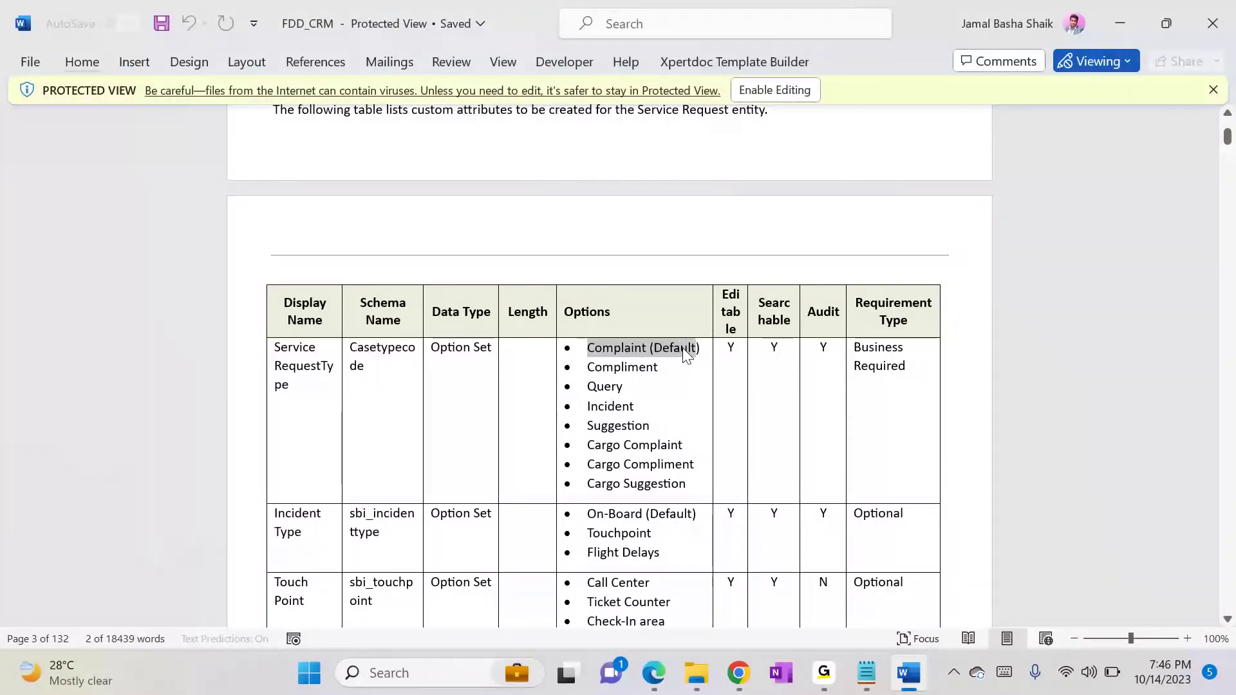
{"action": "key", "text": "alt+Tab"}
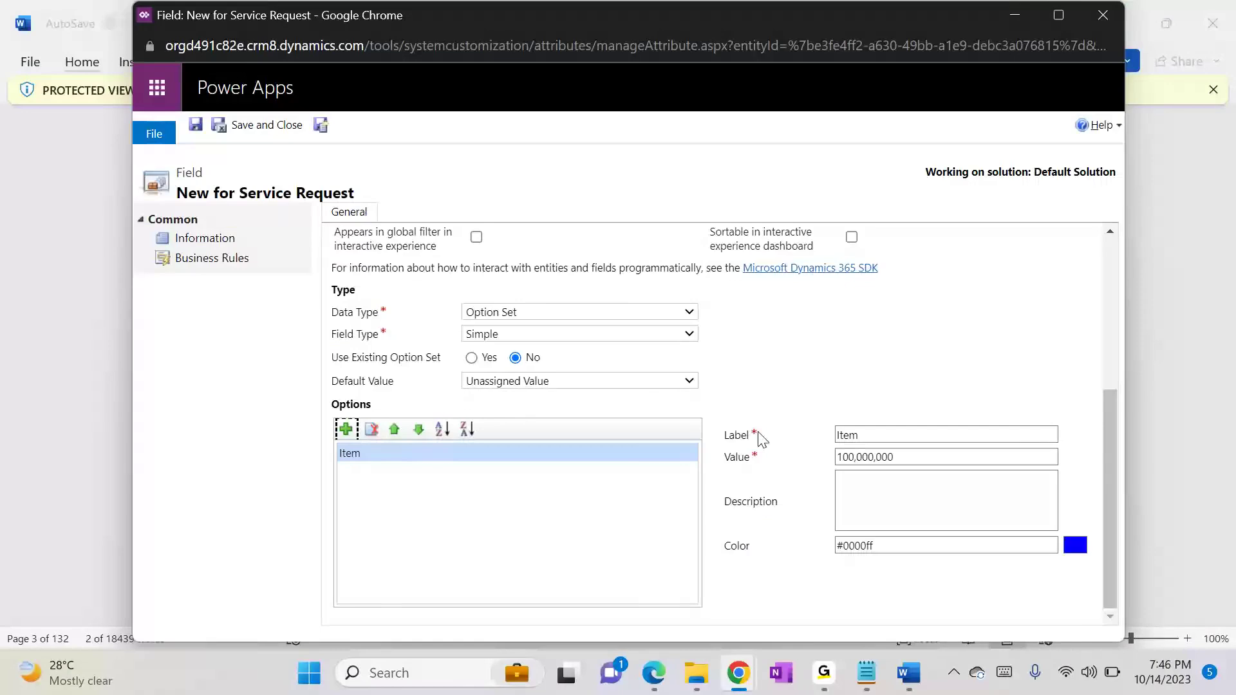
{"action": "left_click", "coordinate": [875, 437]}
{"action": "type", "text": "•\tComplaint (Default"}
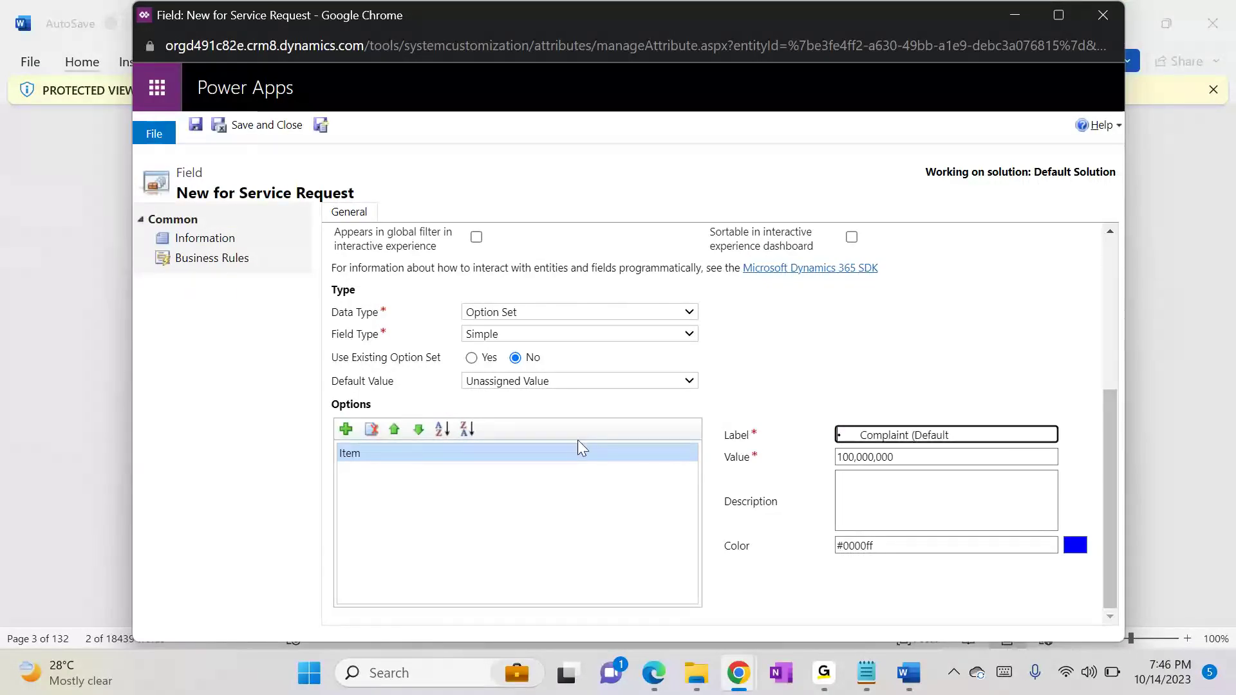
{"action": "key", "text": "Home"}
{"action": "key", "text": "Delete"}
{"action": "key", "text": "Delete"}
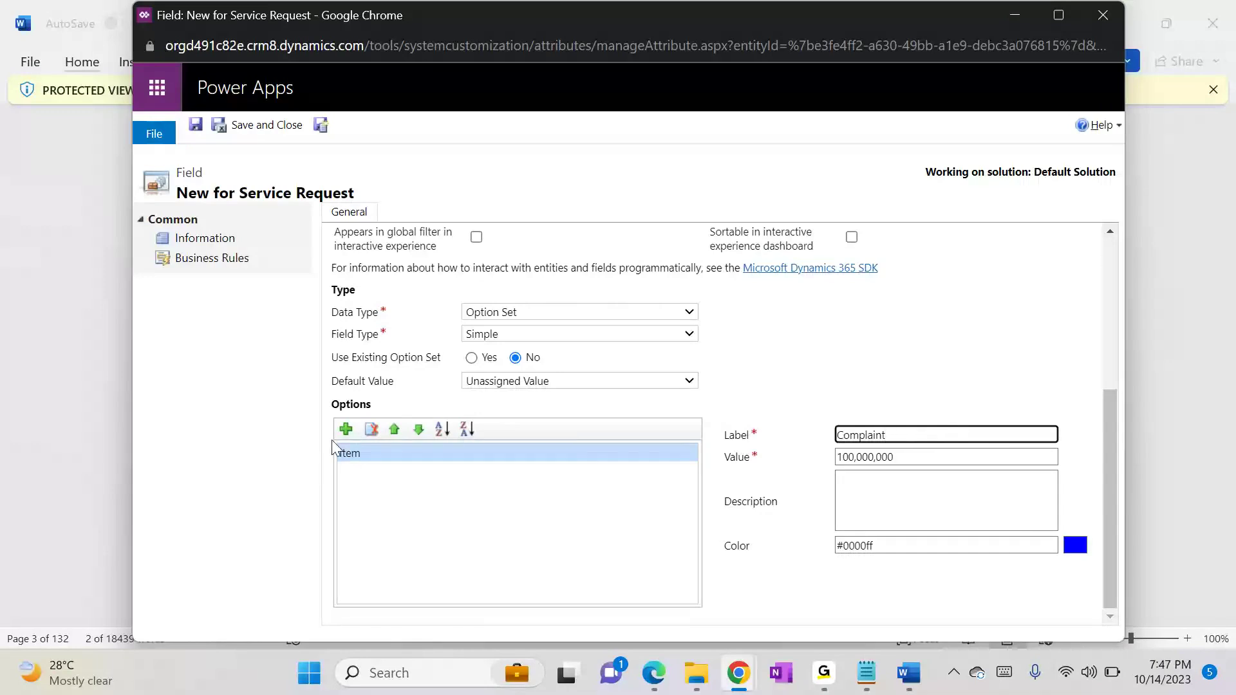
Step: Add a second option labelled "Compliment", copied from the FDD_CRM document, and remove the bullet from its label
{"action": "left_click", "coordinate": [345, 429]}
{"action": "key", "text": "alt+Tab"}
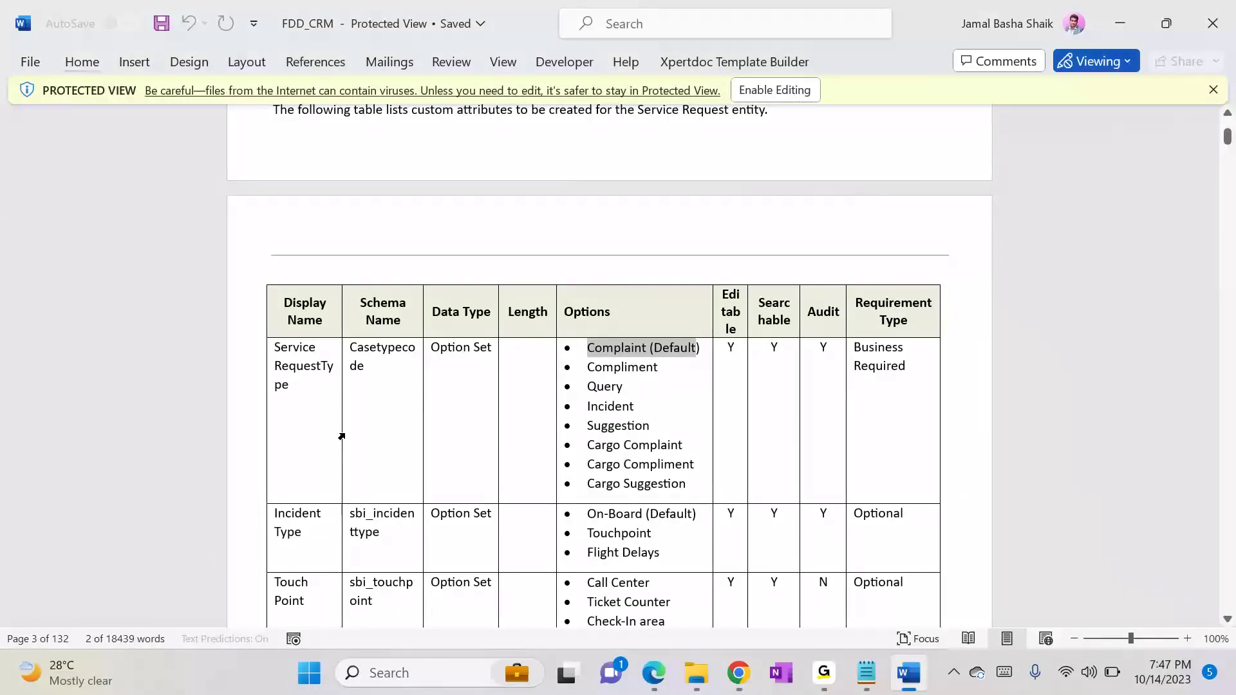
{"action": "left_click_drag", "start_coordinate": [587, 366], "coordinate": [657, 368]}
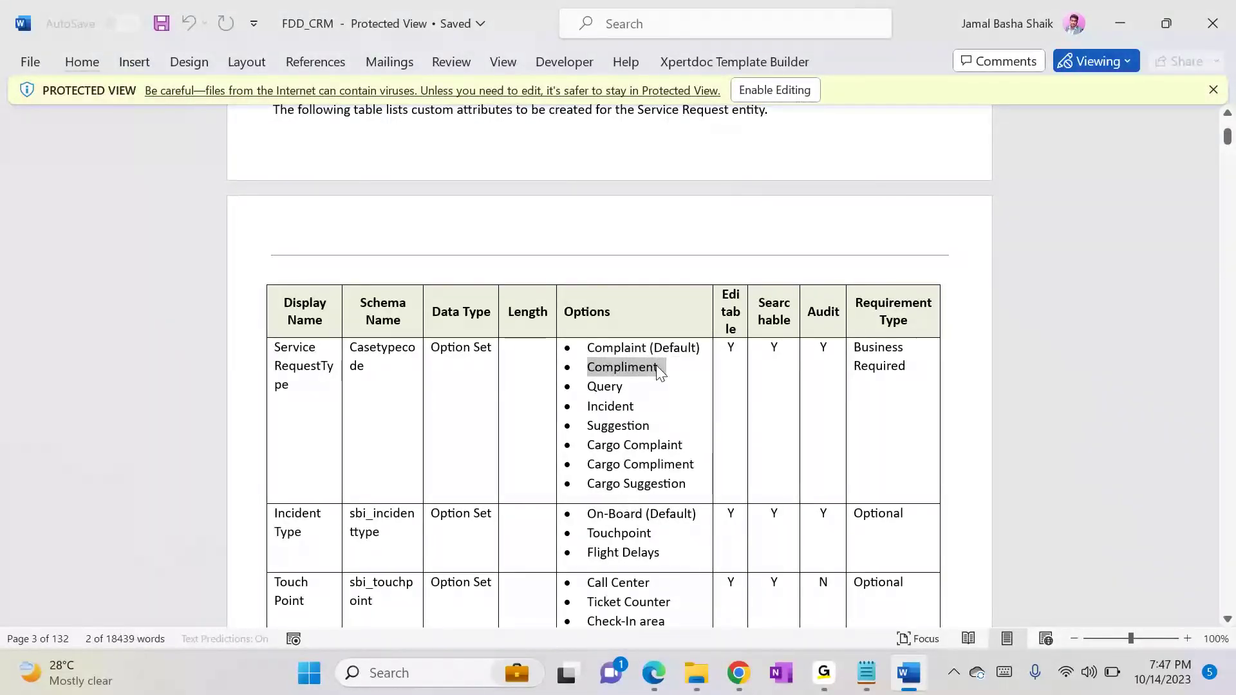
{"action": "key", "text": "alt+Tab"}
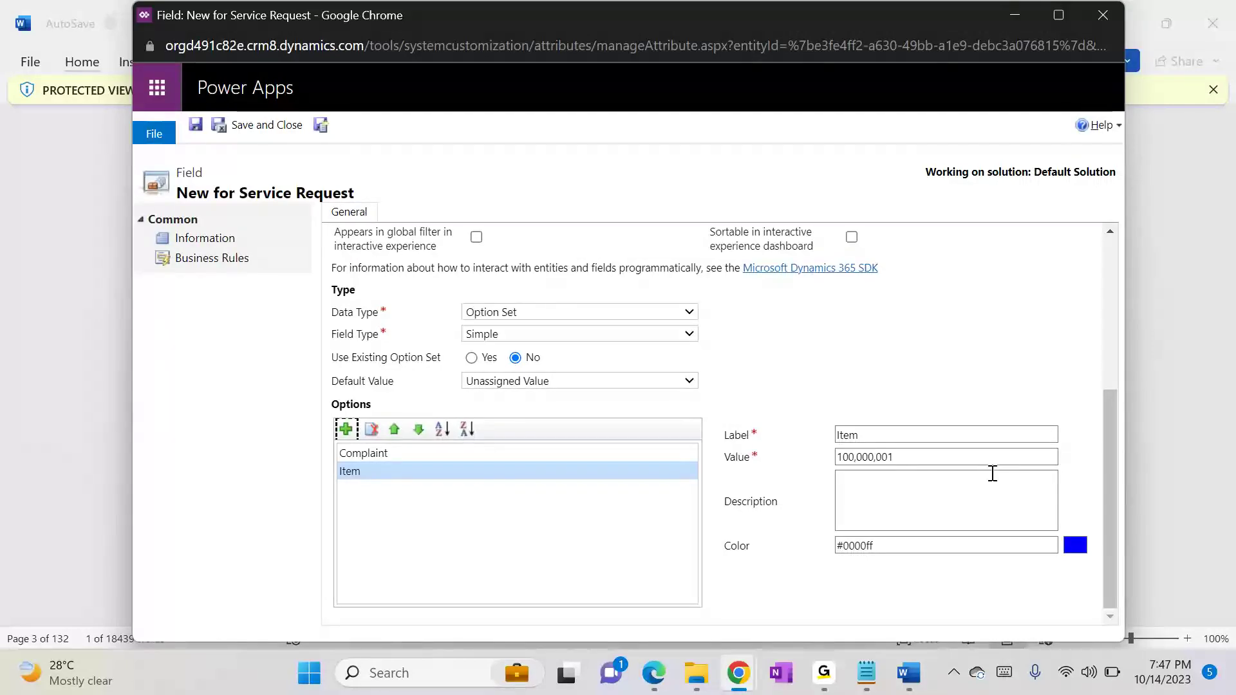
{"action": "double_click", "coordinate": [855, 439]}
{"action": "type", "text": "•\tCompliment"}
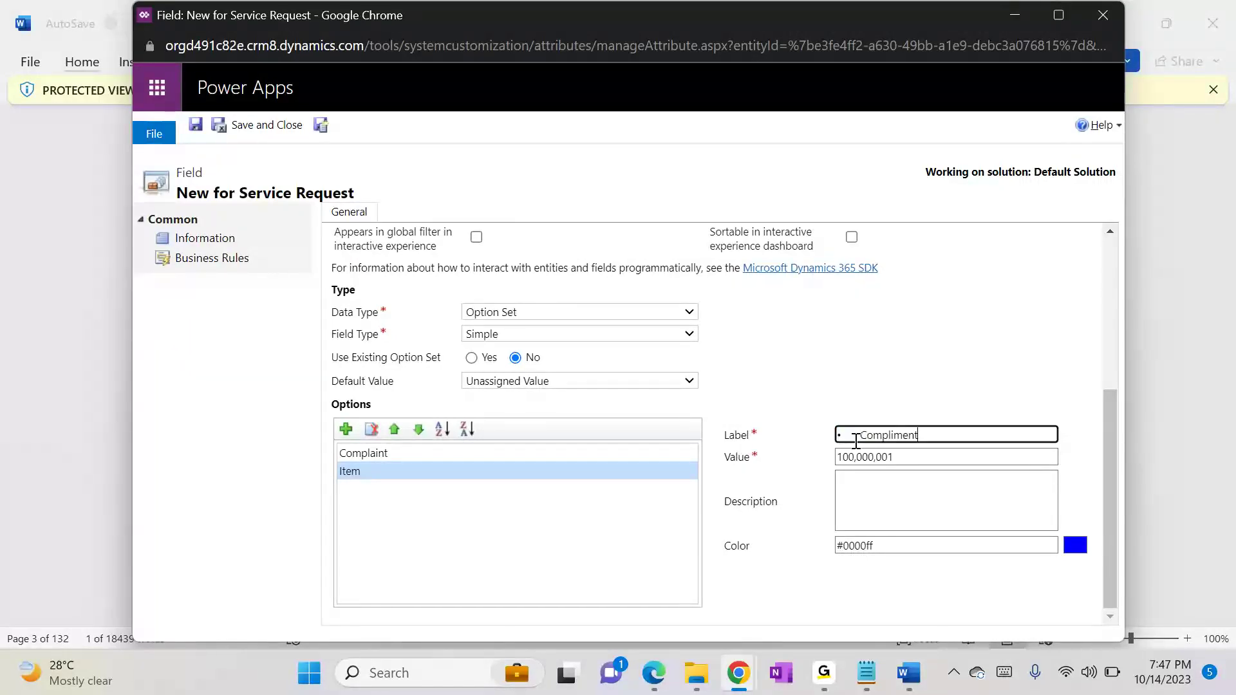
{"action": "key", "text": "Delete"}
Step: Add a third option labelled "Query", copied from the FDD_CRM document, and remove the bullet from its label
{"action": "left_click", "coordinate": [346, 419]}
{"action": "key", "text": "alt+Tab"}
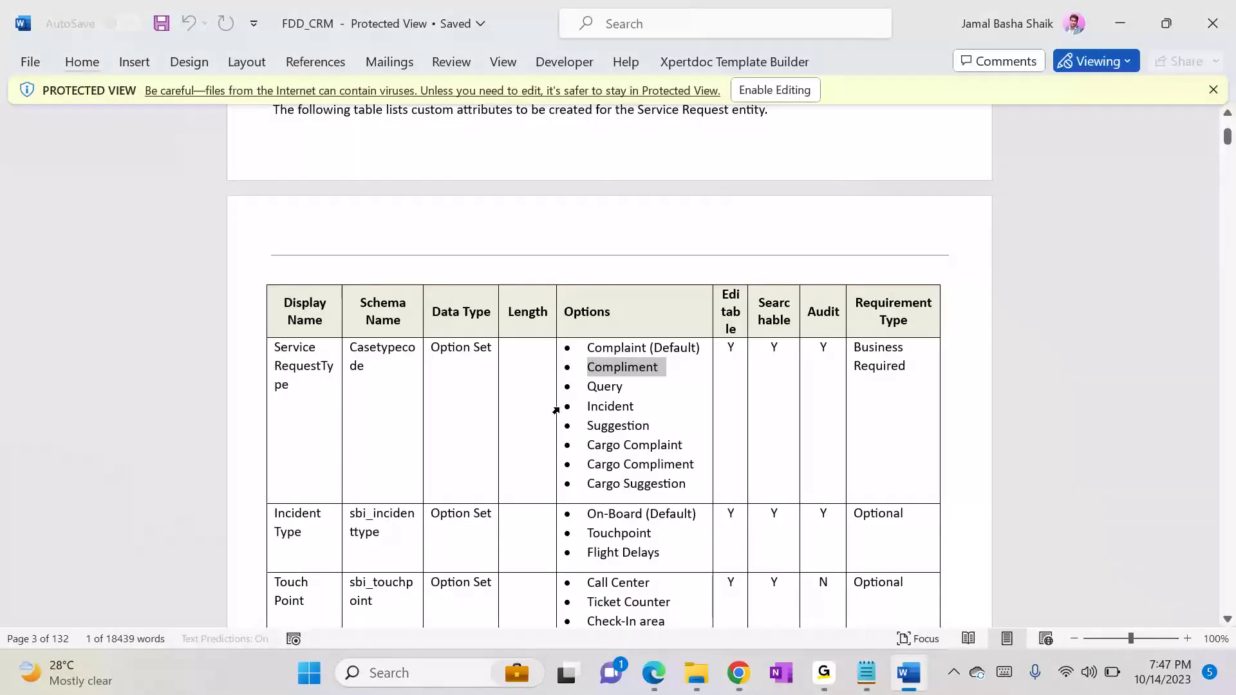
{"action": "triple_click", "coordinate": [598, 387]}
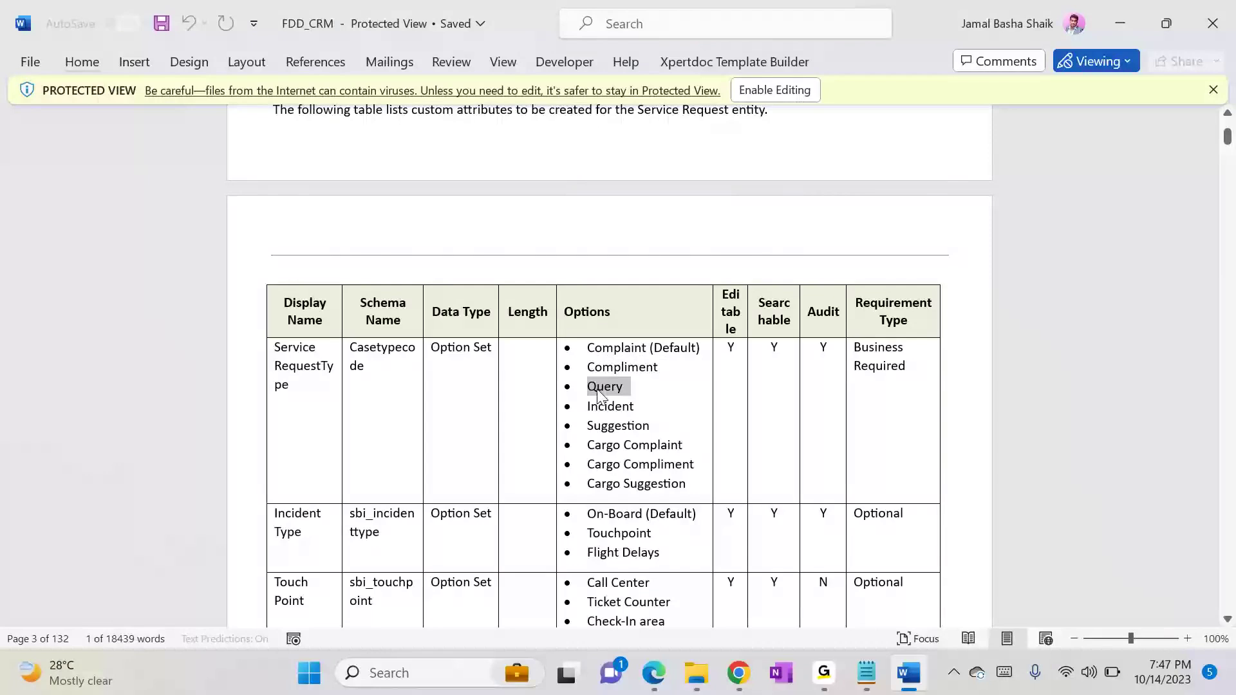
{"action": "key", "text": "alt+Tab"}
{"action": "double_click", "coordinate": [856, 434]}
{"action": "type", "text": "•\tQuery"}
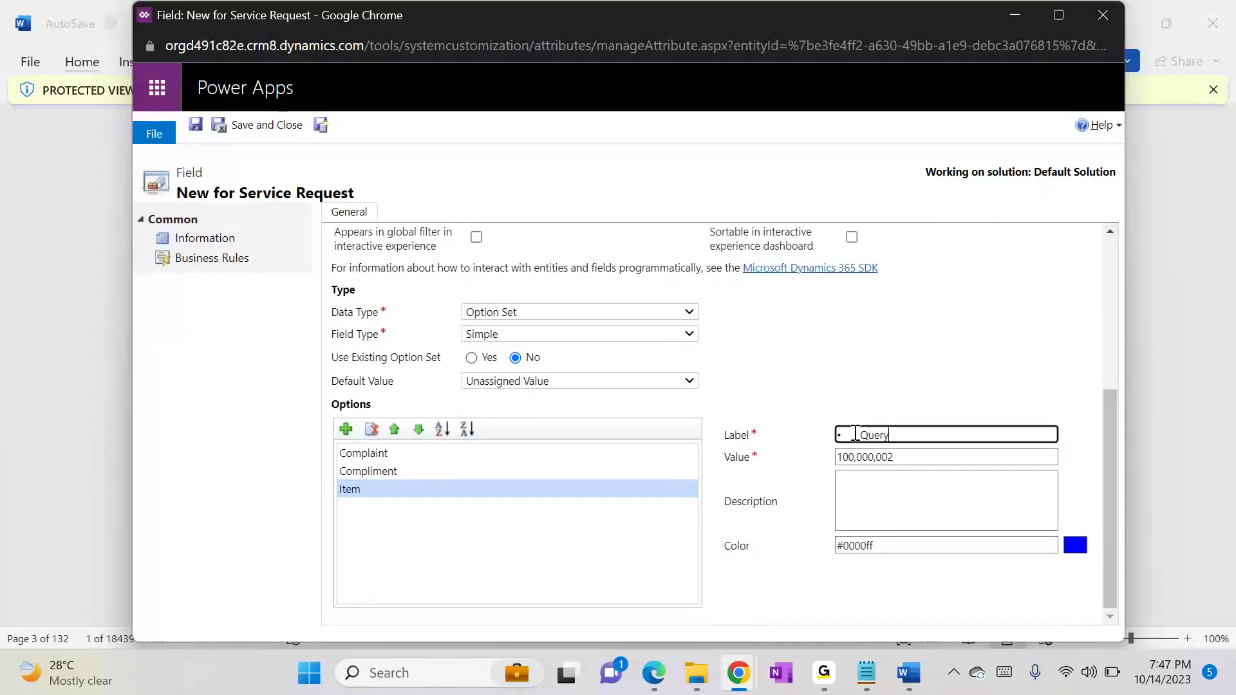
{"action": "key", "text": "BackSpace"}
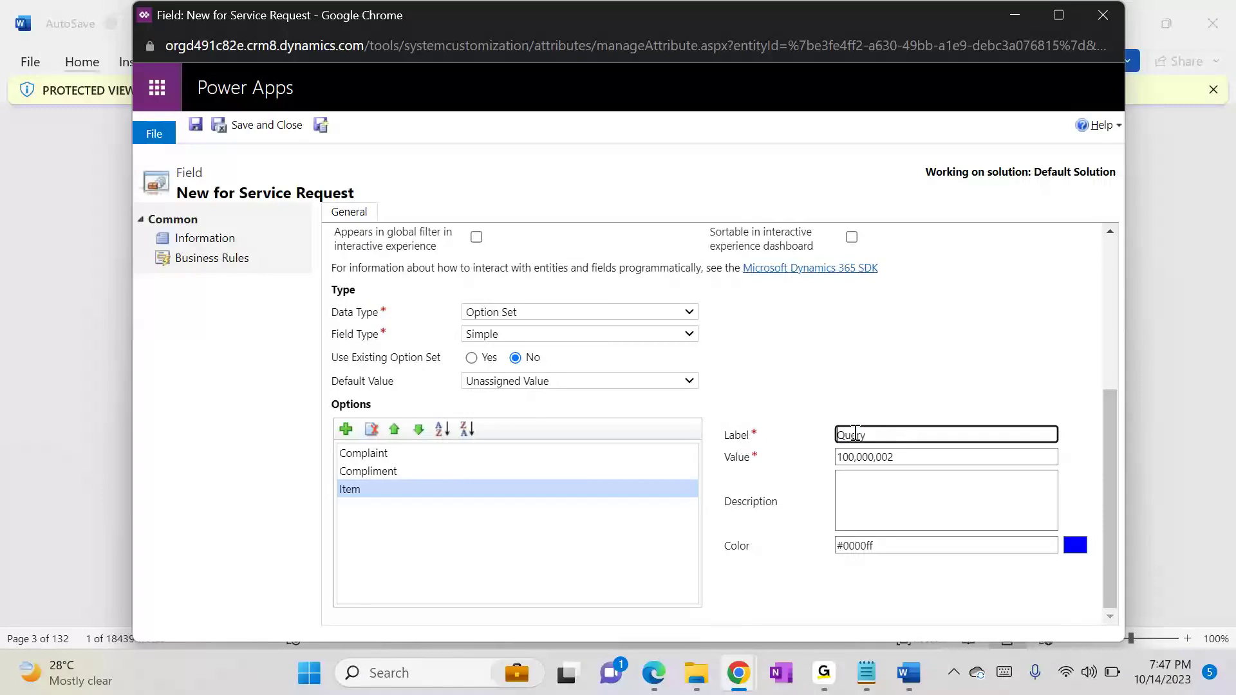
Step: Add a fourth option labelled "Incident", copied from the FDD_CRM document, and remove the bullet from its label
{"action": "left_click", "coordinate": [347, 430]}
{"action": "key", "text": "alt+Tab"}
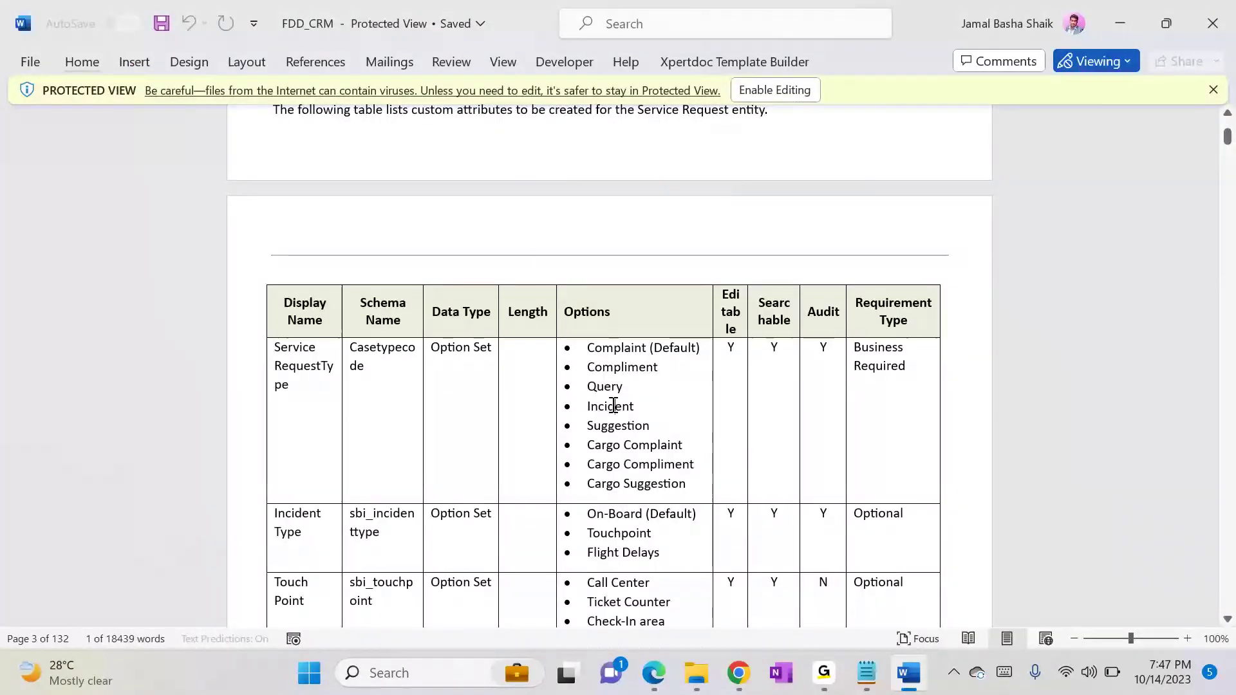
{"action": "double_click", "coordinate": [611, 407]}
{"action": "key", "text": "alt+Tab"}
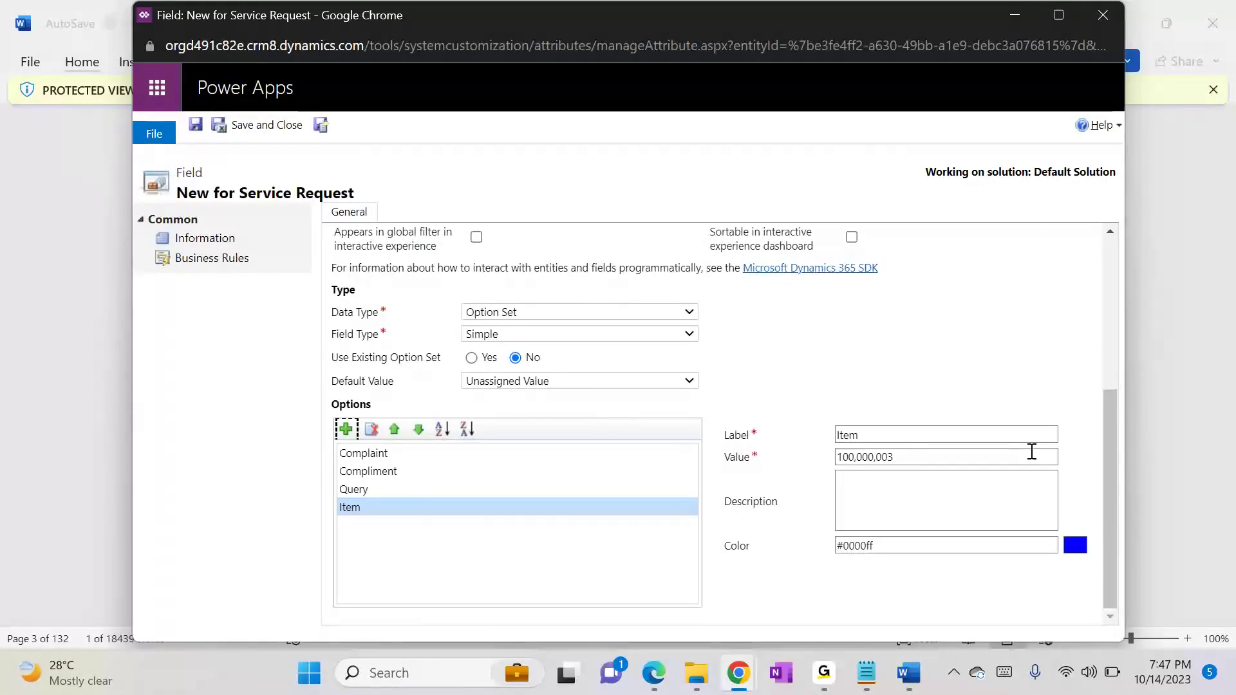
{"action": "left_click", "coordinate": [858, 435]}
{"action": "type", "text": "•\tIncident"}
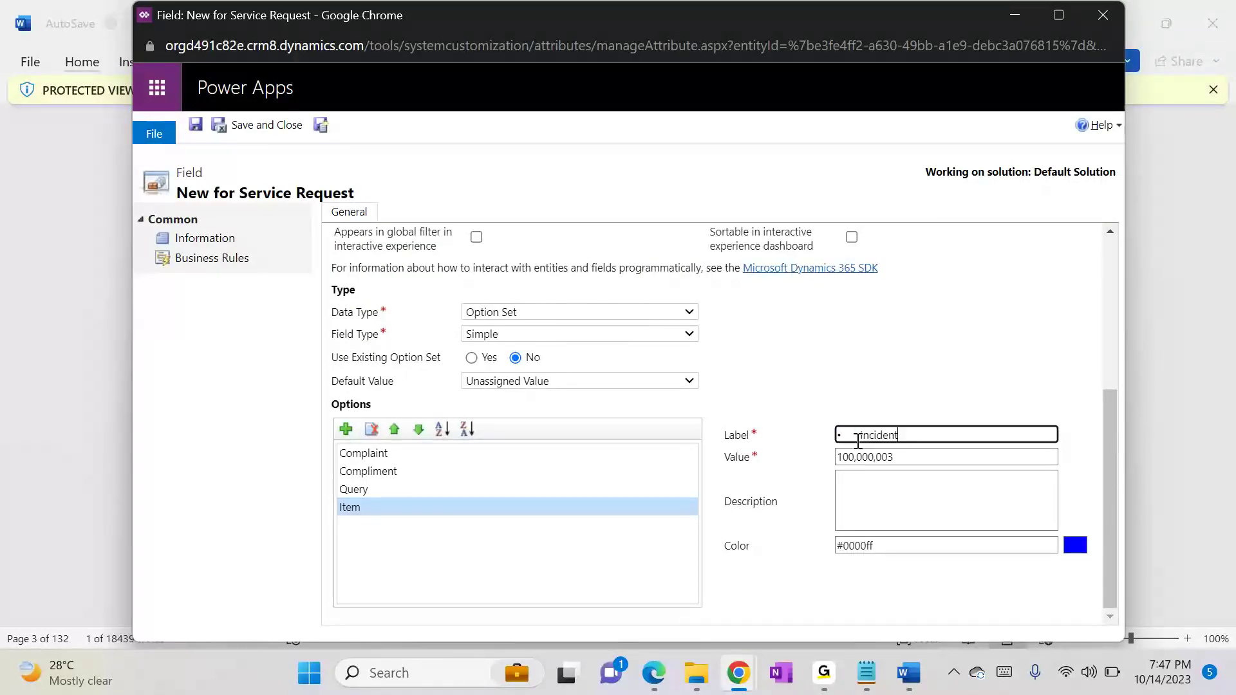
{"action": "key", "text": "Delete"}
{"action": "key", "text": "Delete"}
Step: Add a fifth option labelled "Suggestion", copied from the FDD_CRM document, and remove the bullet from its label
{"action": "left_click", "coordinate": [346, 429]}
{"action": "key", "text": "alt+Tab"}
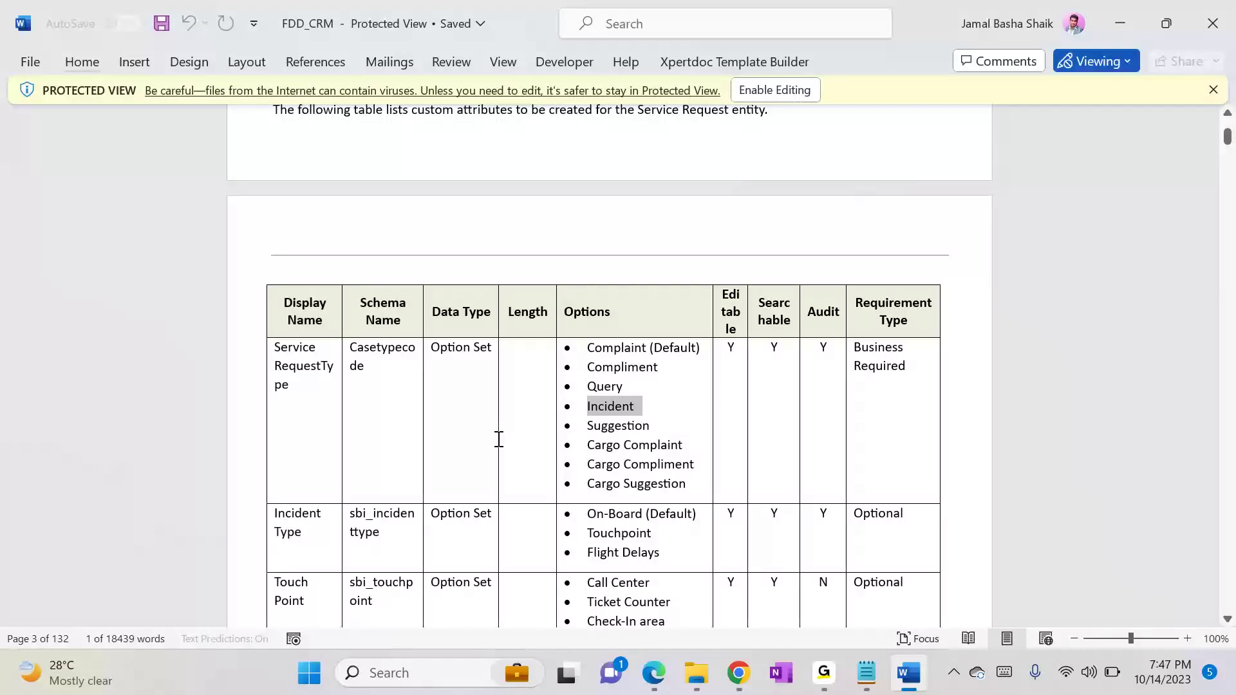
{"action": "double_click", "coordinate": [604, 444]}
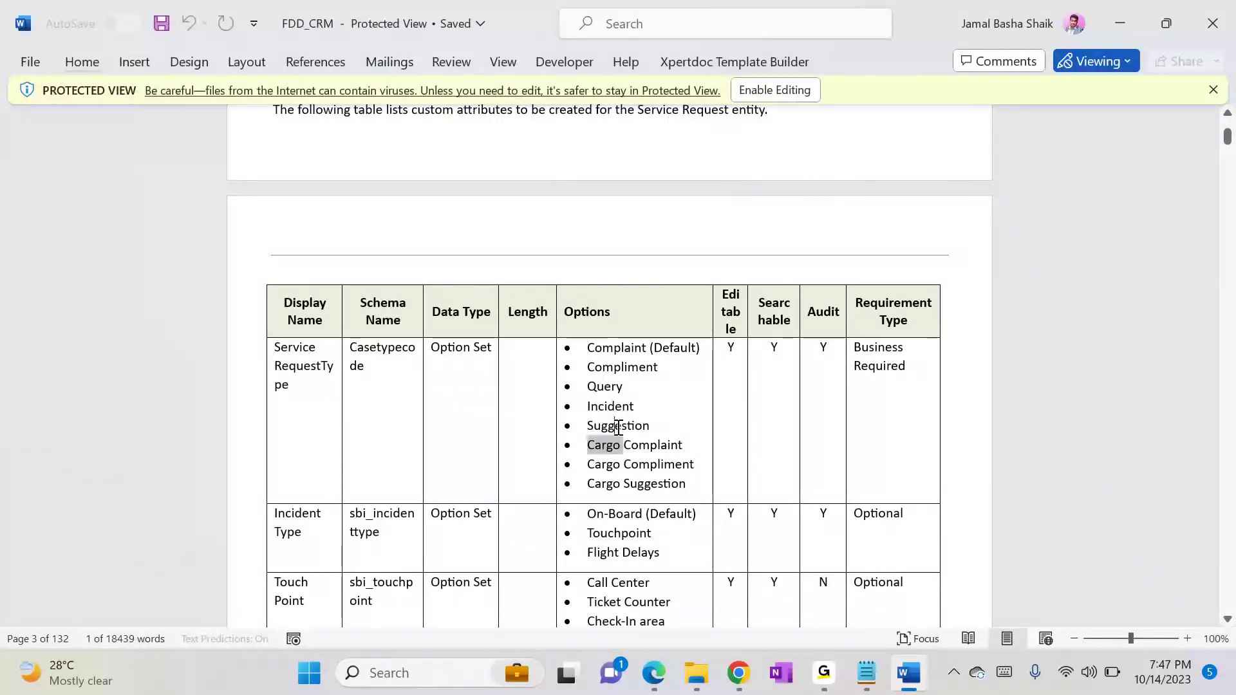
{"action": "double_click", "coordinate": [617, 426]}
{"action": "key", "text": "alt+Tab"}
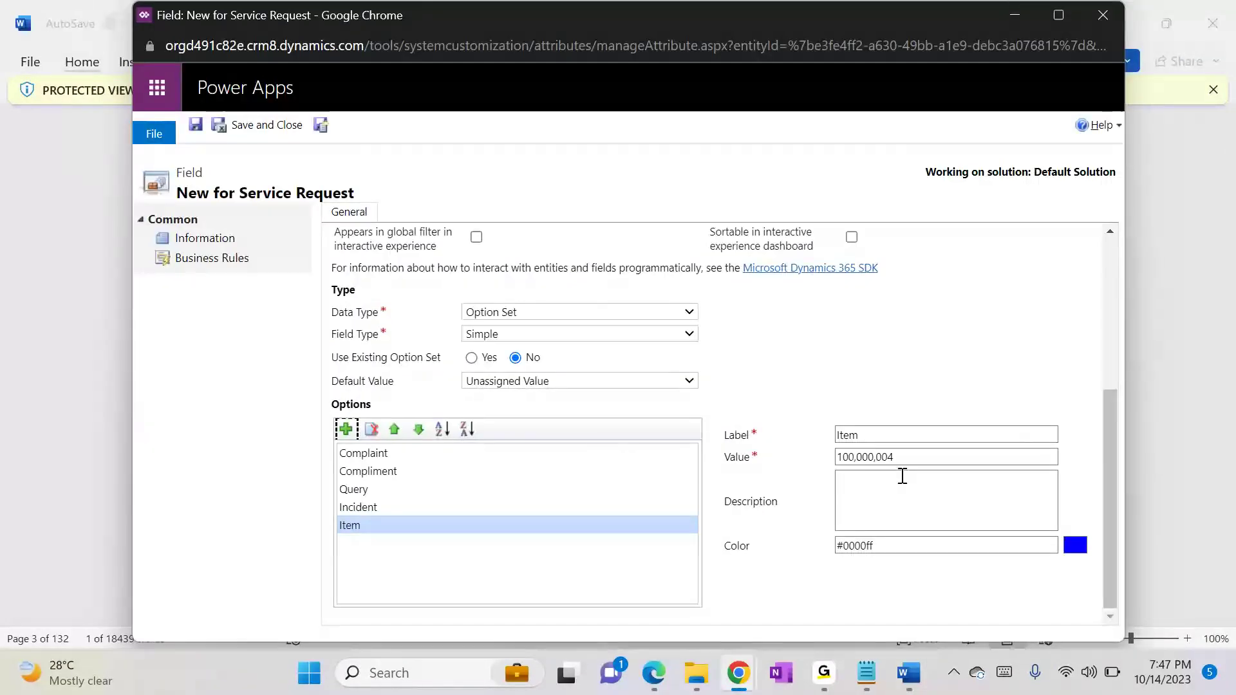
{"action": "double_click", "coordinate": [850, 436]}
{"action": "type", "text": "•\tSuggestion"}
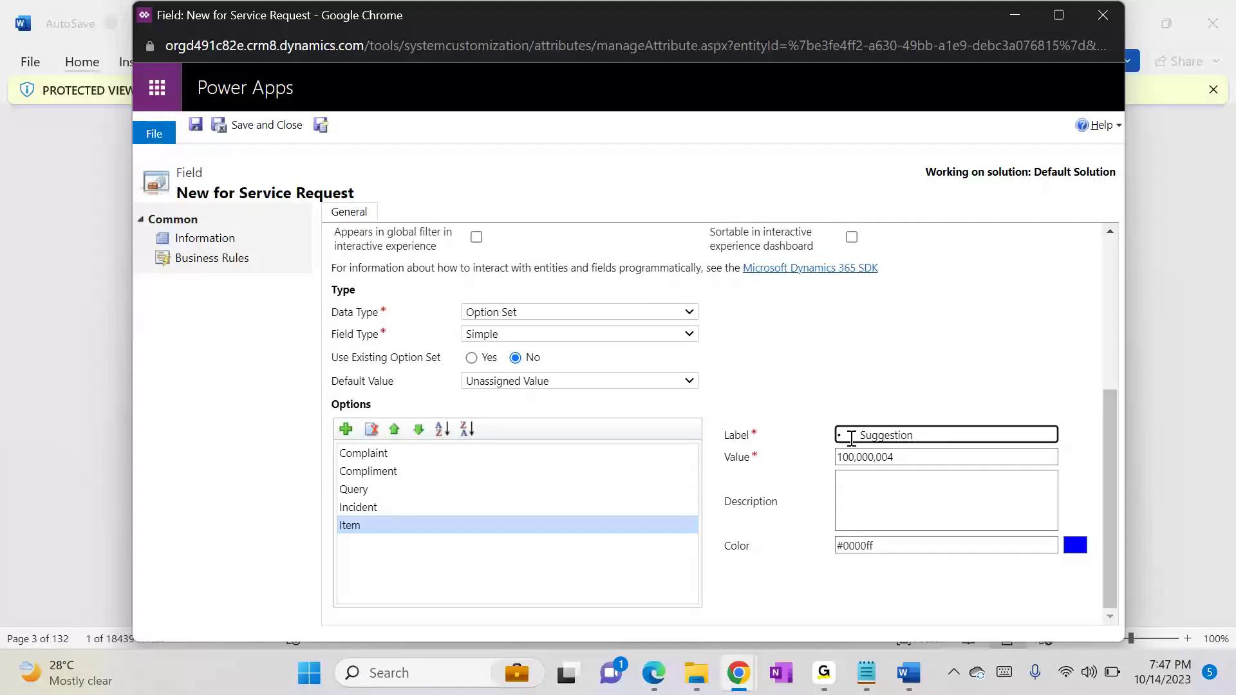
{"action": "left_click", "coordinate": [851, 439]}
{"action": "key", "text": "BackSpace"}
{"action": "key", "text": "BackSpace"}
Step: Check the default option in the FDD_CRM document, set the field's default value to Complaint, and save and close the field
{"action": "key", "text": "alt+Tab"}
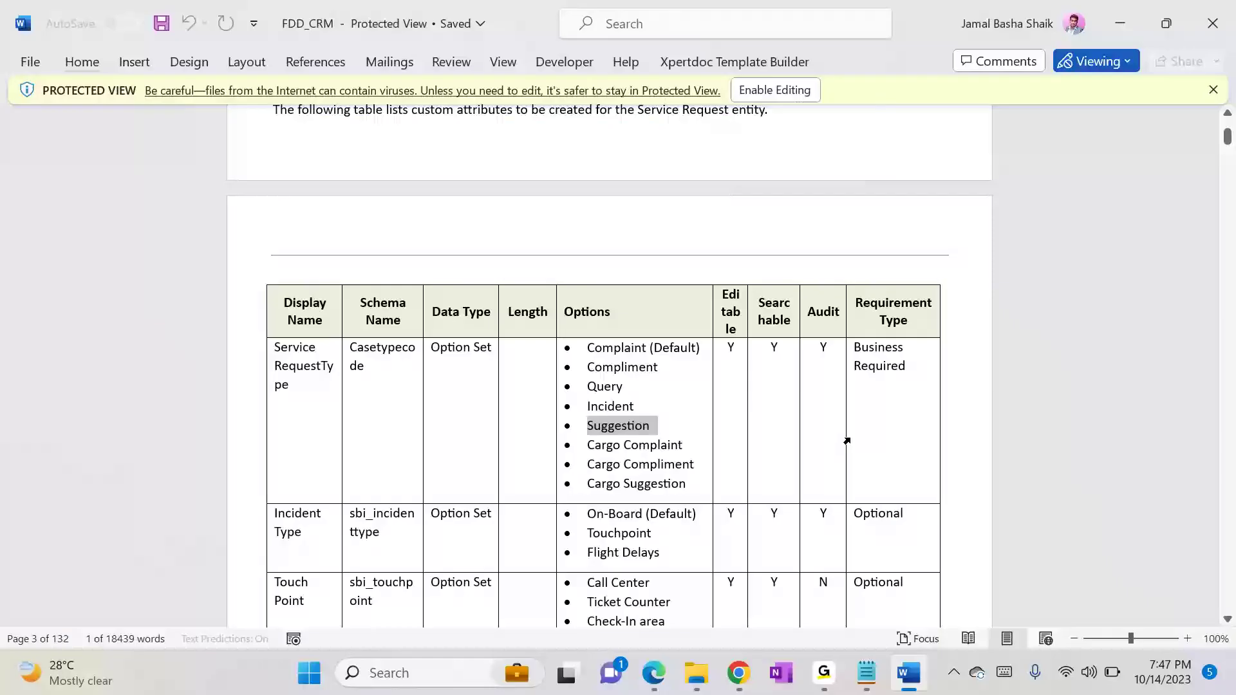
{"action": "left_click", "coordinate": [672, 347]}
{"action": "double_click", "coordinate": [672, 348]}
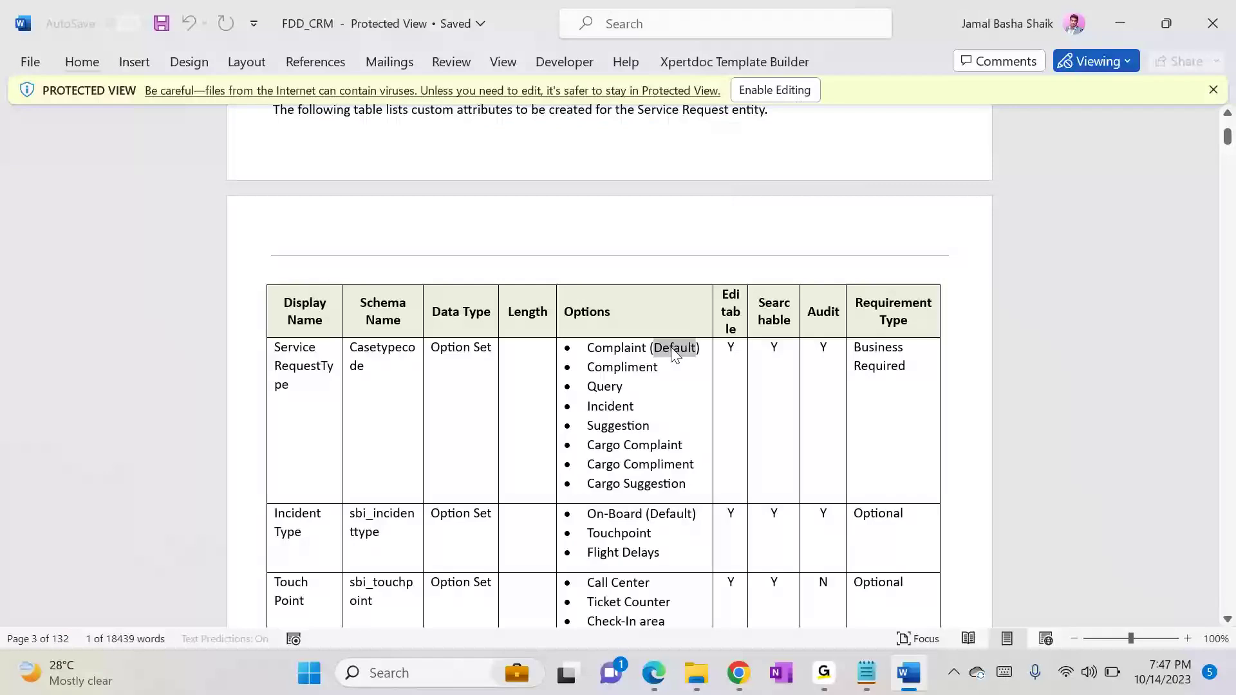
{"action": "key", "text": "alt+Tab"}
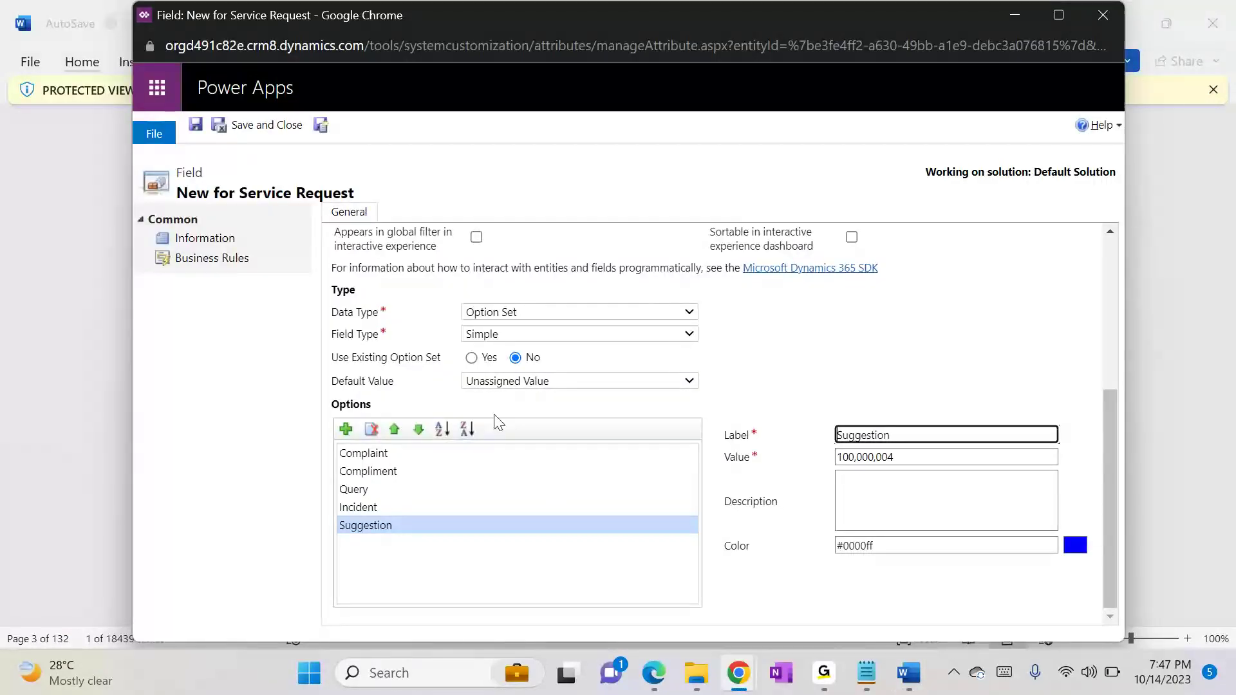
{"action": "left_click", "coordinate": [482, 381]}
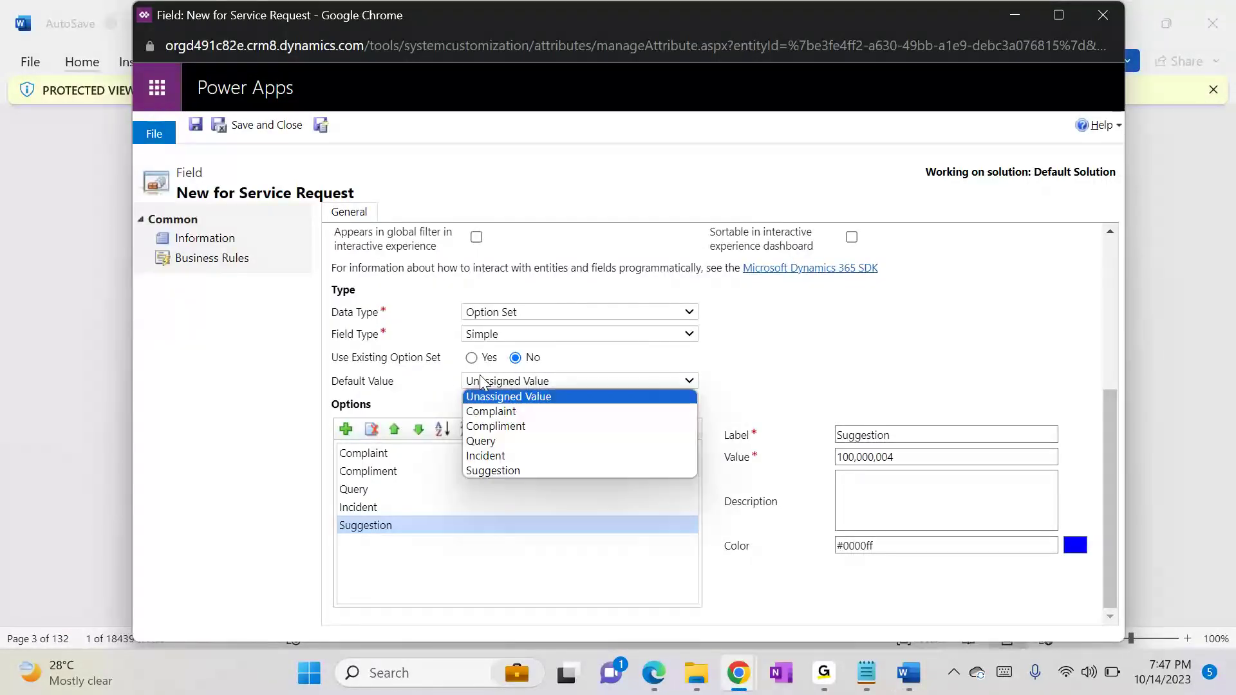
{"action": "left_click", "coordinate": [490, 413]}
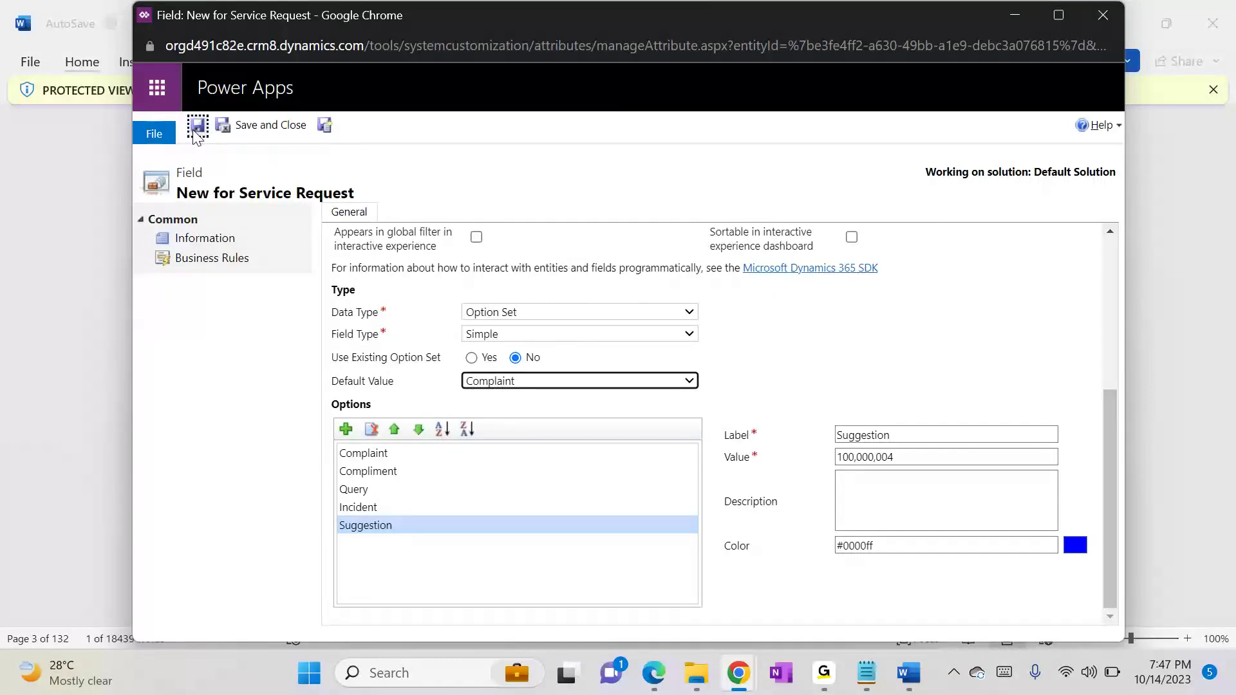
{"action": "left_click", "coordinate": [237, 128]}
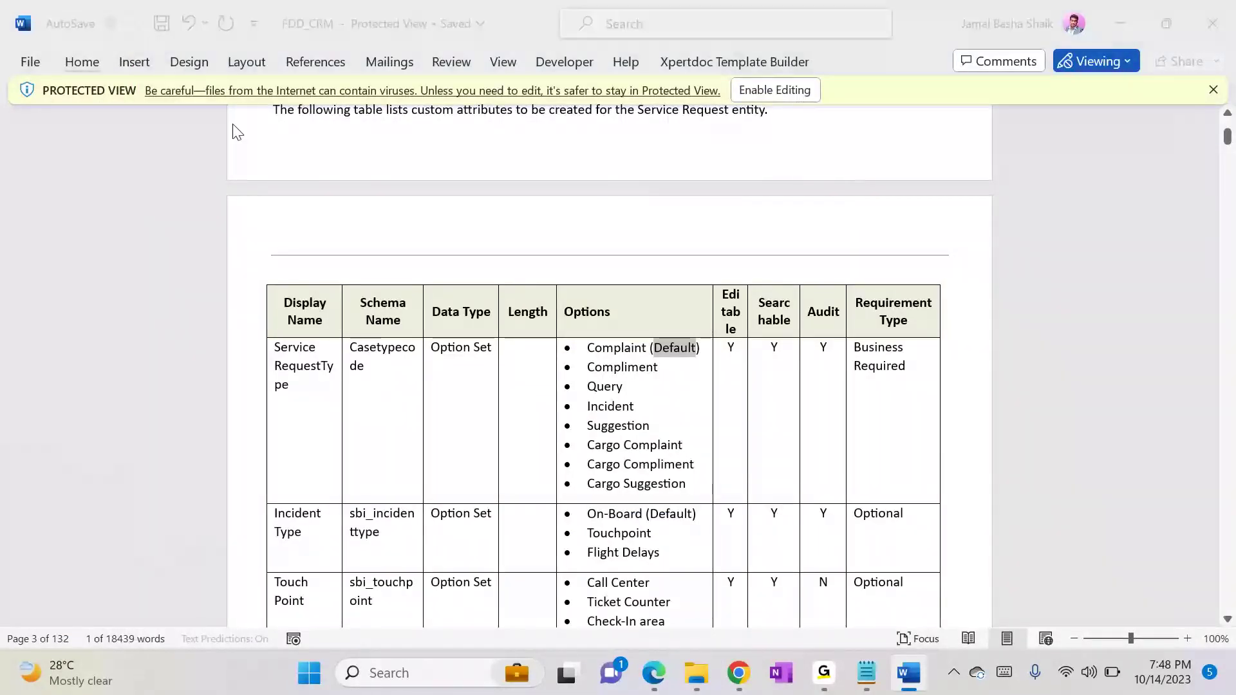
Step: Switch to the Default Solution window and open the main form named Case from the Service Request entity's forms
{"action": "key", "text": "alt+Tab"}
{"action": "key", "text": "alt+Tab"}
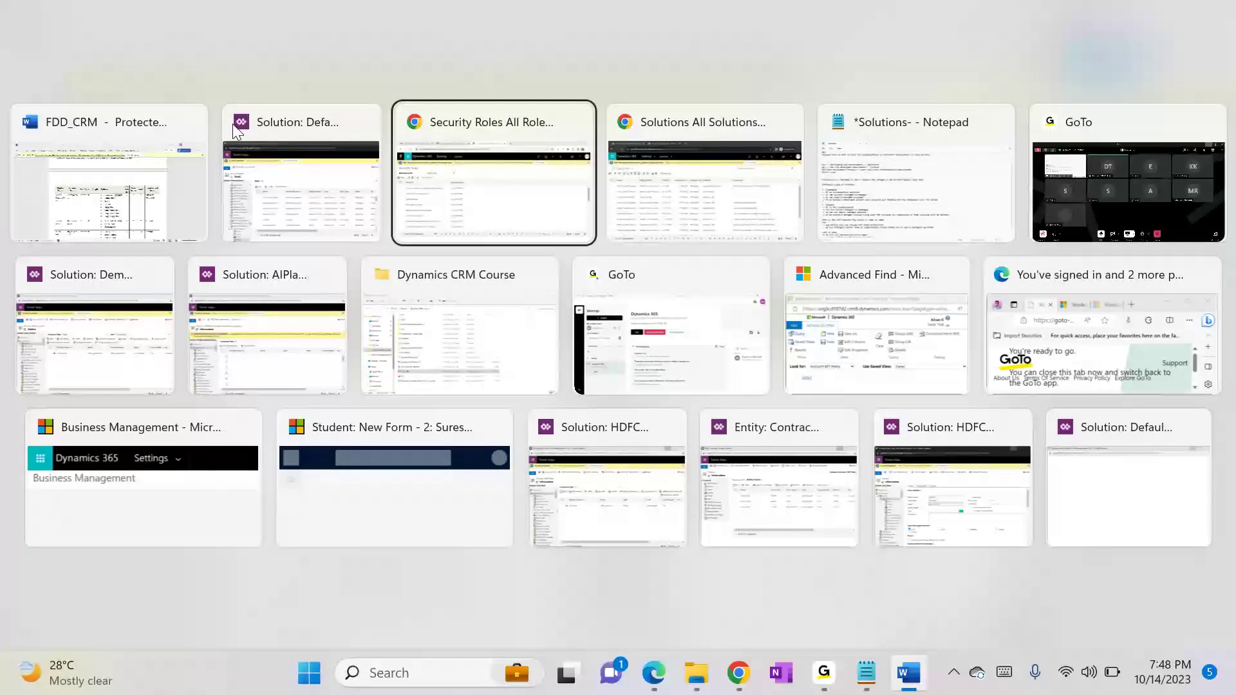
{"action": "left_click", "coordinate": [233, 123]}
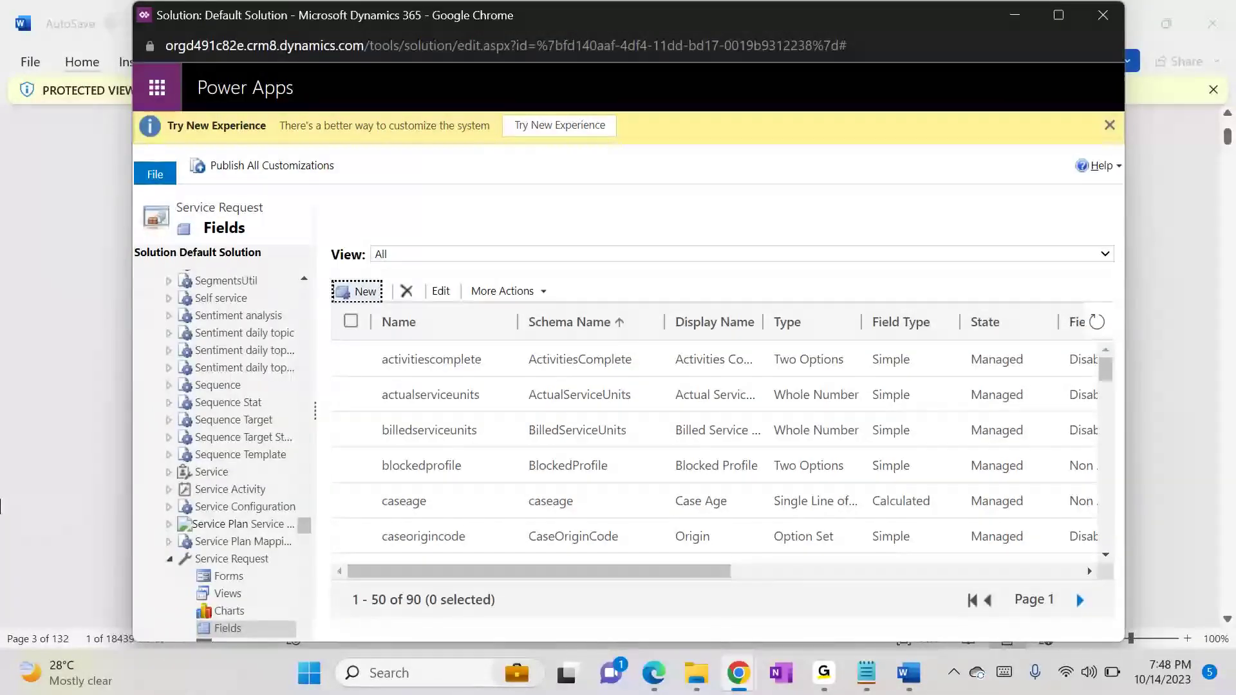
{"action": "left_click", "coordinate": [210, 578]}
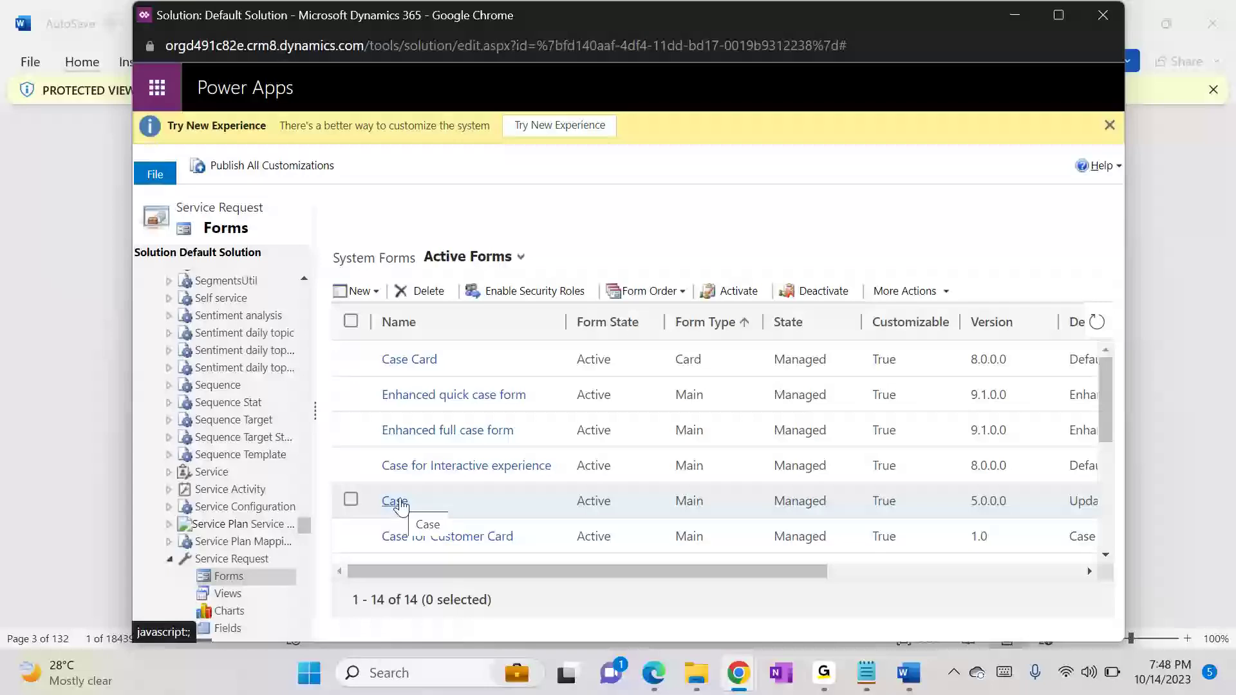
{"action": "left_click", "coordinate": [398, 502]}
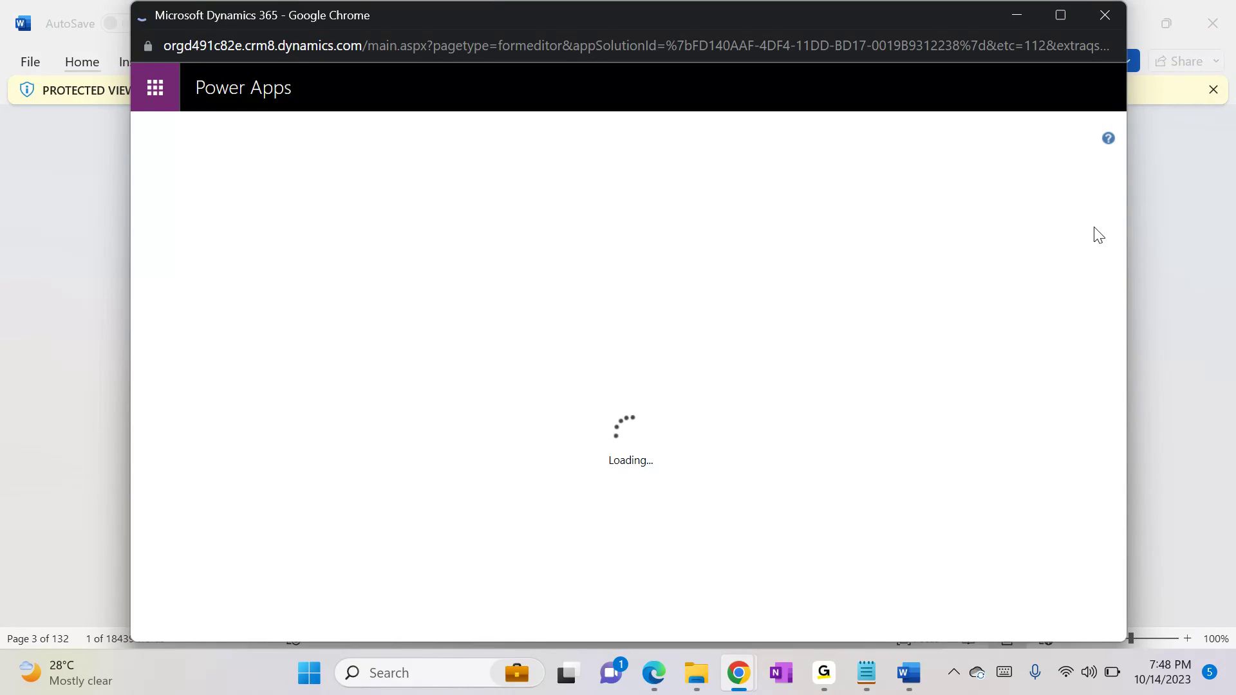
{"action": "left_click", "coordinate": [908, 673]}
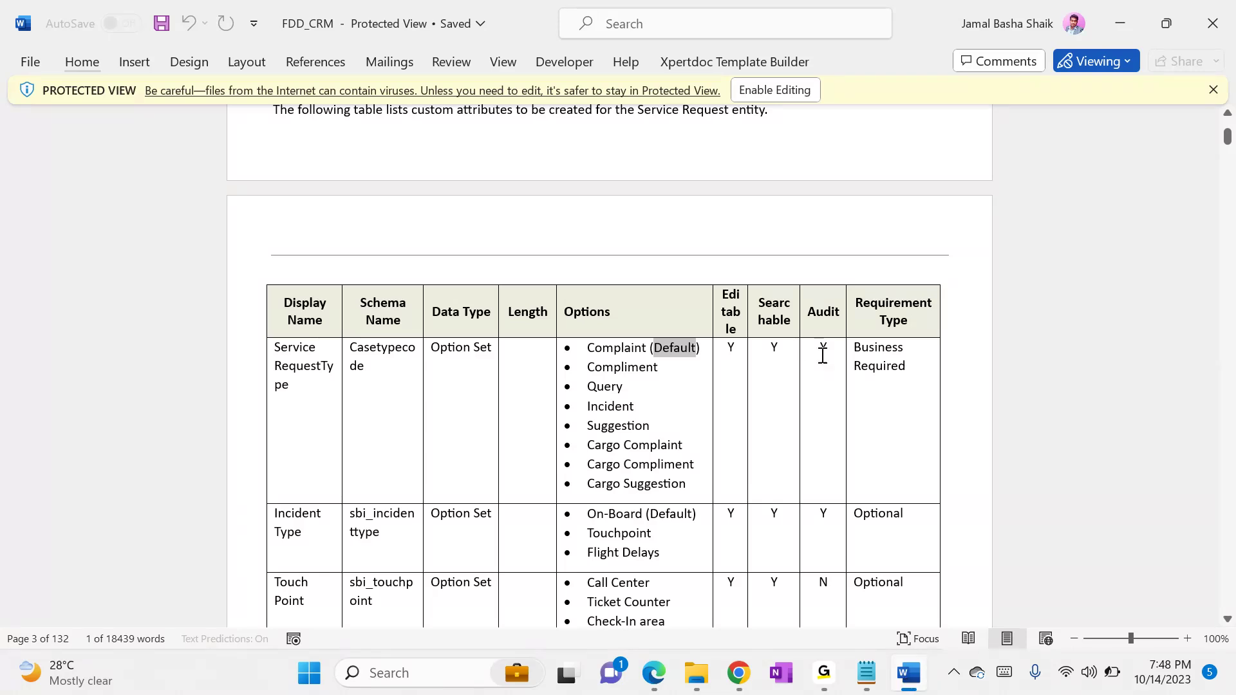
{"action": "left_click", "coordinate": [1122, 9]}
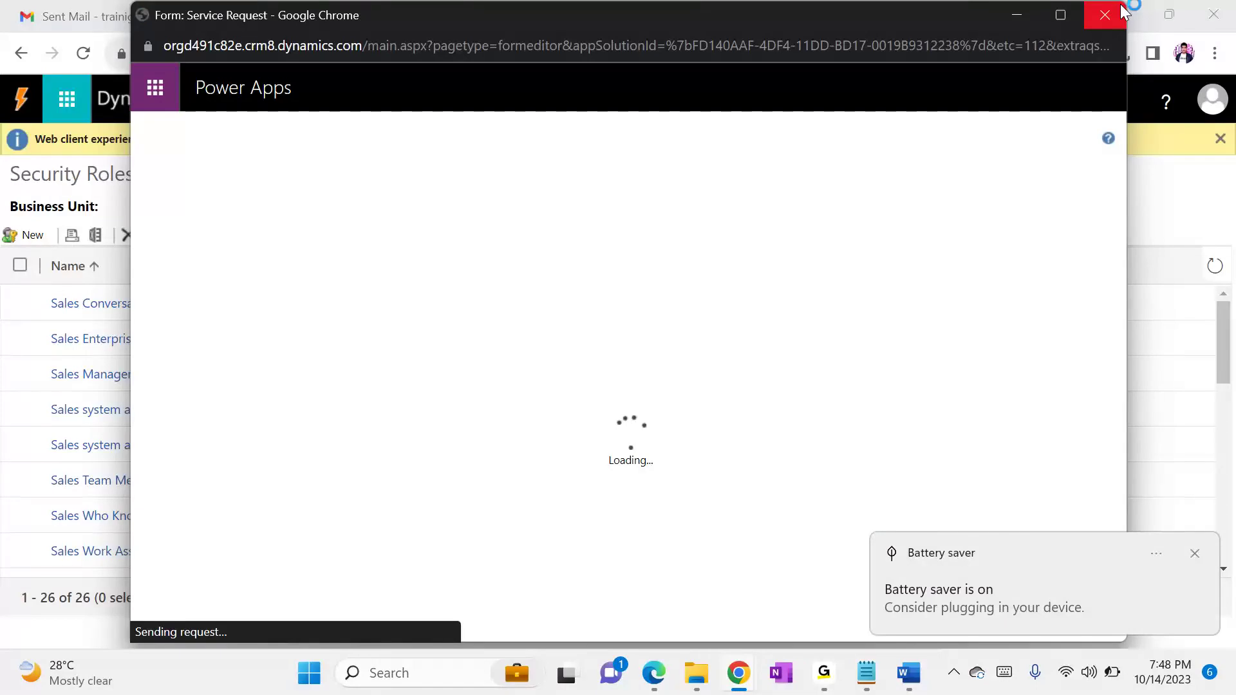
Step: Add the unused Service Request Type field to the Case Summary Section of the form
{"action": "left_click_drag", "start_coordinate": [1122, 404], "coordinate": [1122, 566]}
{"action": "left_click", "coordinate": [1193, 556]}
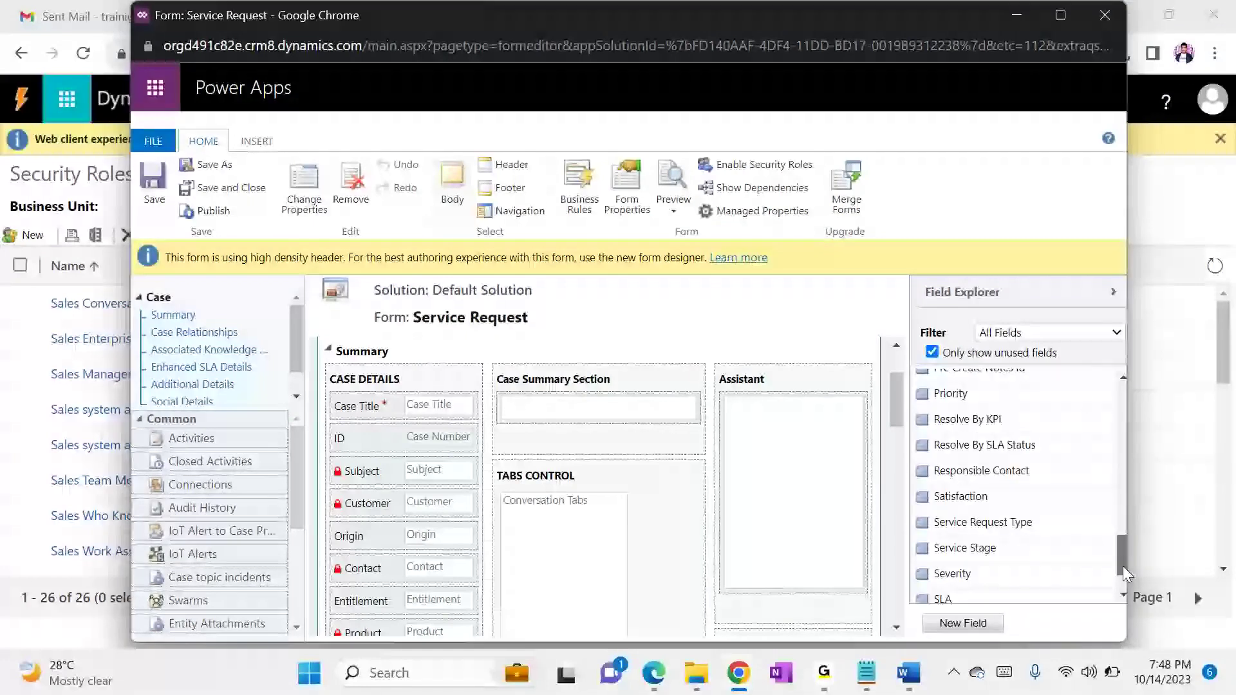
{"action": "left_click_drag", "start_coordinate": [1023, 520], "coordinate": [683, 433]}
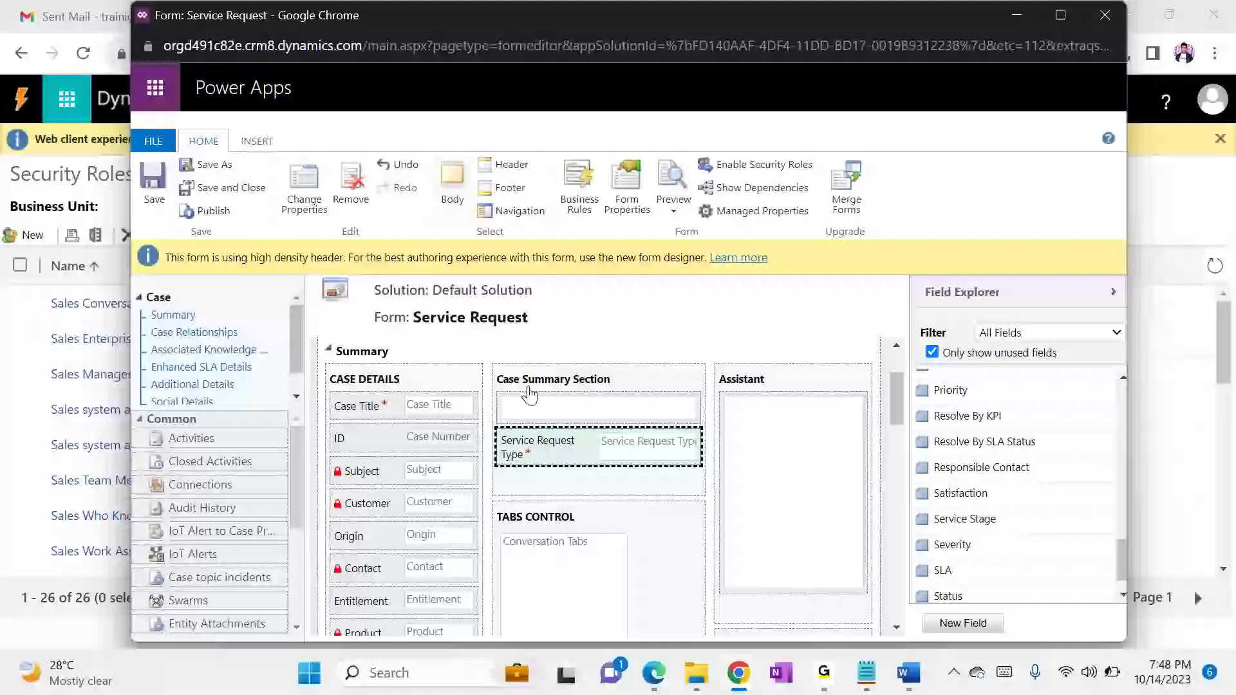
Step: Try the read-only option in the Service Request Type field's properties, clear it again and accept the properties
{"action": "left_click", "coordinate": [302, 199]}
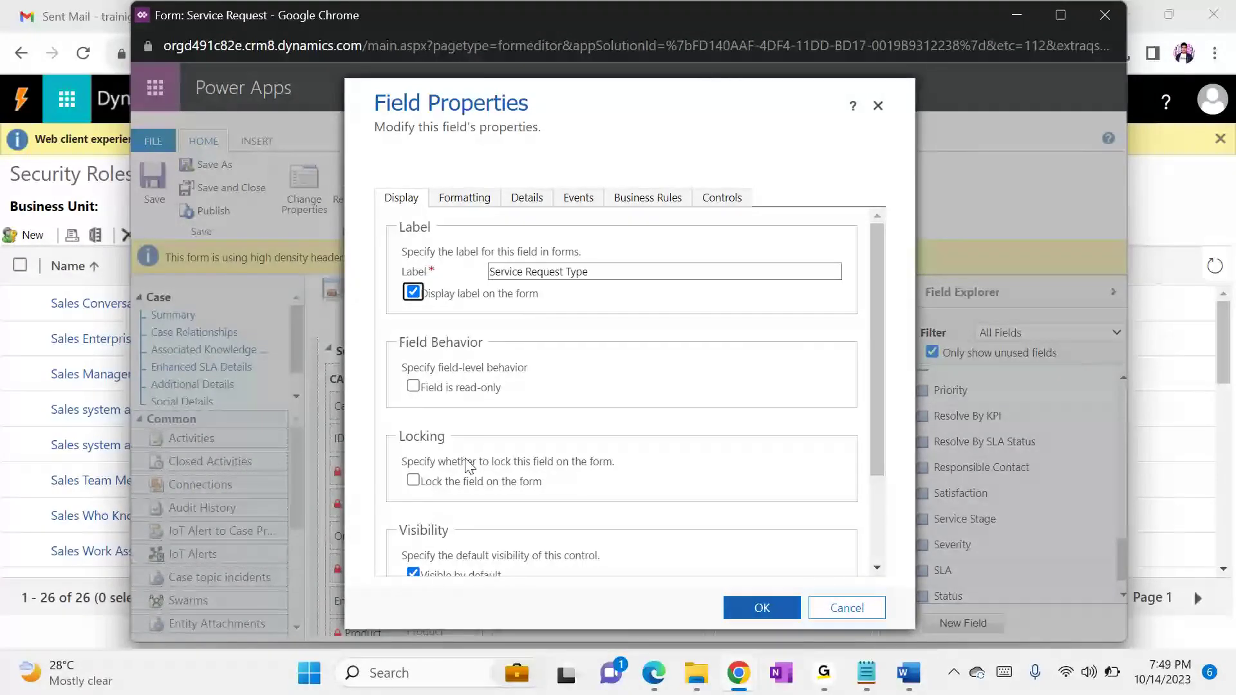
{"action": "left_click", "coordinate": [447, 396]}
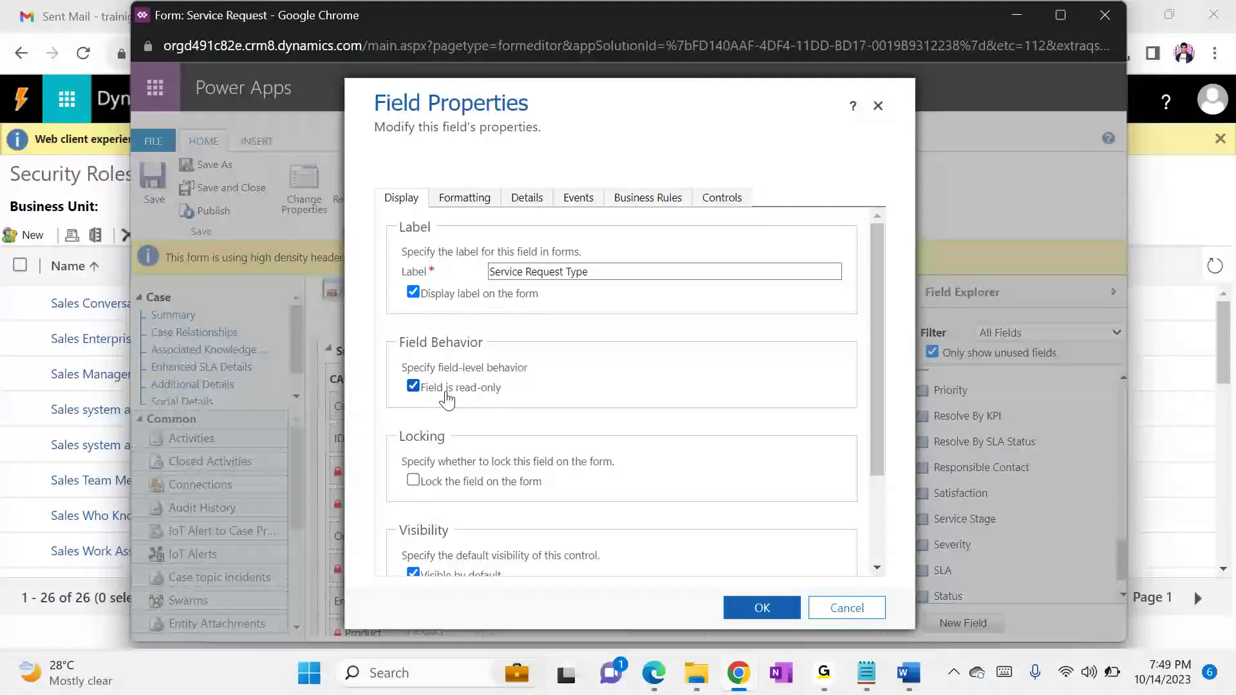
{"action": "left_click", "coordinate": [447, 398]}
{"action": "left_click", "coordinate": [777, 610]}
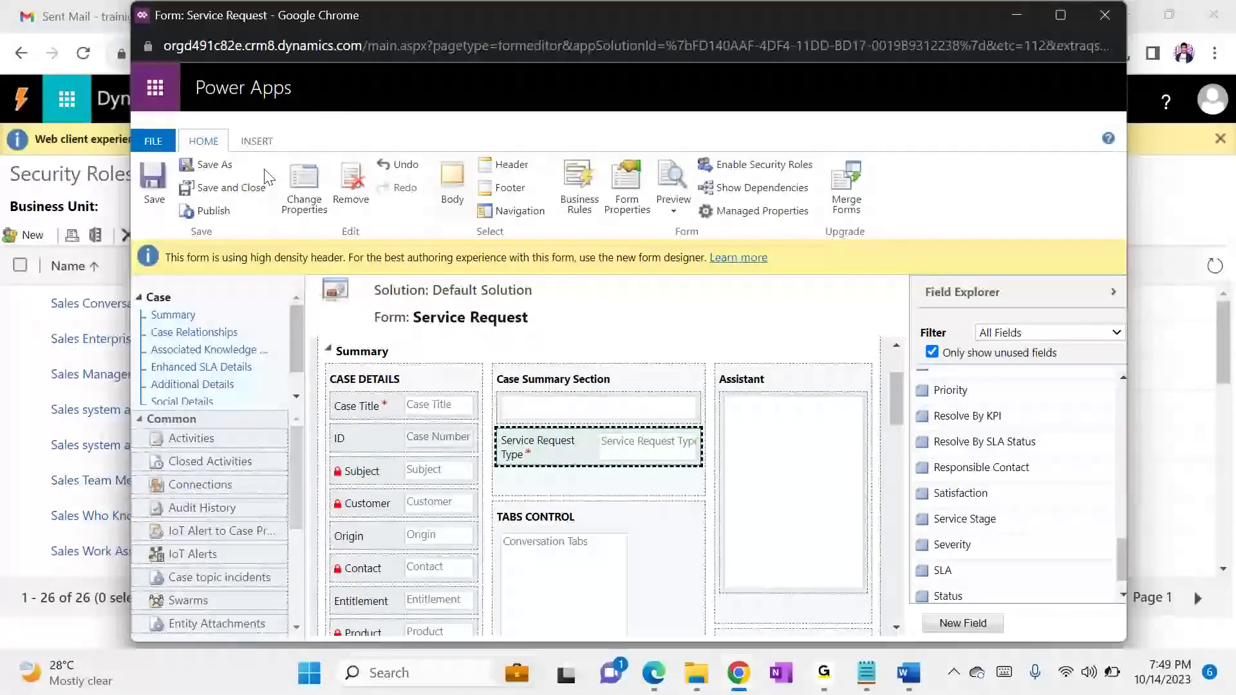
Step: Save and publish the Service Request form, and minimize the form editor window
{"action": "left_click", "coordinate": [172, 185]}
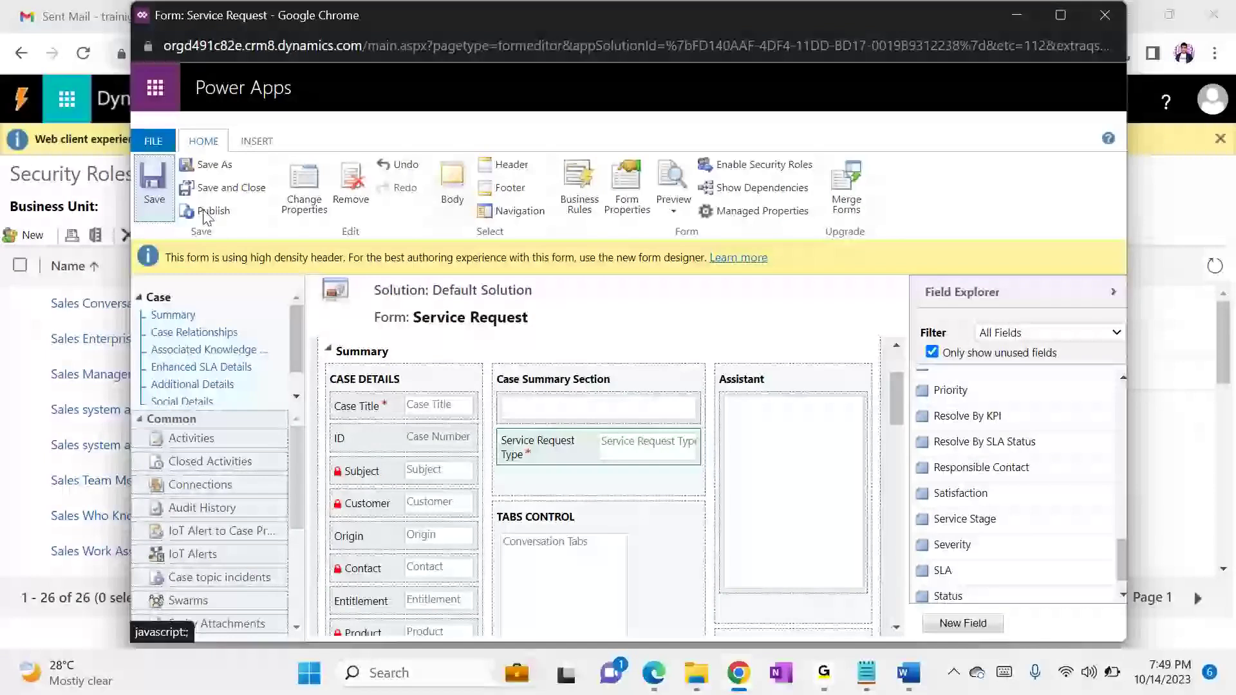
{"action": "left_click", "coordinate": [204, 213]}
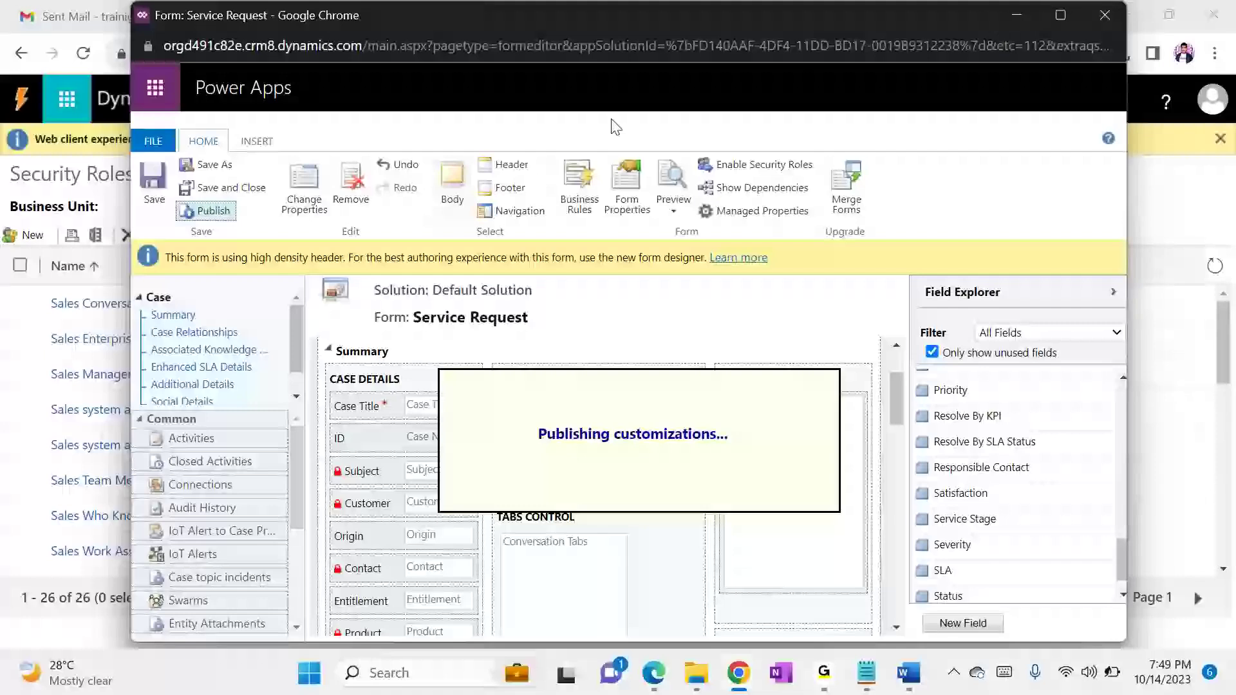
{"action": "left_click", "coordinate": [1028, 16]}
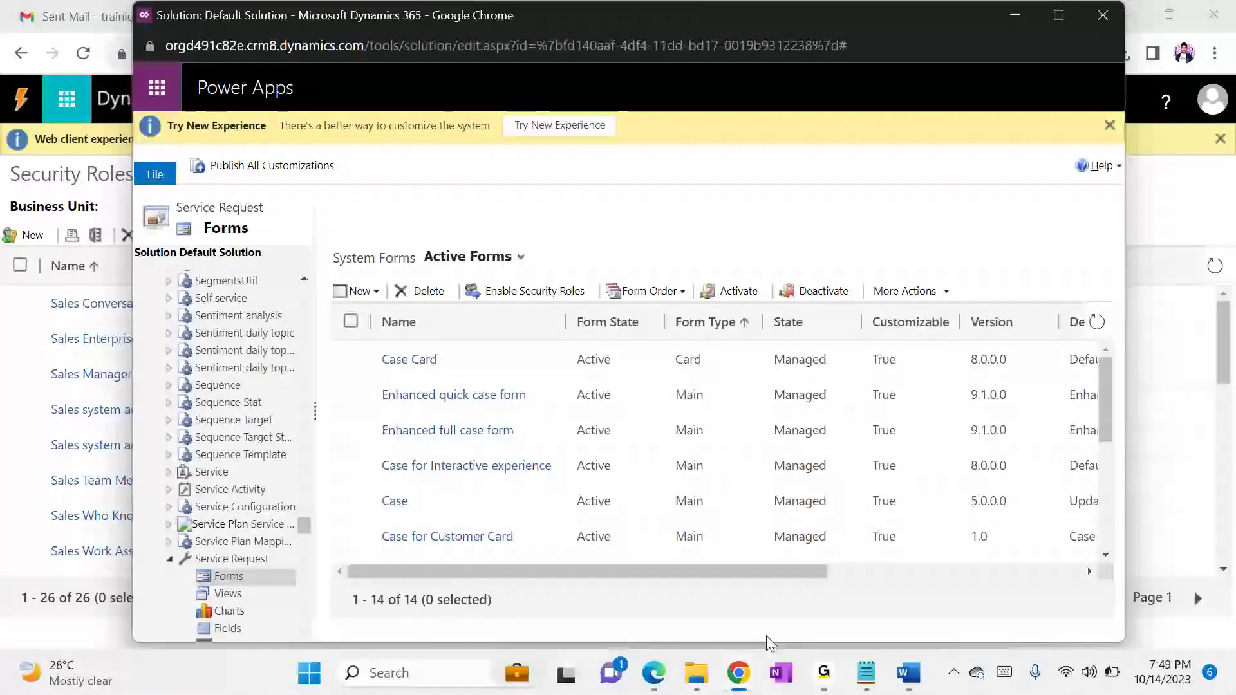
{"action": "mouse_move", "coordinate": [818, 673]}
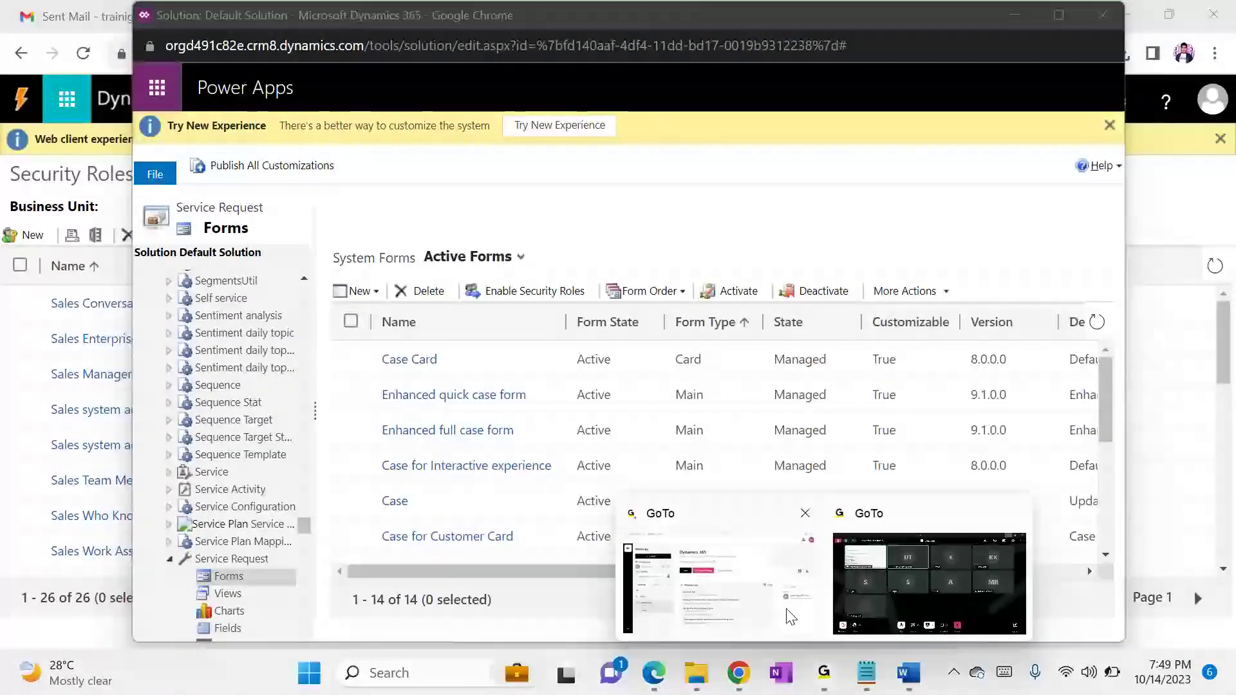